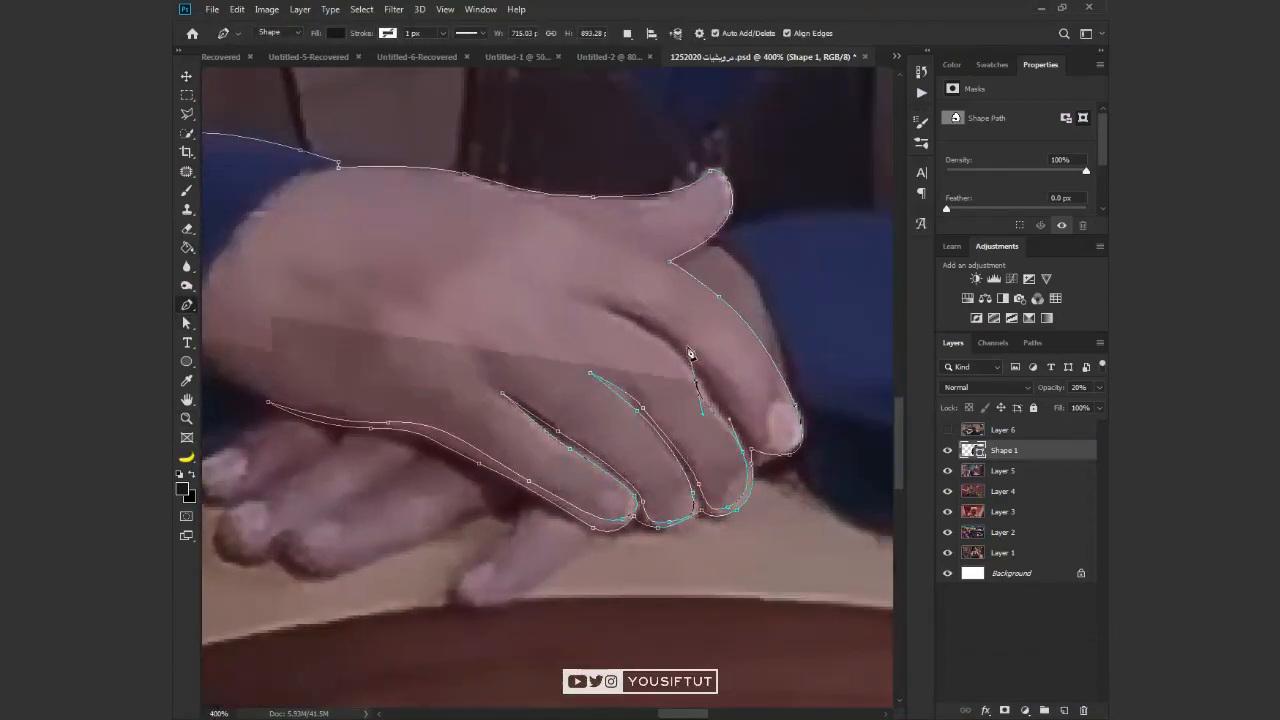
# Trace the fingertip and upper edge of the upper hand's index finger with the Pen tool on Shape 1
pyautogui.click(698, 372)
pyautogui.click(740, 432)
pyautogui.click(795, 443)
pyautogui.moveTo(763, 355); pyautogui.dragTo(742, 329)
# Trace the thumb's crease and tip and the hand's upper edge back to the wrist
pyautogui.click(552, 209)
pyautogui.click(667, 257)
pyautogui.click(725, 209)
pyautogui.click(713, 177)
pyautogui.moveTo(617, 203); pyautogui.dragTo(445, 172)
pyautogui.moveTo(445, 172); pyautogui.dragTo(780, 344)
pyautogui.moveTo(655, 348); pyautogui.dragTo(625, 349)
# Trace the blue cuff's edge from the wrist down around its lower corner and along its underside
pyautogui.moveTo(556, 421); pyautogui.dragTo(524, 477)
pyautogui.click(593, 573)
pyautogui.moveTo(494, 644); pyautogui.dragTo(440, 663)
pyautogui.moveTo(520, 634); pyautogui.dragTo(686, 523)
pyautogui.moveTo(282, 589); pyautogui.dragTo(752, 506)
# Hide the interface panels and trace the return line along the blue sleeve's underside and cuff
pyautogui.press('Tab')
pyautogui.click(653, 509)
pyautogui.click(855, 486)
pyautogui.click(857, 410)
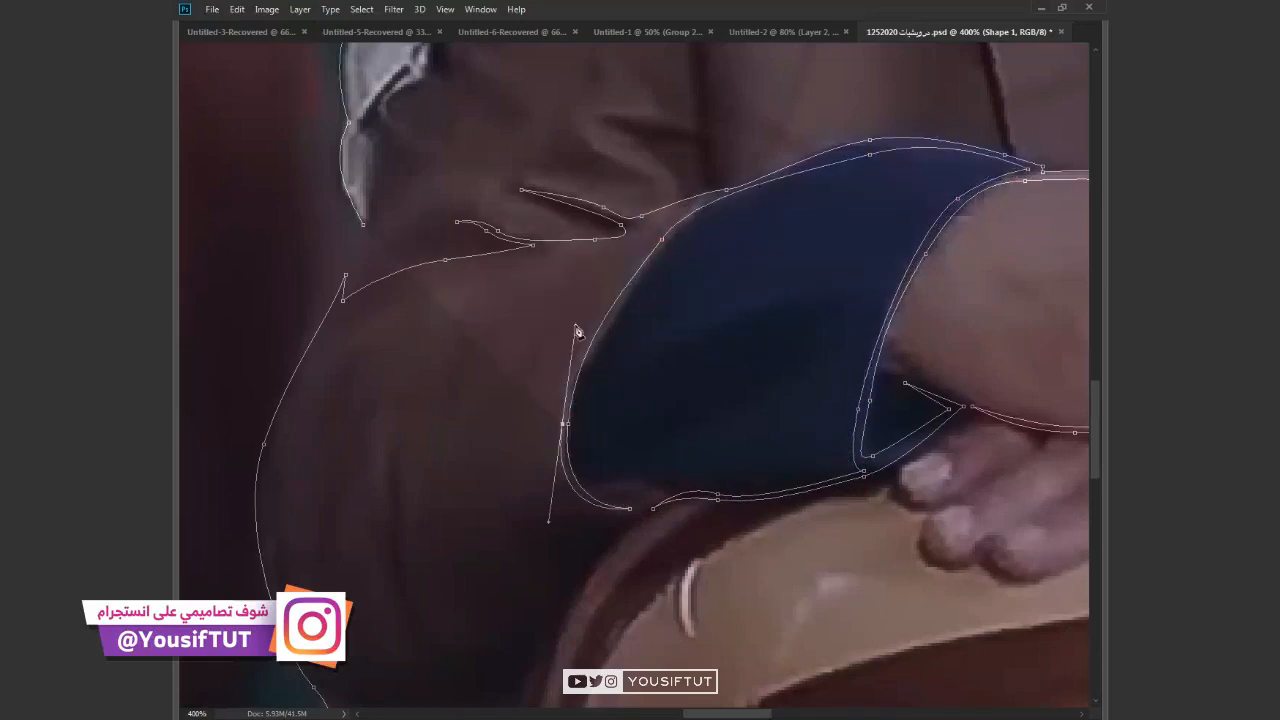
# Trace the inner line of the brown jacket sleeve from the fold above the blue sleeve around the elbow
pyautogui.moveTo(535, 250); pyautogui.dragTo(440, 270)
pyautogui.moveTo(336, 319); pyautogui.dragTo(328, 323)
pyautogui.moveTo(290, 520); pyautogui.dragTo(422, 260)
pyautogui.moveTo(400, 228); pyautogui.dragTo(400, 268)
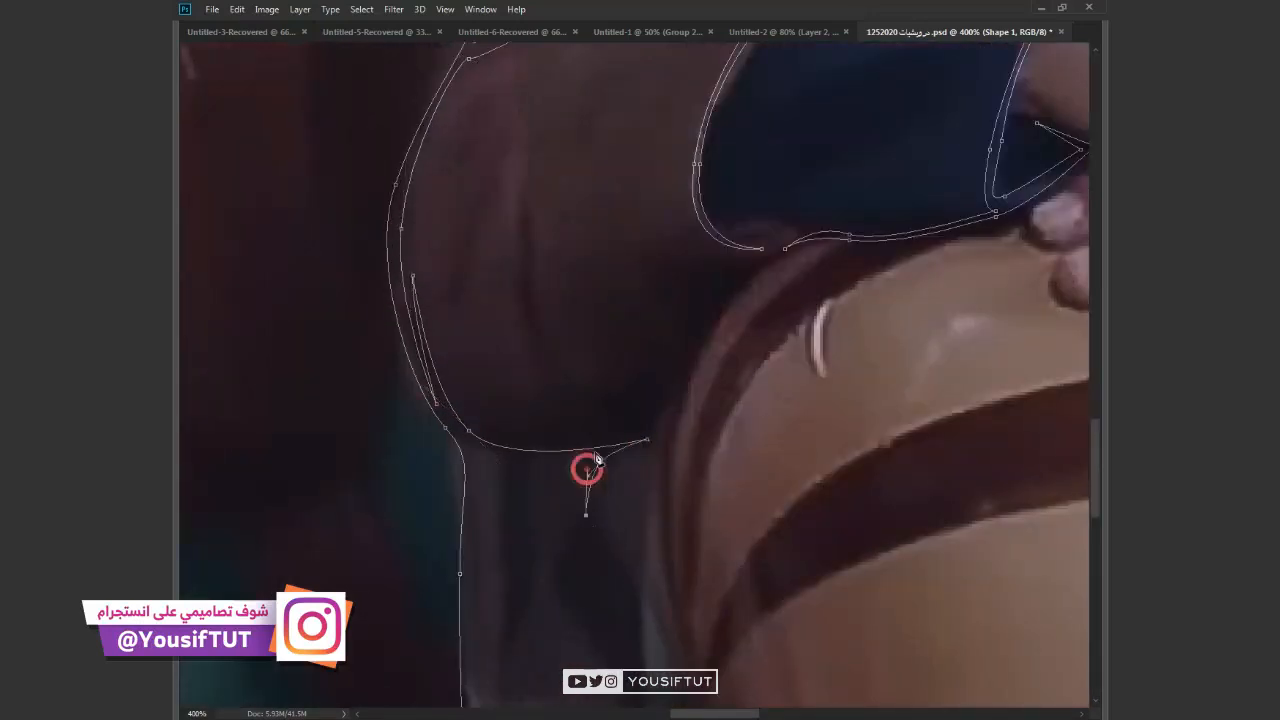
# Trace the narrow cloth folds of the jacket directly beneath the elbow
pyautogui.moveTo(588, 467); pyautogui.dragTo(584, 456)
pyautogui.moveTo(539, 460); pyautogui.dragTo(526, 463)
pyautogui.moveTo(529, 565); pyautogui.dragTo(520, 594)
pyautogui.click(506, 673)
pyautogui.moveTo(498, 460); pyautogui.dragTo(482, 440)
pyautogui.moveTo(471, 463); pyautogui.dragTo(471, 487)
# Trace the inner line of the hanging jacket tail up to the table's edge
pyautogui.moveTo(480, 600); pyautogui.dragTo(528, 227)
pyautogui.moveTo(519, 347); pyautogui.dragTo(530, 457)
pyautogui.click(683, 344)
pyautogui.moveTo(696, 110); pyautogui.dragTo(457, 191)
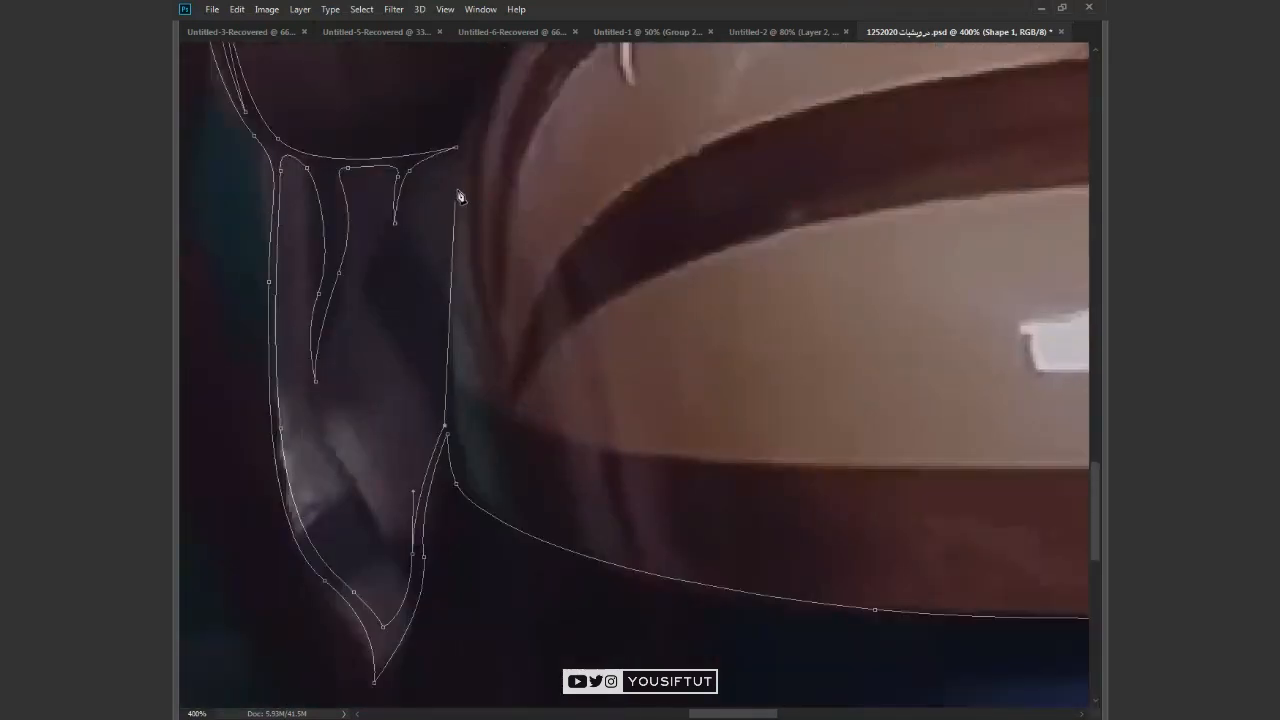
# Trace the inner line along the round table's lower edge and save the document
pyautogui.moveTo(800, 570); pyautogui.dragTo(514, 497)
pyautogui.moveTo(669, 544); pyautogui.dragTo(760, 551)
pyautogui.hotkey('ctrl', 's')
pyautogui.moveTo(980, 510); pyautogui.dragTo(423, 545)
pyautogui.moveTo(923, 514); pyautogui.dragTo(494, 528)
pyautogui.moveTo(848, 522); pyautogui.dragTo(1003, 495)
pyautogui.moveTo(994, 419); pyautogui.dragTo(973, 366)
pyautogui.moveTo(746, 134); pyautogui.dragTo(1001, 362)
# Trace the dark cuff opening beside the index fingertip and undo the last path edit
pyautogui.hotkey('ctrl', '-')
pyautogui.moveTo(741, 260); pyautogui.dragTo(549, 163)
pyautogui.moveTo(549, 163); pyautogui.dragTo(727, 257)
pyautogui.moveTo(684, 258); pyautogui.dragTo(657, 246)
pyautogui.moveTo(572, 165); pyautogui.dragTo(707, 405)
pyautogui.moveTo(628, 382); pyautogui.dragTo(533, 264)
pyautogui.hotkey('ctrl', 'z')
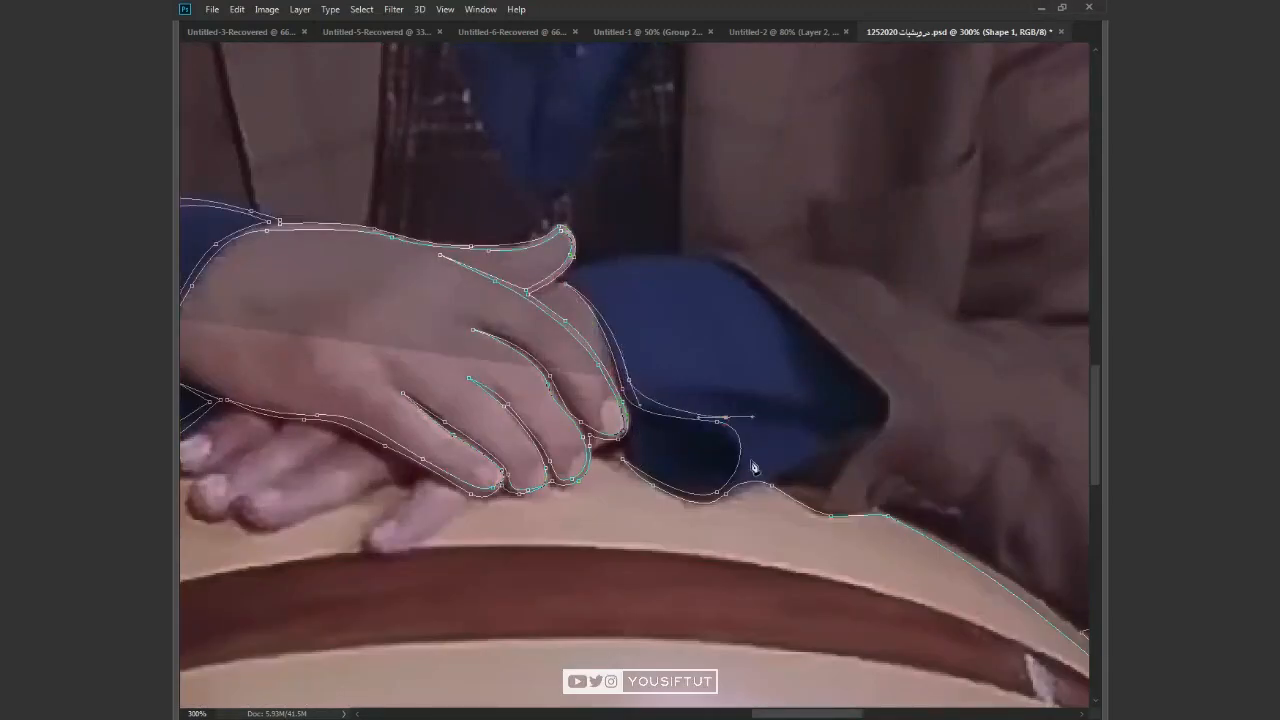
# Trace the blue cuff's lower edge and the small jacket corner resting on the table
pyautogui.click(743, 468)
pyautogui.moveTo(782, 485); pyautogui.dragTo(788, 506)
pyautogui.click(828, 490)
pyautogui.click(822, 505)
pyautogui.moveTo(885, 507); pyautogui.dragTo(902, 508)
pyautogui.moveTo(1059, 621); pyautogui.dragTo(797, 583)
# Trace the jacket's elbow above the table, including the short crease inside it
pyautogui.moveTo(972, 525); pyautogui.dragTo(971, 492)
pyautogui.click(936, 407)
pyautogui.moveTo(972, 488); pyautogui.dragTo(978, 553)
pyautogui.moveTo(978, 553); pyautogui.dragTo(975, 491)
pyautogui.hotkey('ctrl', '+')
# Trace the inner line of the sleeve's outer edge above the elbow, including its short crease
pyautogui.moveTo(1085, 478); pyautogui.dragTo(786, 516)
pyautogui.moveTo(790, 406); pyautogui.dragTo(771, 361)
pyautogui.click(737, 306)
pyautogui.moveTo(752, 318); pyautogui.dragTo(754, 274)
pyautogui.moveTo(744, 220); pyautogui.dragTo(818, 414)
pyautogui.moveTo(803, 362); pyautogui.dragTo(777, 306)
pyautogui.click(791, 261)
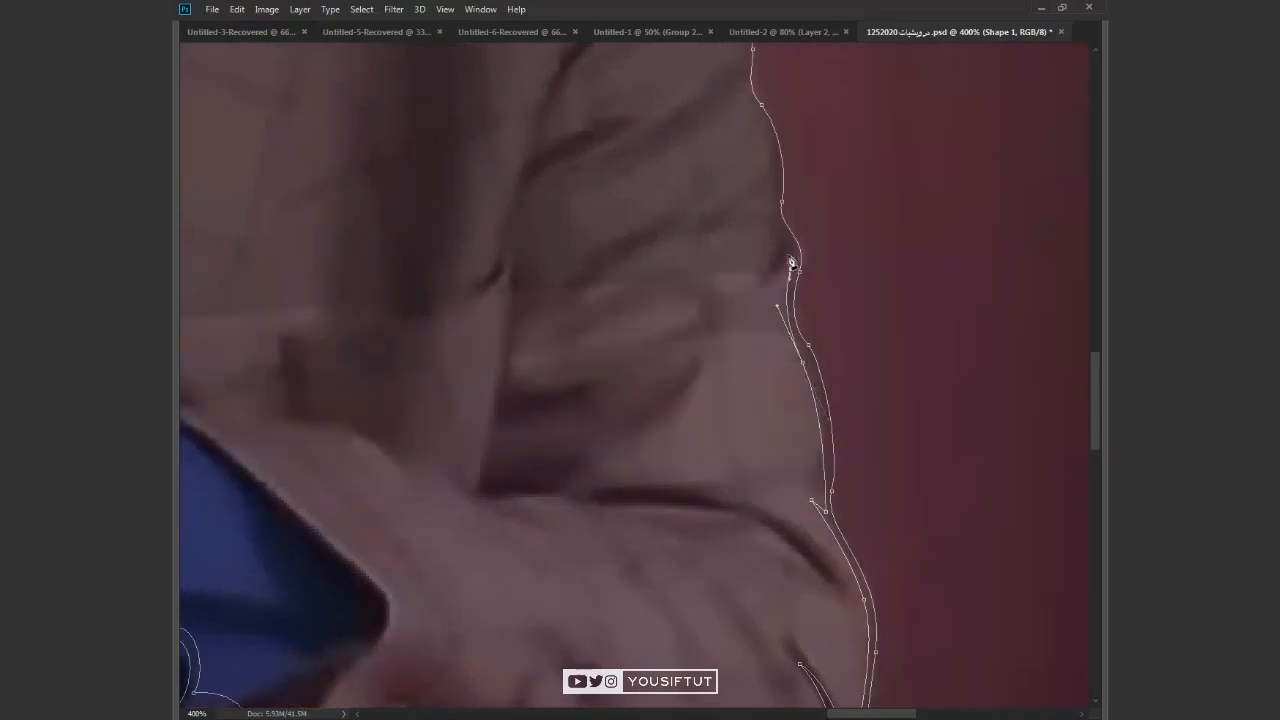
# Trace the upper sleeve's outer edge with its small fold up toward the shoulder
pyautogui.moveTo(782, 236); pyautogui.dragTo(783, 212)
pyautogui.click(773, 175)
pyautogui.moveTo(748, 52); pyautogui.dragTo(820, 392)
pyautogui.click(792, 281)
pyautogui.moveTo(822, 214); pyautogui.dragTo(820, 171)
pyautogui.moveTo(808, 126); pyautogui.dragTo(820, 346)
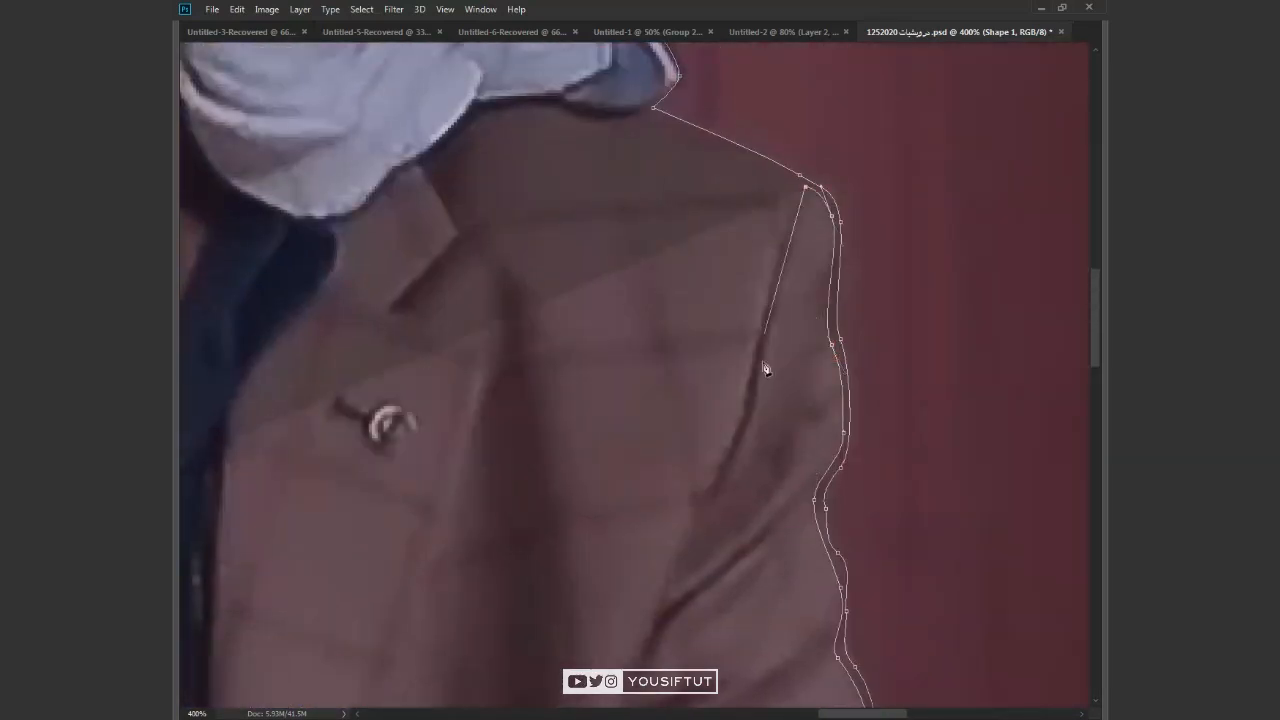
# Trace the armhole seam down from the shoulder and outline the first sleeve crease branching from it
pyautogui.moveTo(683, 536); pyautogui.dragTo(671, 557)
pyautogui.click(740, 326)
pyautogui.moveTo(796, 276); pyautogui.dragTo(832, 252)
pyautogui.moveTo(893, 185); pyautogui.dragTo(911, 137)
pyautogui.moveTo(834, 262); pyautogui.dragTo(794, 292)
# Outline the second sleeve crease and continue the armhole seam down to its lower end
pyautogui.moveTo(729, 372); pyautogui.dragTo(721, 400)
pyautogui.moveTo(740, 411); pyautogui.dragTo(714, 447)
pyautogui.click(831, 379)
pyautogui.moveTo(690, 519); pyautogui.dragTo(686, 547)
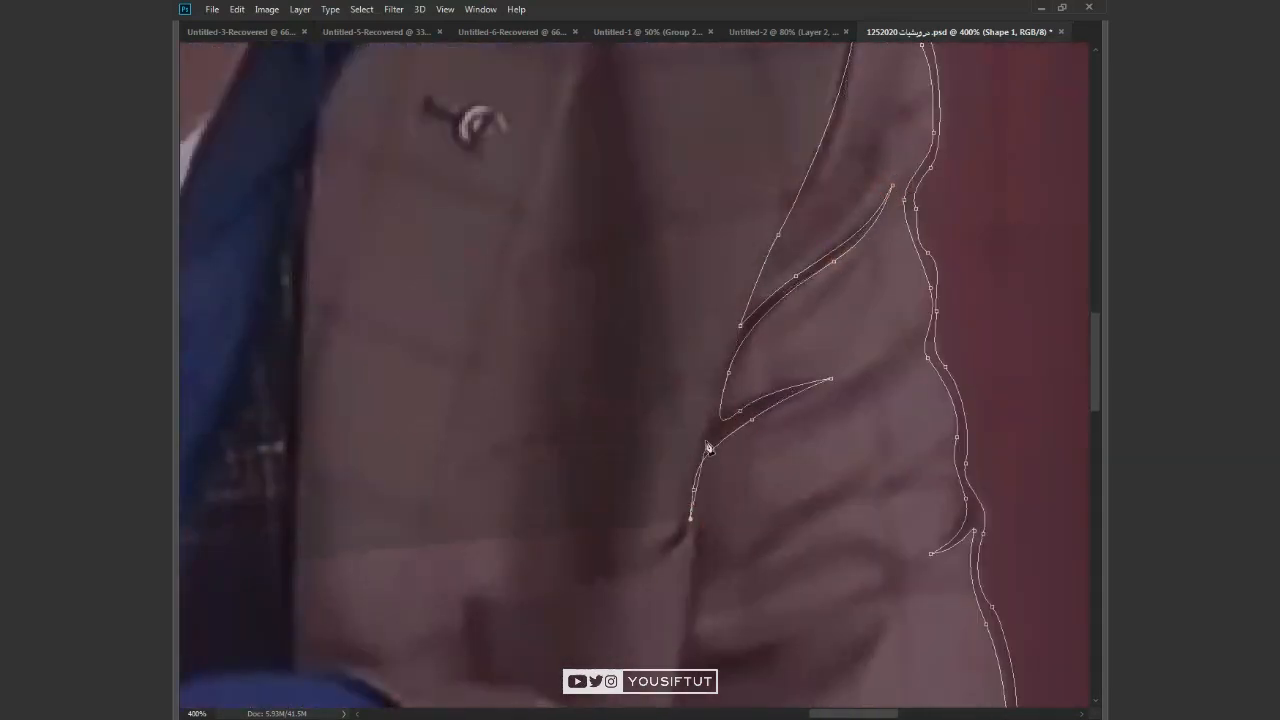
# Trace the armhole seam's return line back up to the shoulder
pyautogui.moveTo(779, 234); pyautogui.dragTo(797, 199)
pyautogui.moveTo(790, 180); pyautogui.dragTo(763, 538)
pyautogui.moveTo(823, 386); pyautogui.dragTo(843, 290)
pyautogui.click(855, 239)
# Trace the lapel notch below the scarf and the lapel's long outer edge down to its base
pyautogui.moveTo(714, 174); pyautogui.dragTo(786, 407)
pyautogui.moveTo(733, 379); pyautogui.dragTo(711, 392)
pyautogui.click(709, 511)
pyautogui.click(726, 323)
pyautogui.scroll(-1, 715, 330)
pyautogui.click(586, 464)
# Trace the forearm's upper edge from the lapel's base to the inner elbow and start the folds there
pyautogui.moveTo(603, 516); pyautogui.dragTo(648, 516)
pyautogui.moveTo(716, 551); pyautogui.dragTo(728, 568)
pyautogui.click(782, 580)
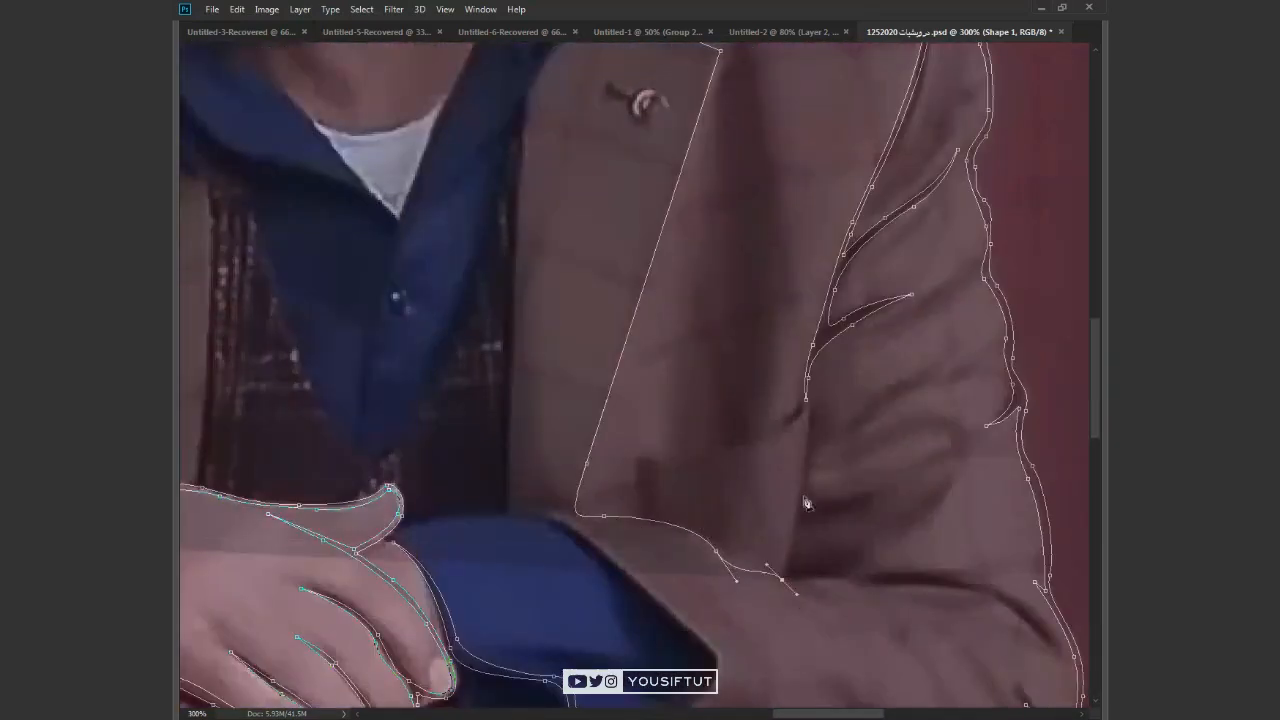
pyautogui.moveTo(804, 448); pyautogui.dragTo(804, 402)
pyautogui.moveTo(823, 503); pyautogui.dragTo(848, 501)
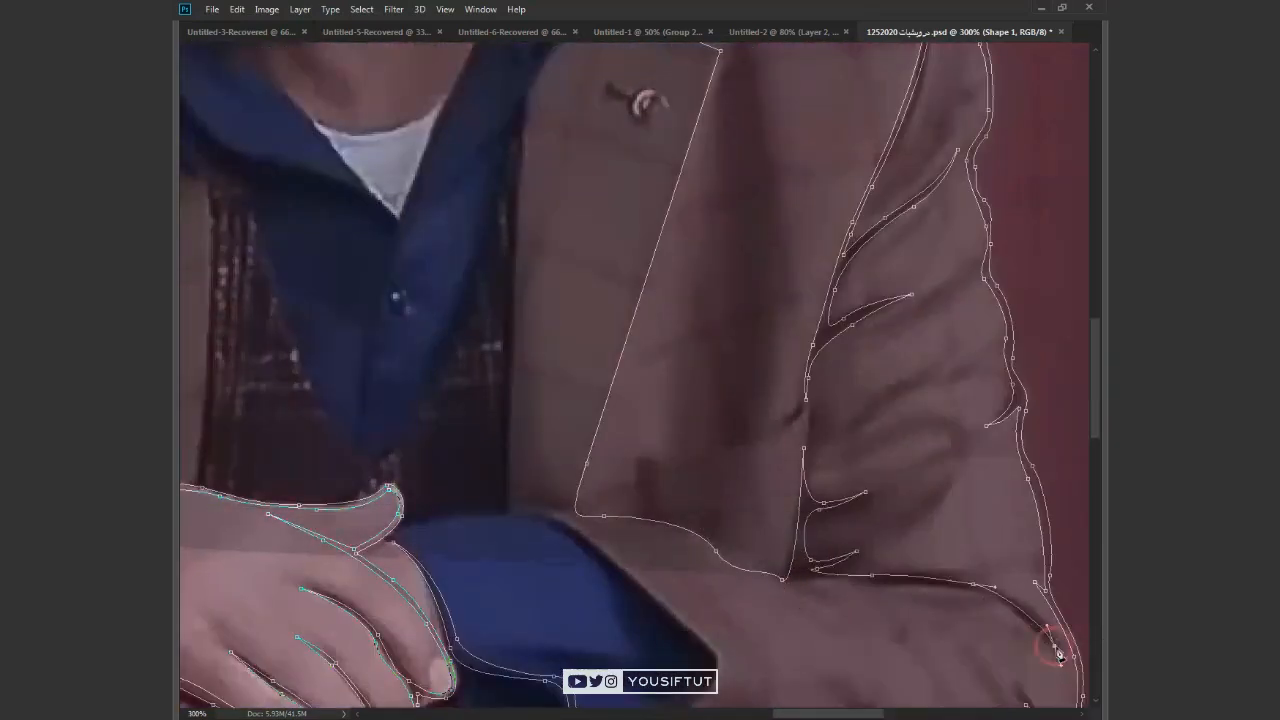
# Trace the return line of the forearm crease back to the inner elbow
pyautogui.scroll(1, 1062, 668)
pyautogui.moveTo(1061, 667); pyautogui.dragTo(880, 374)
pyautogui.moveTo(773, 272); pyautogui.dragTo(736, 258)
pyautogui.moveTo(603, 263); pyautogui.dragTo(558, 262)
pyautogui.moveTo(500, 260); pyautogui.dragTo(708, 450)
pyautogui.click(695, 423)
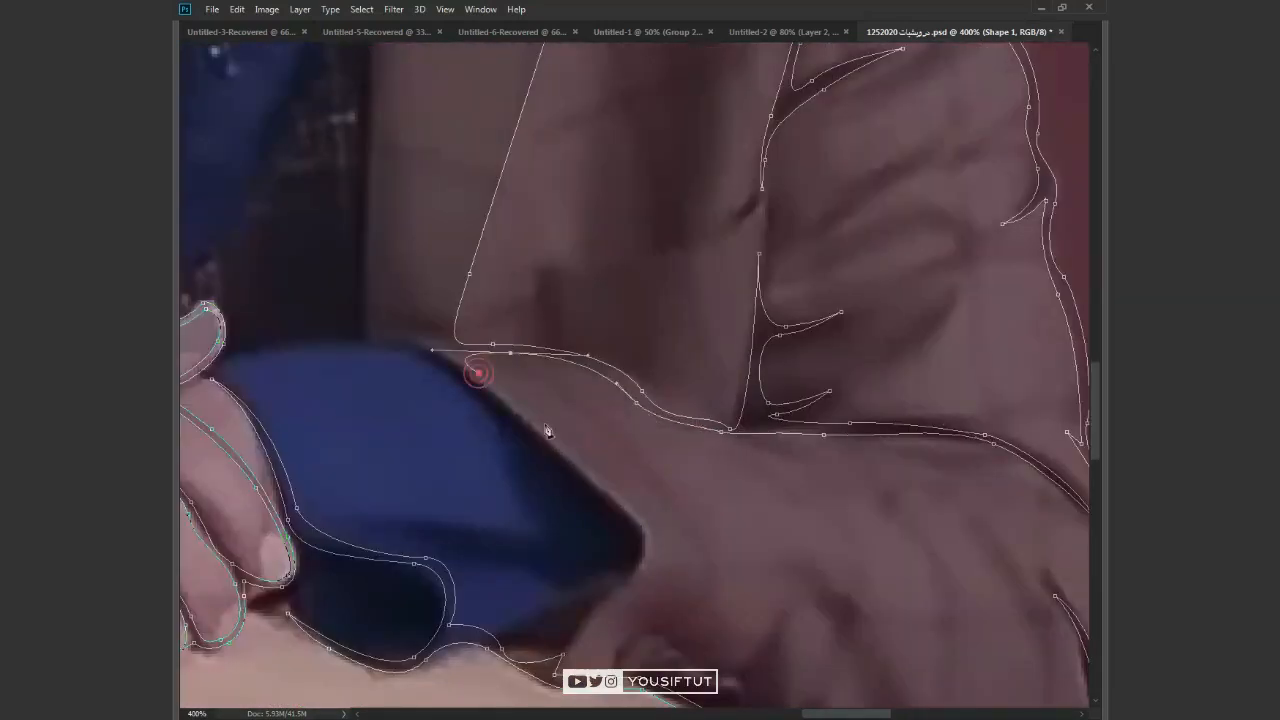
# Trace the jacket sleeve's opening around the blue cuff and up to the lapel's base
pyautogui.click(645, 540)
pyautogui.moveTo(578, 632); pyautogui.dragTo(634, 607)
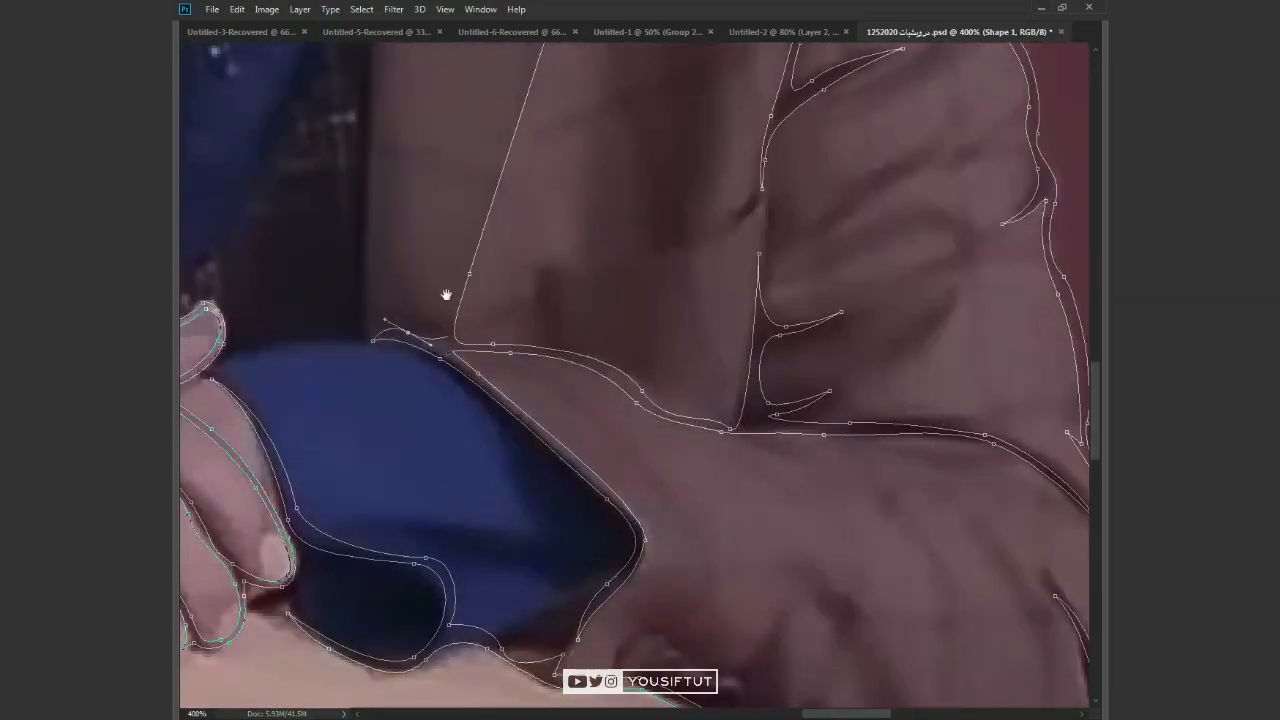
pyautogui.click(450, 333)
# Trace the inner line of the lapel's outer edge up to its corner and through the notch
pyautogui.click(481, 203)
pyautogui.moveTo(495, 110); pyautogui.dragTo(495, 628)
pyautogui.click(646, 255)
pyautogui.click(617, 123)
pyautogui.moveTo(617, 123); pyautogui.dragTo(650, 434)
# Trace the jacket's inner lapel edge along the blue shirt up to the scarf
pyautogui.moveTo(553, 504); pyautogui.dragTo(541, 594)
pyautogui.moveTo(570, 617); pyautogui.dragTo(606, 423)
pyautogui.click(604, 467)
pyautogui.moveTo(628, 238); pyautogui.dragTo(659, 156)
pyautogui.moveTo(721, 103); pyautogui.dragTo(713, 353)
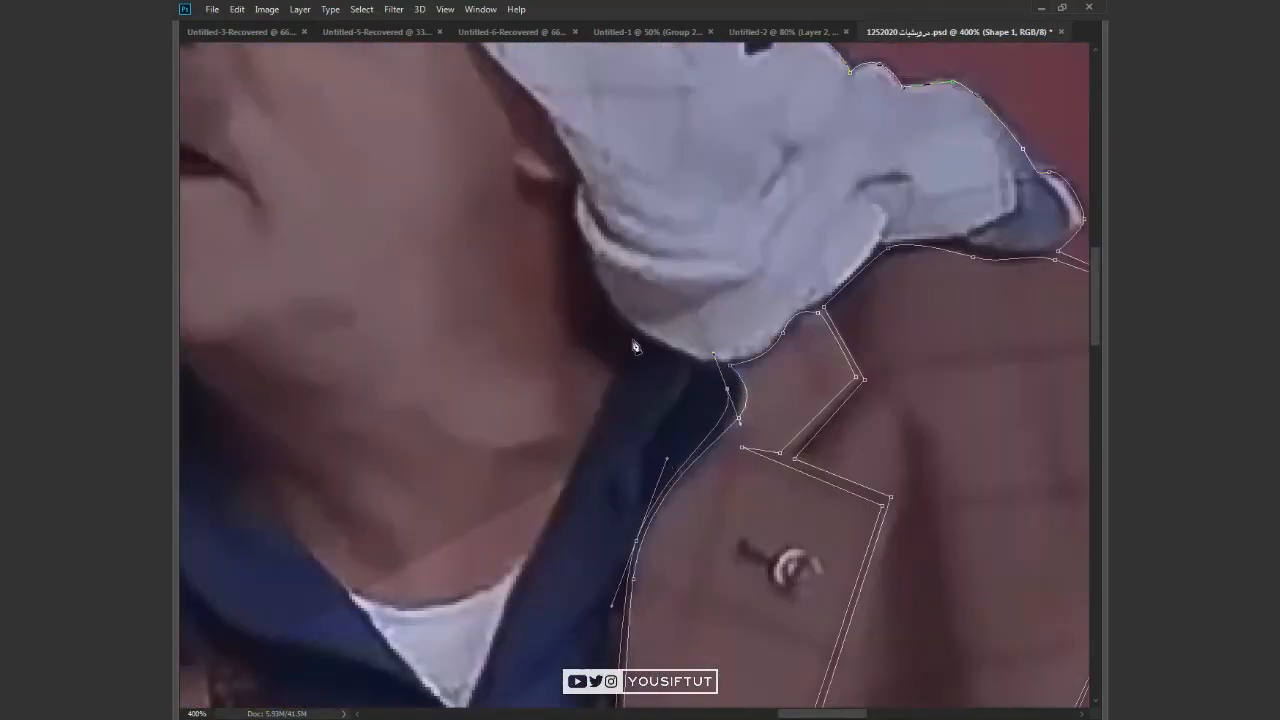
# Trace the scarf's edge along the neck up to below the ear
pyautogui.moveTo(619, 308); pyautogui.dragTo(588, 250)
pyautogui.moveTo(578, 218); pyautogui.dragTo(576, 190)
pyautogui.click(557, 129)
pyautogui.moveTo(557, 125); pyautogui.dragTo(632, 464)
# Outline the curved crease in the scarf beside the neck as a thin tapered line
pyautogui.moveTo(664, 530); pyautogui.dragTo(676, 572)
pyautogui.moveTo(763, 593); pyautogui.dragTo(808, 591)
pyautogui.click(819, 576)
pyautogui.moveTo(700, 588); pyautogui.dragTo(665, 572)
pyautogui.click(658, 545)
pyautogui.moveTo(670, 590); pyautogui.dragTo(465, 398)
# Trace the inner line of the scarf's lower edge from the neck to the fold above the lapel
pyautogui.click(500, 455)
pyautogui.moveTo(579, 497); pyautogui.dragTo(612, 496)
pyautogui.click(632, 484)
pyautogui.click(679, 449)
pyautogui.moveTo(749, 380); pyautogui.dragTo(764, 355)
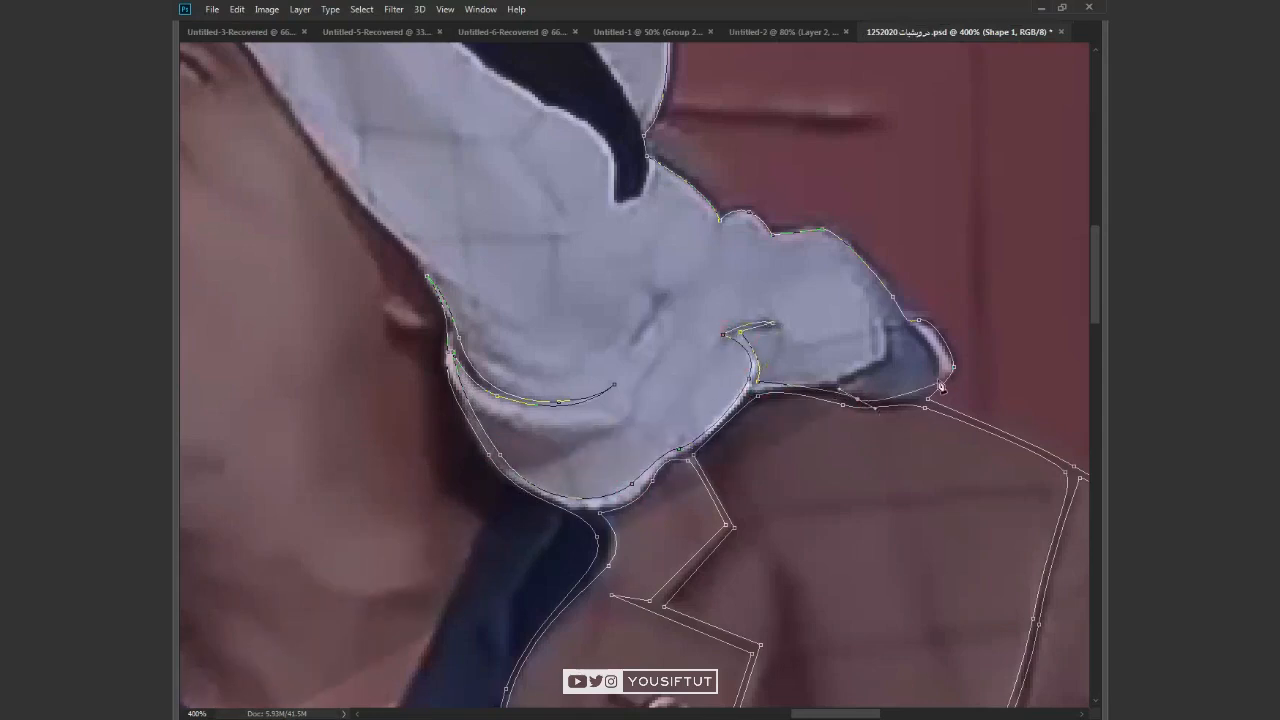
# Trace the inner line around the scarf's loose end and along its bumpy upper edge toward the headband
pyautogui.moveTo(940, 374); pyautogui.dragTo(949, 348)
pyautogui.scroll(1, 938, 345)
pyautogui.moveTo(930, 325); pyautogui.dragTo(796, 401)
pyautogui.click(780, 394)
pyautogui.moveTo(737, 362); pyautogui.dragTo(727, 333)
pyautogui.moveTo(657, 286); pyautogui.dragTo(629, 288)
pyautogui.moveTo(548, 260); pyautogui.dragTo(545, 261)
pyautogui.moveTo(492, 228); pyautogui.dragTo(467, 211)
pyautogui.moveTo(503, 295); pyautogui.dragTo(757, 584)
# Trace the scarf's edge beneath the black headband from the tail's tip up toward the forehead
pyautogui.click(652, 535)
pyautogui.moveTo(597, 434); pyautogui.dragTo(560, 431)
pyautogui.moveTo(384, 285); pyautogui.dragTo(327, 249)
pyautogui.moveTo(310, 240); pyautogui.dragTo(718, 501)
pyautogui.click(546, 383)
# Trace the black headband's lower edge back down toward its tail
pyautogui.moveTo(909, 576); pyautogui.dragTo(723, 486)
pyautogui.moveTo(621, 457); pyautogui.dragTo(672, 497)
pyautogui.moveTo(808, 596); pyautogui.dragTo(836, 602)
pyautogui.moveTo(870, 644); pyautogui.dragTo(767, 494)
# Trace around the tip of the black headband's tail and up along the headband's upper edge
pyautogui.moveTo(772, 511); pyautogui.dragTo(786, 510)
pyautogui.moveTo(790, 453); pyautogui.dragTo(786, 420)
pyautogui.moveTo(690, 300); pyautogui.dragTo(826, 445)
pyautogui.moveTo(744, 356); pyautogui.dragTo(623, 263)
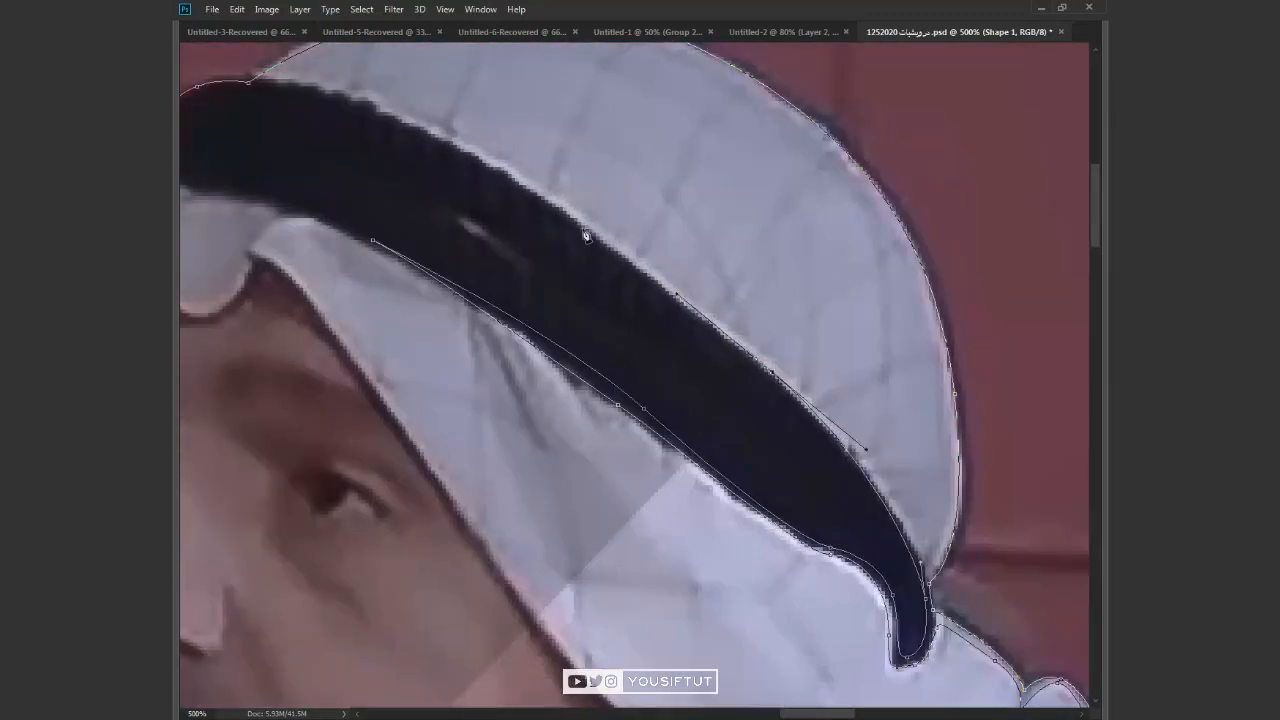
# Trace the inner line of the white scarf's crown, from the headband's tail over the top of the head to the headband's front
pyautogui.click(582, 229)
pyautogui.moveTo(826, 412); pyautogui.dragTo(874, 463)
pyautogui.moveTo(934, 566); pyautogui.dragTo(957, 534)
pyautogui.moveTo(790, 112); pyautogui.dragTo(854, 358)
pyautogui.moveTo(602, 314); pyautogui.dragTo(358, 376)
pyautogui.click(510, 365)
# Trace the rounded front end of the black headband above the forehead
pyautogui.click(707, 449)
pyautogui.moveTo(411, 409); pyautogui.dragTo(436, 405)
pyautogui.click(517, 489)
# Trace the inner line around the white scarf flap hanging over the forehead below the headband
pyautogui.click(380, 462)
pyautogui.click(320, 515)
pyautogui.click(414, 590)
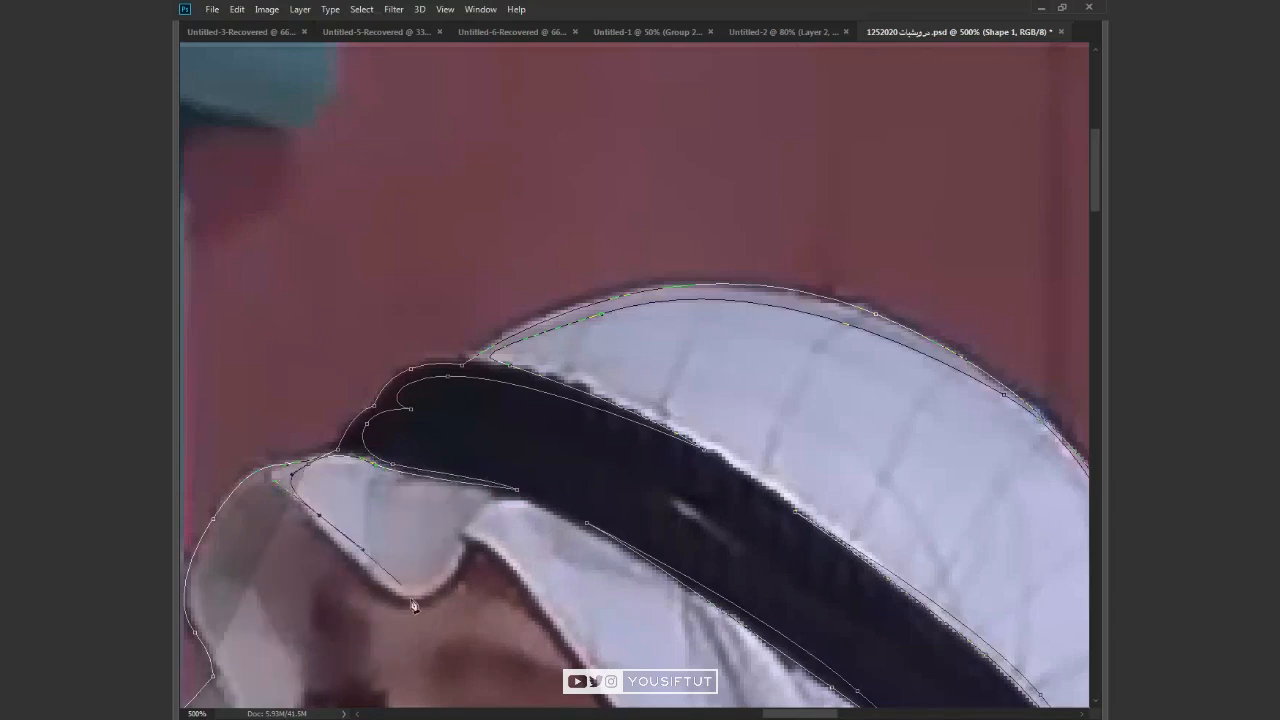
pyautogui.moveTo(440, 592); pyautogui.dragTo(477, 301)
pyautogui.moveTo(508, 236); pyautogui.dragTo(540, 224)
pyautogui.click(520, 248)
pyautogui.moveTo(717, 511); pyautogui.dragTo(551, 300)
pyautogui.moveTo(426, 128); pyautogui.dragTo(404, 100)
pyautogui.click(394, 108)
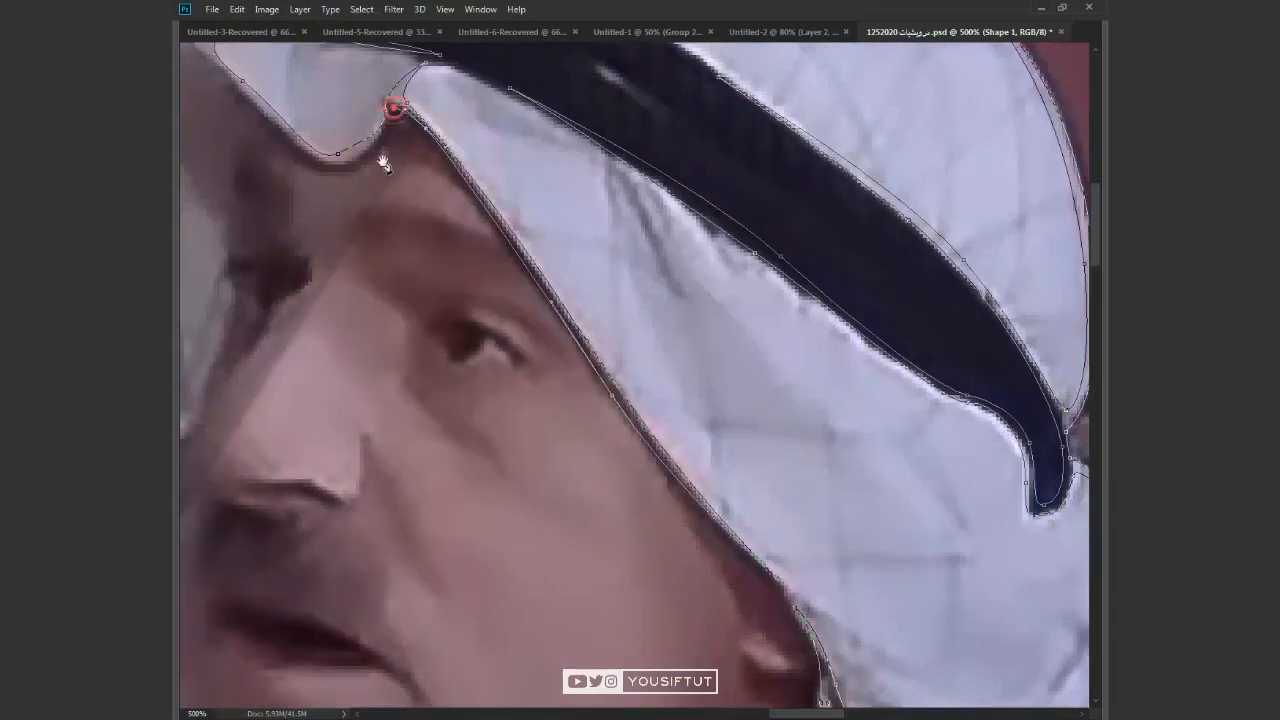
# Trace the line under the forehead flap and around the far-side scarf fold down to the eye
pyautogui.moveTo(380, 155); pyautogui.dragTo(641, 444)
pyautogui.moveTo(577, 454); pyautogui.dragTo(517, 434)
pyautogui.moveTo(482, 373); pyautogui.dragTo(457, 334)
pyautogui.click(420, 358)
pyautogui.moveTo(526, 431); pyautogui.dragTo(591, 186)
pyautogui.click(564, 300)
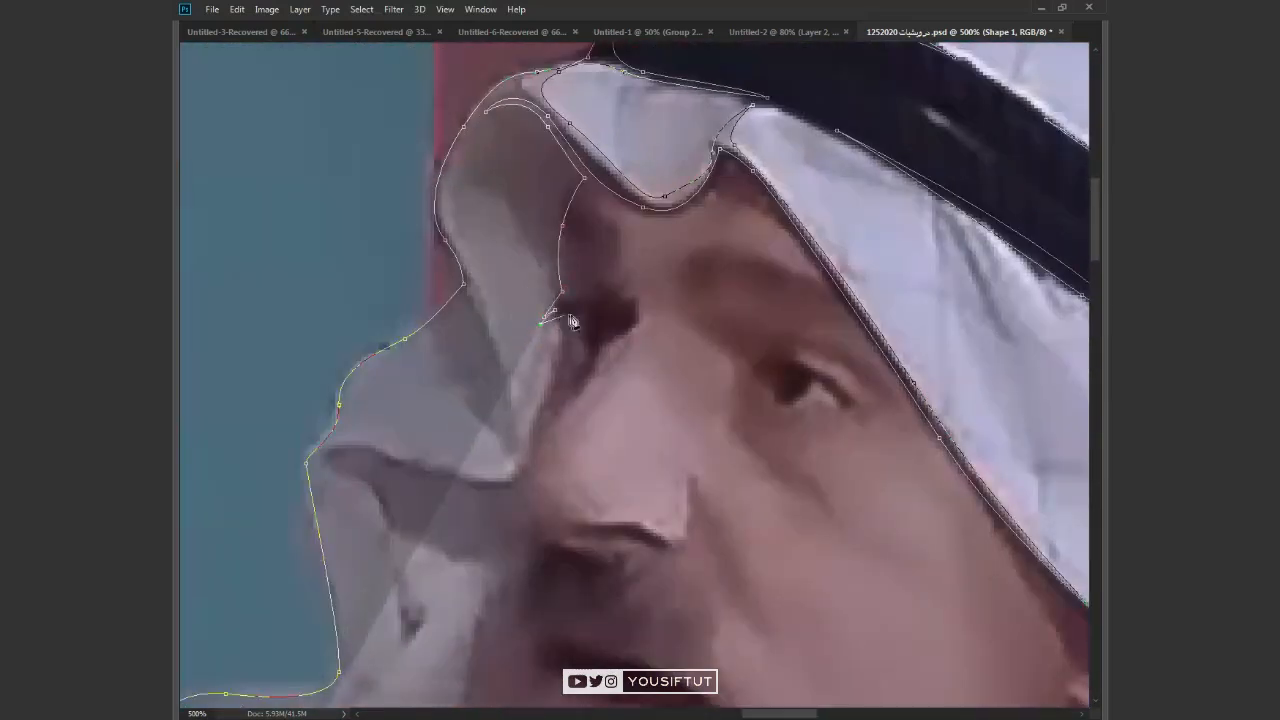
# Trace the scarf's edge down the far side of the face, ending in a pointed line beneath the chin
pyautogui.moveTo(570, 314); pyautogui.dragTo(577, 321)
pyautogui.moveTo(563, 379); pyautogui.dragTo(544, 404)
pyautogui.moveTo(561, 451); pyautogui.dragTo(591, 228)
pyautogui.moveTo(582, 324); pyautogui.dragTo(566, 358)
pyautogui.moveTo(553, 587); pyautogui.dragTo(592, 250)
pyautogui.click(626, 266)
pyautogui.moveTo(754, 361); pyautogui.dragTo(792, 412)
pyautogui.click(806, 427)
# Trace the blue shirt collar's edge down to its point and its second line back up to the scarf
pyautogui.moveTo(718, 335); pyautogui.dragTo(672, 293)
pyautogui.moveTo(630, 321); pyautogui.dragTo(620, 351)
pyautogui.moveTo(583, 468); pyautogui.dragTo(581, 509)
pyautogui.moveTo(581, 509); pyautogui.dragTo(532, 448)
pyautogui.moveTo(658, 601); pyautogui.dragTo(692, 654)
pyautogui.click(695, 590)
pyautogui.moveTo(695, 590); pyautogui.dragTo(586, 263)
pyautogui.moveTo(549, 292); pyautogui.dragTo(520, 257)
pyautogui.moveTo(421, 138); pyautogui.dragTo(438, 372)
pyautogui.moveTo(457, 101); pyautogui.dragTo(457, 76)
# Trace the scarf's lower edge from the neck across the jacket's shoulder
pyautogui.moveTo(400, 115); pyautogui.dragTo(699, 278)
pyautogui.moveTo(669, 269); pyautogui.dragTo(597, 279)
pyautogui.click(515, 272)
pyautogui.moveTo(410, 430); pyautogui.dragTo(711, 261)
pyautogui.moveTo(593, 348); pyautogui.dragTo(472, 458)
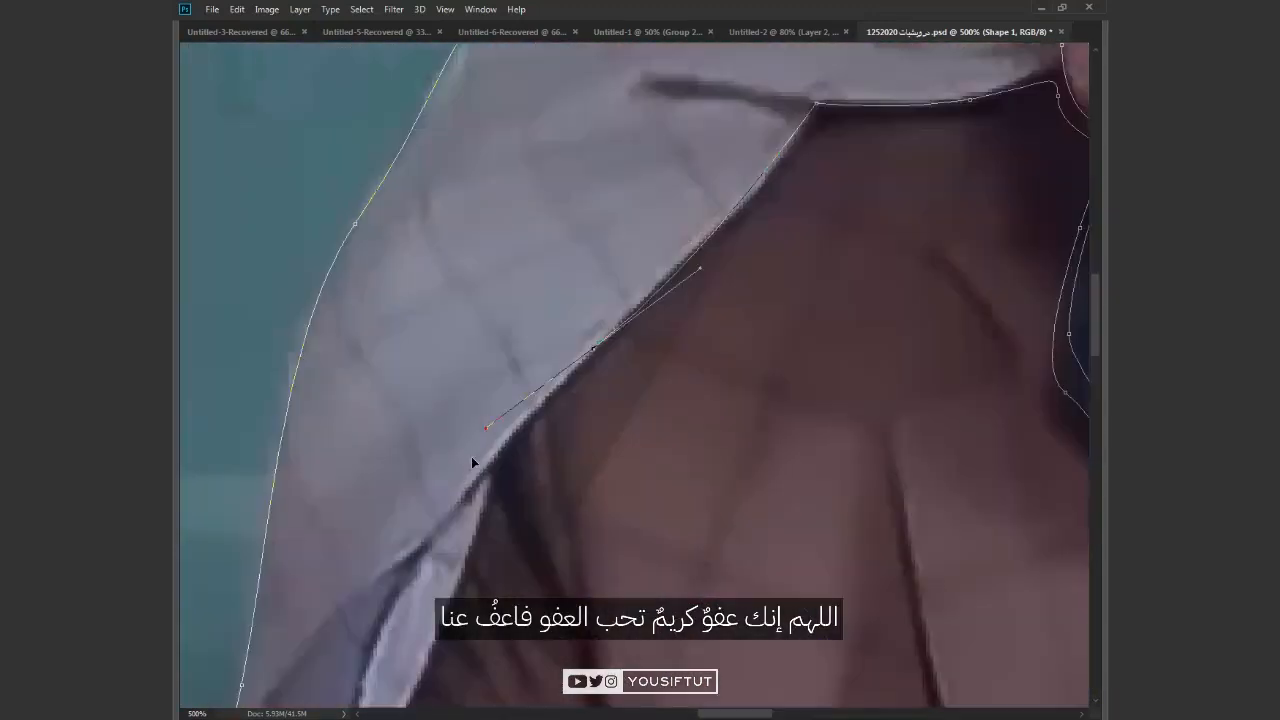
# Trace the jacket crease between sleeve and chest from below the scarf down to the elbow and back up
pyautogui.moveTo(567, 587); pyautogui.dragTo(633, 297)
pyautogui.moveTo(667, 390); pyautogui.dragTo(671, 502)
pyautogui.moveTo(690, 560); pyautogui.dragTo(756, 243)
pyautogui.click(769, 396)
pyautogui.click(740, 243)
pyautogui.click(733, 181)
pyautogui.moveTo(715, 120); pyautogui.dragTo(738, 412)
pyautogui.moveTo(730, 323); pyautogui.dragTo(696, 270)
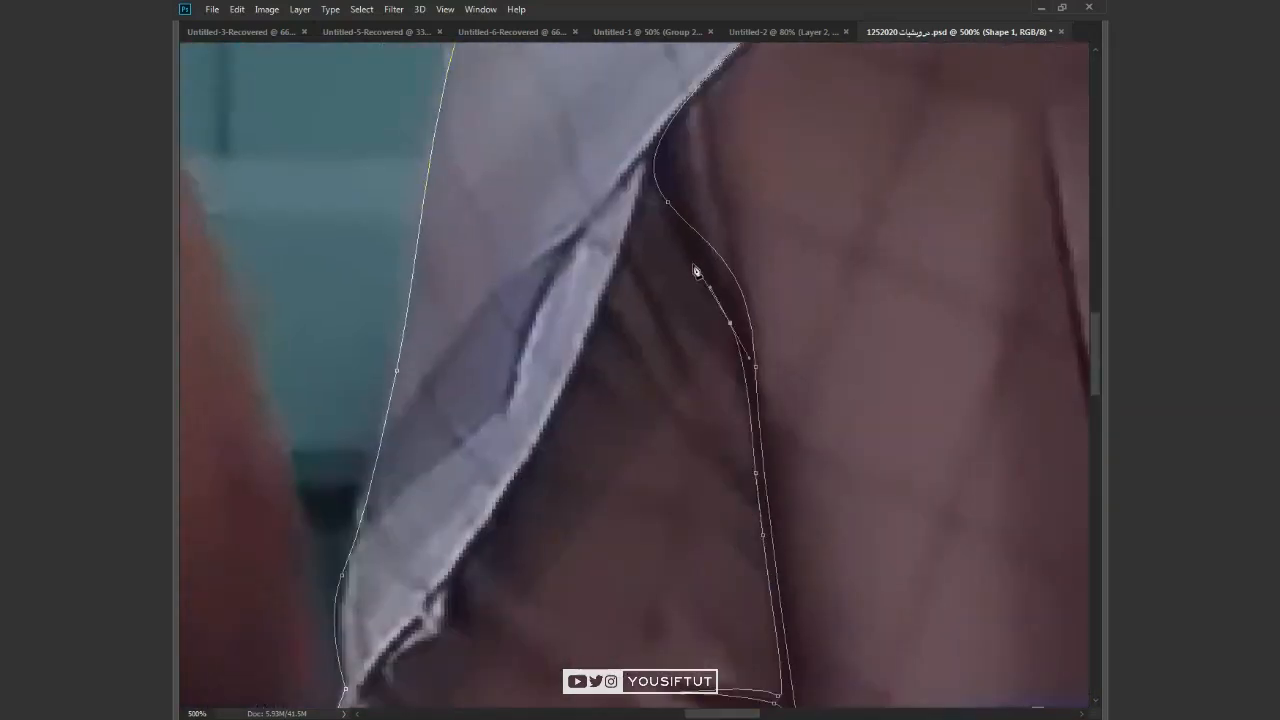
# Trace the narrow end of the hanging scarf to its tip and its inner edge back up toward the shoulder
pyautogui.moveTo(455, 628); pyautogui.dragTo(567, 383)
pyautogui.click(567, 383)
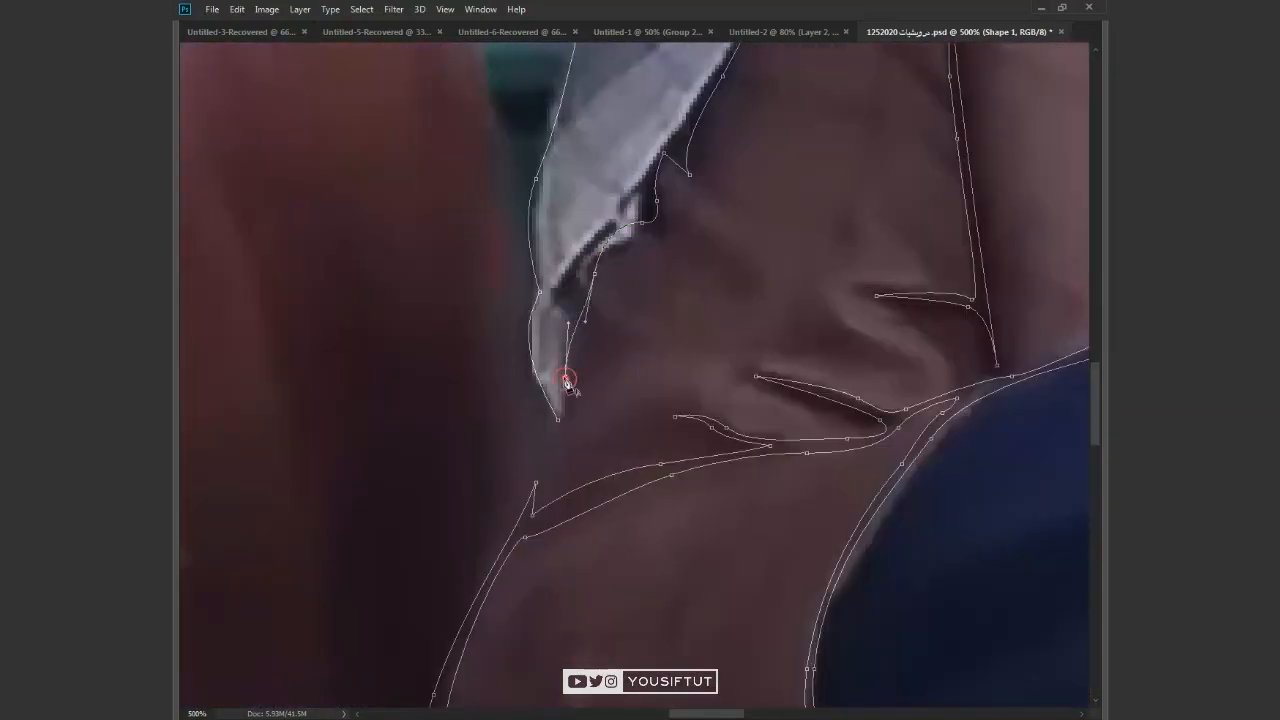
pyautogui.moveTo(693, 94); pyautogui.dragTo(526, 494)
pyautogui.moveTo(577, 419); pyautogui.dragTo(606, 358)
pyautogui.moveTo(663, 240); pyautogui.dragTo(675, 208)
pyautogui.moveTo(670, 178); pyautogui.dragTo(628, 453)
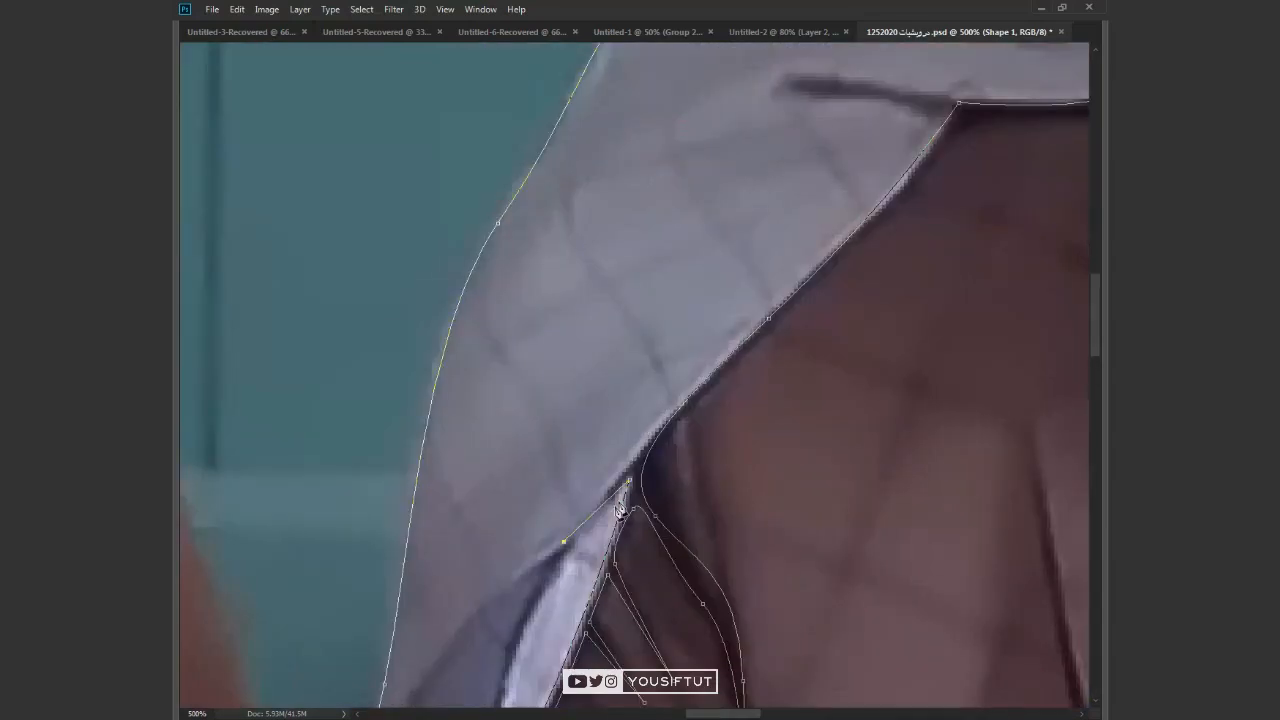
# Trace the inner line of the scarf's lower shoulder edge and the pointed fold beneath the neck
pyautogui.moveTo(670, 414); pyautogui.dragTo(718, 367)
pyautogui.moveTo(720, 352); pyautogui.dragTo(590, 555)
pyautogui.moveTo(749, 394); pyautogui.dragTo(788, 350)
pyautogui.click(806, 308)
pyautogui.click(698, 299)
pyautogui.click(641, 282)
pyautogui.moveTo(863, 299); pyautogui.dragTo(1000, 302)
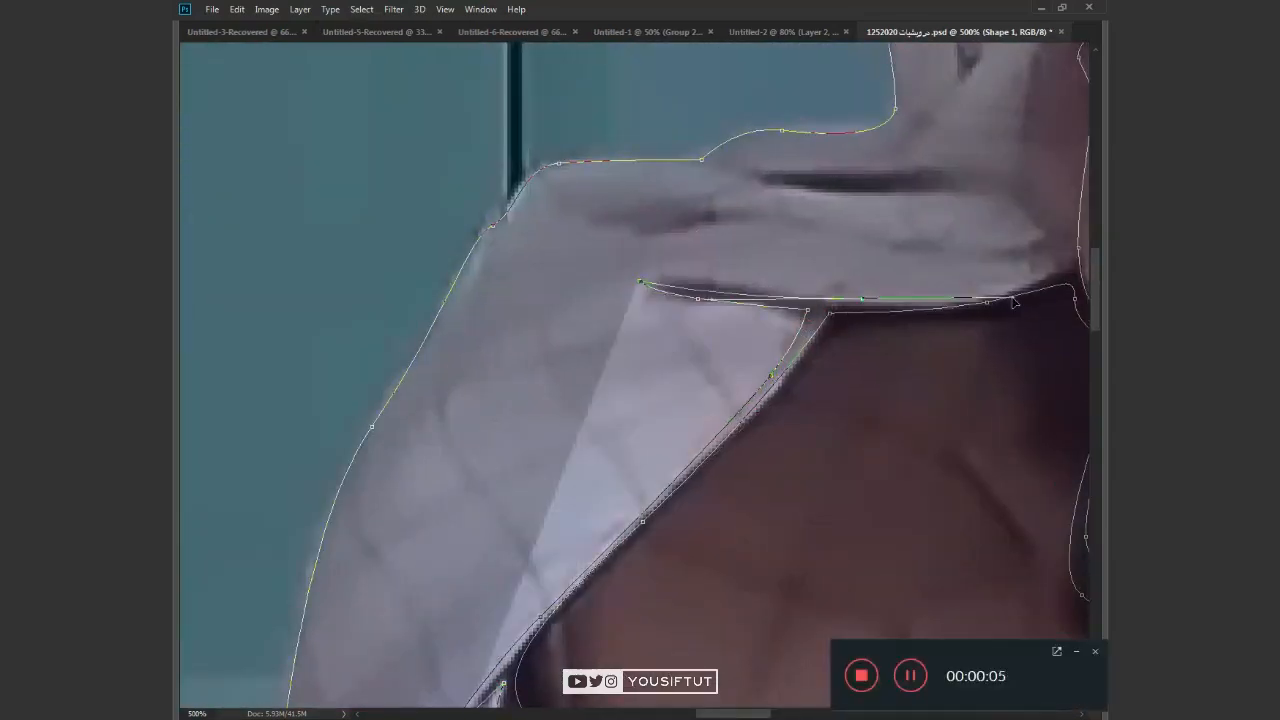
# Trace the scarf's inner line from the neck fold up along the far side of the face
pyautogui.moveTo(1040, 240); pyautogui.dragTo(774, 399)
pyautogui.moveTo(808, 345); pyautogui.dragTo(816, 306)
pyautogui.moveTo(814, 234); pyautogui.dragTo(803, 215)
pyautogui.moveTo(802, 187); pyautogui.dragTo(696, 383)
pyautogui.moveTo(704, 287); pyautogui.dragTo(702, 266)
pyautogui.moveTo(719, 218); pyautogui.dragTo(737, 196)
# Trace the inner line around the top of the far-side scarf fold and down its outer side
pyautogui.moveTo(735, 190); pyautogui.dragTo(740, 406)
pyautogui.moveTo(760, 336); pyautogui.dragTo(746, 335)
pyautogui.moveTo(698, 134); pyautogui.dragTo(658, 136)
pyautogui.moveTo(636, 200); pyautogui.dragTo(644, 252)
pyautogui.moveTo(690, 343); pyautogui.dragTo(699, 376)
pyautogui.click(705, 434)
pyautogui.click(1076, 651)
pyautogui.moveTo(600, 357); pyautogui.dragTo(564, 380)
pyautogui.click(526, 444)
pyautogui.moveTo(610, 463); pyautogui.dragTo(657, 486)
pyautogui.click(511, 470)
# Trace the inner line of the scarf fold at the neck and out over the top of the shoulder
pyautogui.moveTo(530, 680); pyautogui.dragTo(647, 437)
pyautogui.click(455, 489)
pyautogui.click(636, 508)
pyautogui.moveTo(529, 468); pyautogui.dragTo(391, 486)
pyautogui.click(549, 372)
pyautogui.moveTo(300, 510); pyautogui.dragTo(507, 424)
# Trace the inner line down the scarf's outer shoulder edge and back up the fold above its hanging end
pyautogui.moveTo(449, 533); pyautogui.dragTo(709, 269)
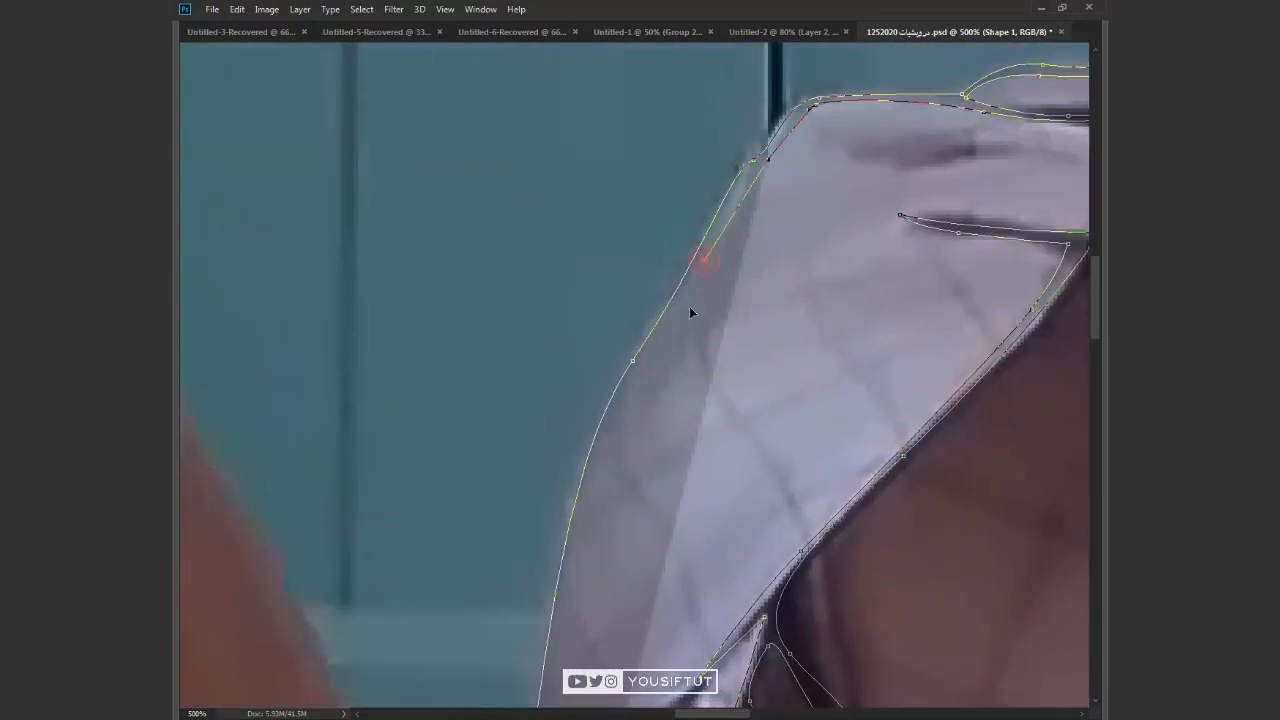
pyautogui.moveTo(618, 427); pyautogui.dragTo(573, 524)
pyautogui.moveTo(565, 550); pyautogui.dragTo(597, 268)
pyautogui.moveTo(587, 433); pyautogui.dragTo(576, 488)
pyautogui.click(554, 569)
pyautogui.moveTo(639, 459); pyautogui.dragTo(677, 433)
pyautogui.click(716, 411)
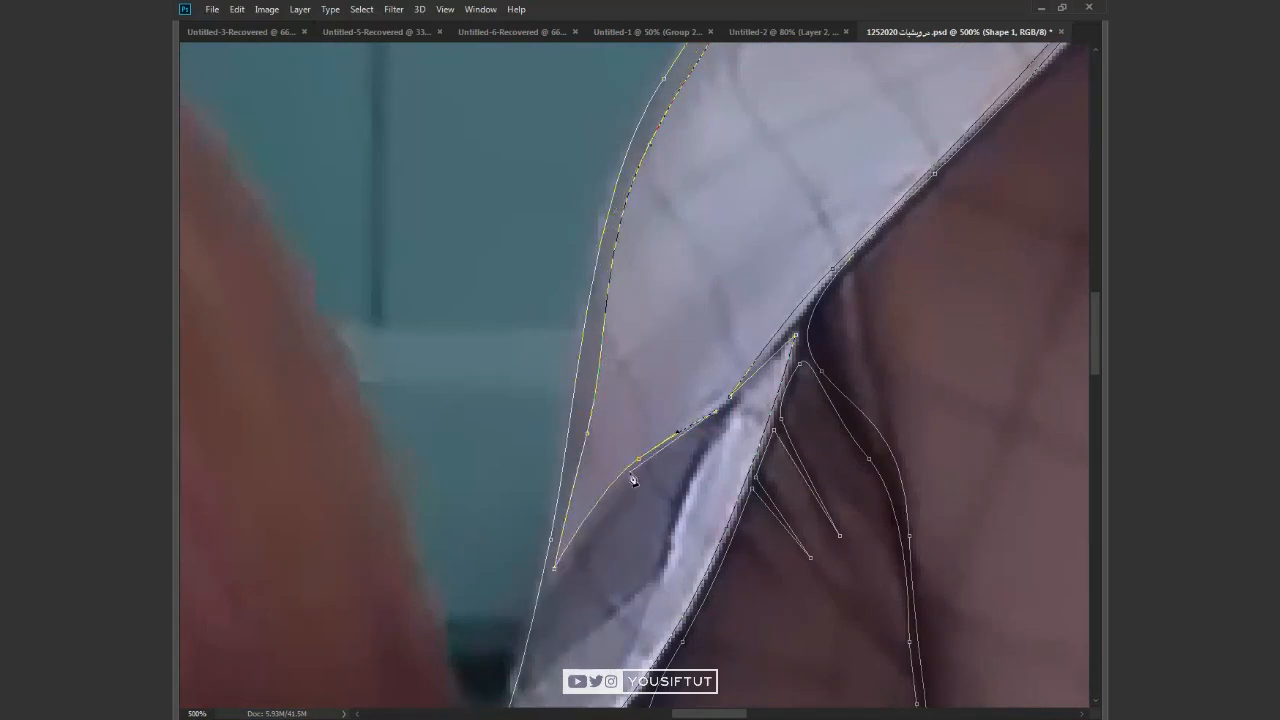
# Trace the inner line of the scarf's hanging end below the fold
pyautogui.moveTo(610, 499); pyautogui.dragTo(588, 526)
pyautogui.moveTo(540, 631); pyautogui.dragTo(667, 309)
pyautogui.click(649, 484)
# Add a new layer directly beneath the Shape 1 layer and fill it with the white background colour
pyautogui.press('Tab')
pyautogui.press('v')
pyautogui.hotkey('ctrl', '0')
pyautogui.click(1003, 471)
pyautogui.click(1064, 710)
pyautogui.hotkey('ctrl', 'BackSpace')
# Outline the fingertips of the lower hand with the Pen tool, with the Shape 1 layer at 20% opacity
pyautogui.press('z')
pyautogui.click(743, 266)
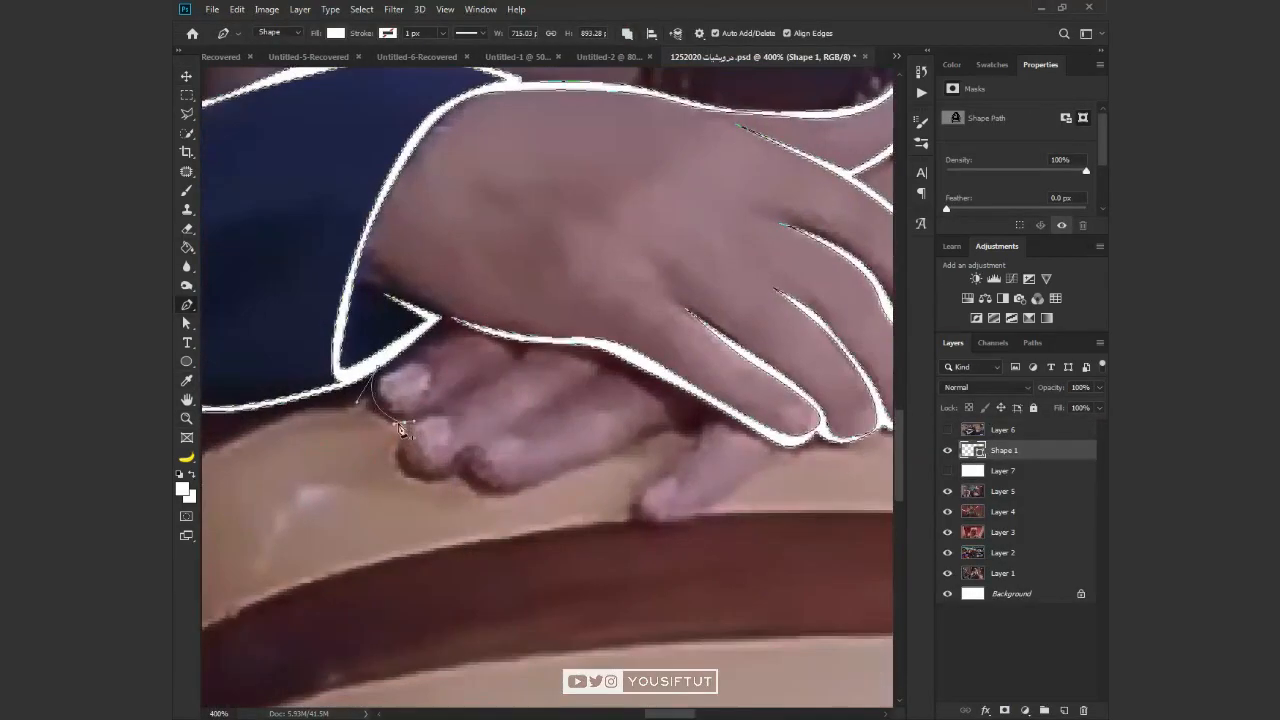
pyautogui.press('2')
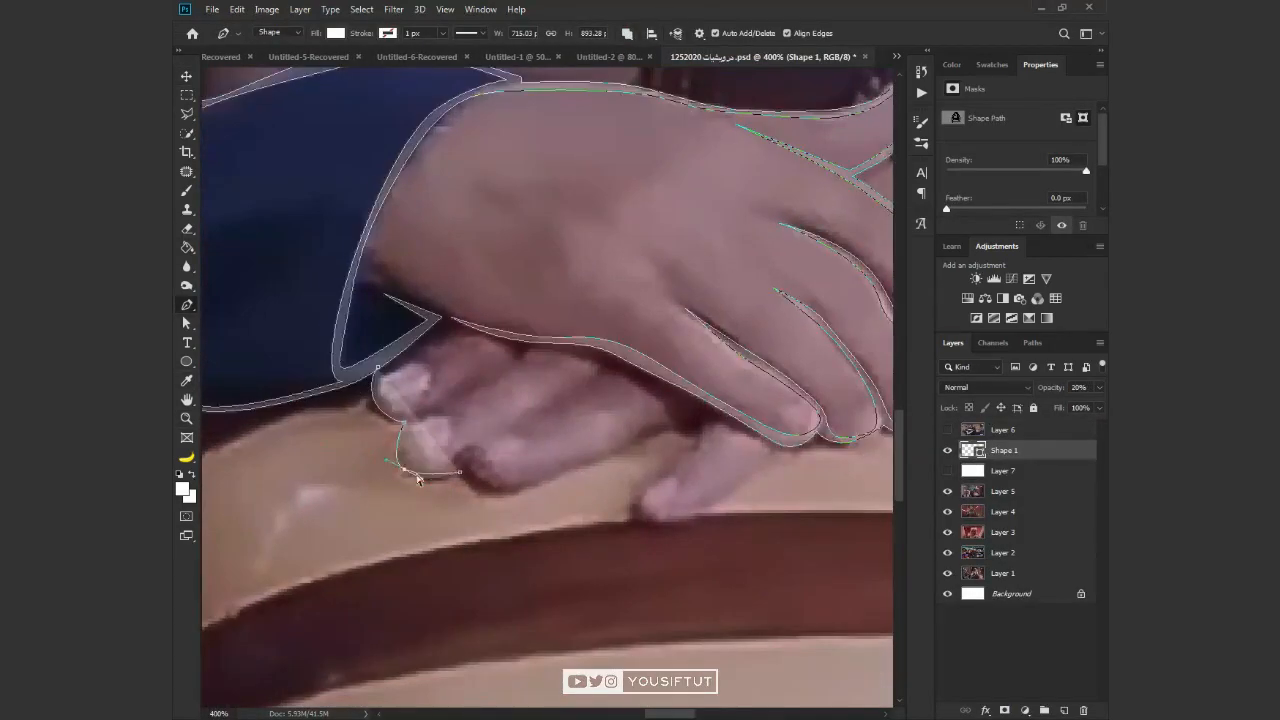
pyautogui.click(685, 423)
pyautogui.moveTo(697, 437); pyautogui.dragTo(688, 458)
pyautogui.moveTo(635, 495); pyautogui.dragTo(634, 503)
pyautogui.moveTo(661, 524); pyautogui.dragTo(679, 524)
pyautogui.click(787, 453)
# Set Shape 1 to 10% opacity and refine the lower hand's finger lines, undoing the last points and redrawing near the little finger
pyautogui.press('1')
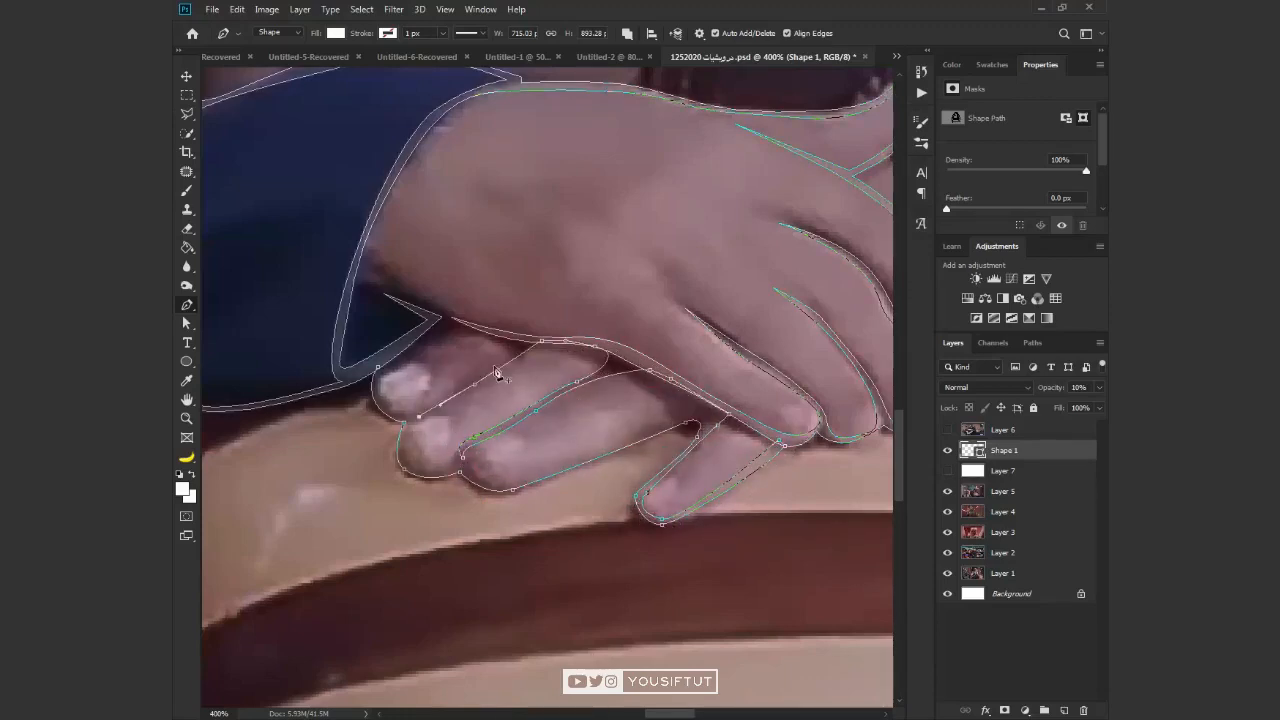
pyautogui.hotkey('ctrl', 'z')
pyautogui.hotkey('ctrl', 'z')
pyautogui.moveTo(706, 428); pyautogui.dragTo(709, 411)
pyautogui.moveTo(676, 420); pyautogui.dragTo(662, 426)
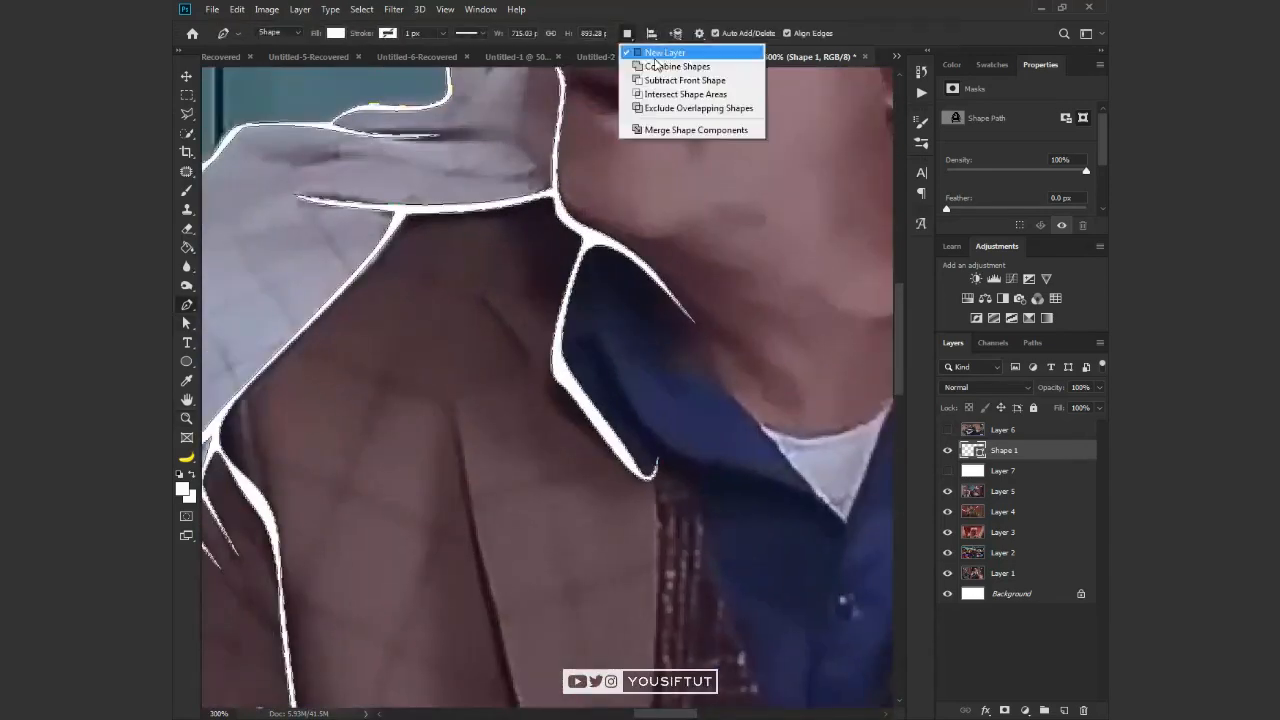
# Trace the jacket's notched lapel and its long fold line down to the sleeve, with Shape 1 at 20% opacity
pyautogui.click(526, 362)
pyautogui.press('2')
pyautogui.scroll(-4, 520, 410)
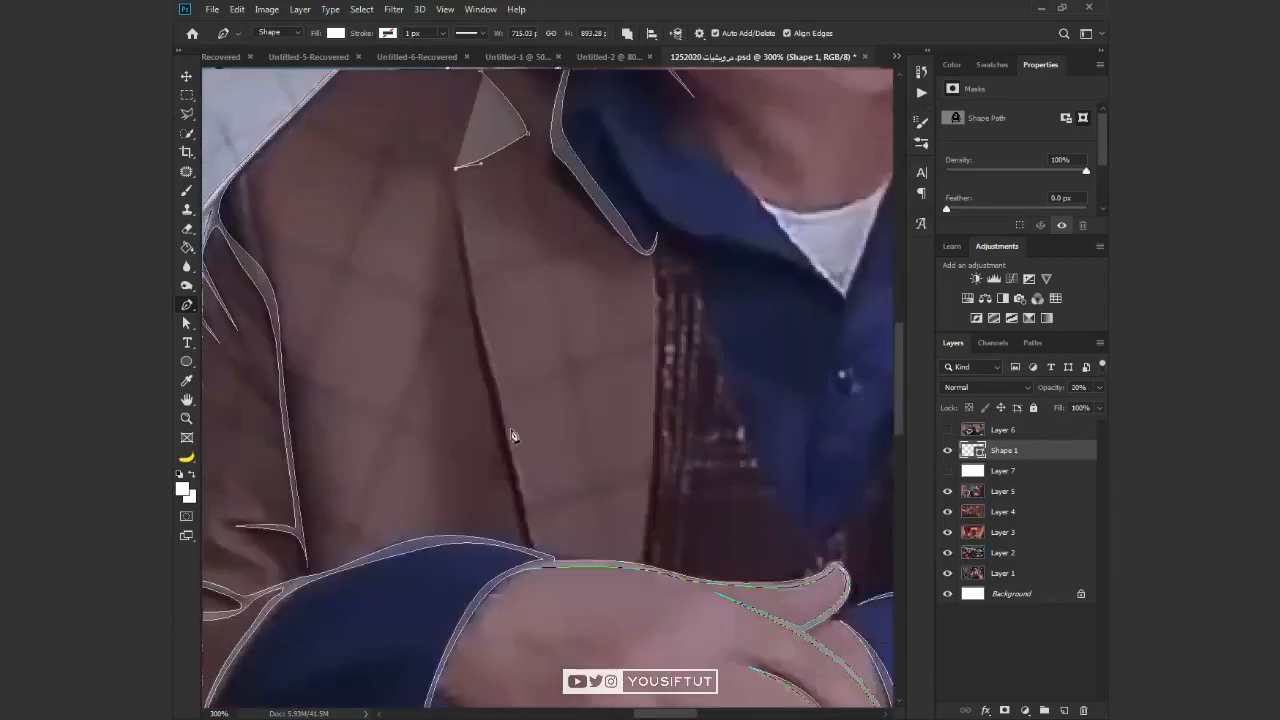
pyautogui.keyDown('alt'); pyautogui.click(528, 536); pyautogui.keyUp('alt')
pyautogui.moveTo(463, 174)
pyautogui.mouseDown()
pyautogui.moveTo(455, 129)
pyautogui.moveTo(630, 336)
pyautogui.mouseUp()
pyautogui.click(540, 138)
pyautogui.click(592, 296)
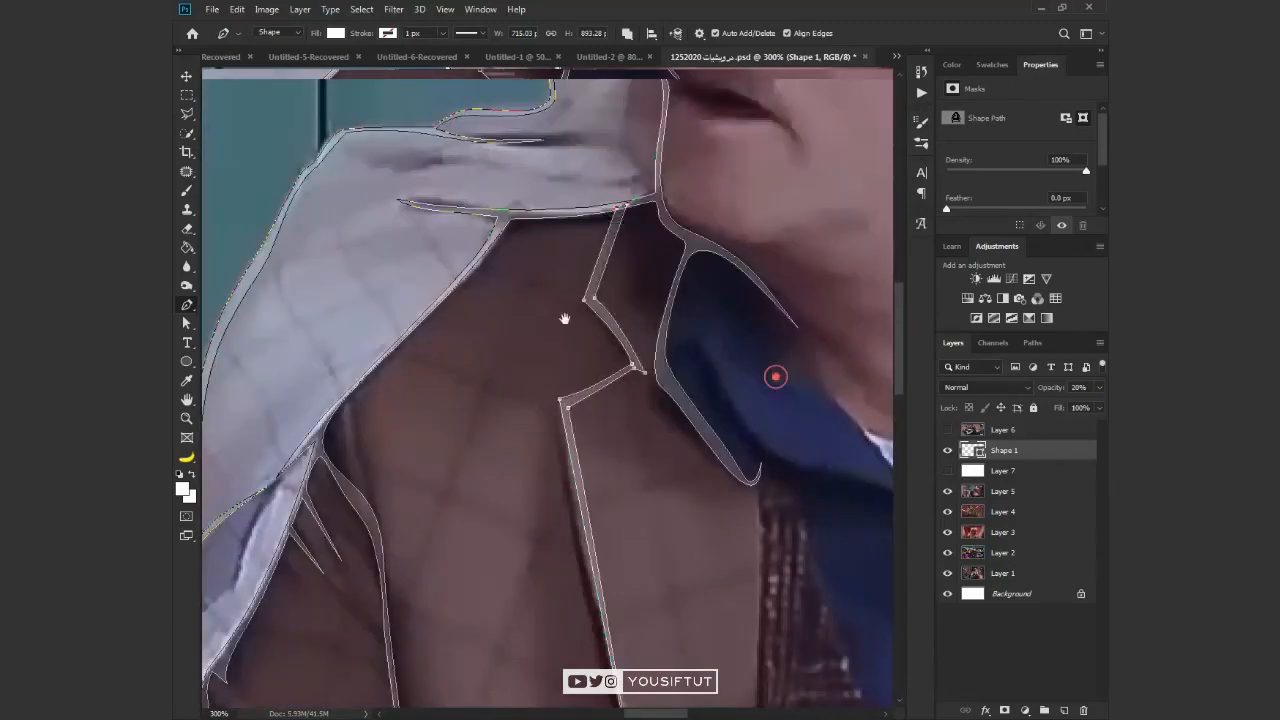
# Trace the lapel's front edge from the hand up to the shirt collar's point
pyautogui.moveTo(774, 374); pyautogui.dragTo(503, 107)
pyautogui.click(478, 516)
pyautogui.moveTo(495, 298); pyautogui.dragTo(495, 234)
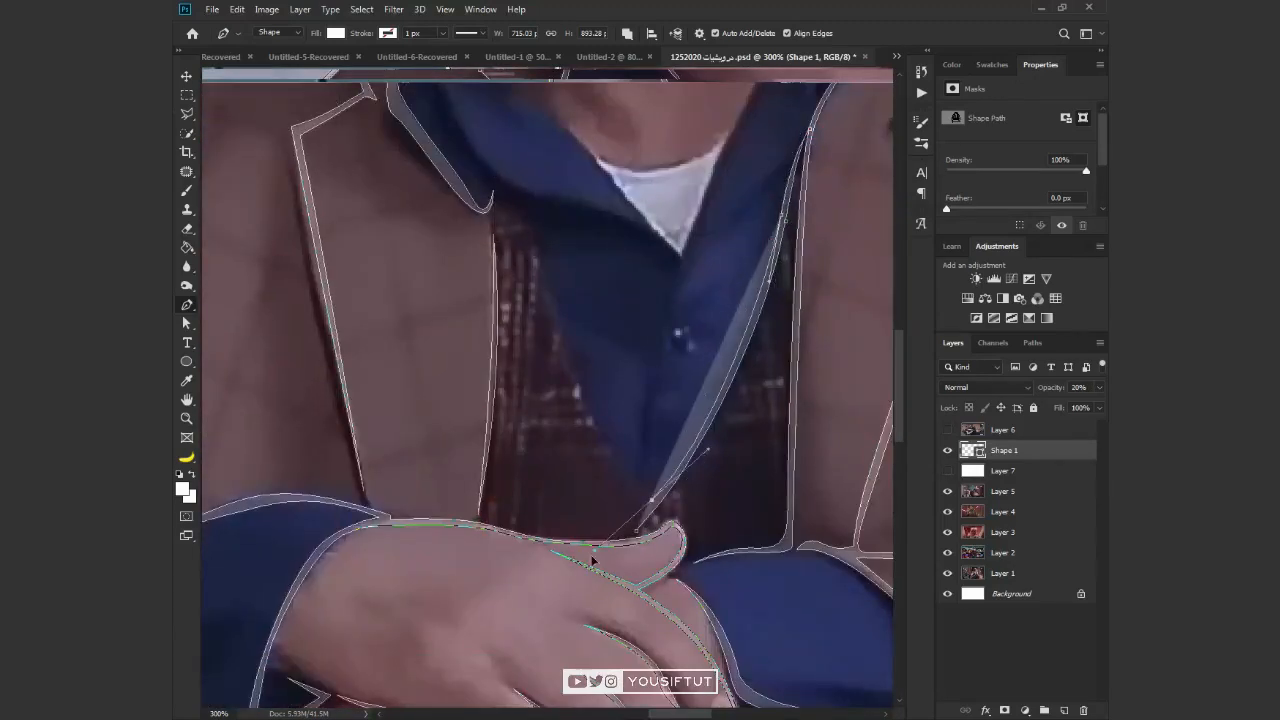
# Finish the V-shaped edge of the vest opening down to its point above the hand, with Shape 1 at 10% opacity
pyautogui.keyDown('alt'); pyautogui.click(651, 500); pyautogui.keyUp('alt')
pyautogui.press('1')
pyautogui.moveTo(566, 335); pyautogui.dragTo(545, 243)
pyautogui.click(636, 530)
pyautogui.moveTo(516, 190); pyautogui.dragTo(484, 430)
# Trace the shirt collar's lower edge to the neck opening and the placket line down toward the V's point
pyautogui.click(401, 314)
pyautogui.click(471, 422)
pyautogui.moveTo(628, 476); pyautogui.dragTo(665, 508)
pyautogui.moveTo(665, 510); pyautogui.dragTo(646, 350)
pyautogui.click(631, 343)
pyautogui.click(595, 544)
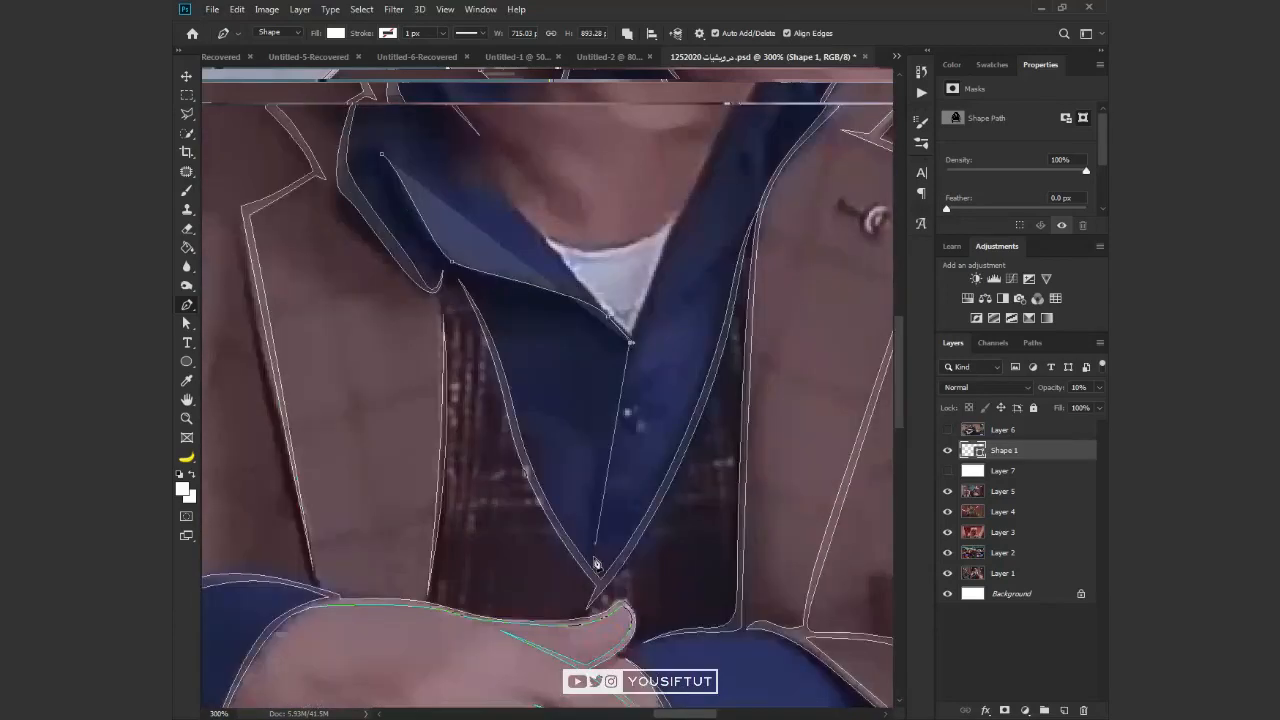
# Trace the opposite edge of the open shirt collar and the remaining shirt front lines with the Pen tool
pyautogui.click(738, 247)
pyautogui.click(648, 313)
pyautogui.click(684, 215)
pyautogui.press('Tab')
pyautogui.moveTo(680, 222); pyautogui.dragTo(624, 442)
pyautogui.click(688, 266)
pyautogui.moveTo(600, 417); pyautogui.dragTo(571, 494)
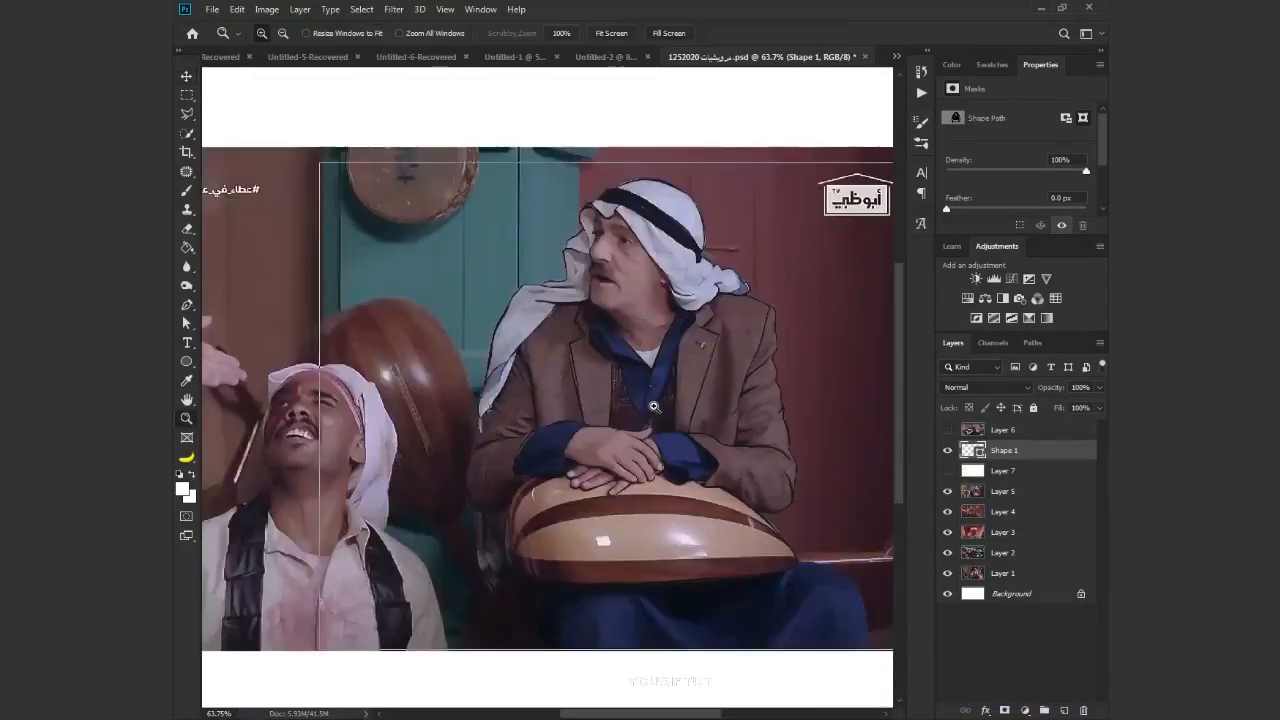
# Toggle the white Layer 7 to examine the line art on its own and against the photo
pyautogui.click(653, 407)
pyautogui.click(947, 471)
pyautogui.click(947, 471)
pyautogui.click(947, 471)
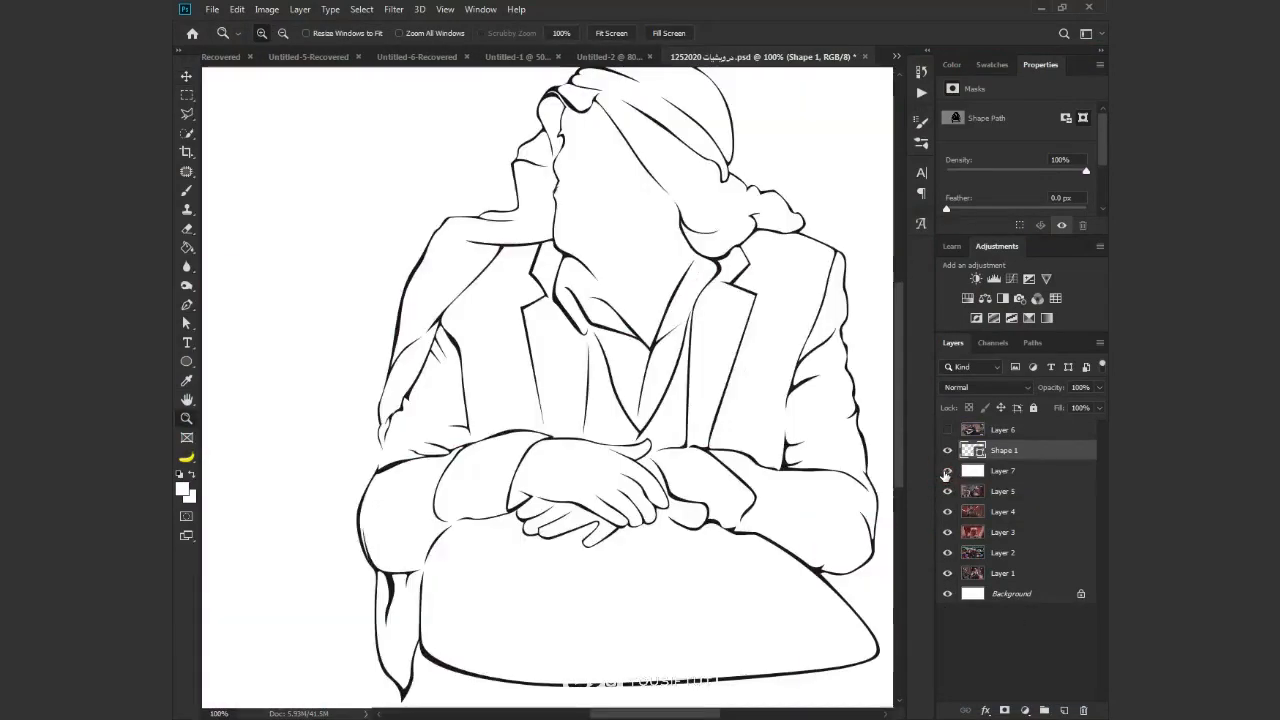
pyautogui.click(947, 471)
pyautogui.moveTo(828, 412); pyautogui.dragTo(826, 526)
pyautogui.click(947, 471)
pyautogui.click(947, 471)
pyautogui.click(947, 471)
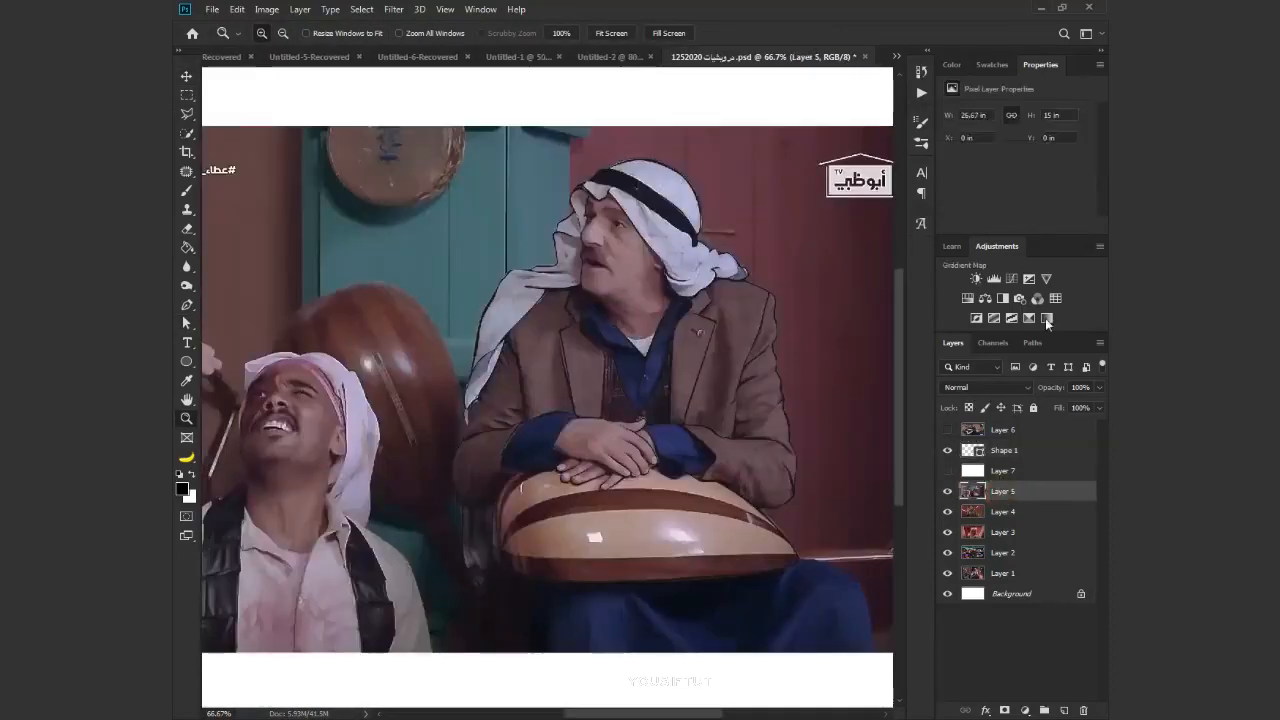
# Add a Posterize adjustment above the Gradient Map and put both adjustments in a group
pyautogui.click(1024, 710)
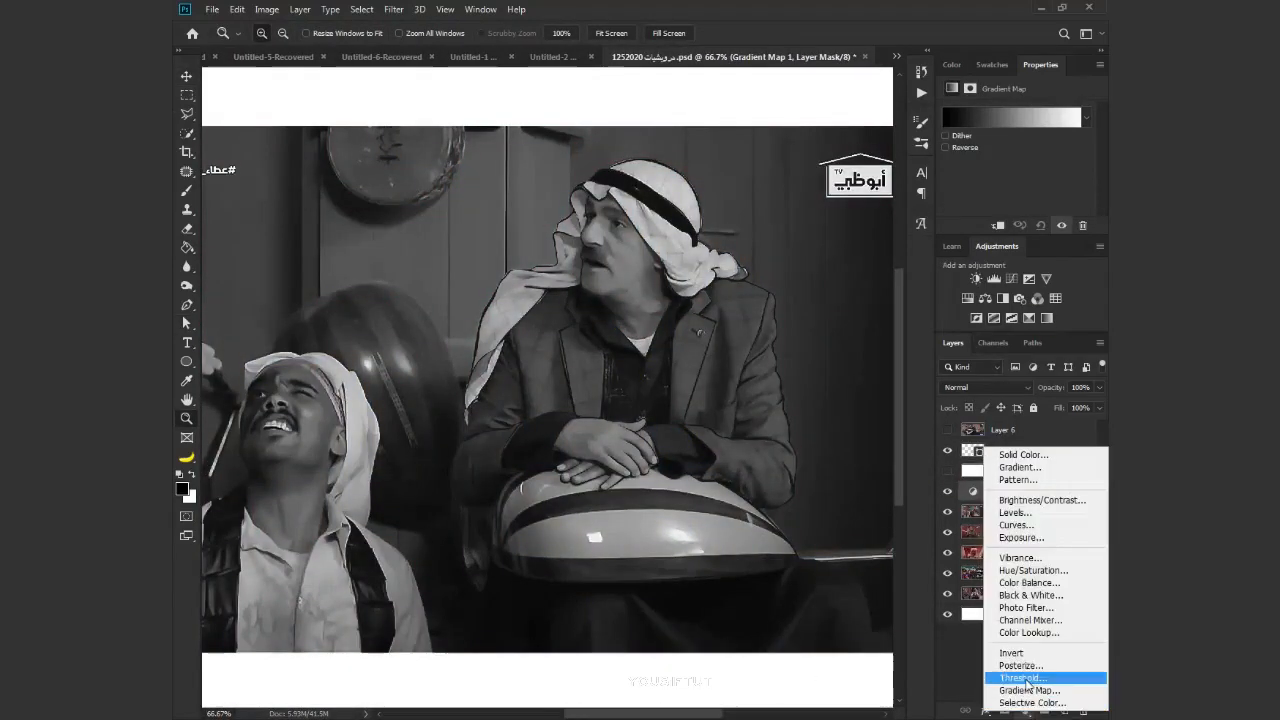
pyautogui.click(1021, 665)
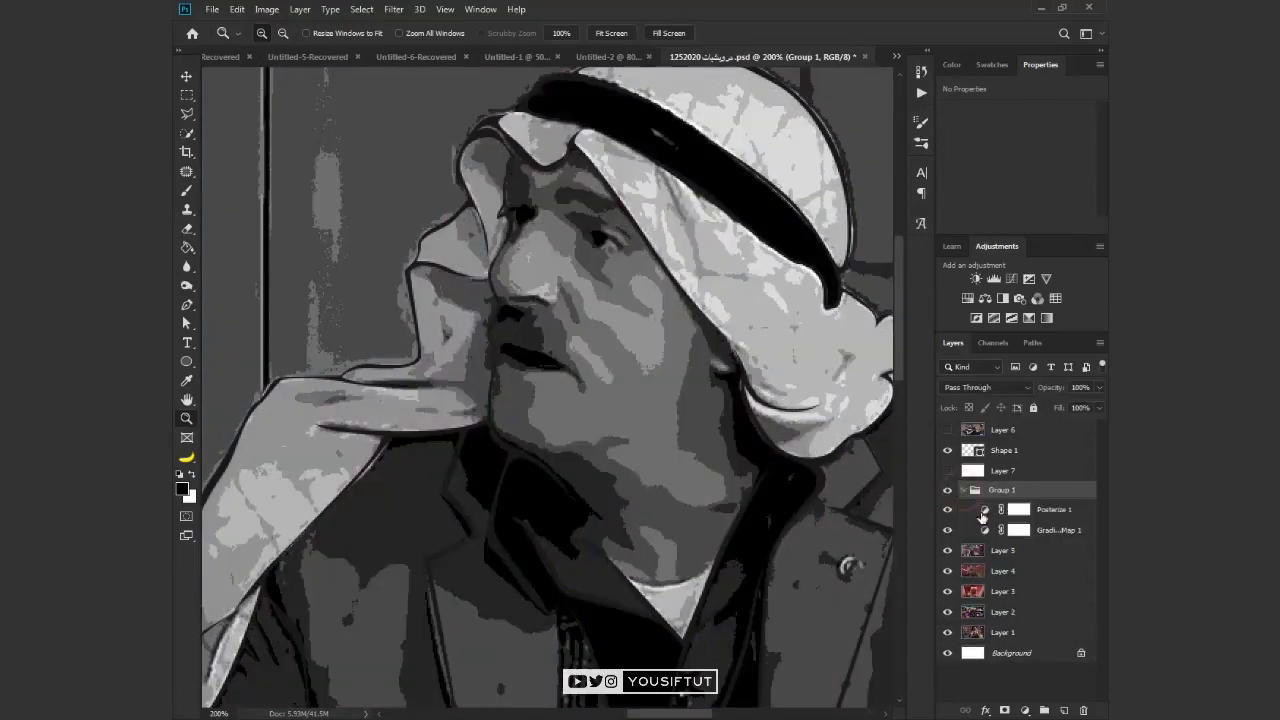
pyautogui.click(963, 490)
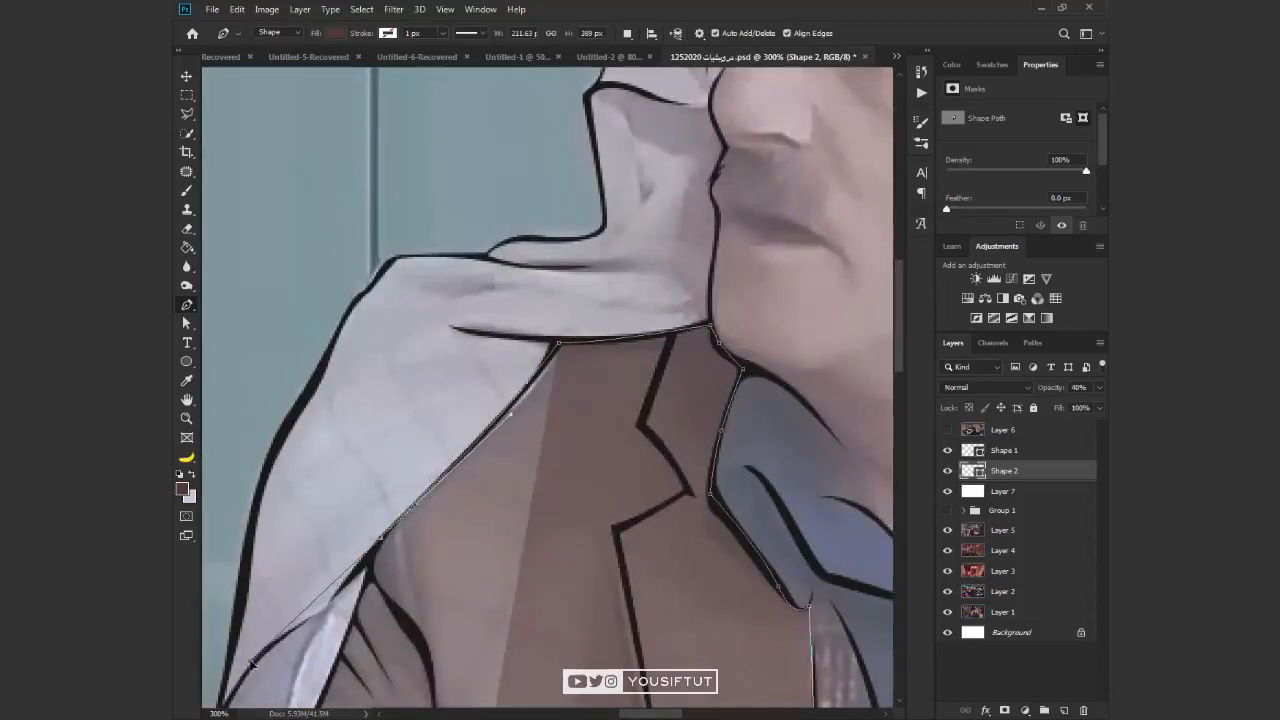
# Trace the brown jacket fill as Shape 2 below the line art, following the headscarf's edge and the outer sleeve
pyautogui.keyDown('alt'); pyautogui.click(380, 538); pyautogui.keyUp('alt')
pyautogui.moveTo(398, 513); pyautogui.dragTo(525, 201)
pyautogui.click(495, 250)
pyautogui.click(438, 403)
pyautogui.click(393, 476)
pyautogui.click(383, 493)
pyautogui.moveTo(358, 523); pyautogui.dragTo(338, 542)
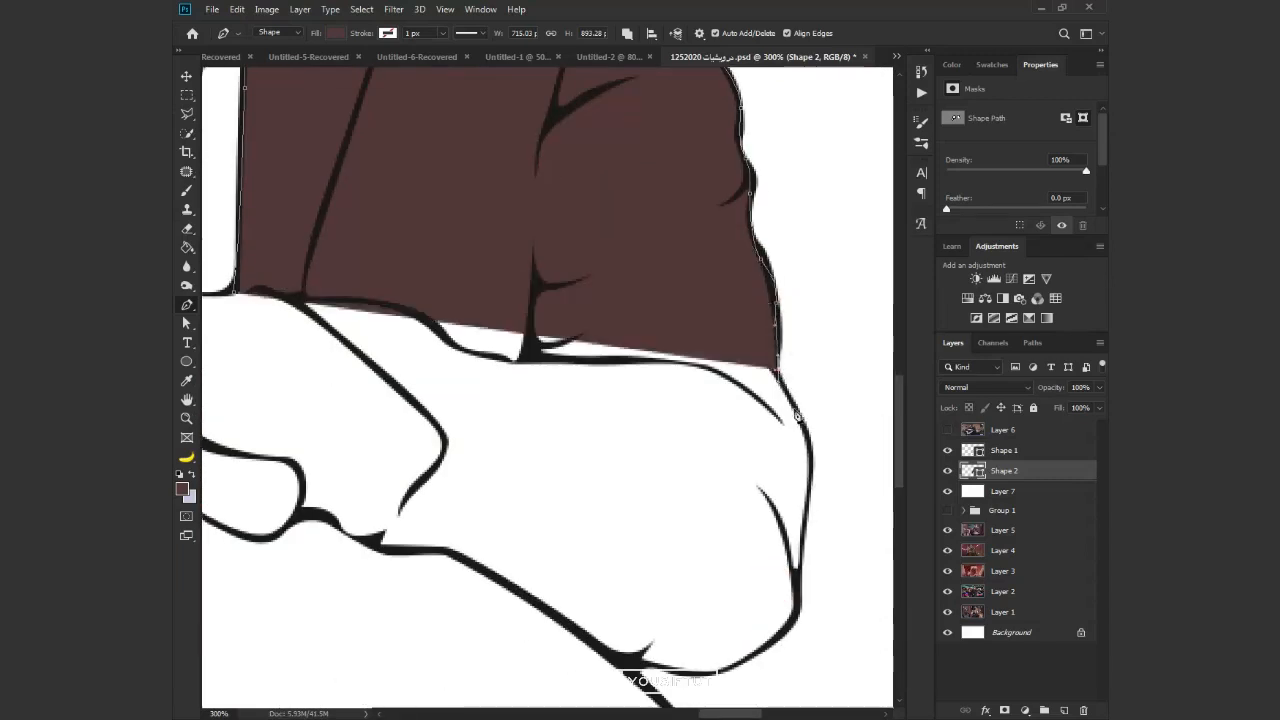
pyautogui.click(700, 668)
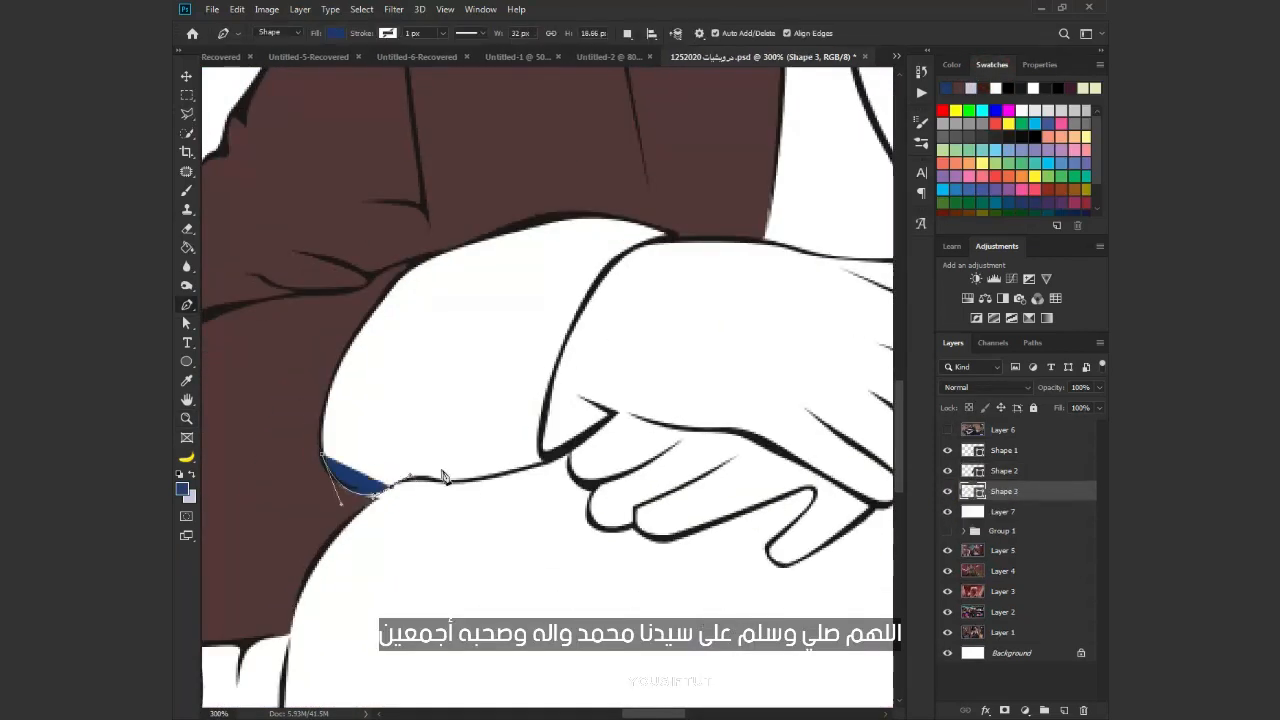
# Draw the two shirt cuffs as blue fill shapes below the line art, picking a lighter blue after the first cuff
pyautogui.click(555, 459)
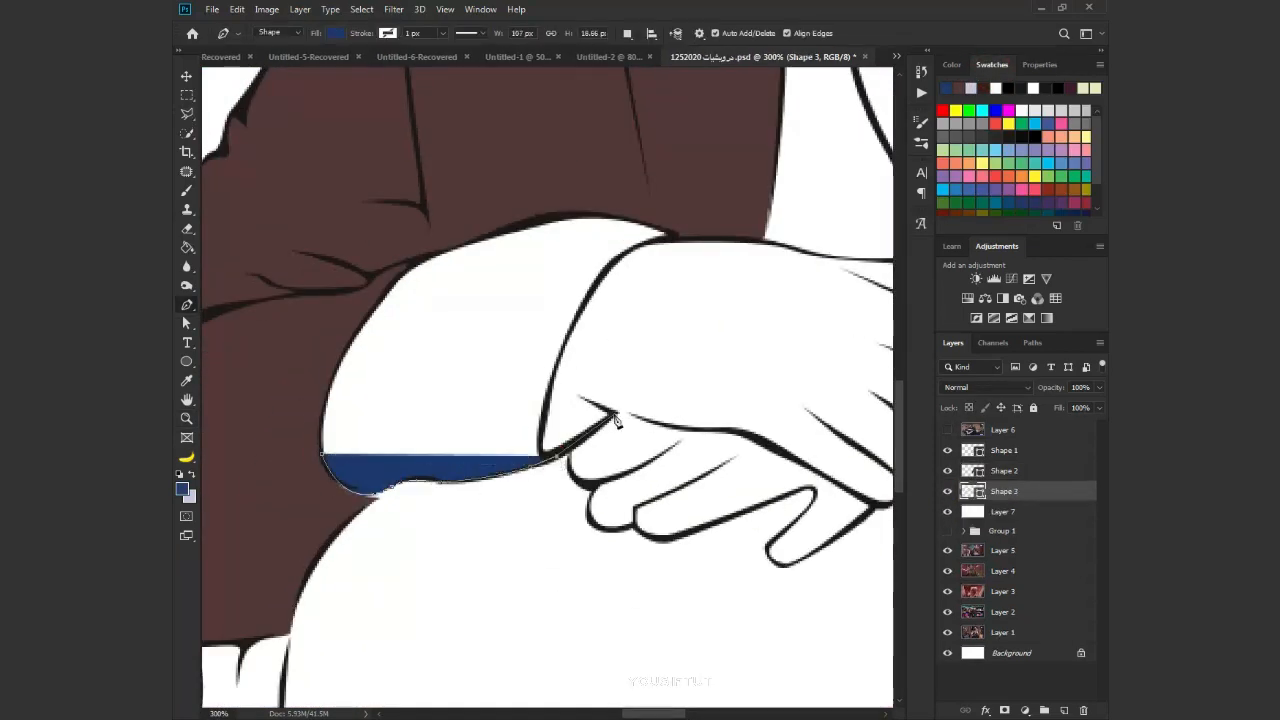
pyautogui.click(186, 488)
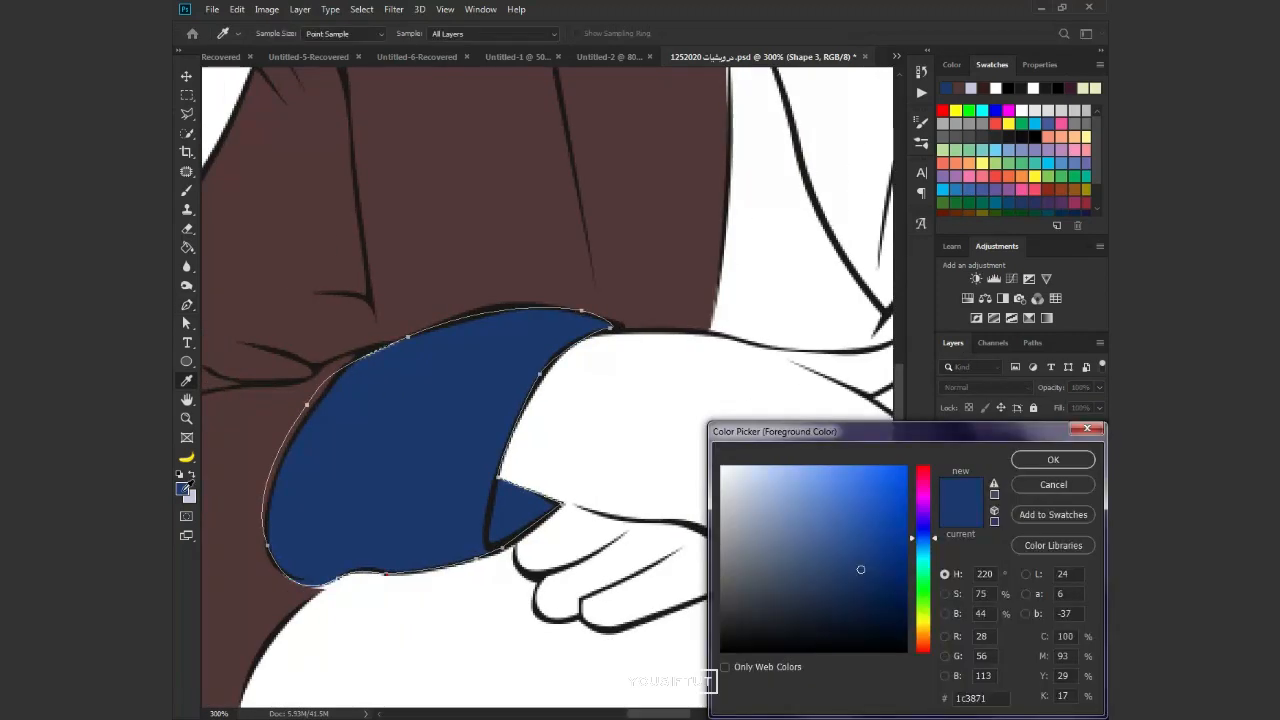
pyautogui.click(829, 571)
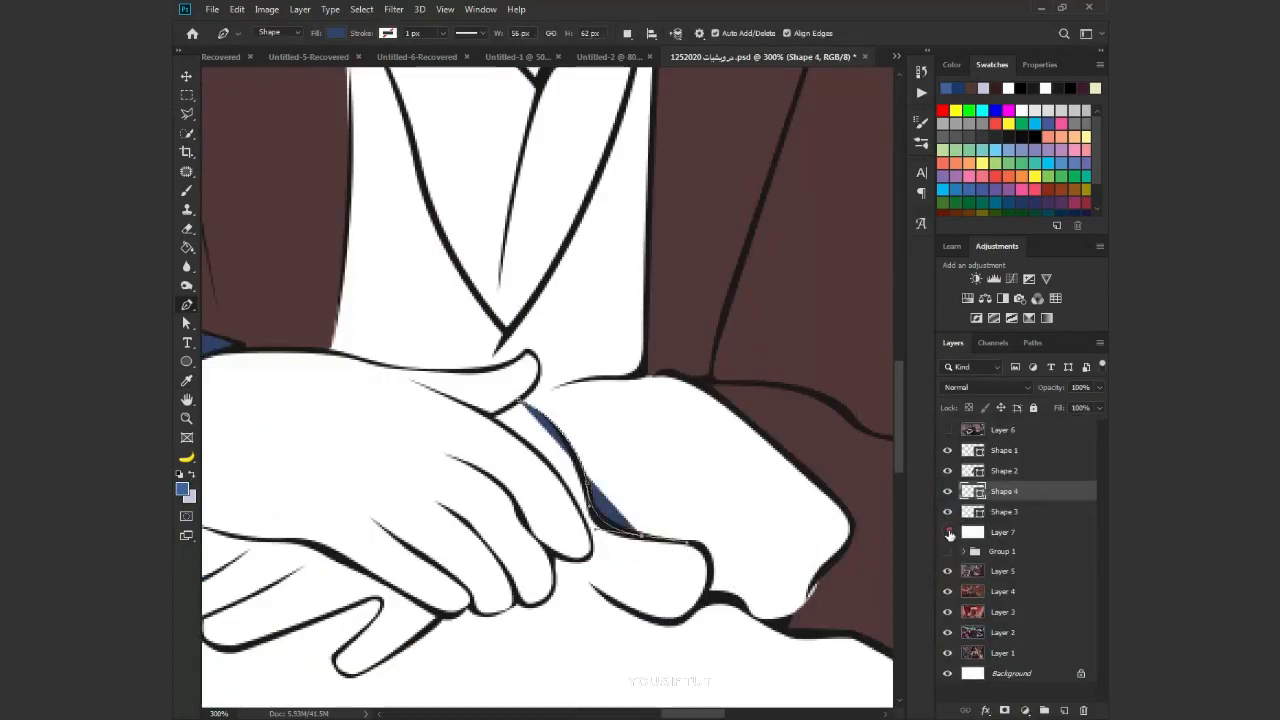
pyautogui.click(947, 532)
pyautogui.click(733, 597)
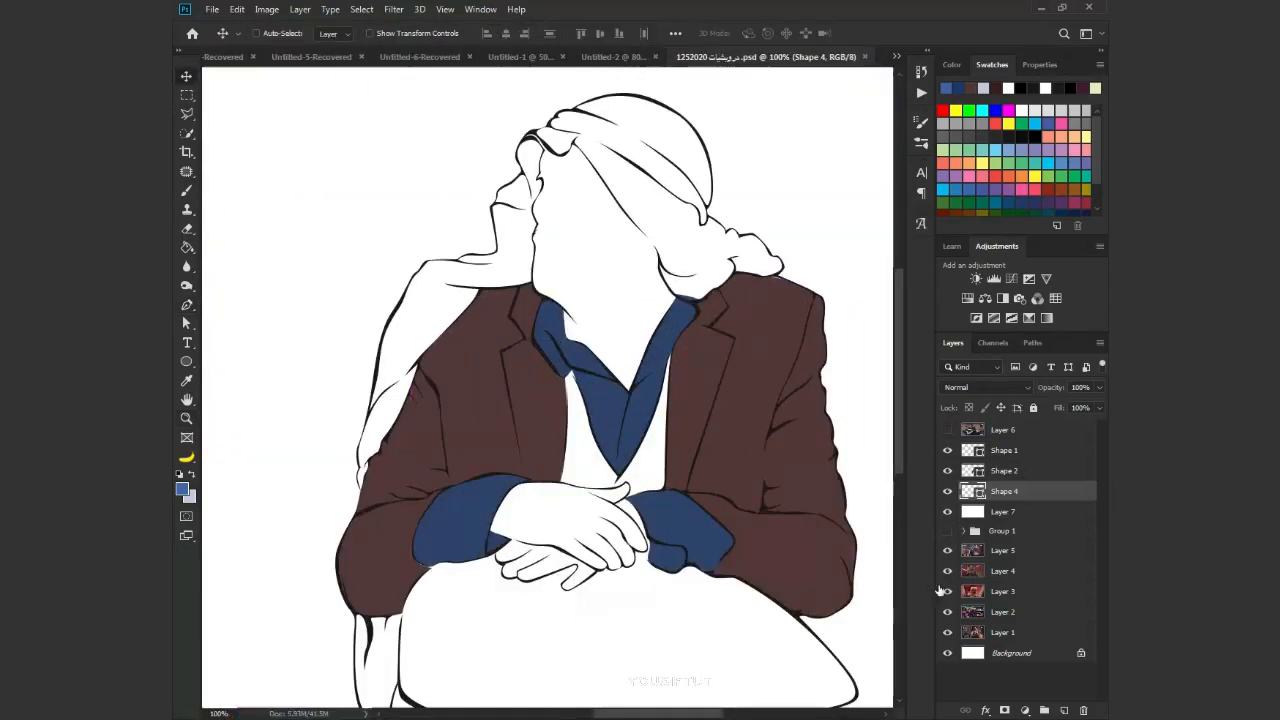
# Toggle the white Layer 7 to compare with the photo while drawing the instrument body fill at 20% opacity
pyautogui.click(946, 513)
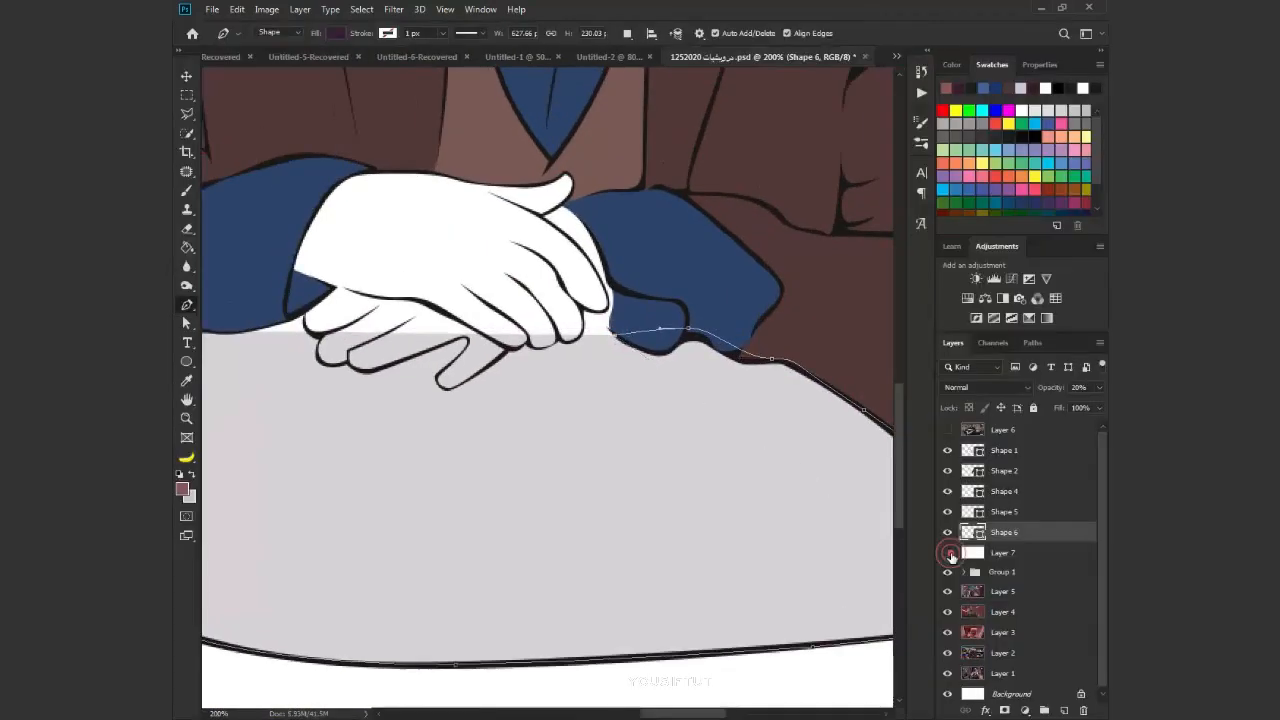
pyautogui.click(951, 555)
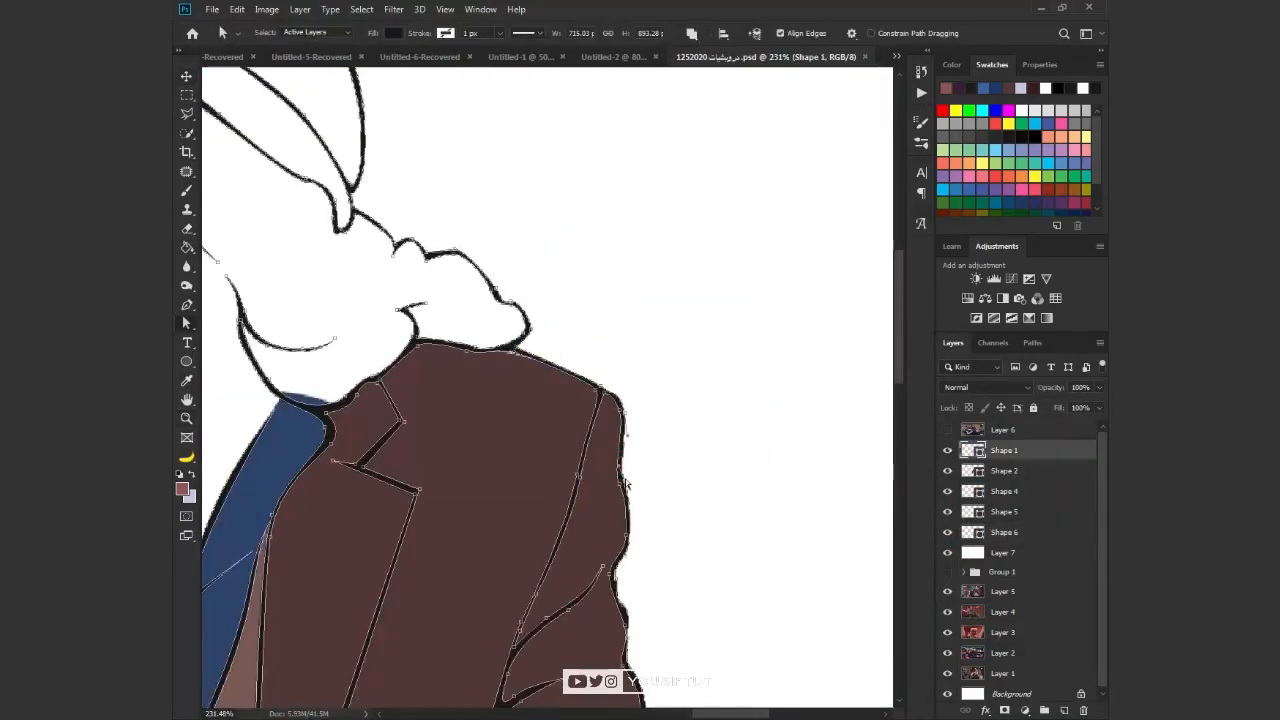
# Thicken the jacket's outer sleeve and elbow outline in Shape 1 by moving its anchor points
pyautogui.moveTo(655, 617); pyautogui.dragTo(620, 437)
pyautogui.moveTo(660, 640); pyautogui.dragTo(574, 377)
pyautogui.moveTo(573, 534); pyautogui.dragTo(580, 543)
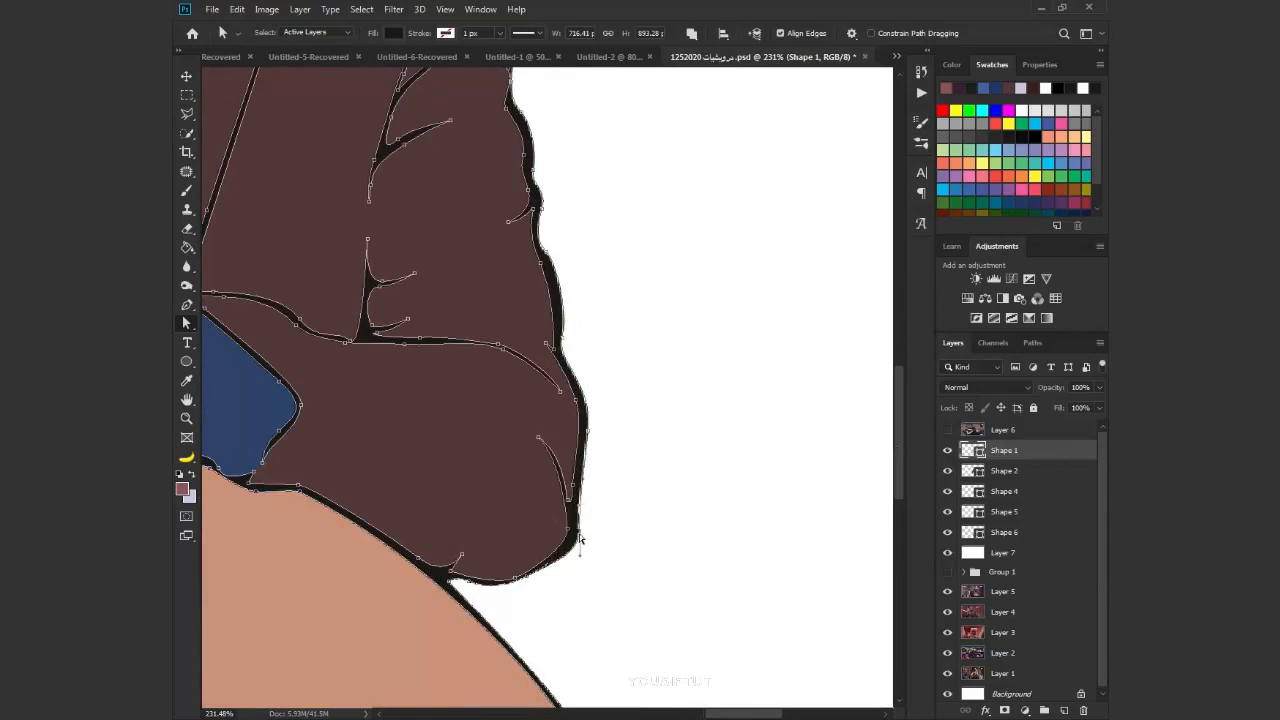
pyautogui.moveTo(806, 447); pyautogui.dragTo(731, 386)
pyautogui.moveTo(722, 291); pyautogui.dragTo(800, 291)
pyautogui.moveTo(645, 451); pyautogui.dragTo(651, 445)
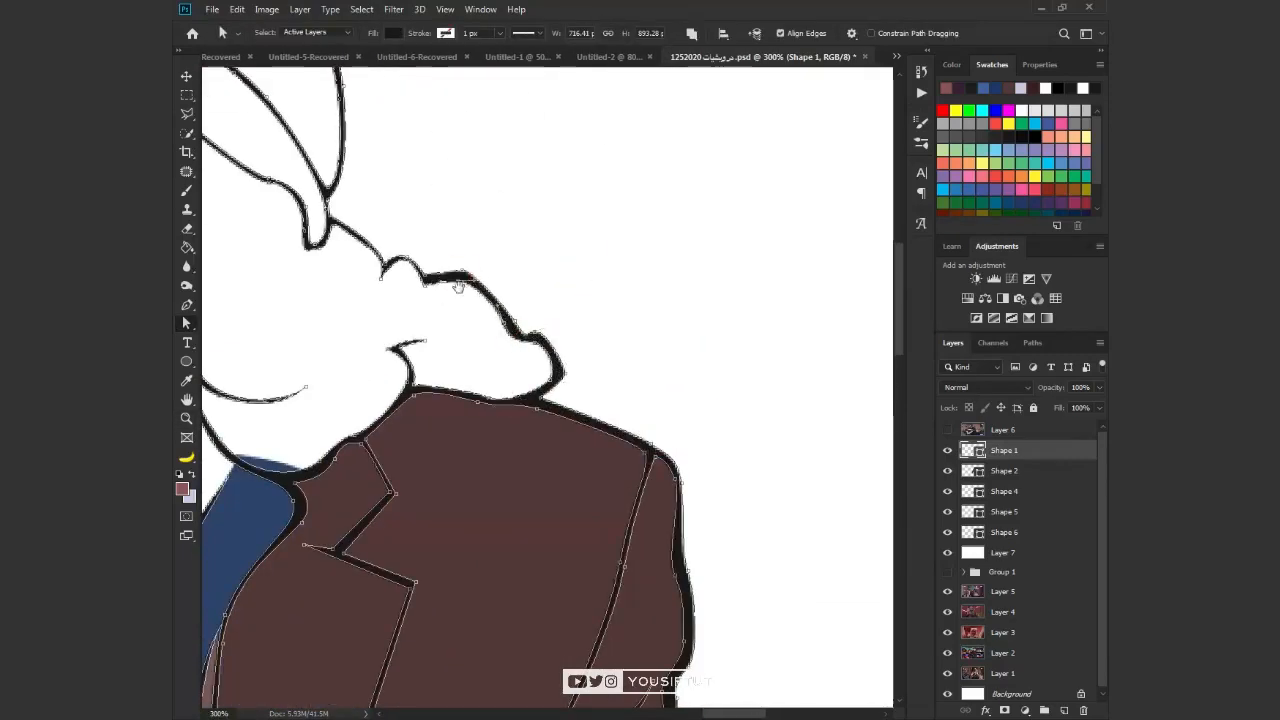
# Thicken the headscarf's outer outline in Shape 1 from the knotted end to the hanging end and save the document
pyautogui.moveTo(459, 287); pyautogui.dragTo(700, 505)
pyautogui.moveTo(450, 406); pyautogui.dragTo(797, 480)
pyautogui.moveTo(350, 650); pyautogui.dragTo(705, 362)
pyautogui.moveTo(418, 592); pyautogui.dragTo(605, 362)
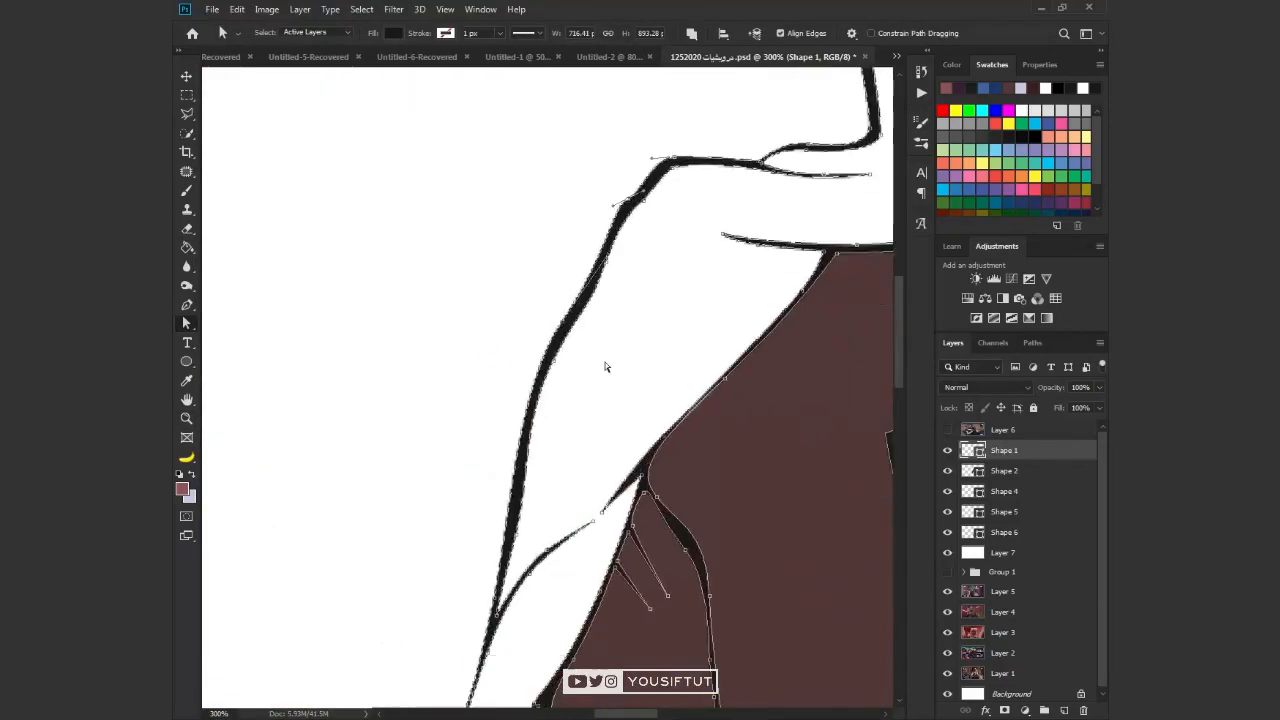
pyautogui.moveTo(548, 657); pyautogui.dragTo(590, 400)
pyautogui.moveTo(492, 580); pyautogui.dragTo(543, 337)
pyautogui.moveTo(523, 563); pyautogui.dragTo(566, 289)
pyautogui.moveTo(640, 655); pyautogui.dragTo(630, 495)
pyautogui.moveTo(655, 503); pyautogui.dragTo(575, 501)
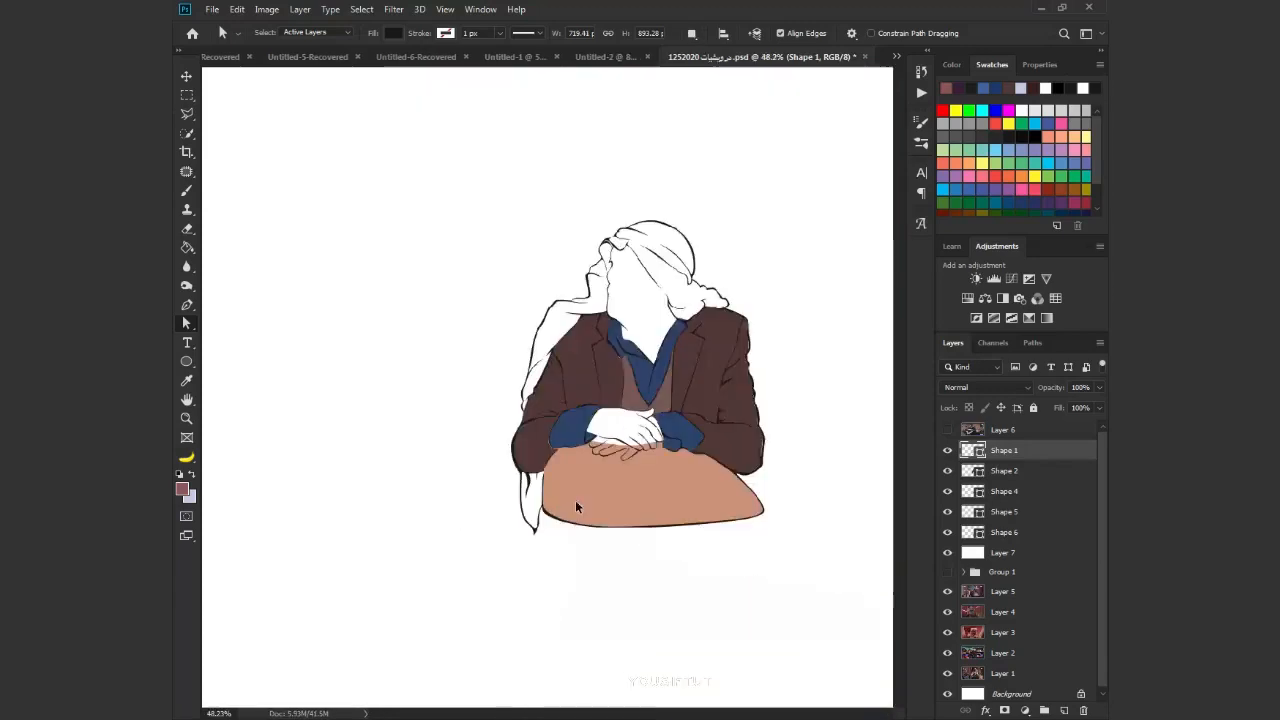
pyautogui.hotkey('ctrl', 's')
pyautogui.press('v')
# Start the headscarf's lavender fill as Shape 7, tracing from the forehead along the face opening and around the knotted end
pyautogui.scroll(4, 761, 435)
pyautogui.click(637, 468)
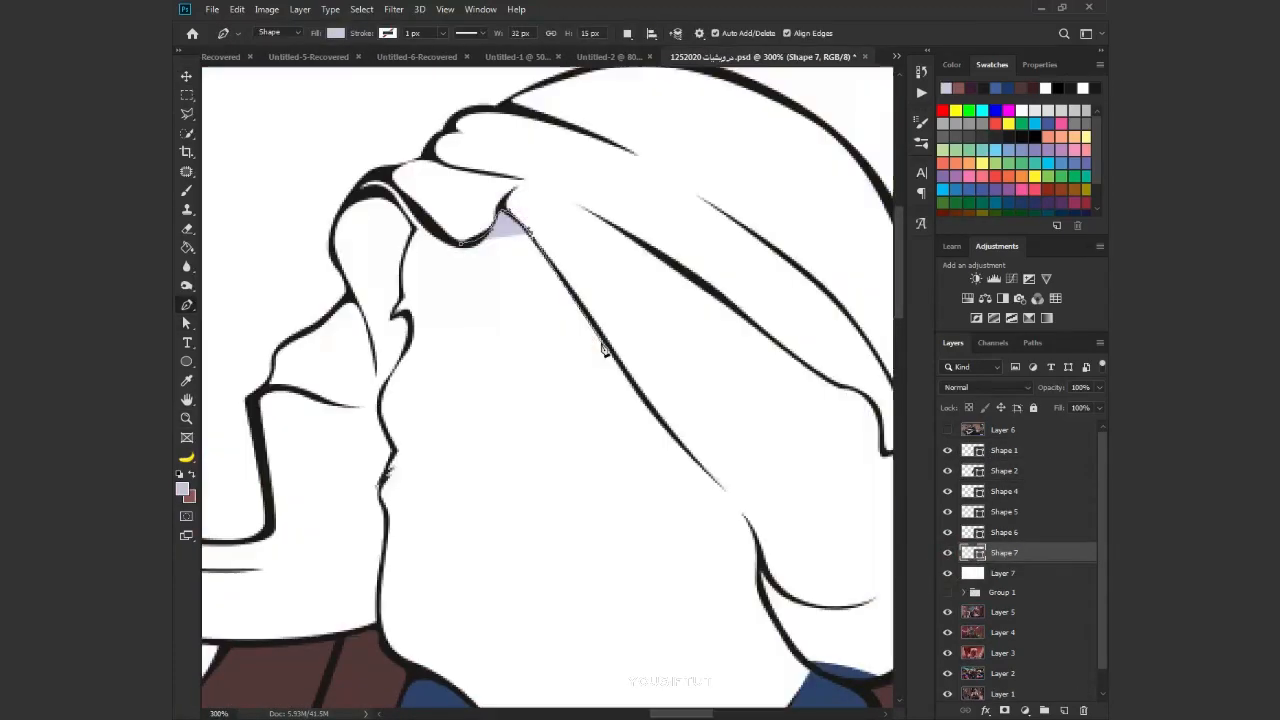
pyautogui.scroll(-5, 550, 380)
pyautogui.click(866, 452)
pyautogui.click(877, 425)
pyautogui.click(826, 364)
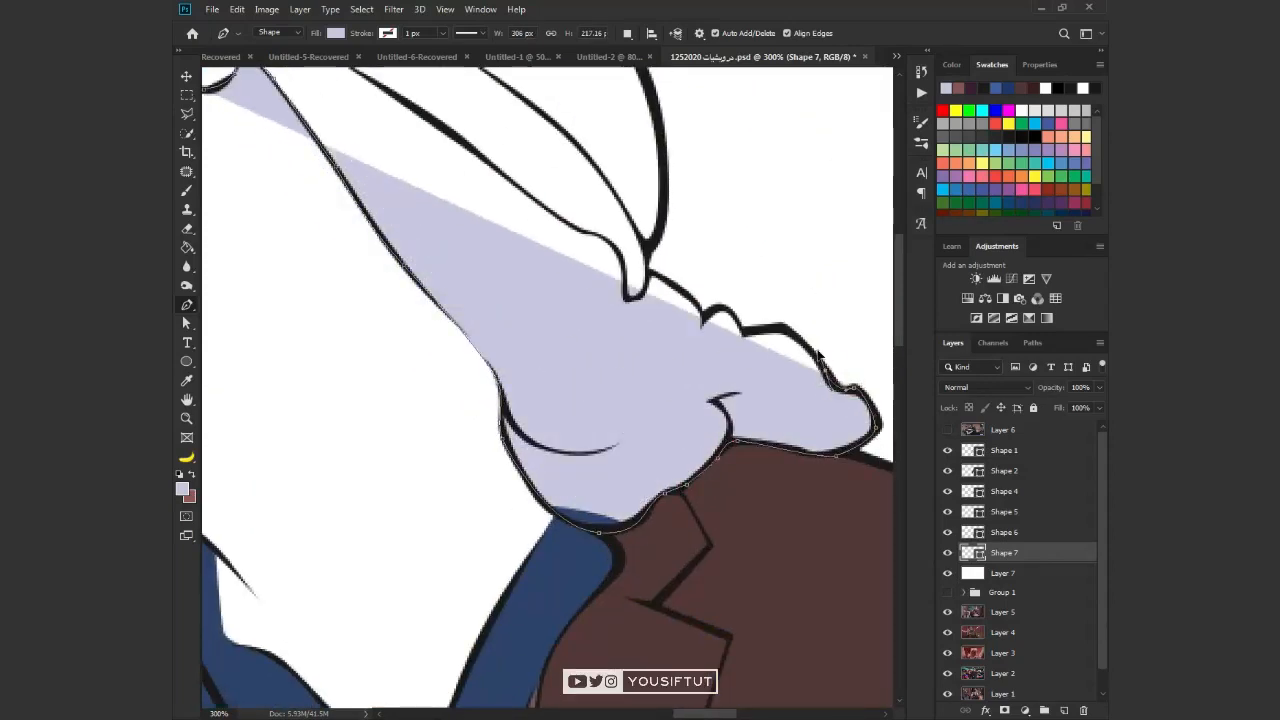
pyautogui.click(743, 333)
# Set Shape 7 to 50% opacity and continue its edge over the crown to the fold above the forehead
pyautogui.hotkey('ctrl', '+')
pyautogui.hotkey('ctrl', '+')
pyautogui.moveTo(743, 329); pyautogui.dragTo(620, 412)
pyautogui.press('5')
pyautogui.click(656, 568)
pyautogui.moveTo(670, 334); pyautogui.dragTo(640, 187)
pyautogui.press('Tab')
pyautogui.scroll(5, 377, 151)
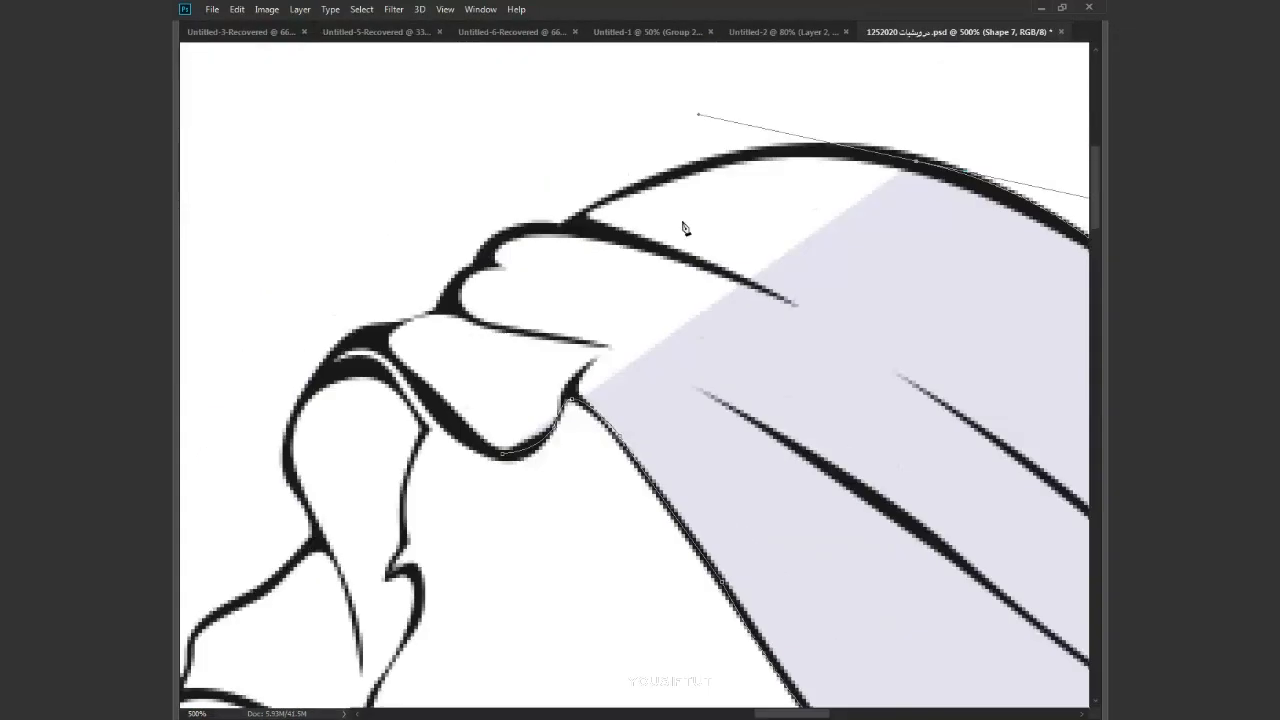
pyautogui.click(444, 318)
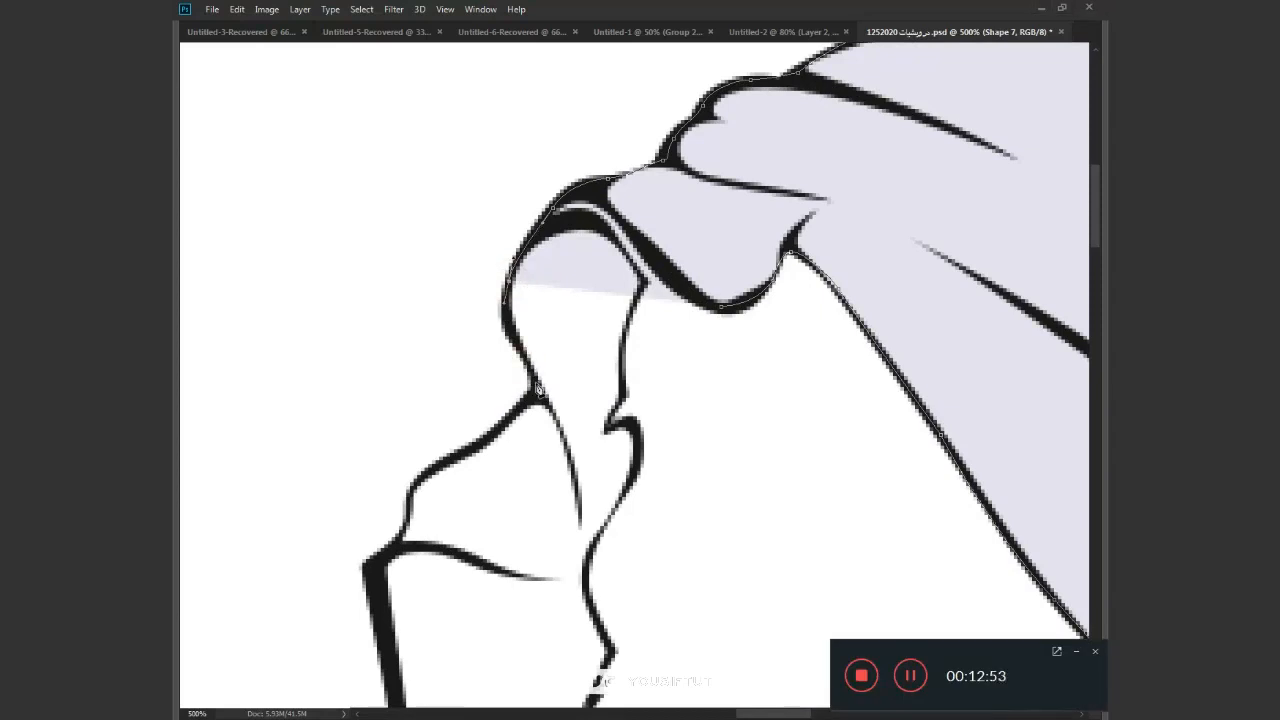
# Continue the headscarf fill along the outer edge of the front folds and around the tip of the hanging end
pyautogui.scroll(-5, 434, 417)
pyautogui.click(397, 423)
pyautogui.click(553, 493)
pyautogui.click(653, 288)
pyautogui.click(673, 285)
pyautogui.click(673, 351)
pyautogui.click(683, 384)
pyautogui.click(669, 435)
pyautogui.click(691, 504)
pyautogui.click(706, 449)
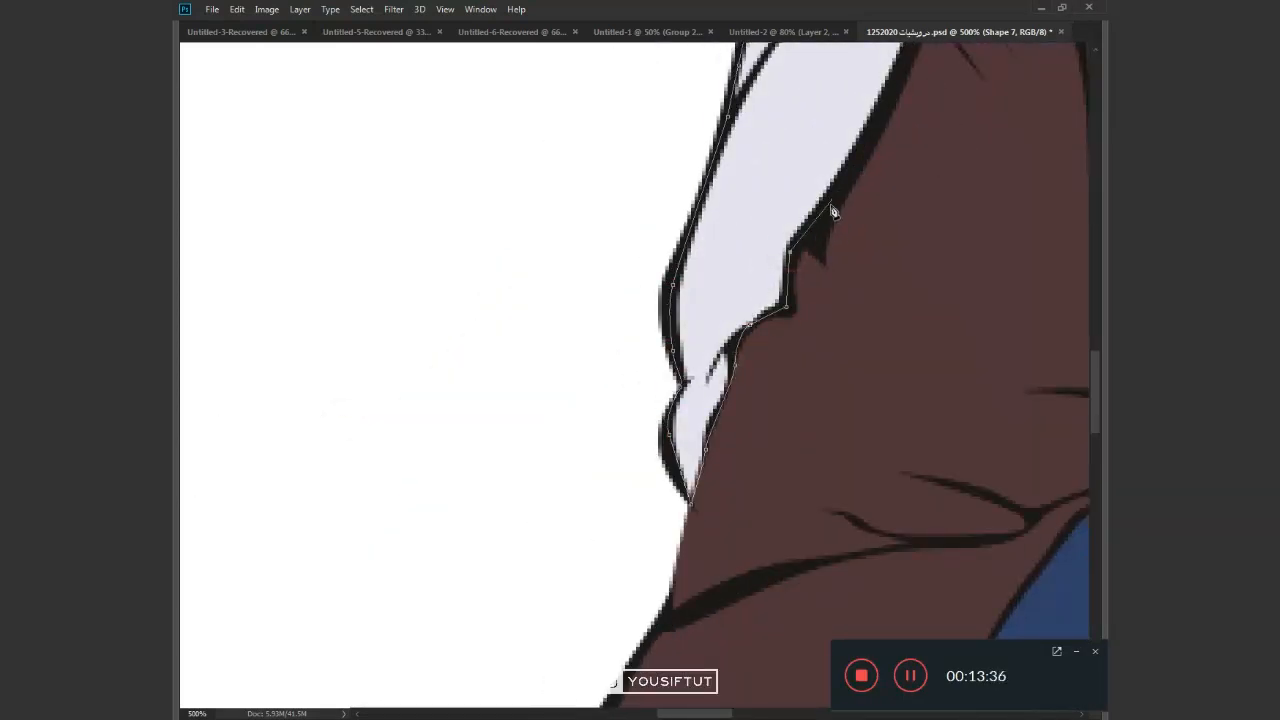
# Trace the headscarf fill back up along the jacket's shoulder to the chin and start up the neck side
pyautogui.click(835, 204)
pyautogui.moveTo(830, 120); pyautogui.dragTo(430, 640)
pyautogui.click(614, 457)
pyautogui.click(677, 399)
pyautogui.click(866, 177)
pyautogui.moveTo(940, 174); pyautogui.dragTo(531, 429)
pyautogui.click(713, 392)
pyautogui.moveTo(728, 248); pyautogui.dragTo(739, 221)
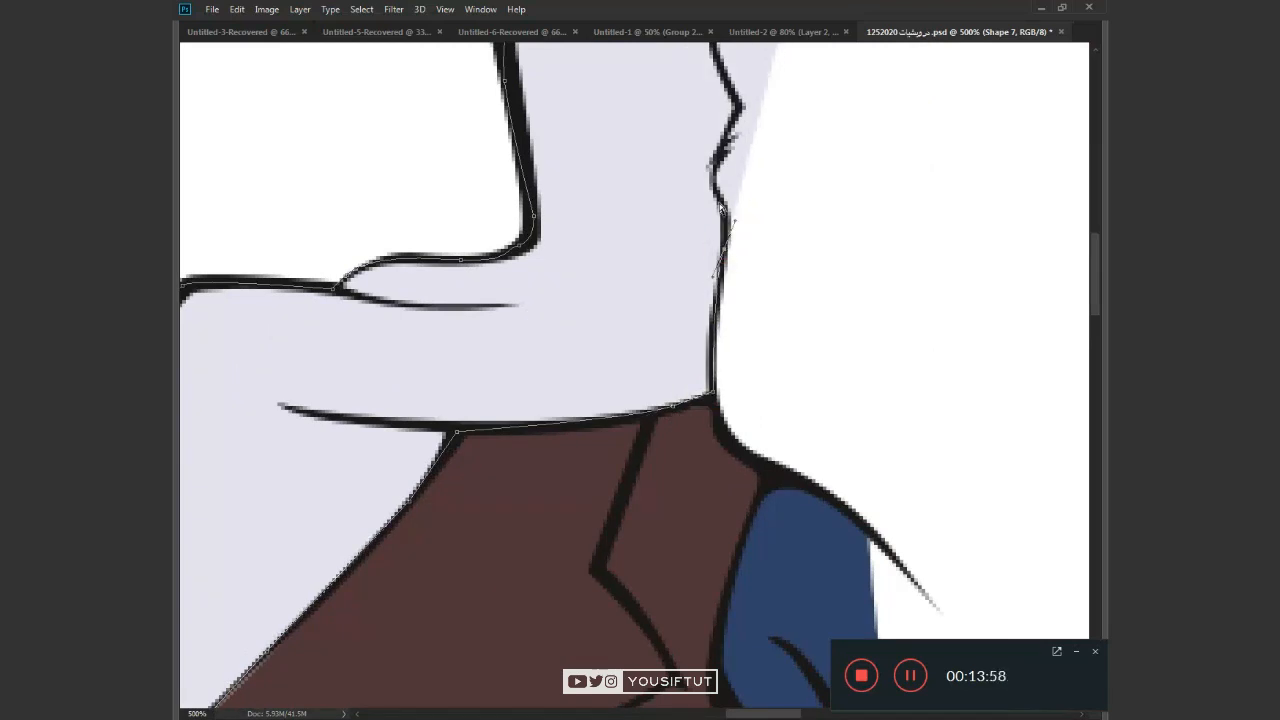
# Trace the headscarf fill's edge up along the face profile past the mouth and nose
pyautogui.keyDown('alt'); pyautogui.click(724, 249); pyautogui.keyUp('alt')
pyautogui.click(713, 175)
pyautogui.click(741, 106)
pyautogui.moveTo(741, 106); pyautogui.dragTo(632, 453)
pyautogui.click(607, 369)
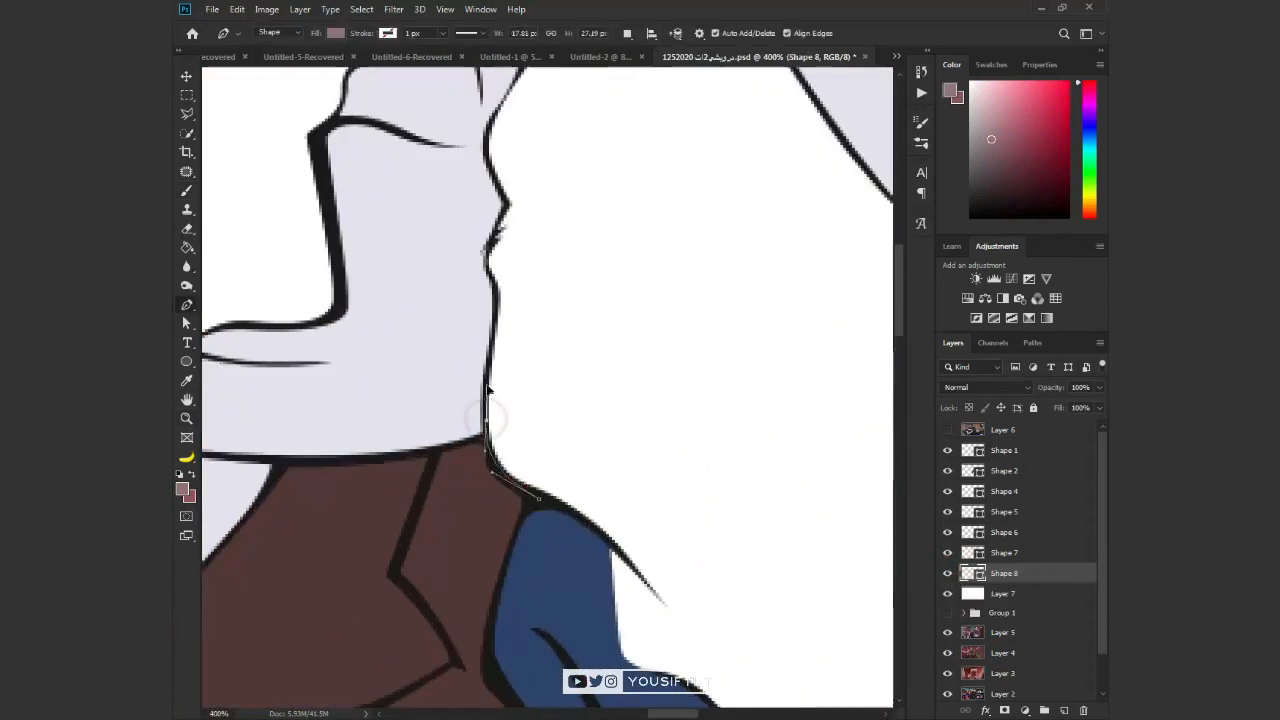
# Trace the face fill as Shape 8 along the profile and change its color to a salmon skin tone
pyautogui.click(521, 270)
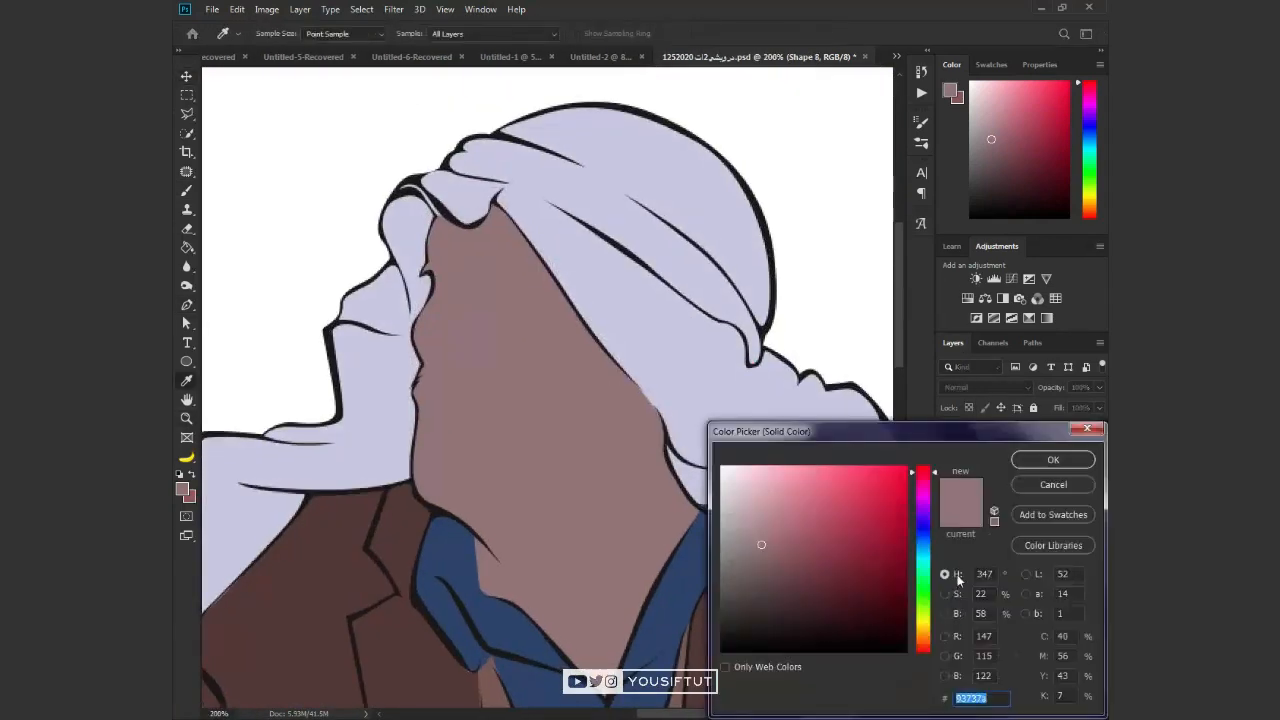
pyautogui.write('937973')
pyautogui.click(1015, 458)
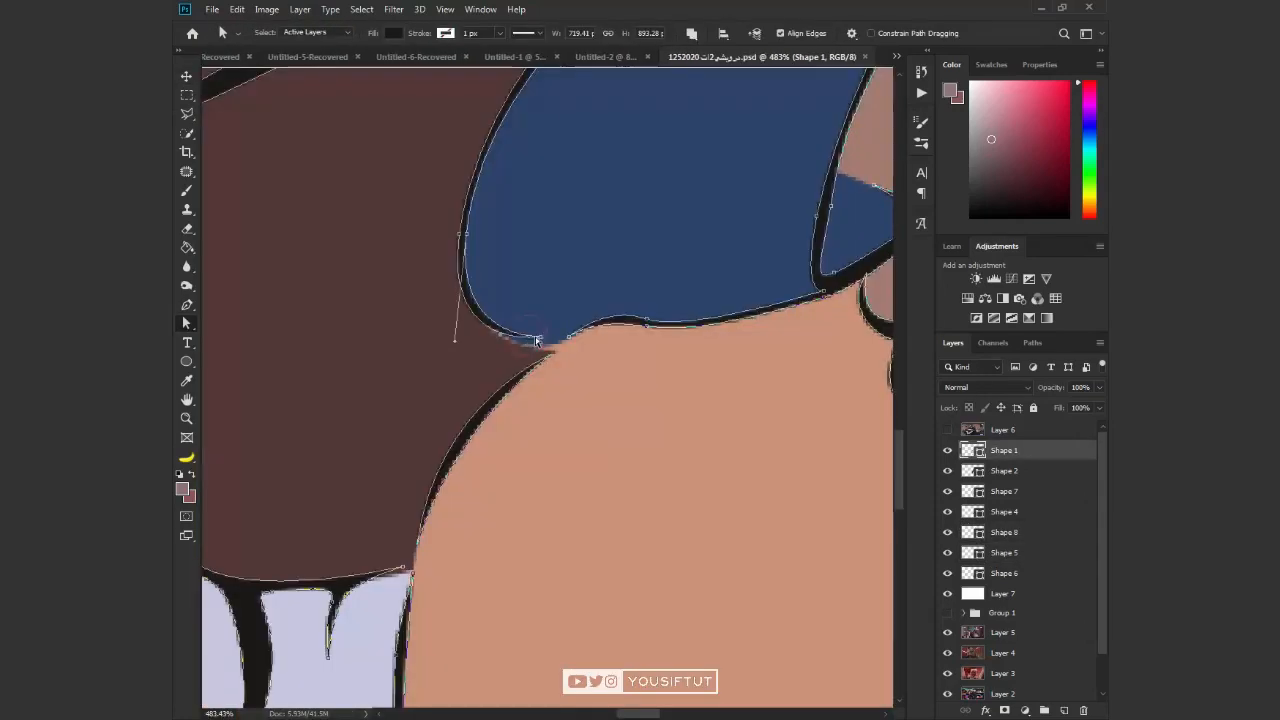
# Adjust the Shape 1 outline at the cuff's lower corner and expand Group 2 with the fill shapes
pyautogui.click(644, 514)
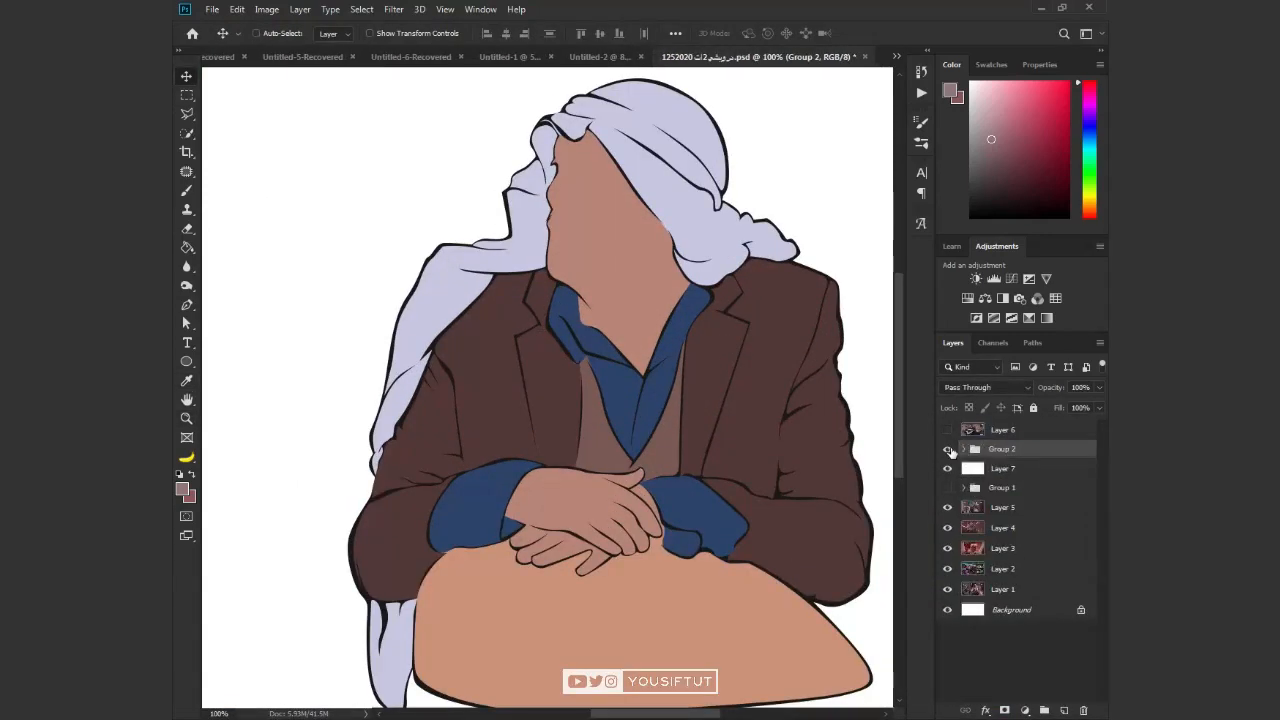
pyautogui.click(965, 470)
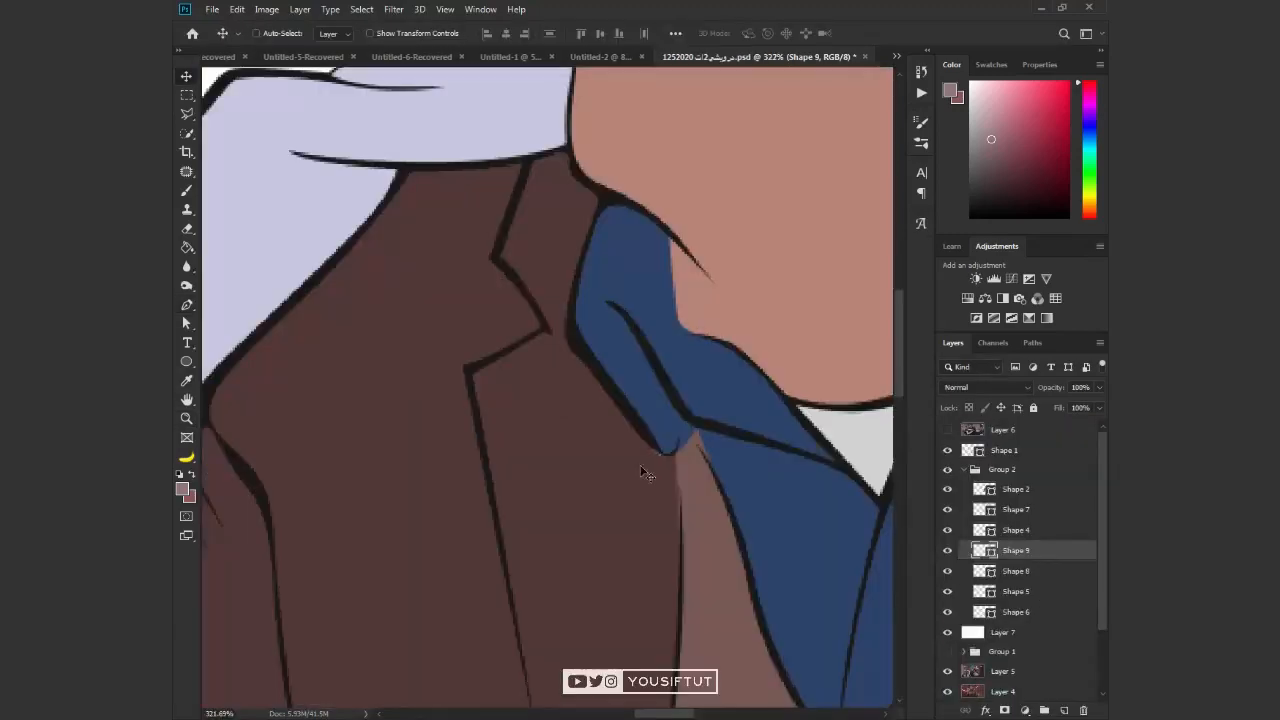
pyautogui.click(683, 453)
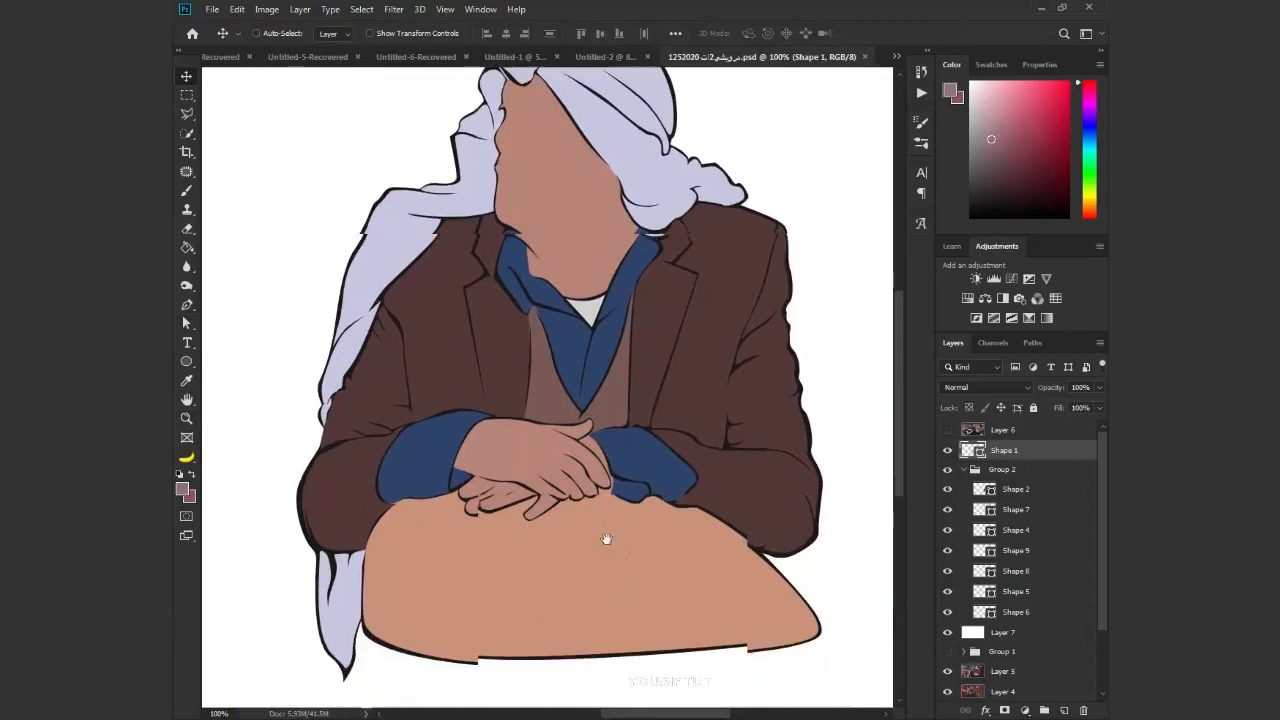
# Draw the black cord band around the headscarf as a closed Pen shape above the Shape 7 layer
pyautogui.moveTo(471, 163); pyautogui.dragTo(692, 297)
pyautogui.click(1016, 510)
pyautogui.press('p')
pyautogui.click(426, 330)
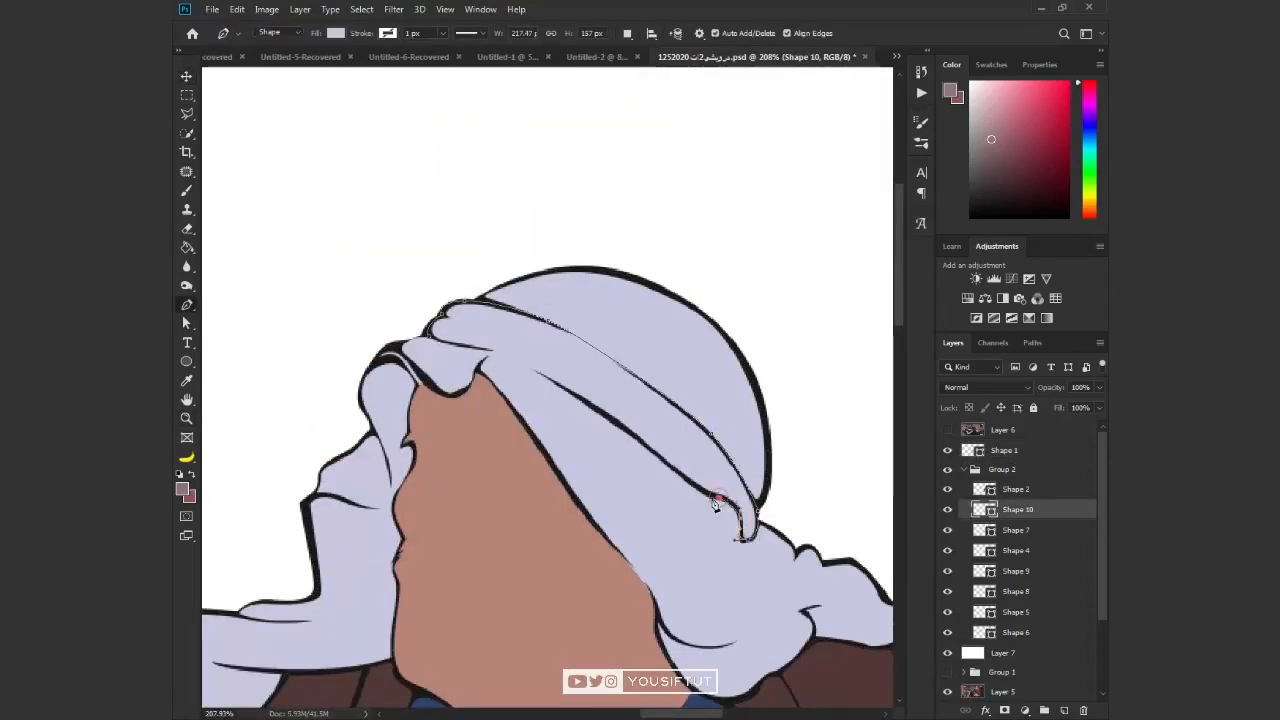
pyautogui.hotkey('ctrl', '+')
pyautogui.click(375, 318)
# Fill the headband shape with the near-black color sampled from the outline and save the document
pyautogui.doubleClick(985, 510)
pyautogui.click(829, 346)
pyautogui.press('Return')
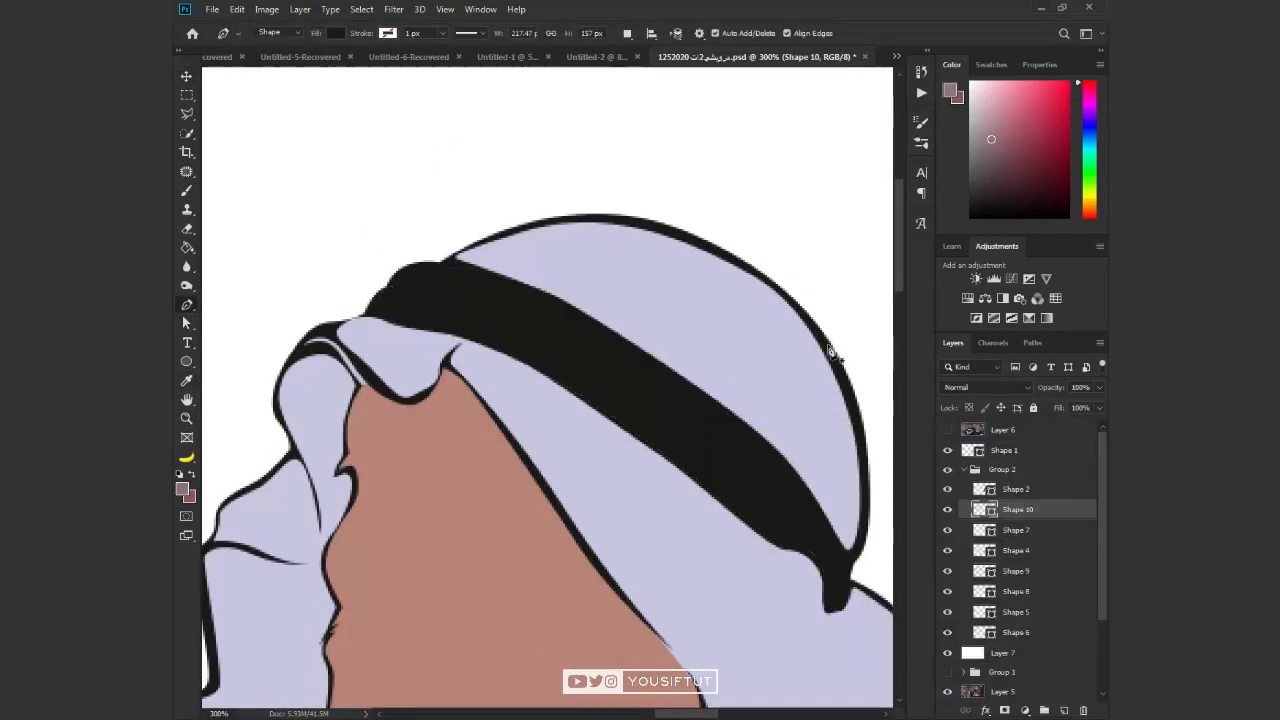
pyautogui.hotkey('ctrl', '0')
pyautogui.hotkey('ctrl', 's')
pyautogui.press('v')
# Change the headband shape's fill to a dark slate gray
pyautogui.press('z')
pyautogui.moveTo(572, 186); pyautogui.dragTo(714, 312)
pyautogui.doubleClick(985, 510)
pyautogui.click(726, 597)
# Change the Shape 1 line art's fill to a very dark blue-black and save the document
pyautogui.doubleClick(973, 450)
pyautogui.click(797, 629)
pyautogui.press('Return')
pyautogui.press('a')
pyautogui.press('v')
pyautogui.hotkey('ctrl', 's')
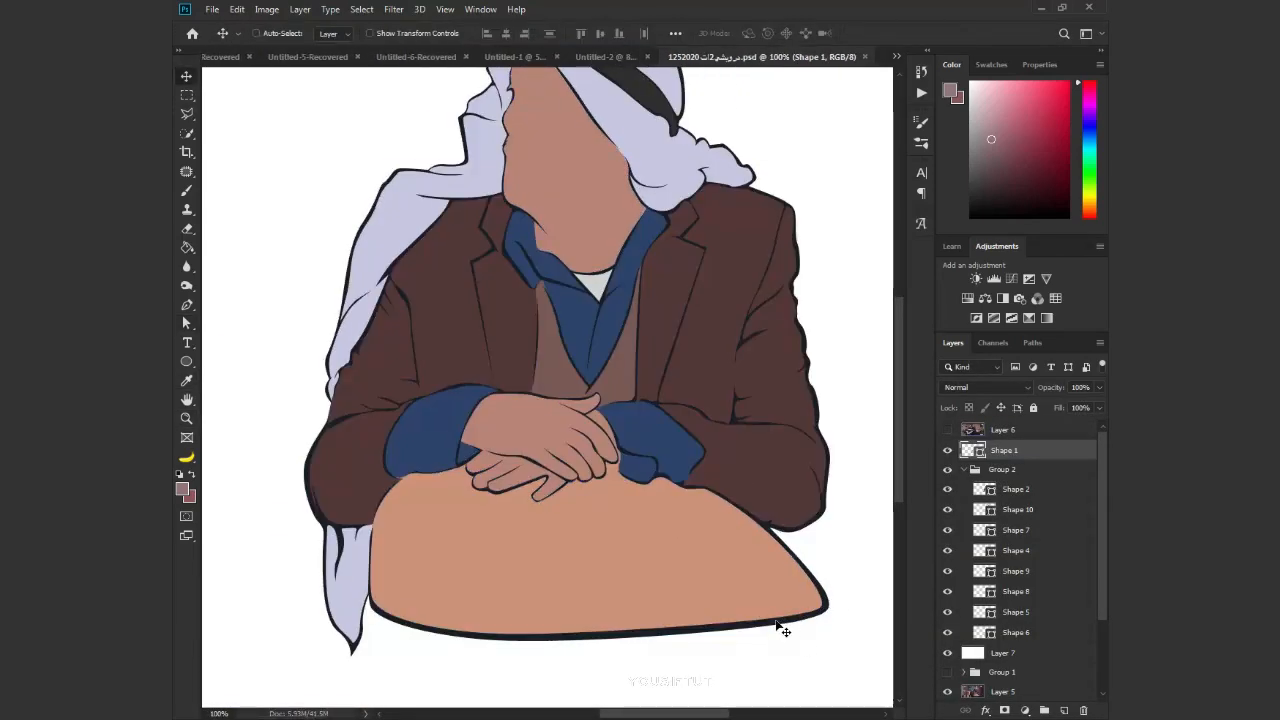
pyautogui.hotkey('ctrl', '-')
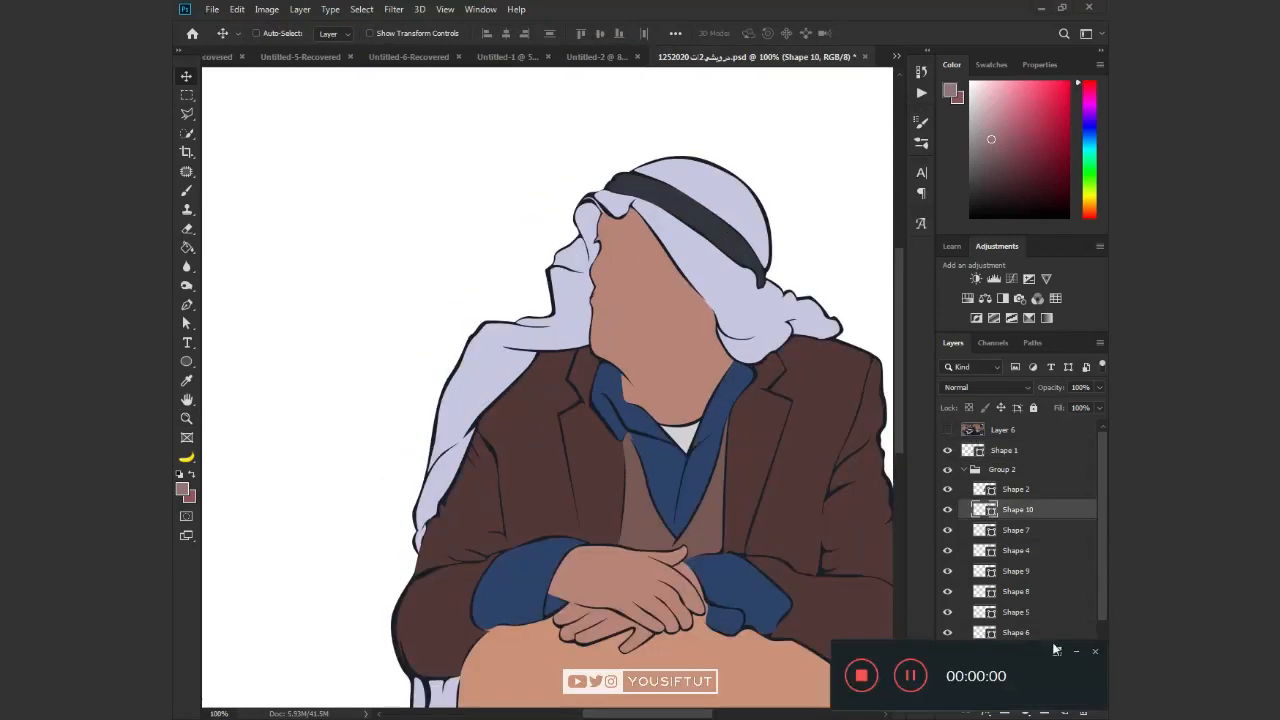
# Hide the color fill group and switch the Gradient Map and Posterize adjustments to examine the tonal areas of the reference photo
pyautogui.click(946, 471)
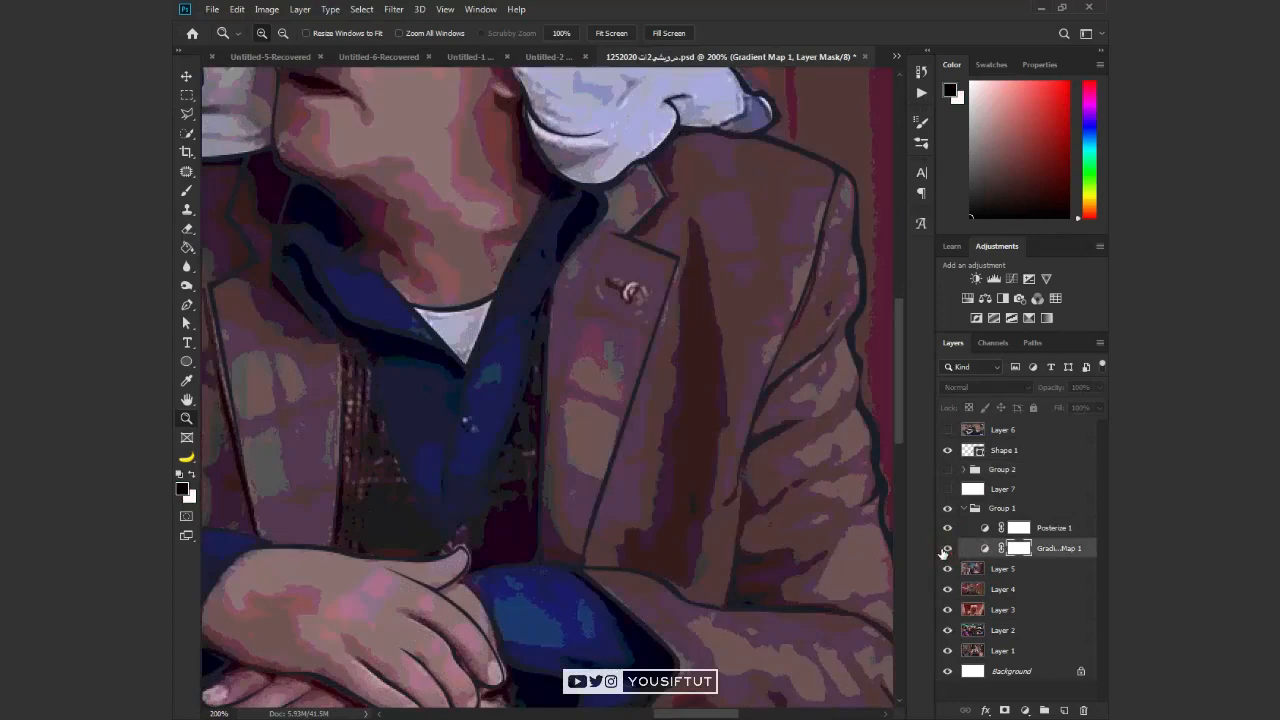
pyautogui.click(947, 548)
pyautogui.click(1040, 527)
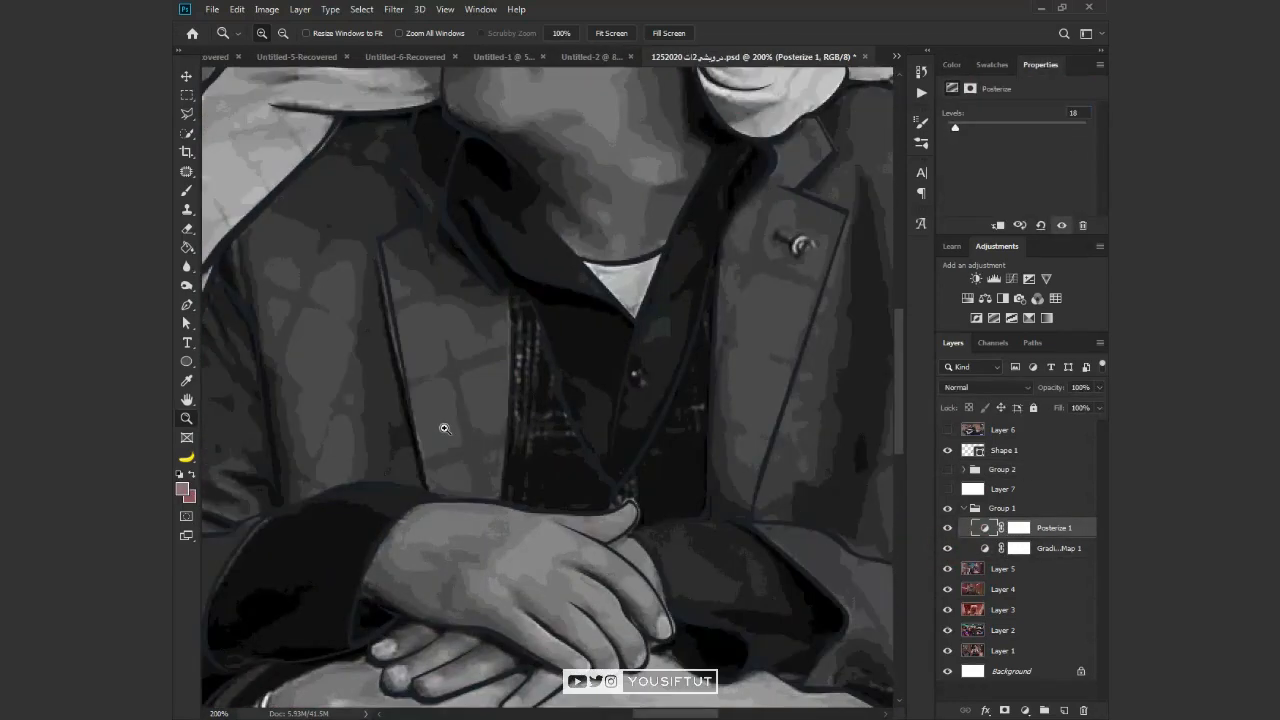
pyautogui.click(946, 528)
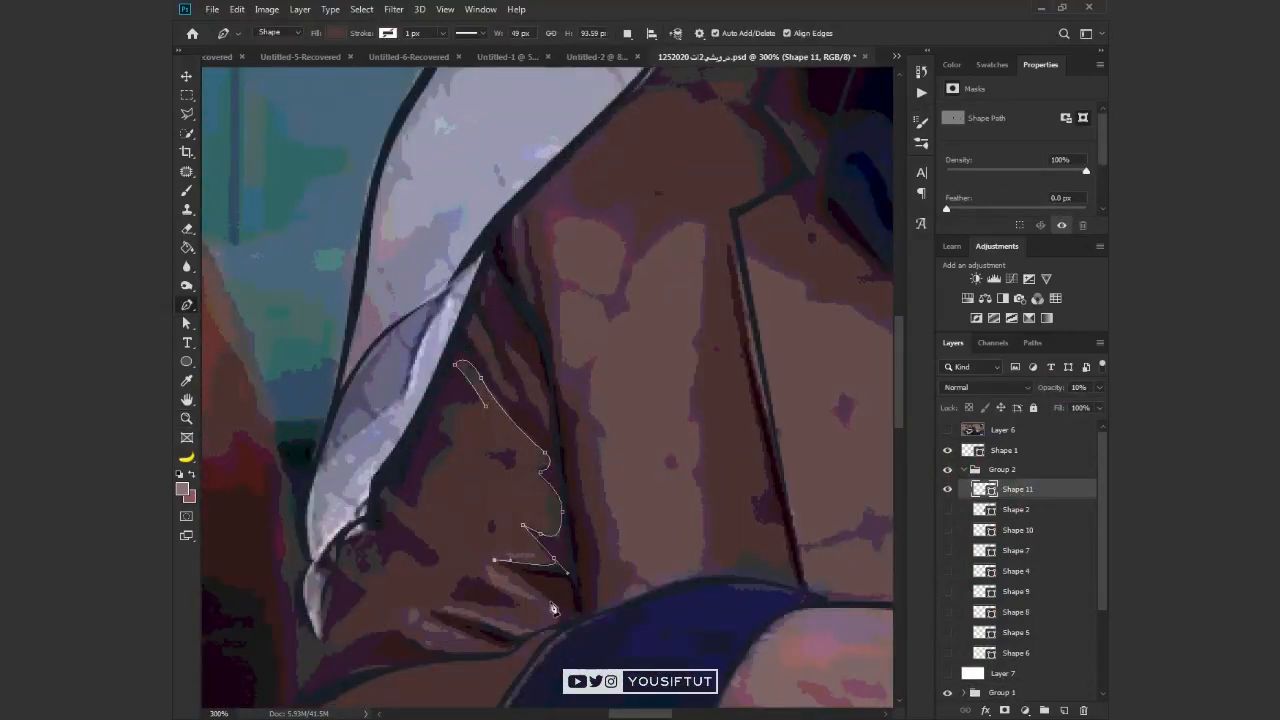
# Trace the jagged inner edge of the left sleeve's shadow with the Pen, from the cuff up to the shoulder folds
pyautogui.moveTo(552, 603); pyautogui.dragTo(554, 619)
pyautogui.moveTo(554, 619); pyautogui.dragTo(564, 468)
pyautogui.click(562, 479)
pyautogui.click(584, 239)
pyautogui.moveTo(574, 267); pyautogui.dragTo(567, 269)
pyautogui.moveTo(561, 192); pyautogui.dragTo(547, 143)
pyautogui.moveTo(546, 105); pyautogui.dragTo(616, 352)
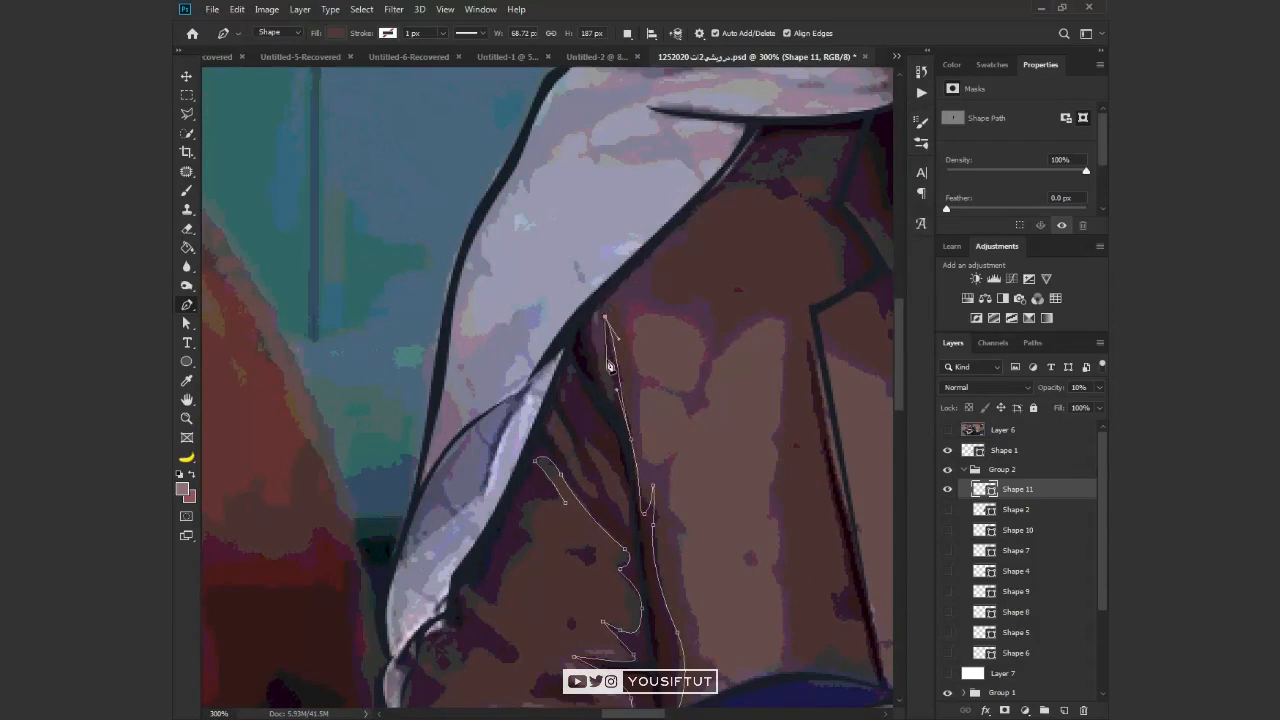
# Close the left sleeve shadow shape by tracing along the scarf edge, down the outer arm and around the elbow
pyautogui.click(566, 350)
pyautogui.click(480, 543)
pyautogui.click(506, 466)
pyautogui.moveTo(481, 470); pyautogui.dragTo(483, 568)
pyautogui.moveTo(594, 626); pyautogui.dragTo(663, 620)
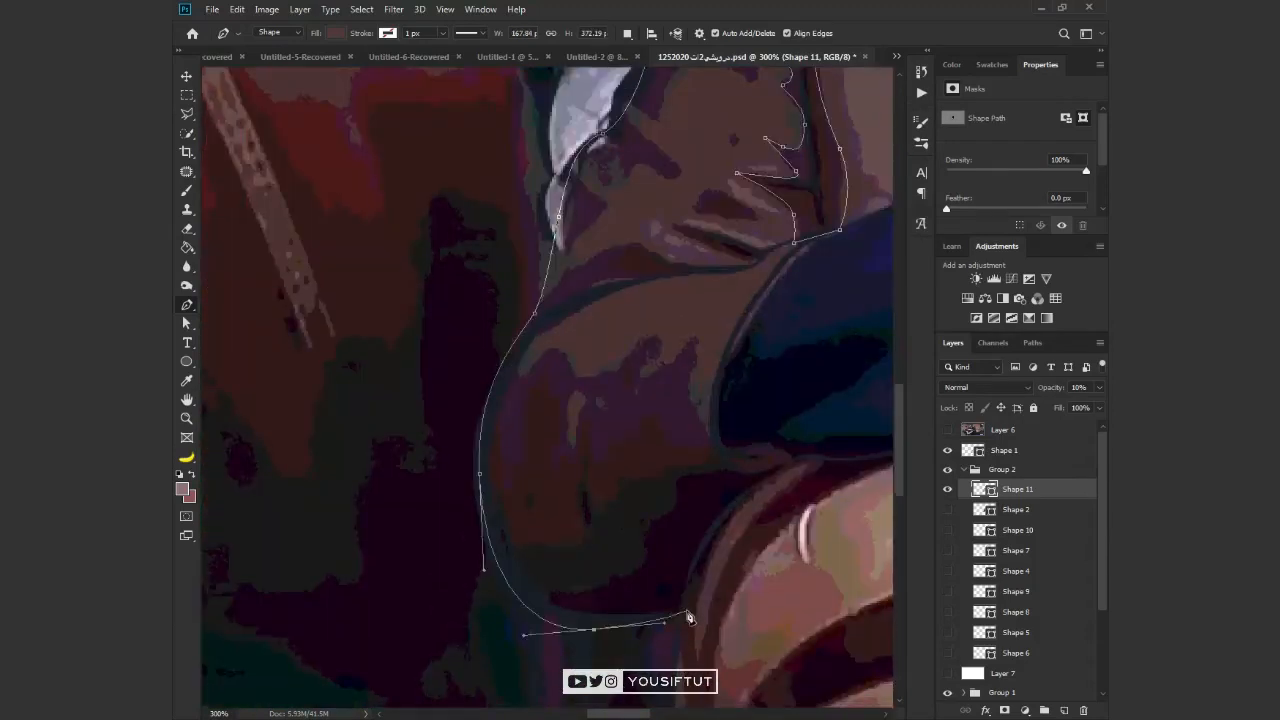
pyautogui.click(610, 507)
pyautogui.click(659, 470)
pyautogui.moveTo(560, 446); pyautogui.dragTo(541, 417)
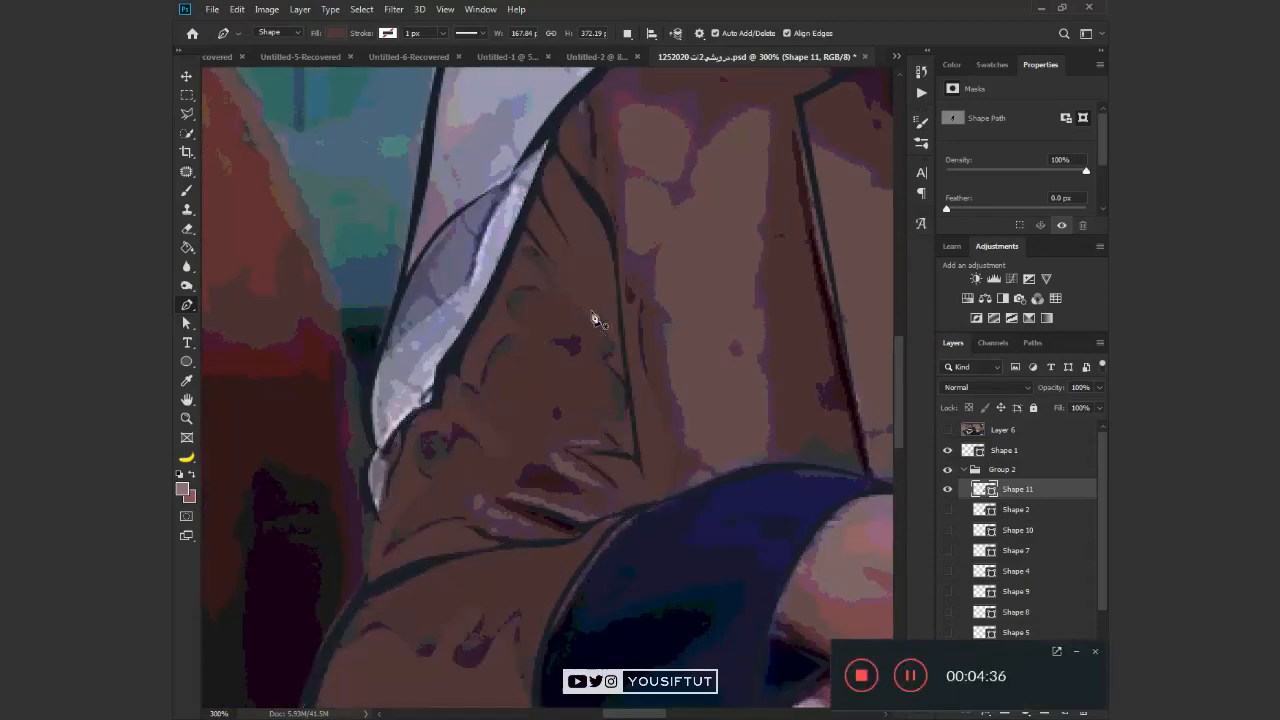
# Clip the sleeve shadow shape to the jacket's base shape, using a light lavender fill and Multiply blending
pyautogui.keyDown('alt'); pyautogui.click(592, 320); pyautogui.keyUp('alt')
pyautogui.click(1005, 510)
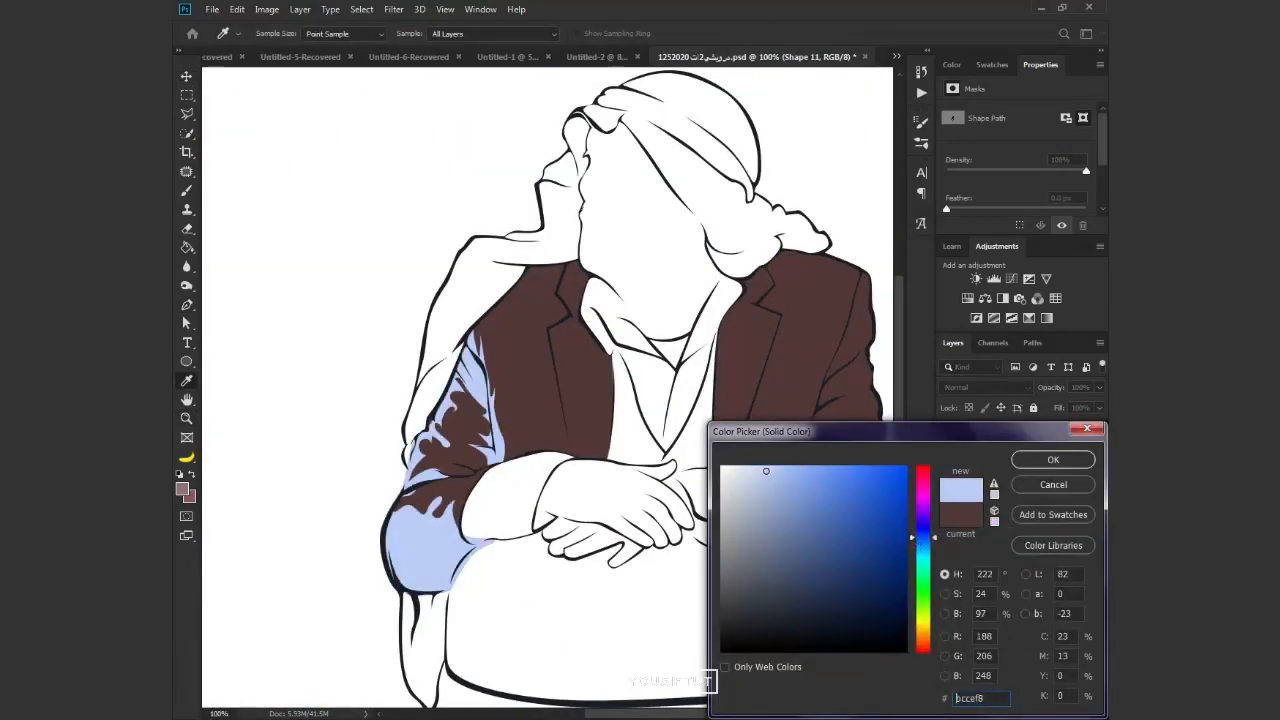
pyautogui.press('Escape')
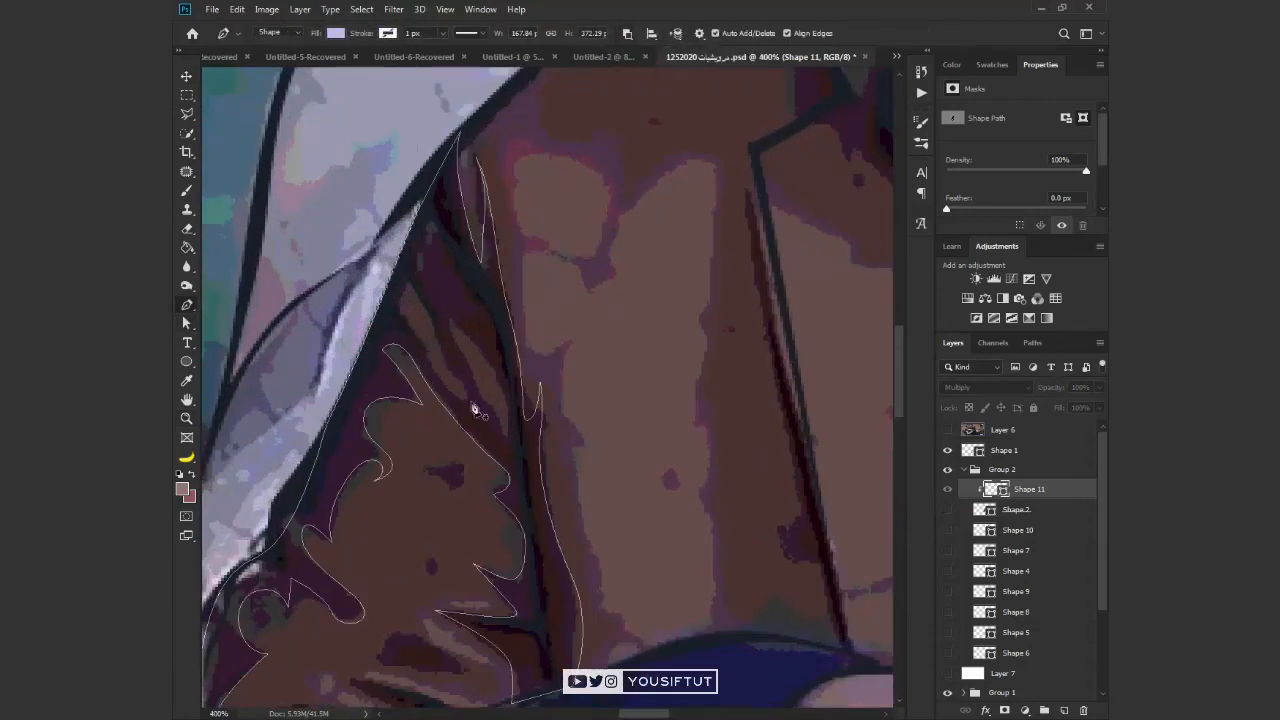
# Add shadow pieces to the same shape layer on the left sleeve folds, right lapel, right jacket front and right sleeve
pyautogui.click(402, 313)
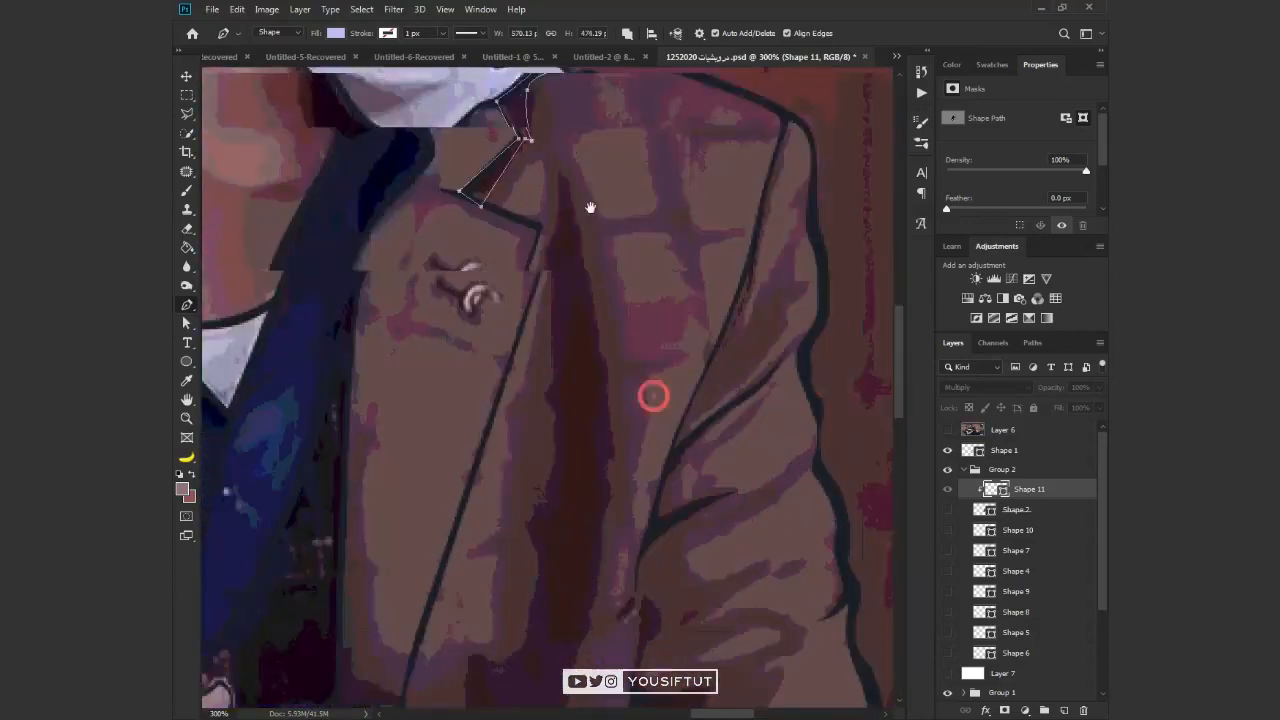
pyautogui.click(535, 349)
pyautogui.click(608, 463)
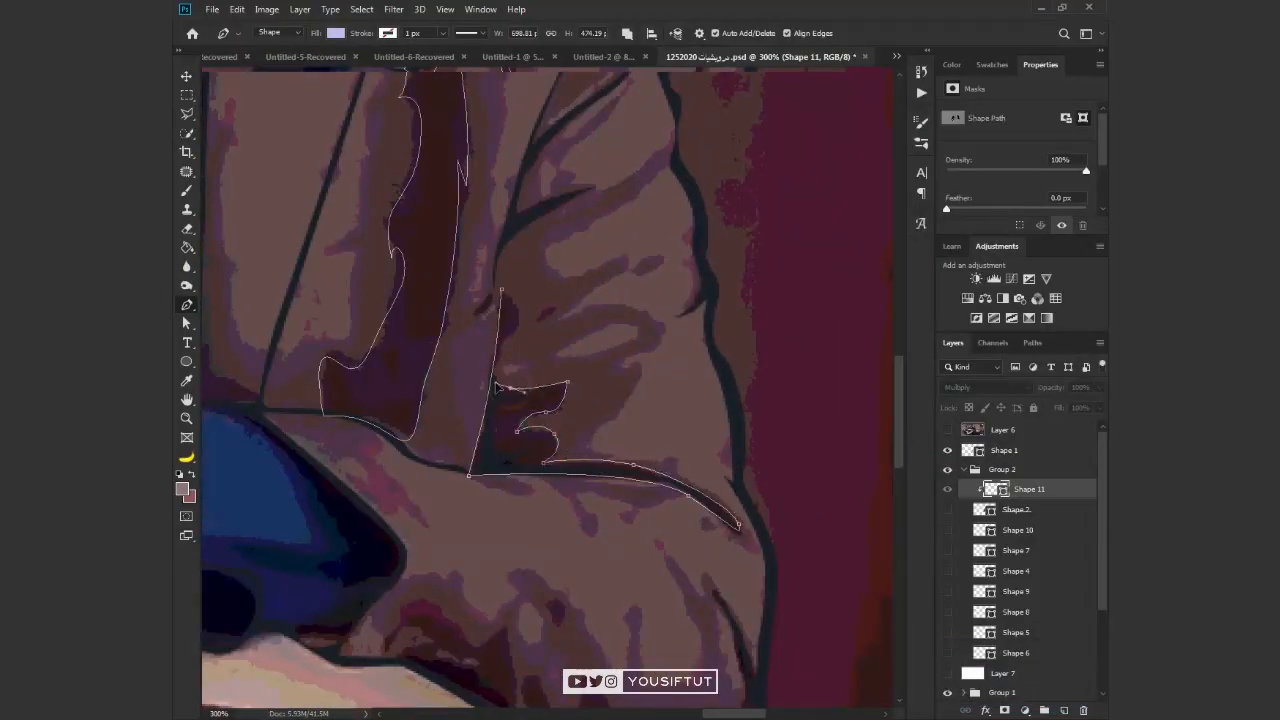
pyautogui.click(510, 330)
pyautogui.click(502, 289)
pyautogui.moveTo(412, 643); pyautogui.dragTo(488, 448)
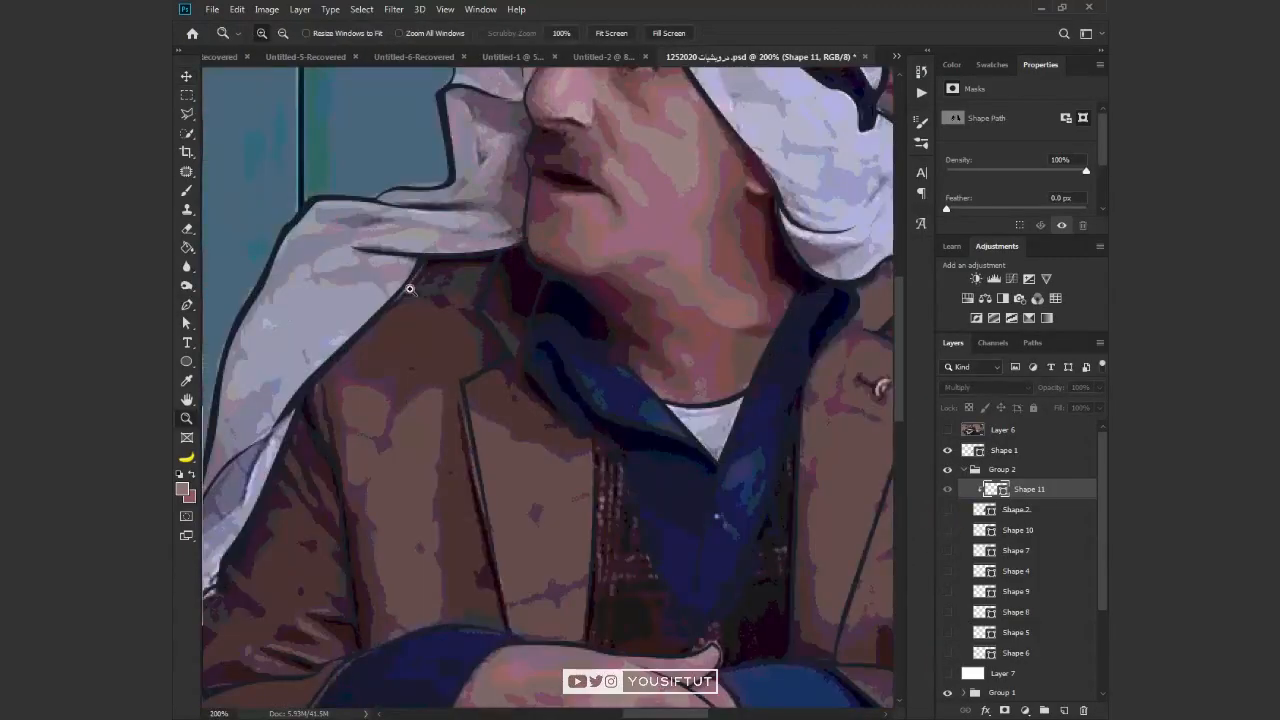
# Draw a second shadow shape around the light patches on the left jacket front and clip it to the jacket
pyautogui.click(409, 289)
pyautogui.press('p')
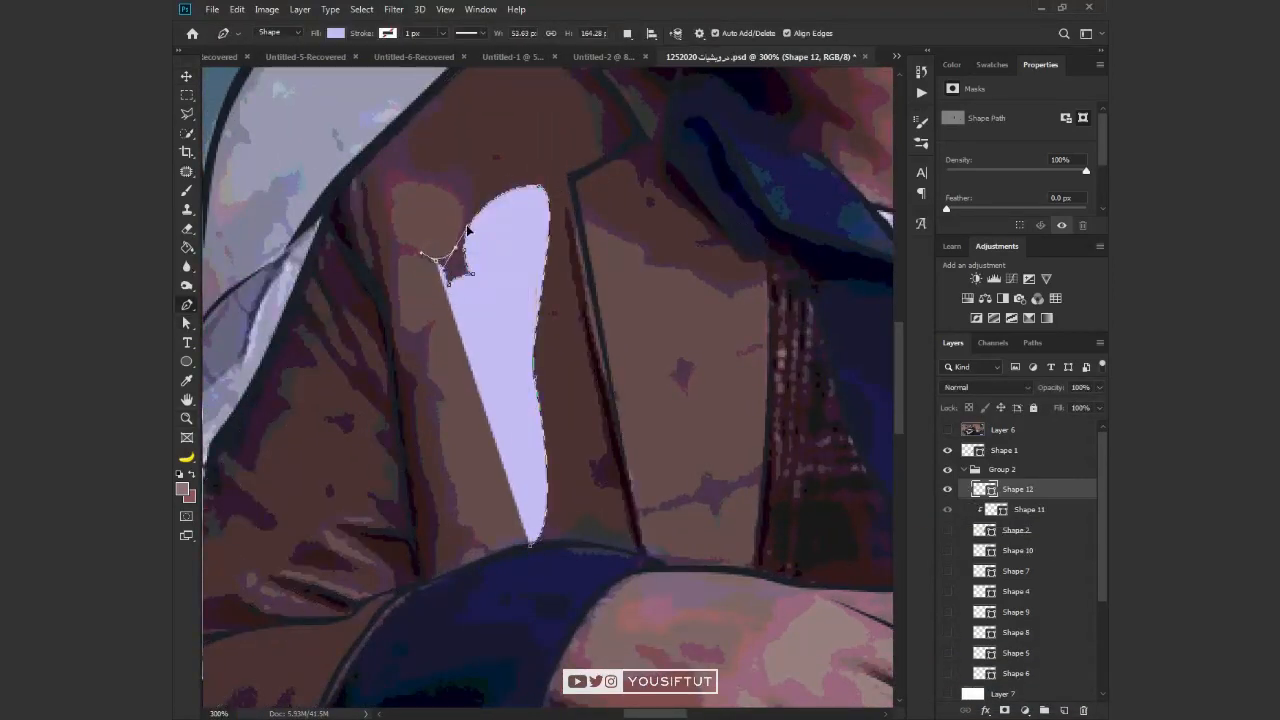
pyautogui.moveTo(410, 180); pyautogui.dragTo(392, 181)
pyautogui.click(394, 234)
pyautogui.click(399, 249)
pyautogui.moveTo(396, 274); pyautogui.dragTo(389, 288)
pyautogui.press('2')
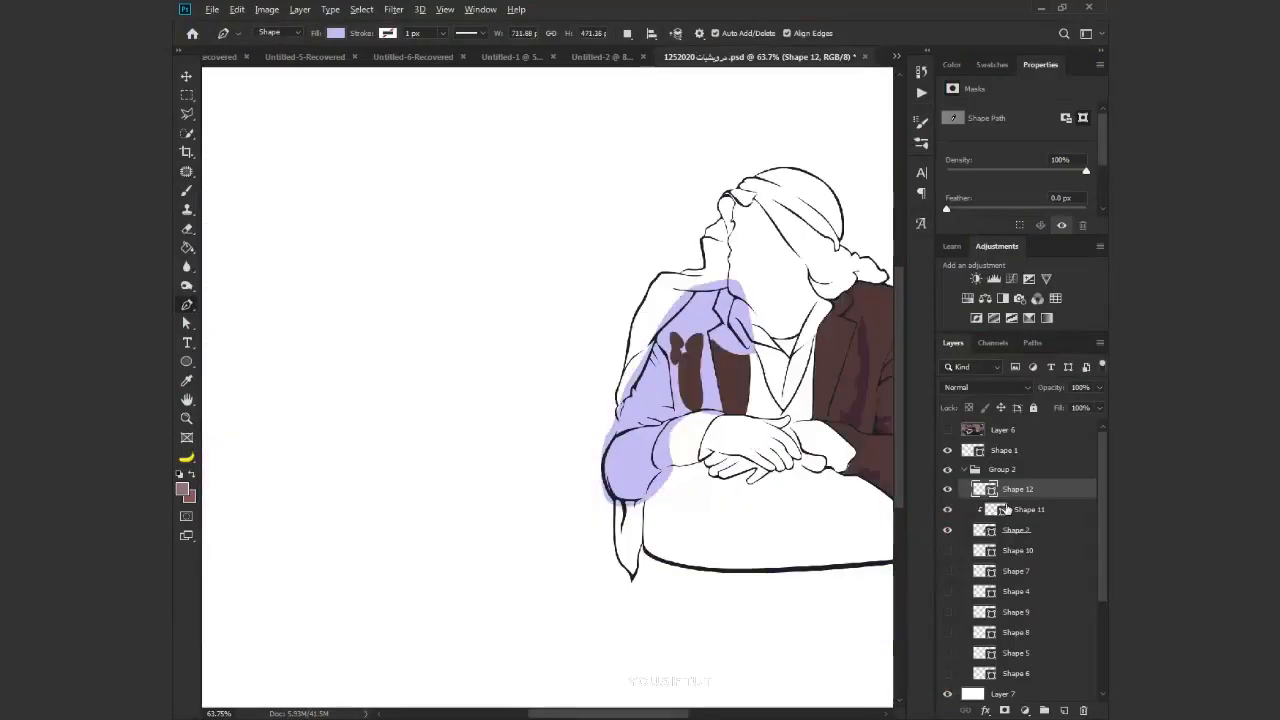
pyautogui.keyDown('alt'); pyautogui.click(1004, 509); pyautogui.keyUp('alt')
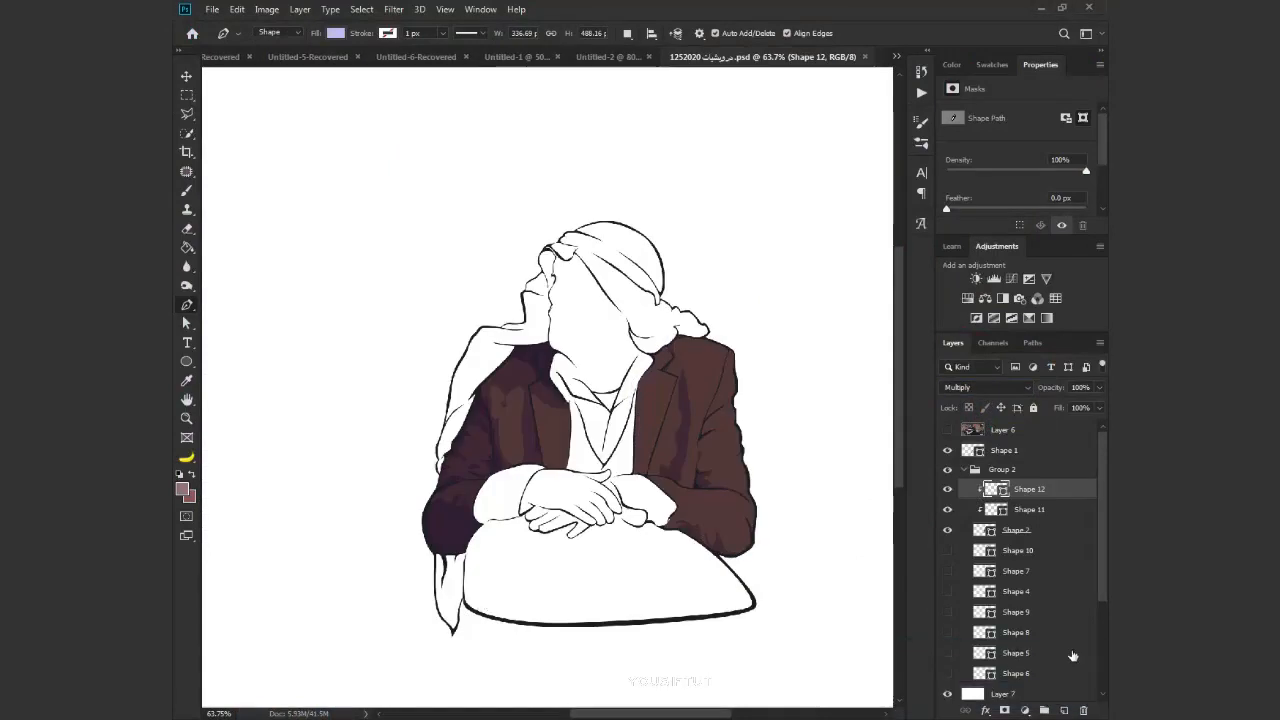
# Extend the second jacket shadow shape over the right lapel and collar, leaving the lighter patches uncovered
pyautogui.press('z')
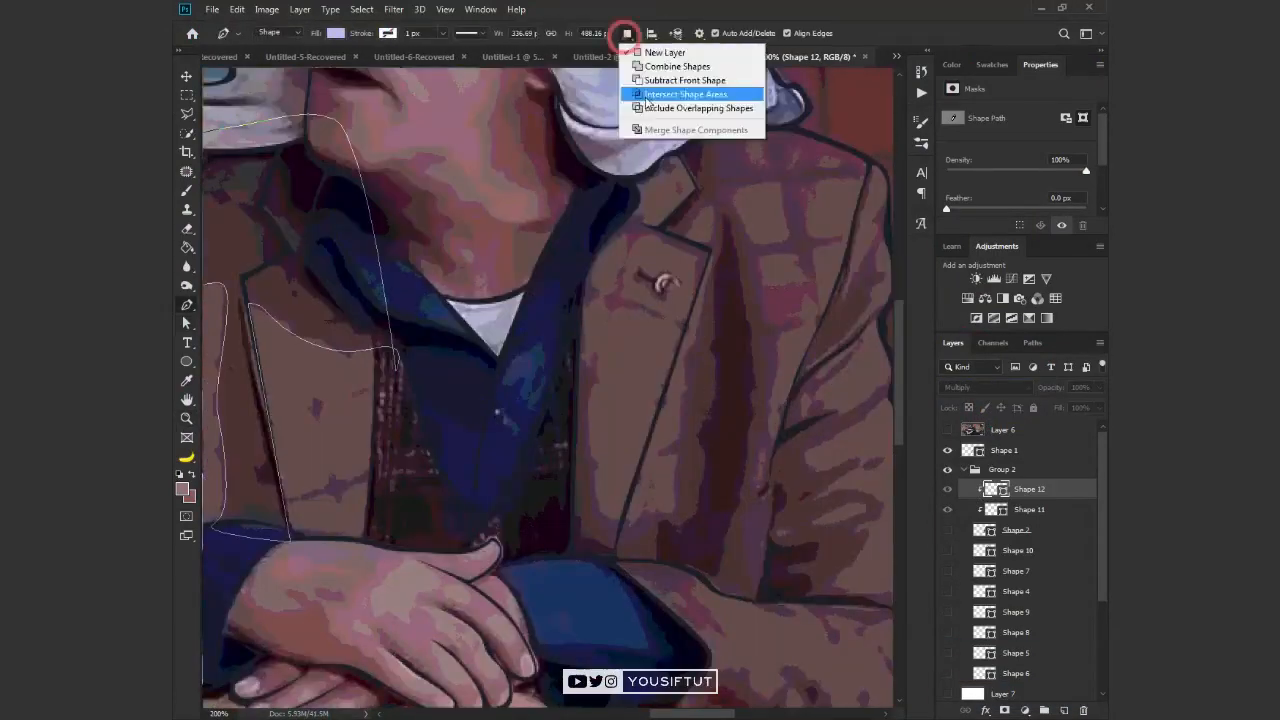
pyautogui.click(650, 92)
pyautogui.click(598, 356)
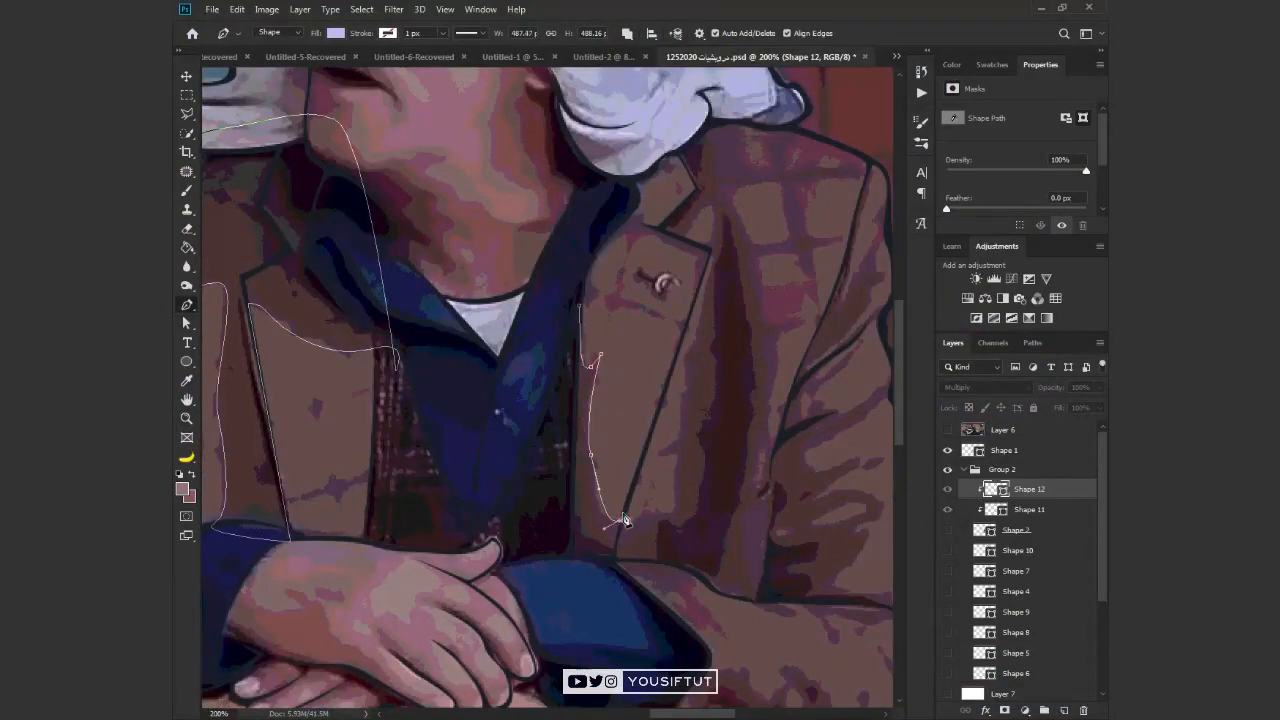
pyautogui.click(710, 260)
pyautogui.scroll(1, 712, 263)
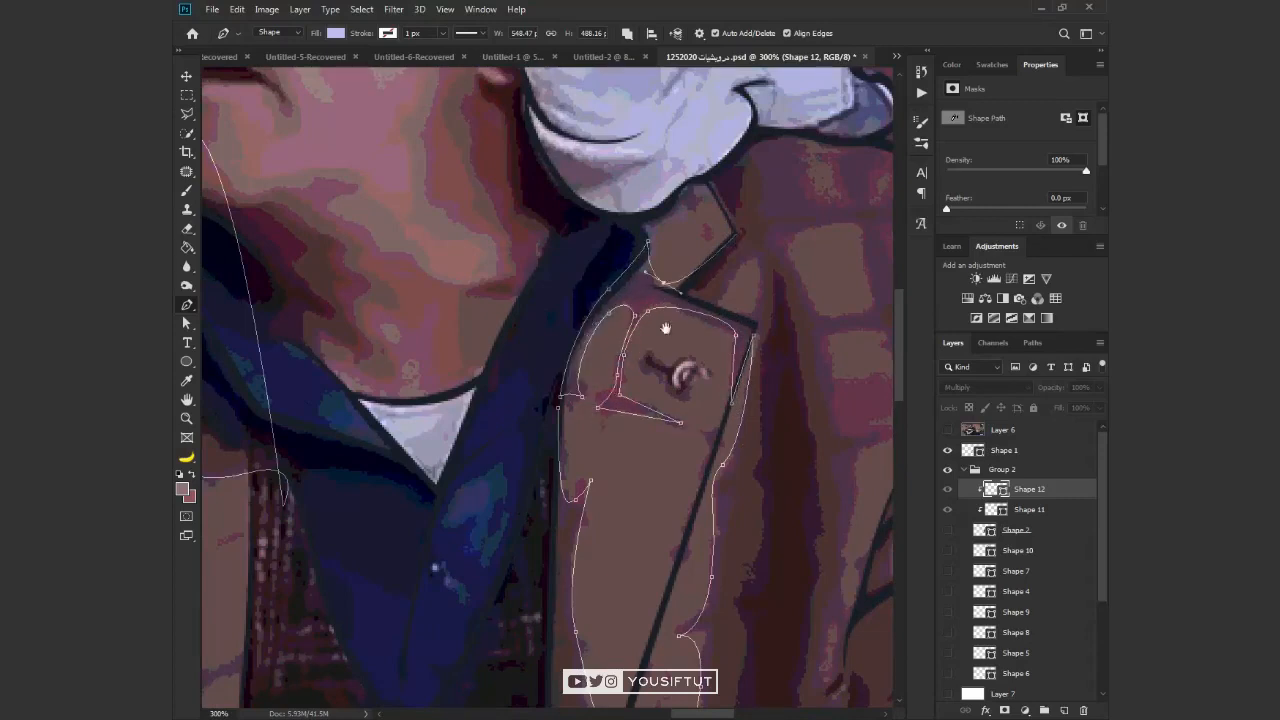
pyautogui.click(735, 235)
pyautogui.moveTo(735, 235); pyautogui.dragTo(555, 371)
pyautogui.moveTo(536, 341); pyautogui.dragTo(527, 332)
pyautogui.moveTo(490, 362); pyautogui.dragTo(479, 378)
# Continue the second jacket shadow path around the right shoulder and down the upper sleeve folds
pyautogui.click(841, 350)
pyautogui.moveTo(843, 360); pyautogui.dragTo(780, 179)
pyautogui.moveTo(781, 265); pyautogui.dragTo(787, 283)
pyautogui.moveTo(759, 305); pyautogui.dragTo(756, 330)
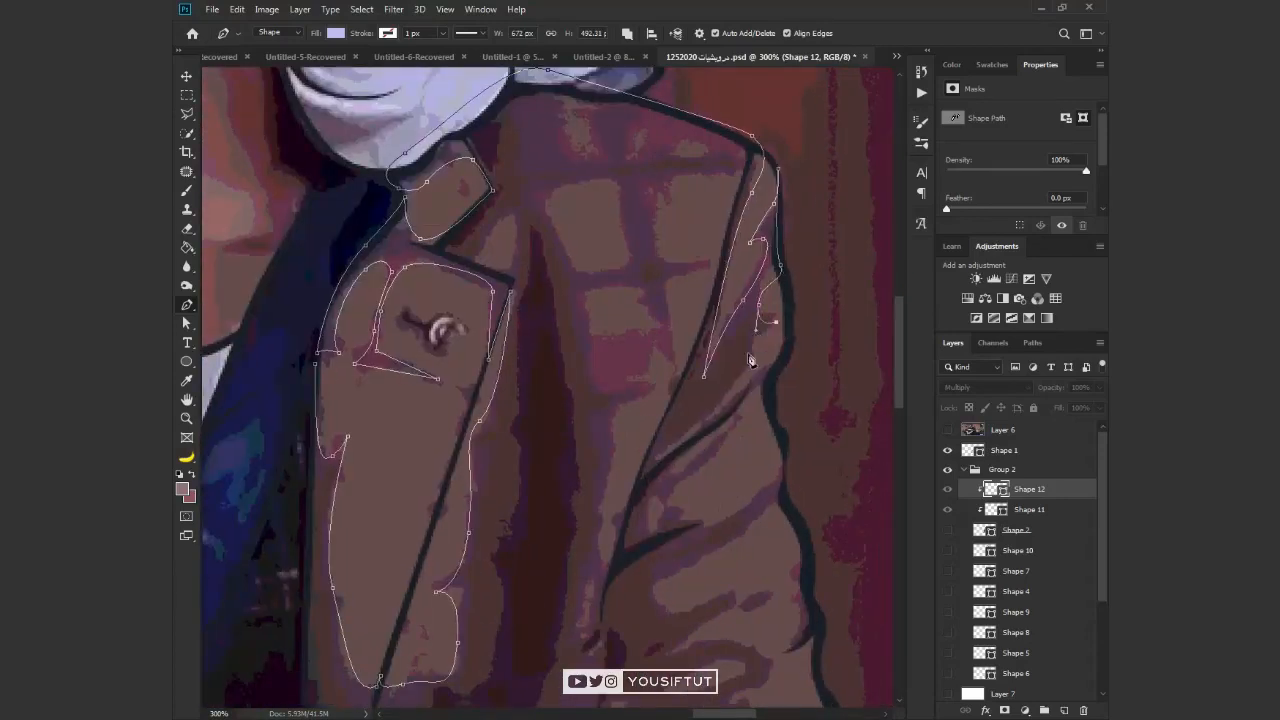
pyautogui.click(785, 489)
pyautogui.moveTo(699, 559); pyautogui.dragTo(677, 572)
pyautogui.moveTo(651, 601); pyautogui.dragTo(651, 620)
# Trace the remaining shadow contours around the folds of the right sleeve in the second jacket shadow shape
pyautogui.moveTo(653, 533); pyautogui.dragTo(631, 421)
pyautogui.click(695, 489)
pyautogui.click(730, 489)
pyautogui.moveTo(684, 511); pyautogui.dragTo(661, 529)
pyautogui.click(688, 592)
pyautogui.moveTo(688, 592); pyautogui.dragTo(698, 358)
pyautogui.moveTo(737, 354); pyautogui.dragTo(721, 397)
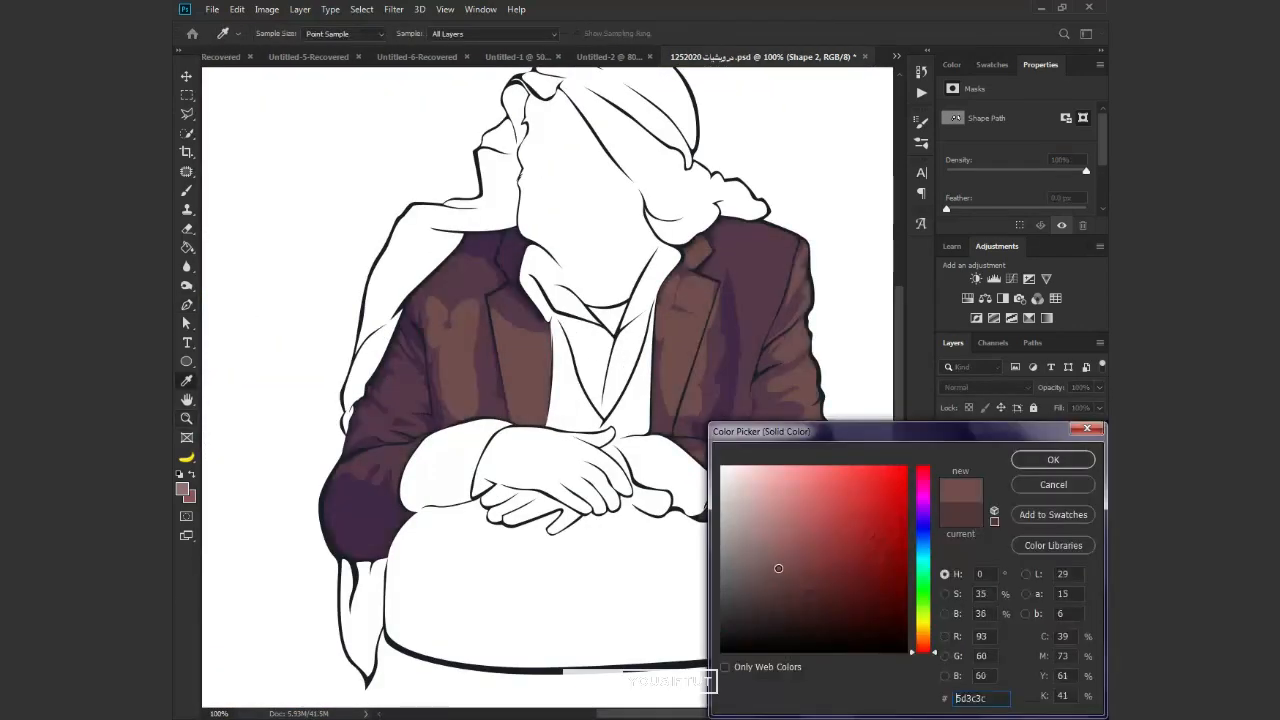
# Keep a lighter muted brown fill on the jacket's base shape and toggle the layer visibility to check it
pyautogui.press('v')
pyautogui.click(947, 653)
pyautogui.click(948, 490)
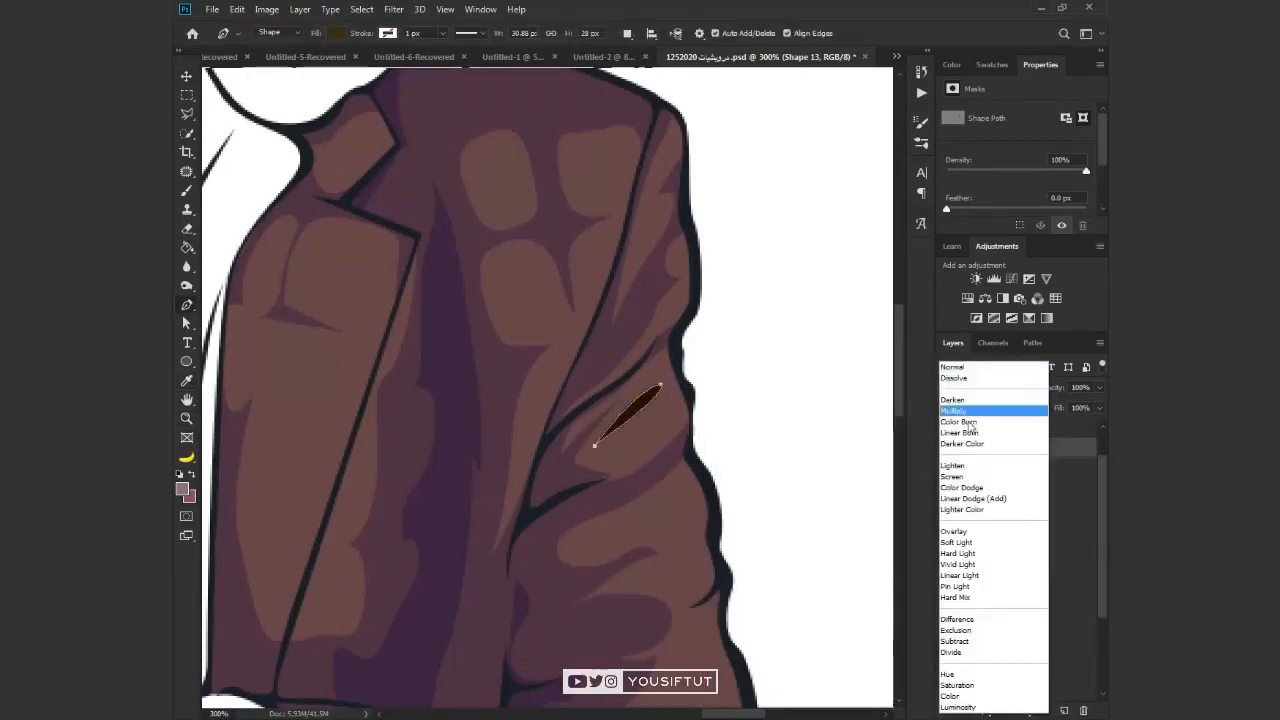
# Set the blending mode of the thin highlight shape on the right sleeve fold to Screen
pyautogui.click(966, 465)
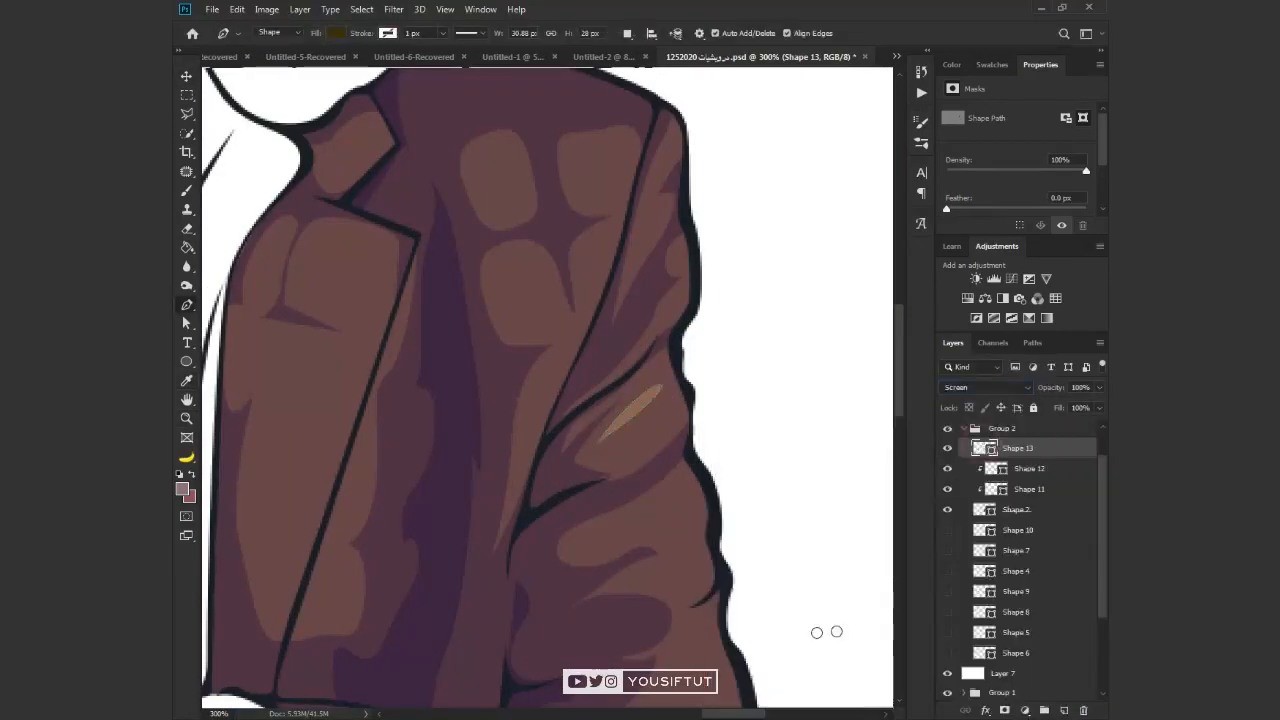
pyautogui.scroll(-3, 1010, 560)
pyautogui.click(948, 571)
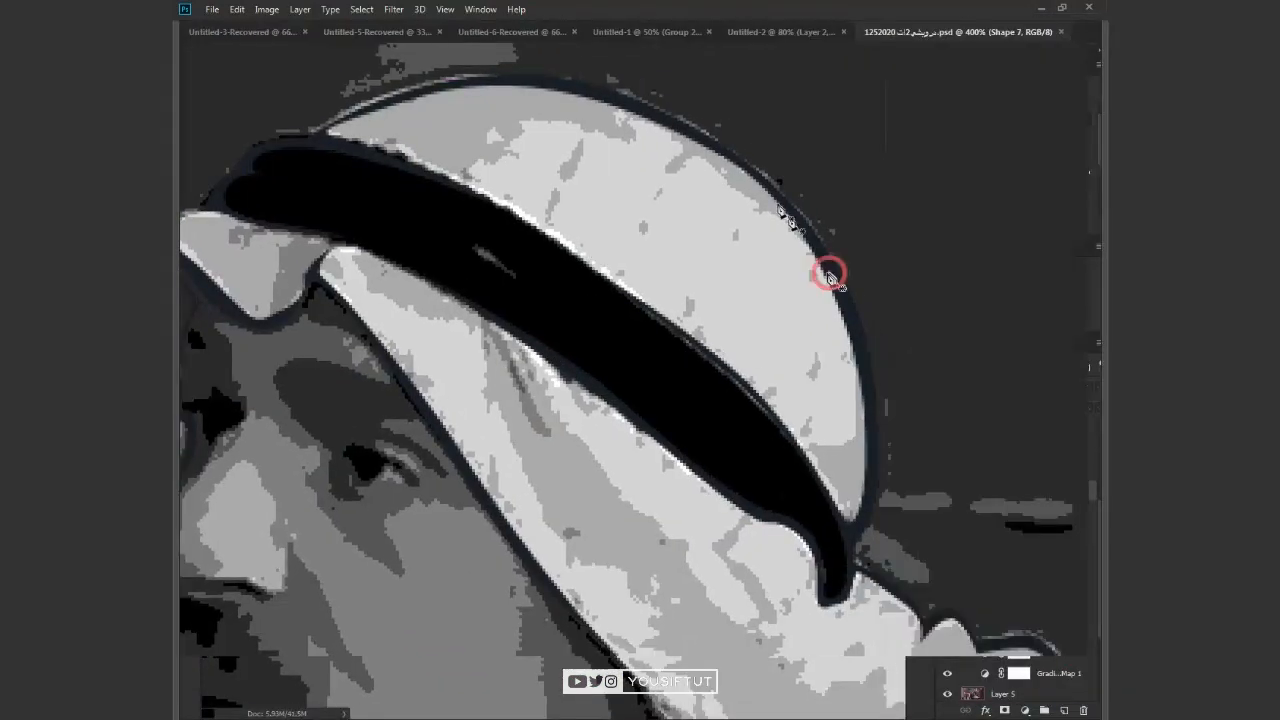
# Trace a shading shape on the headscarf, from the crown's gray area along the headband and down the side fold
pyautogui.moveTo(827, 272); pyautogui.dragTo(909, 360)
pyautogui.keyDown('alt'); pyautogui.click(466, 178); pyautogui.keyUp('alt')
pyautogui.moveTo(361, 151); pyautogui.dragTo(314, 147)
pyautogui.moveTo(453, 275); pyautogui.dragTo(610, 289)
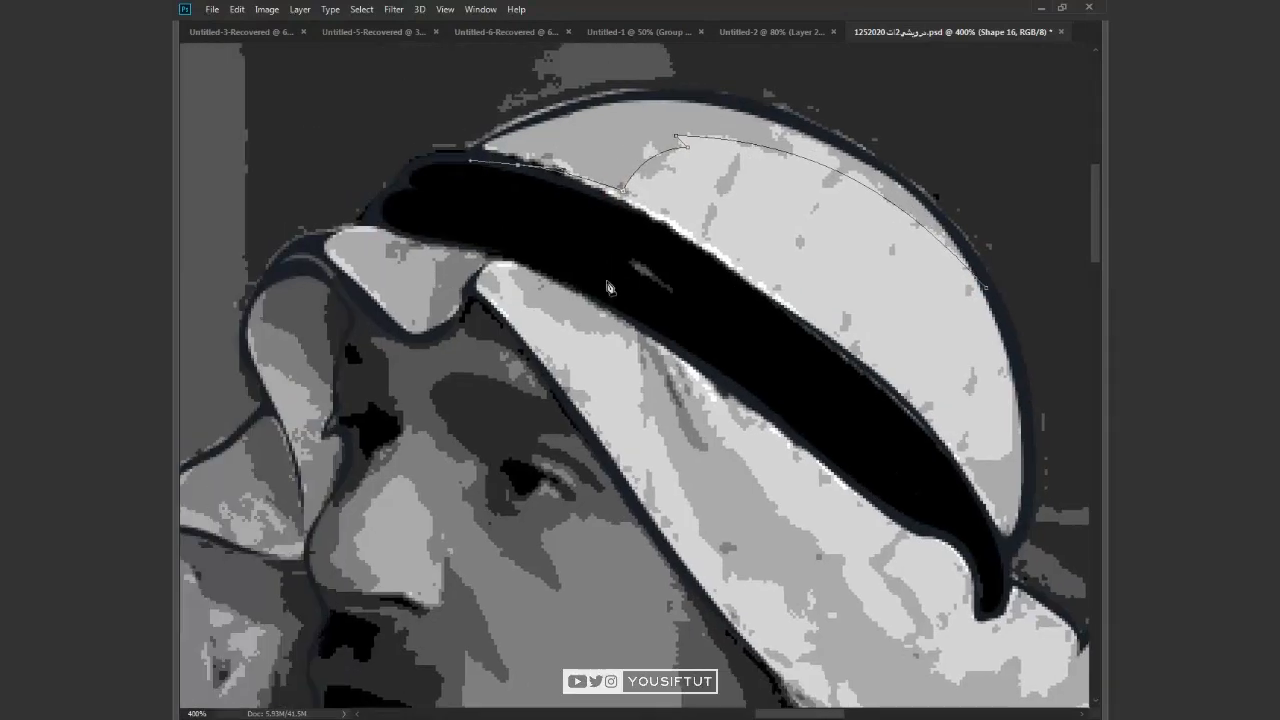
pyautogui.moveTo(704, 427); pyautogui.dragTo(533, 195)
pyautogui.moveTo(552, 205); pyautogui.dragTo(593, 247)
pyautogui.moveTo(631, 330); pyautogui.dragTo(637, 367)
pyautogui.keyDown('alt'); pyautogui.click(631, 330); pyautogui.keyUp('alt')
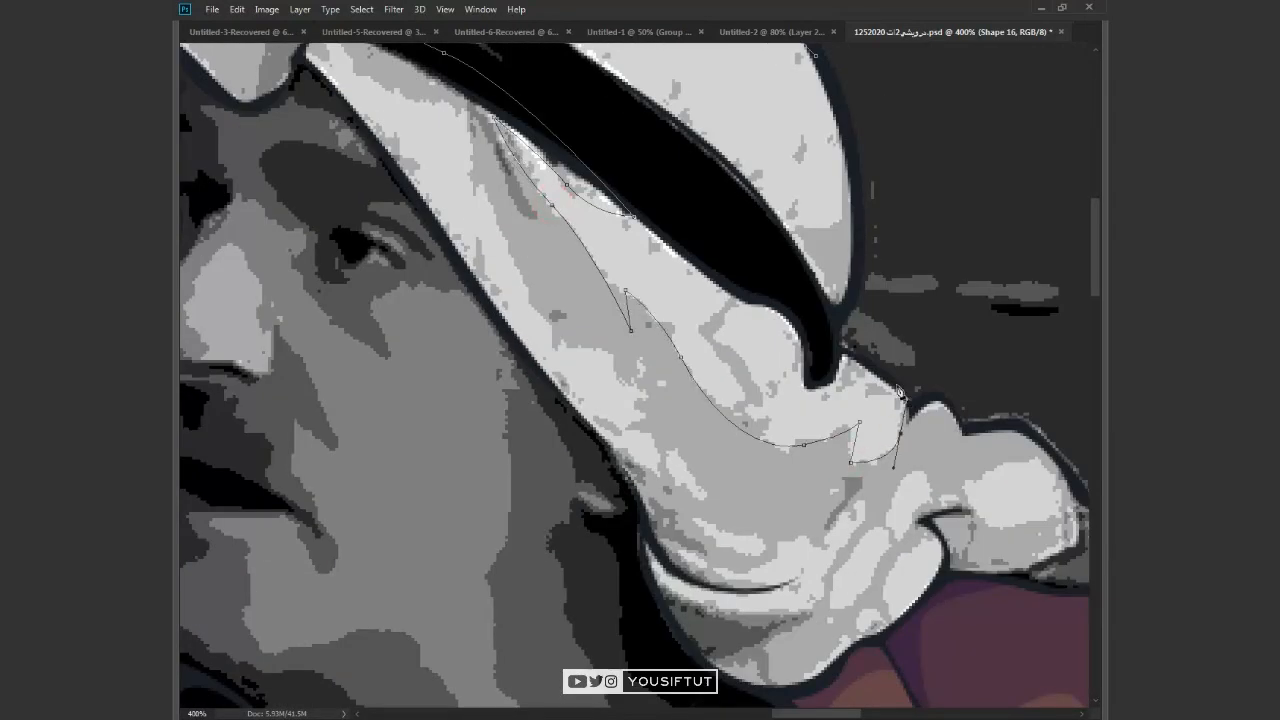
# Continue the headscarf shading path around the gathered folds over the right shoulder and back up along the cheek
pyautogui.moveTo(999, 428); pyautogui.dragTo(849, 292)
pyautogui.moveTo(810, 287); pyautogui.dragTo(824, 301)
pyautogui.moveTo(886, 287); pyautogui.dragTo(912, 315)
pyautogui.moveTo(980, 359); pyautogui.dragTo(1008, 413)
pyautogui.moveTo(951, 476); pyautogui.dragTo(901, 478)
pyautogui.moveTo(669, 464); pyautogui.dragTo(669, 470)
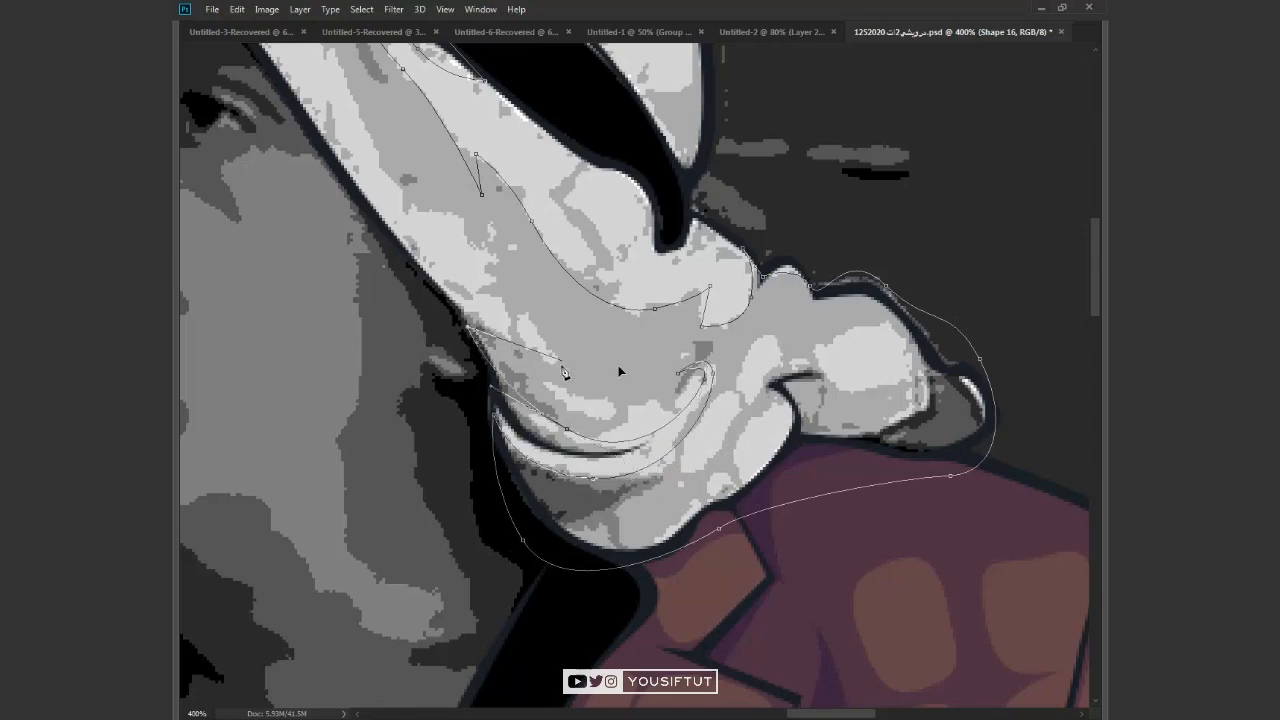
pyautogui.moveTo(614, 329); pyautogui.dragTo(899, 567)
pyautogui.moveTo(433, 193); pyautogui.dragTo(675, 171)
# Carry the headscarf shading path down past the face, across the left shoulder drape and around the scarf's outer side
pyautogui.click(575, 384)
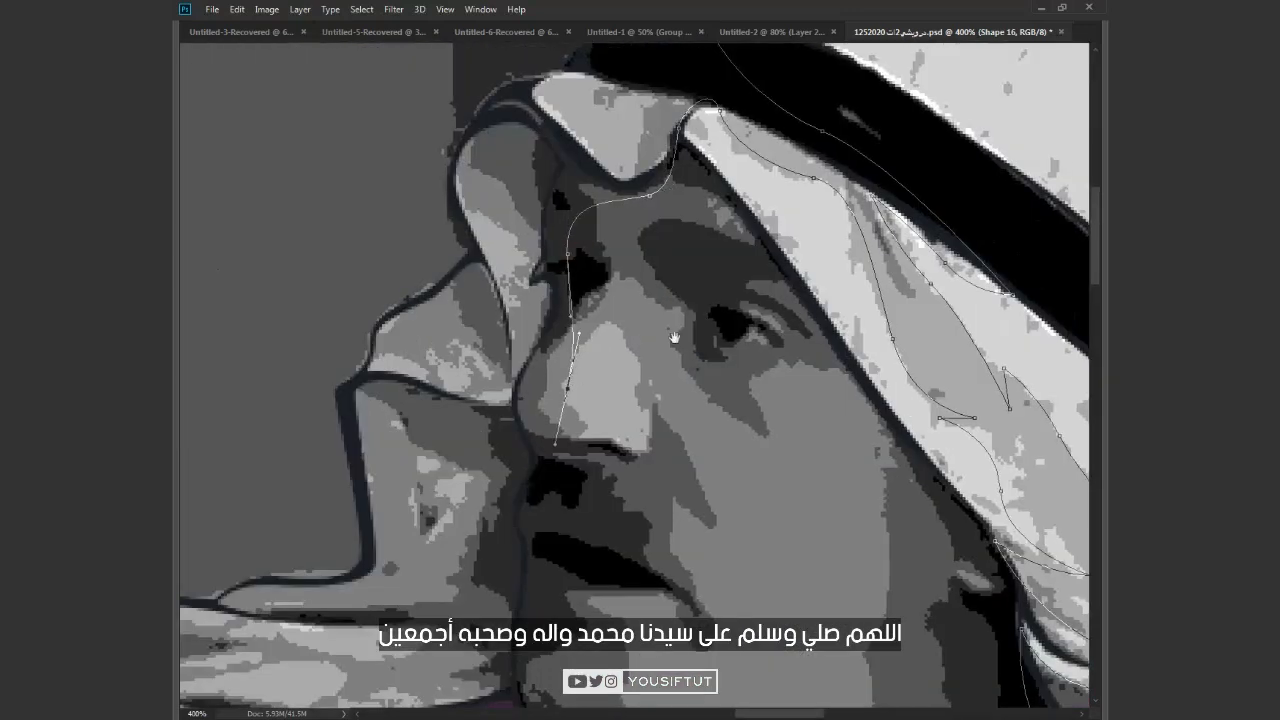
pyautogui.moveTo(534, 660); pyautogui.dragTo(763, 303)
pyautogui.moveTo(764, 287); pyautogui.dragTo(720, 466)
pyautogui.moveTo(585, 398); pyautogui.dragTo(858, 341)
pyautogui.click(712, 381)
pyautogui.moveTo(718, 338); pyautogui.dragTo(675, 346)
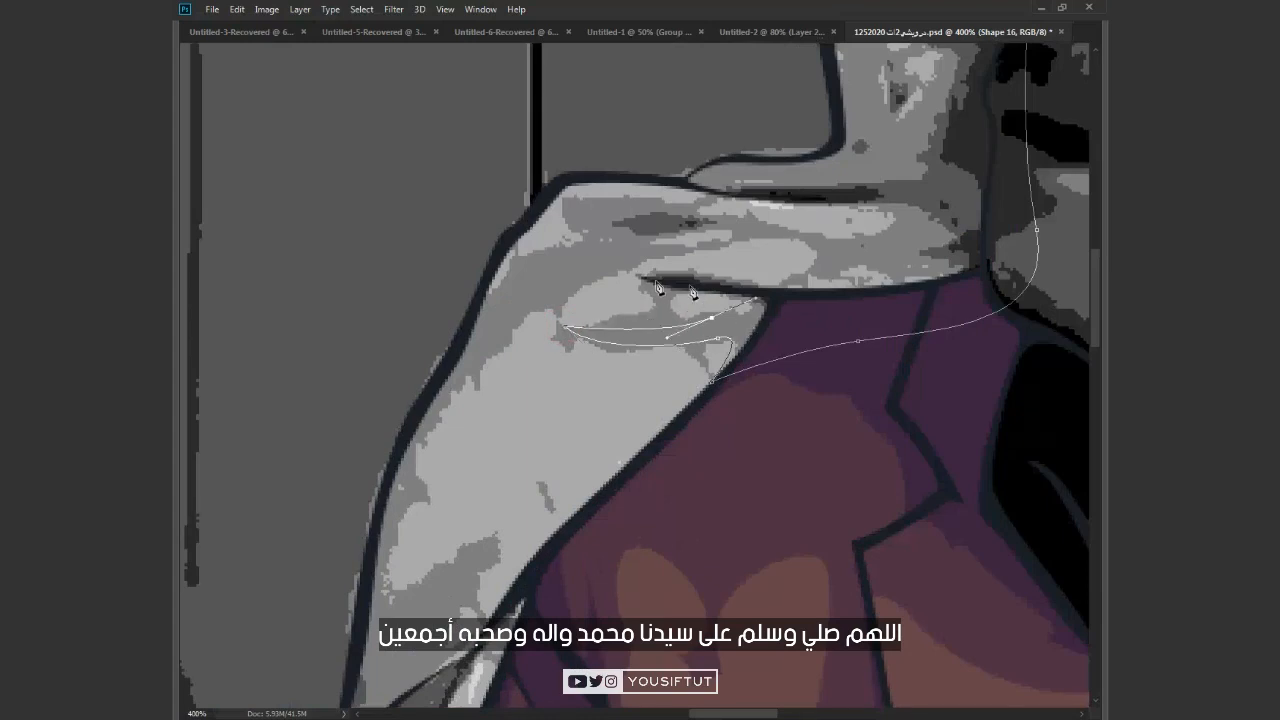
pyautogui.click(791, 194)
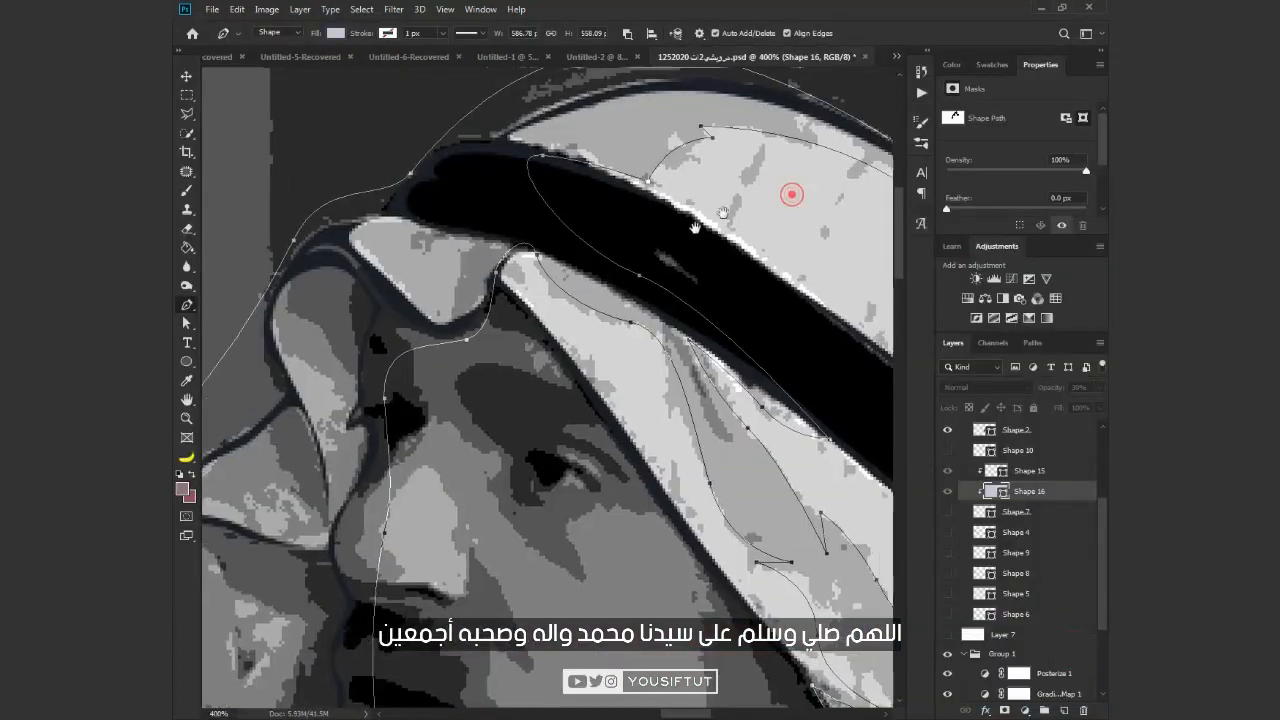
# Show the headscarf base and the white backdrop to examine the new scarf shading in the whole figure
pyautogui.click(947, 511)
pyautogui.click(947, 634)
pyautogui.keyDown('alt'); pyautogui.click(697, 391); pyautogui.keyUp('alt')
pyautogui.press('a')
pyautogui.click(689, 33)
pyautogui.click(551, 259)
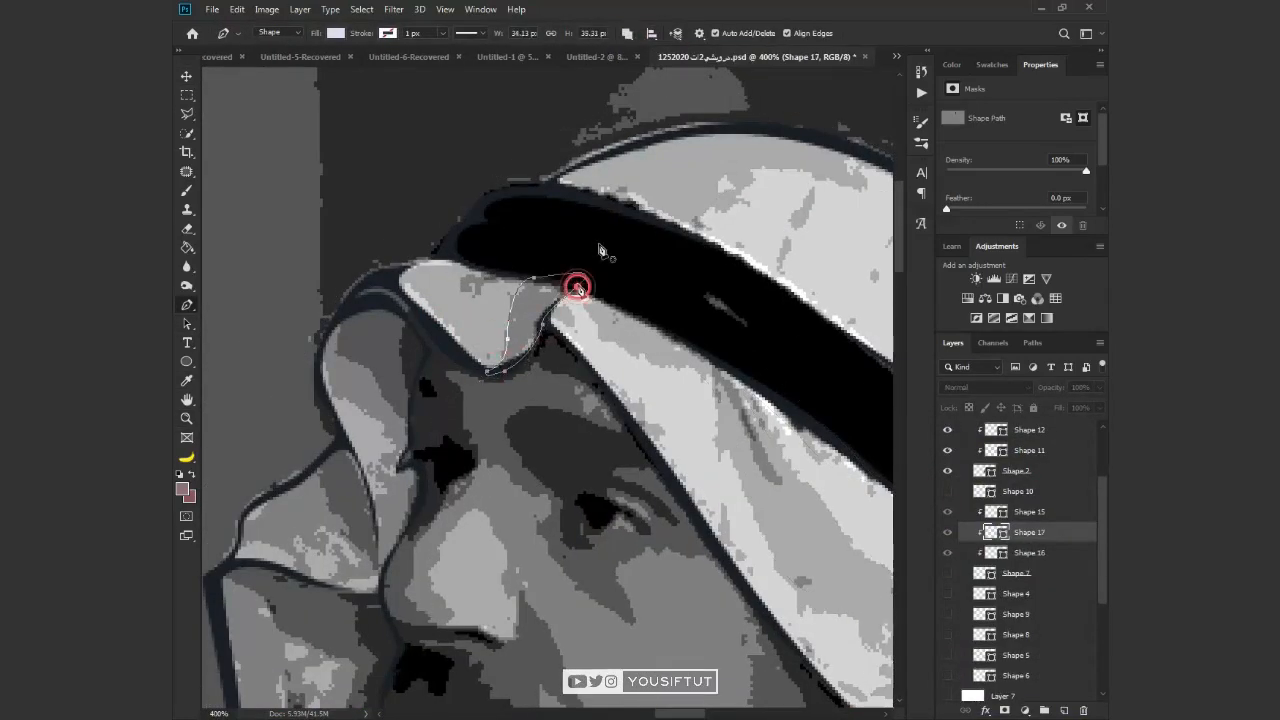
# Add darker shadow pieces to the headscarf folds above the forehead and beside the brow with the Pen
pyautogui.moveTo(407, 298); pyautogui.dragTo(522, 155)
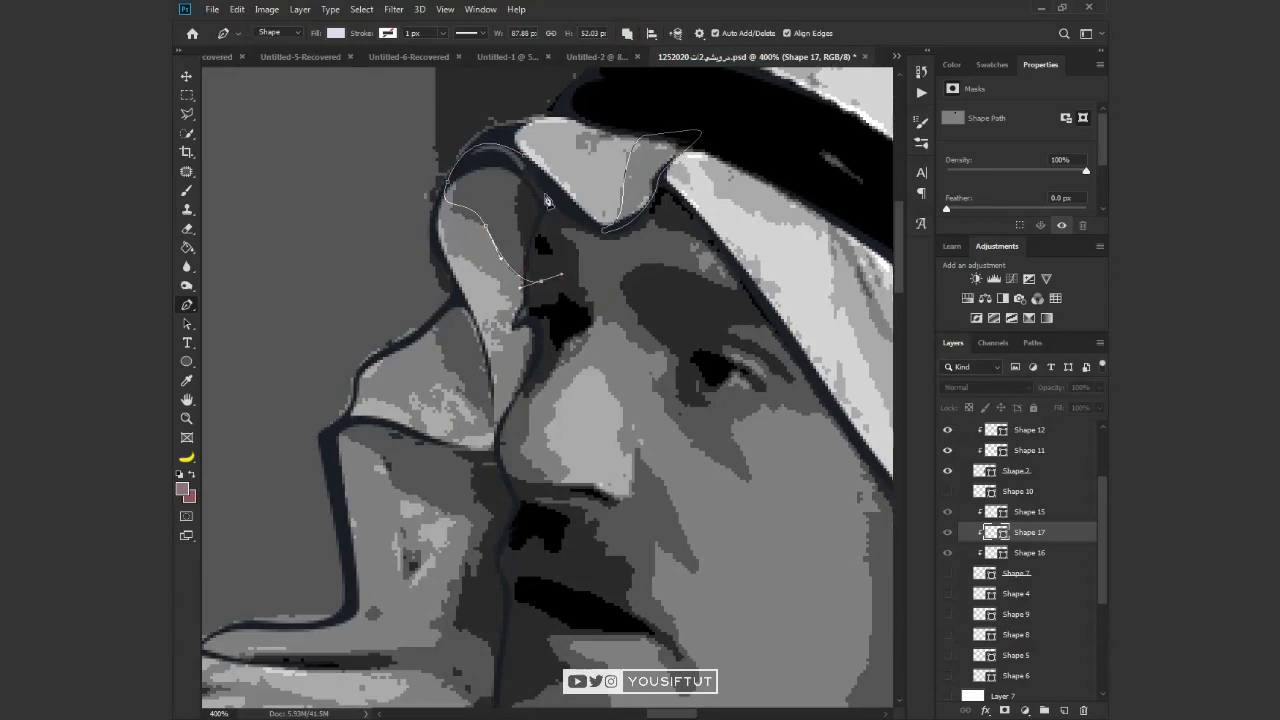
pyautogui.click(546, 197)
pyautogui.moveTo(548, 202); pyautogui.dragTo(619, 141)
pyautogui.moveTo(527, 244); pyautogui.dragTo(506, 254)
pyautogui.click(499, 272)
# Trace the inner edge of a dark shadow down the scarf fold hanging beside the nose and mouth
pyautogui.moveTo(450, 346); pyautogui.dragTo(495, 236)
pyautogui.click(448, 301)
pyautogui.moveTo(498, 290); pyautogui.dragTo(514, 318)
pyautogui.moveTo(574, 346); pyautogui.dragTo(592, 353)
pyautogui.click(580, 390)
pyautogui.click(539, 463)
pyautogui.moveTo(480, 480); pyautogui.dragTo(552, 408)
pyautogui.moveTo(571, 423); pyautogui.dragTo(607, 420)
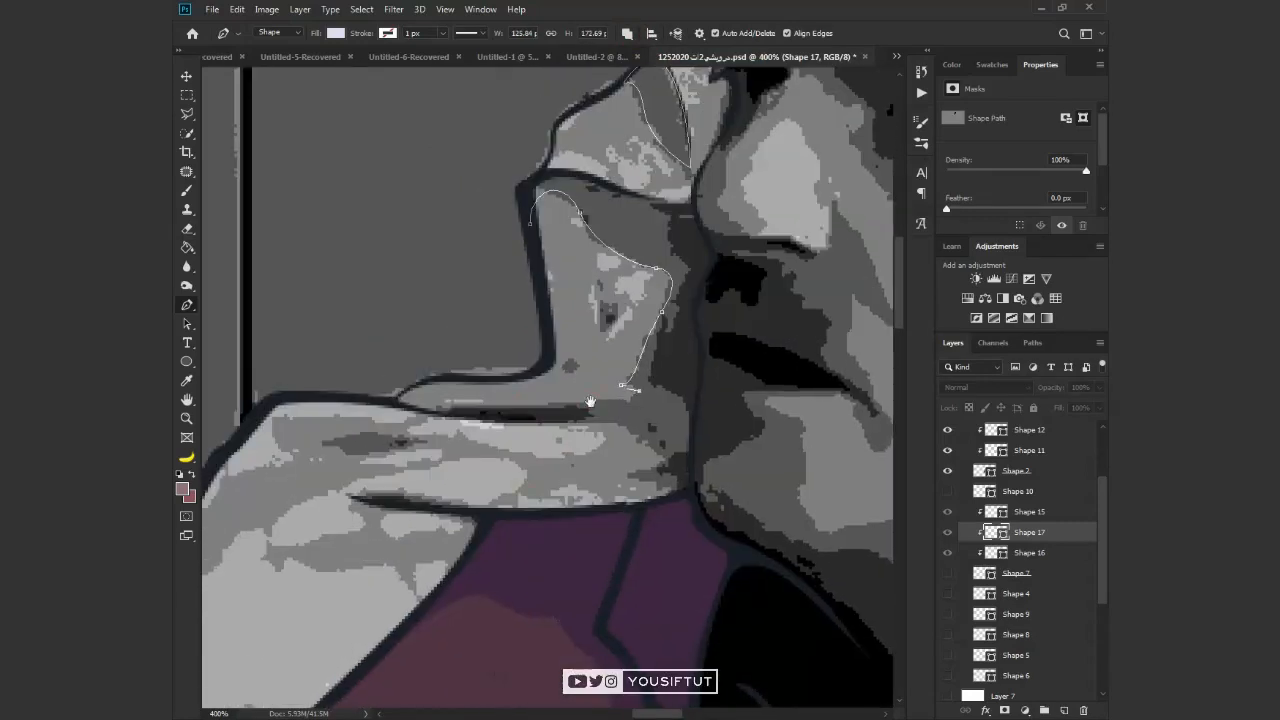
# Close the hanging fold's shadow shape along the edge of the face and back up to its start
pyautogui.click(700, 503)
pyautogui.moveTo(703, 430); pyautogui.dragTo(698, 595)
pyautogui.click(692, 362)
pyautogui.click(515, 357)
pyautogui.click(527, 389)
# Add another dark shadow piece to the headscarf where it drapes over the left shoulder
pyautogui.moveTo(452, 658); pyautogui.dragTo(549, 441)
pyautogui.moveTo(831, 423); pyautogui.dragTo(260, 400)
pyautogui.moveTo(870, 380); pyautogui.dragTo(746, 361)
pyautogui.click(738, 490)
pyautogui.click(680, 461)
# Set the darker scarf shadow shape to Multiply blending and check it with the headscarf base and white backdrop shown
pyautogui.click(948, 573)
pyautogui.click(985, 387)
pyautogui.click(986, 411)
pyautogui.press('z')
pyautogui.keyDown('alt'); pyautogui.click(850, 500); pyautogui.keyUp('alt')
pyautogui.click(948, 696)
pyautogui.click(948, 696)
pyautogui.click(948, 573)
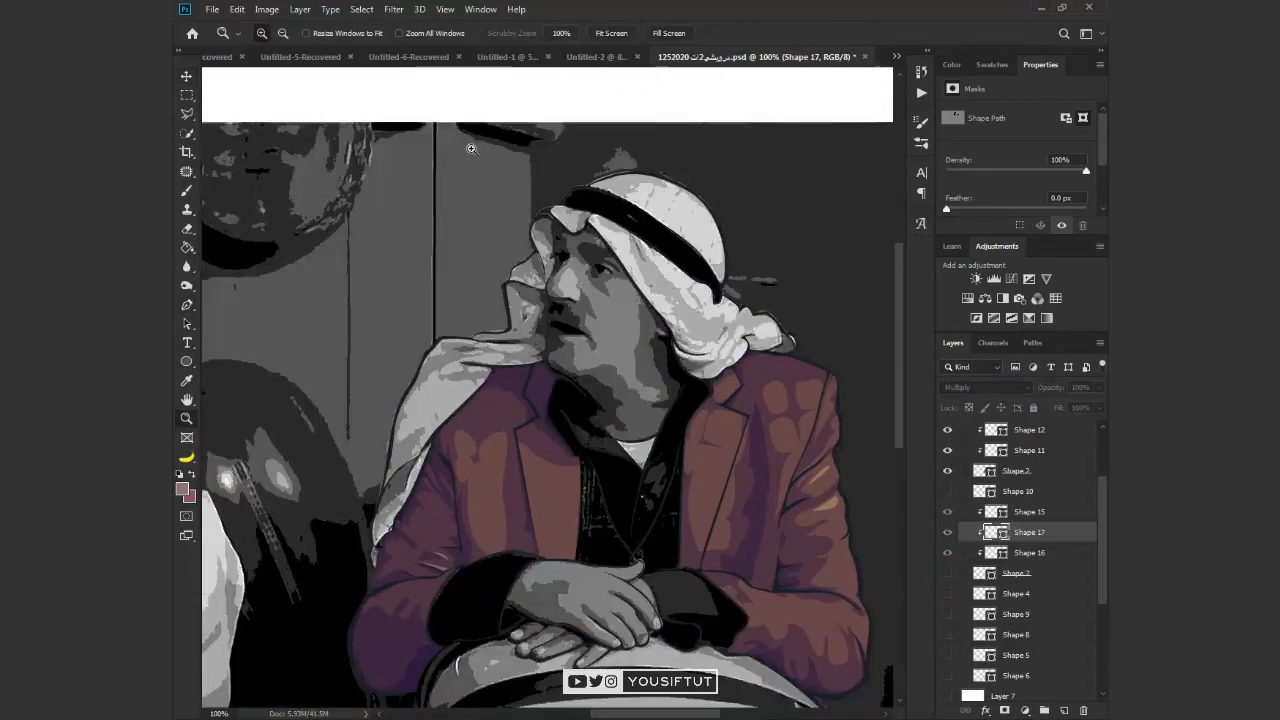
# Draw a Pen shadow shape on the hanging scarf end below the left elbow and show the headscarf base
pyautogui.click(350, 485)
pyautogui.click(350, 485)
pyautogui.press('p')
pyautogui.moveTo(570, 335); pyautogui.dragTo(607, 278)
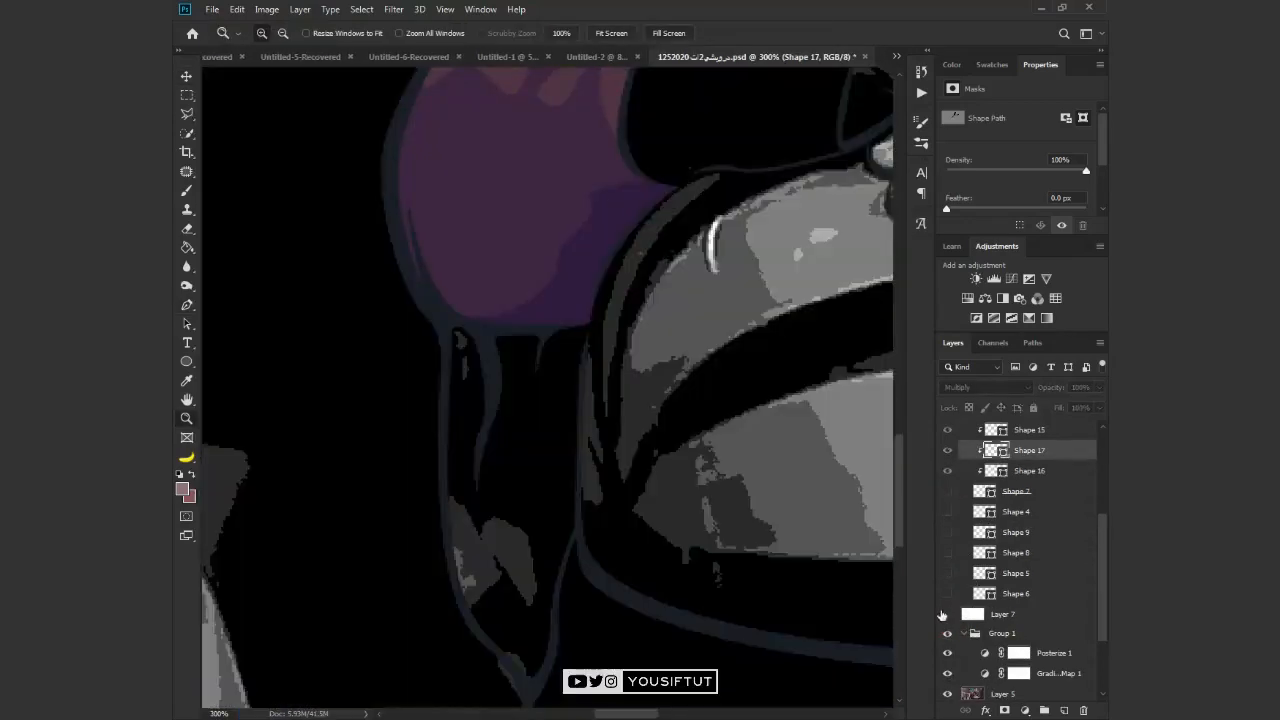
pyautogui.click(473, 511)
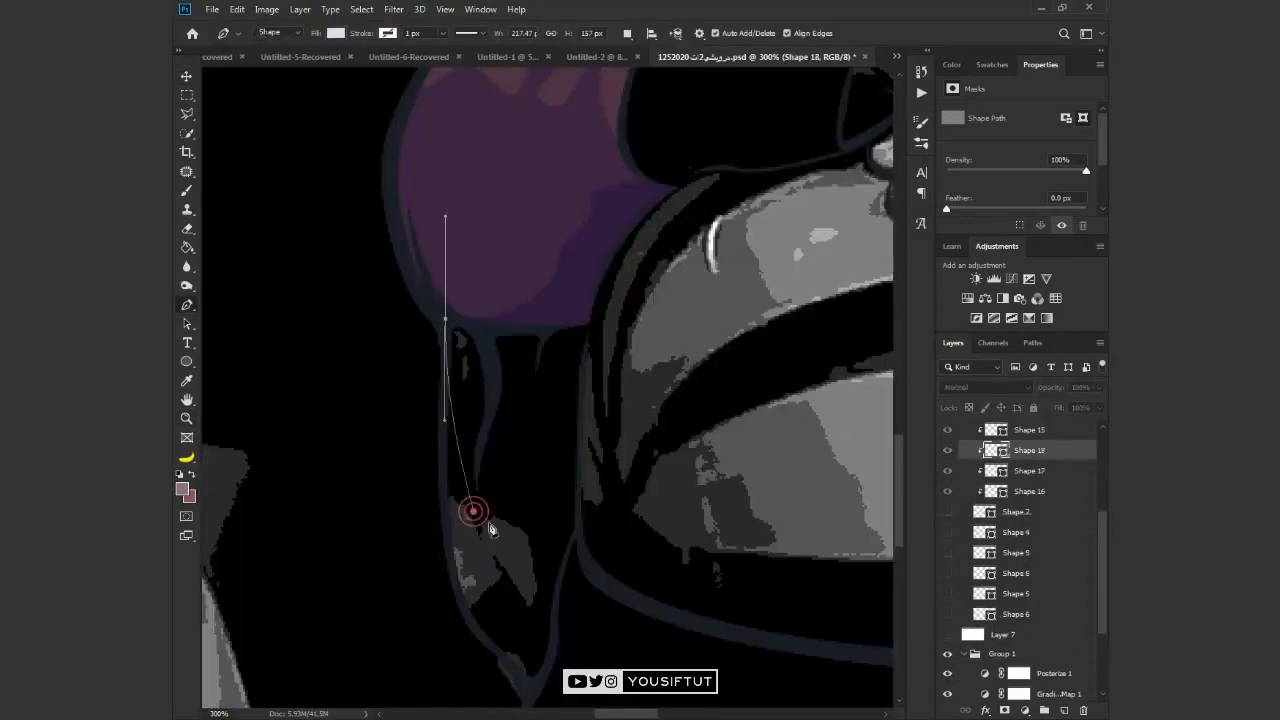
pyautogui.click(948, 511)
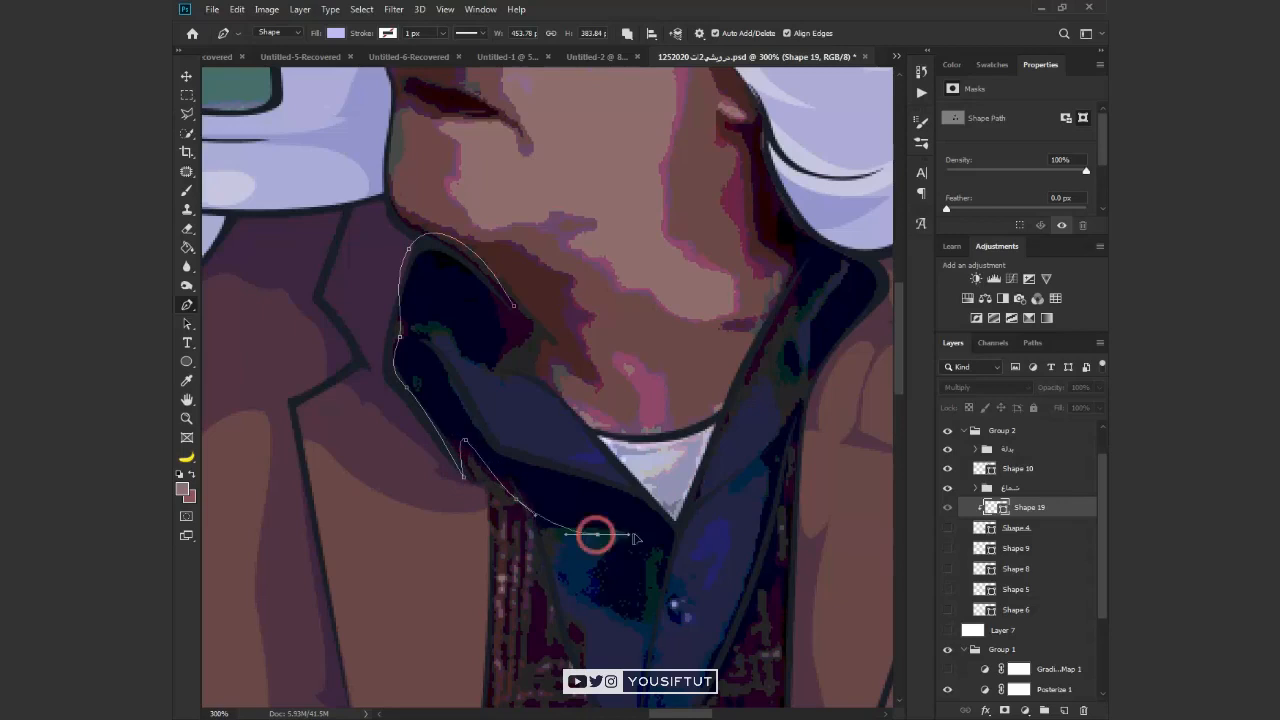
# Finish the shirt shadow piece along the left collar fold with the Pen tool and close its path
pyautogui.moveTo(664, 597); pyautogui.dragTo(601, 407)
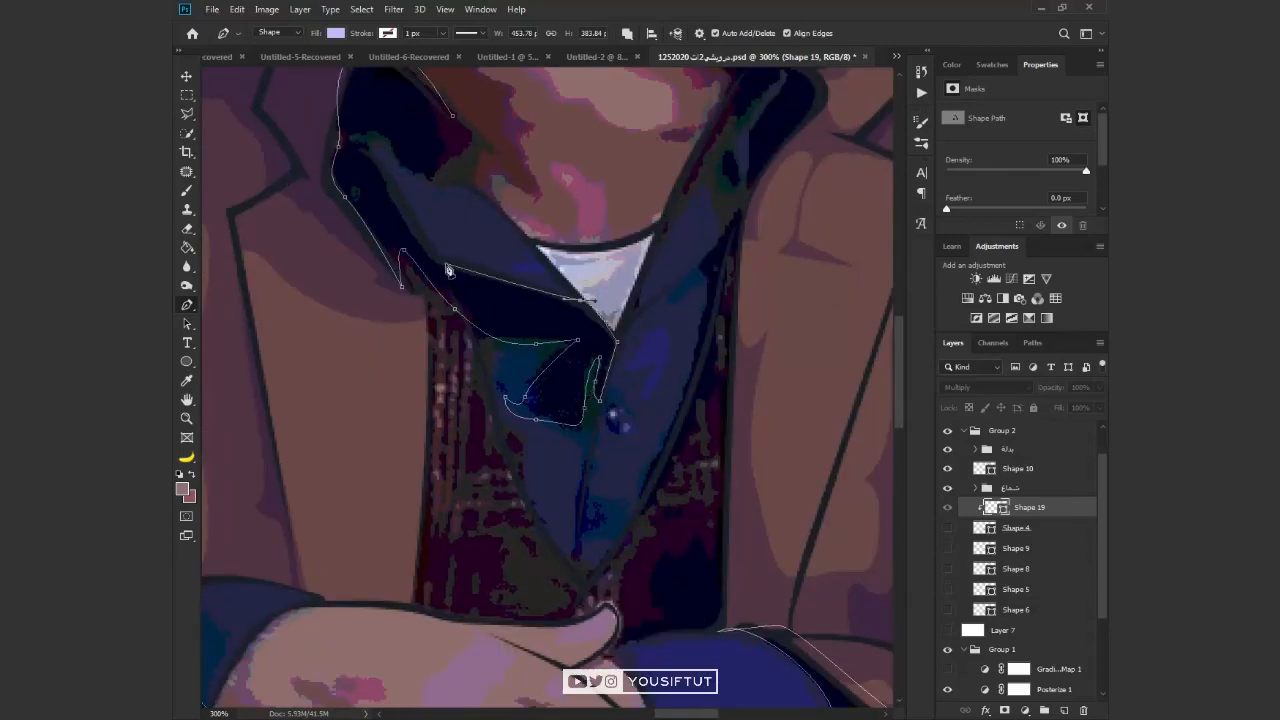
pyautogui.keyDown('alt'); pyautogui.click(430, 183); pyautogui.keyUp('alt')
pyautogui.click(437, 131)
pyautogui.click(452, 116)
pyautogui.moveTo(520, 240); pyautogui.dragTo(556, 352)
pyautogui.click(949, 528)
pyautogui.click(949, 528)
# Add shadow pieces to the right collar flap and down the right edge of the shirt opening
pyautogui.moveTo(760, 171); pyautogui.dragTo(655, 268)
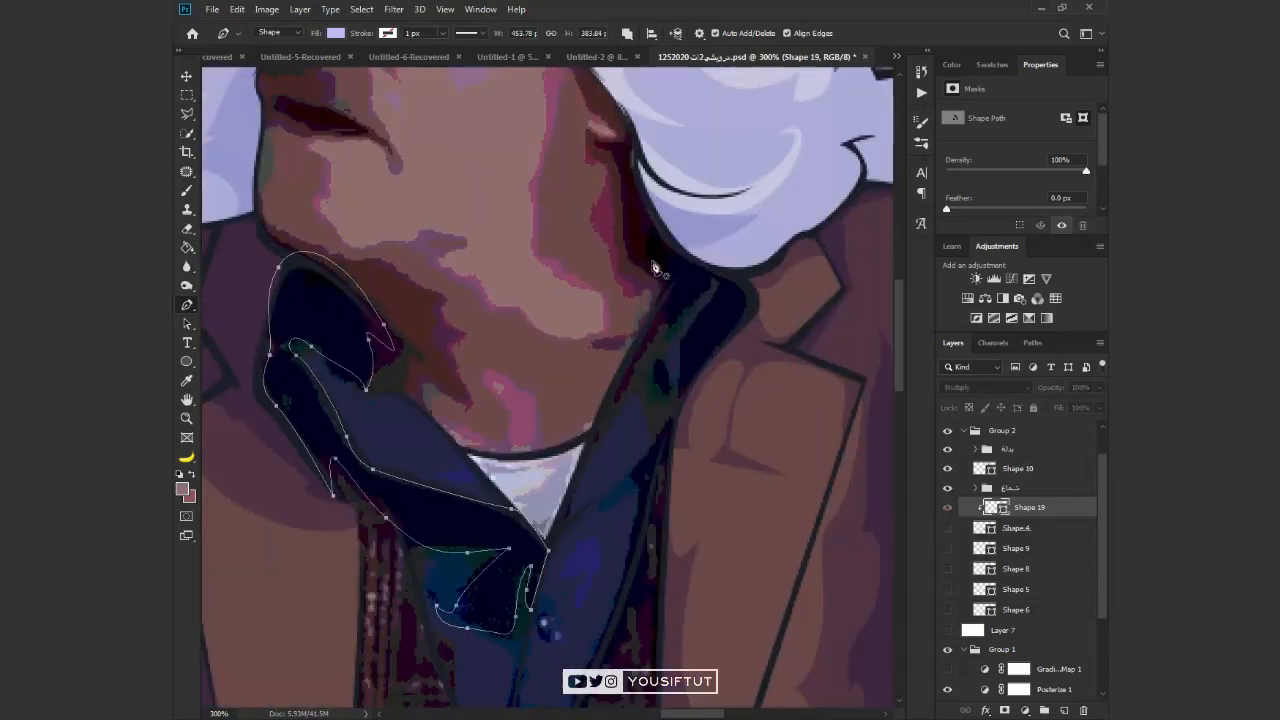
pyautogui.moveTo(643, 508); pyautogui.dragTo(691, 333)
pyautogui.moveTo(636, 487); pyautogui.dragTo(616, 519)
pyautogui.click(612, 553)
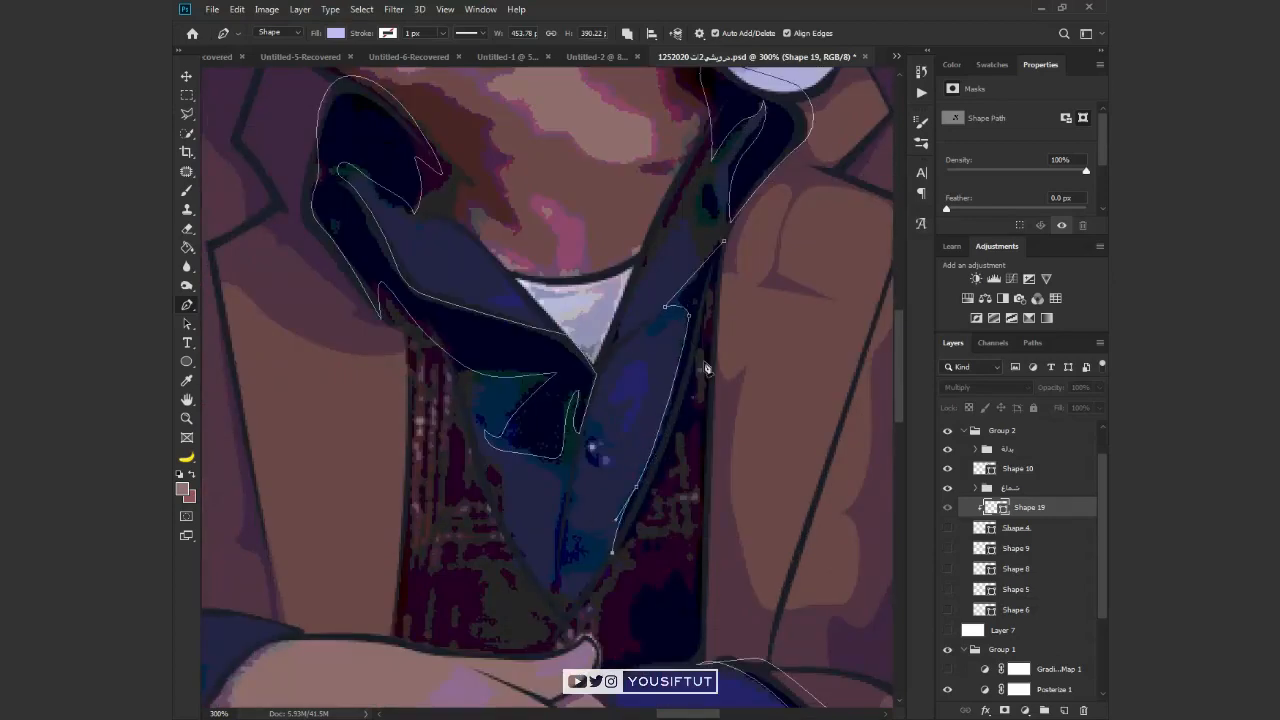
# Check the shirt shadow over its base shape and the white backdrop
pyautogui.click(945, 631)
pyautogui.click(948, 528)
pyautogui.press('v')
pyautogui.hotkey('ctrl', '-')
pyautogui.hotkey('ctrl', '-')
pyautogui.moveTo(546, 380); pyautogui.dragTo(715, 377)
# Hide the shirt base and white backdrop, and turn on the Gradient Map adjustment over the photo
pyautogui.click(948, 528)
pyautogui.click(948, 631)
pyautogui.click(949, 670)
# Draw a second shirt shadow shape on the left sleeve cuff and clip it to the shirt base
pyautogui.press('z')
pyautogui.click(582, 359)
pyautogui.moveTo(725, 545); pyautogui.dragTo(600, 455)
pyautogui.press('p')
pyautogui.click(265, 533)
pyautogui.click(386, 577)
pyautogui.moveTo(444, 607); pyautogui.dragTo(452, 625)
pyautogui.moveTo(283, 685); pyautogui.dragTo(232, 687)
pyautogui.click(266, 533)
pyautogui.hotkey('ctrl', 'alt', 'g')
# Add pieces of the second shadow tone along the right side of the shirt front and the collar
pyautogui.moveTo(654, 229); pyautogui.dragTo(614, 347)
pyautogui.moveTo(638, 387); pyautogui.dragTo(670, 343)
pyautogui.moveTo(684, 331); pyautogui.dragTo(694, 344)
pyautogui.click(690, 370)
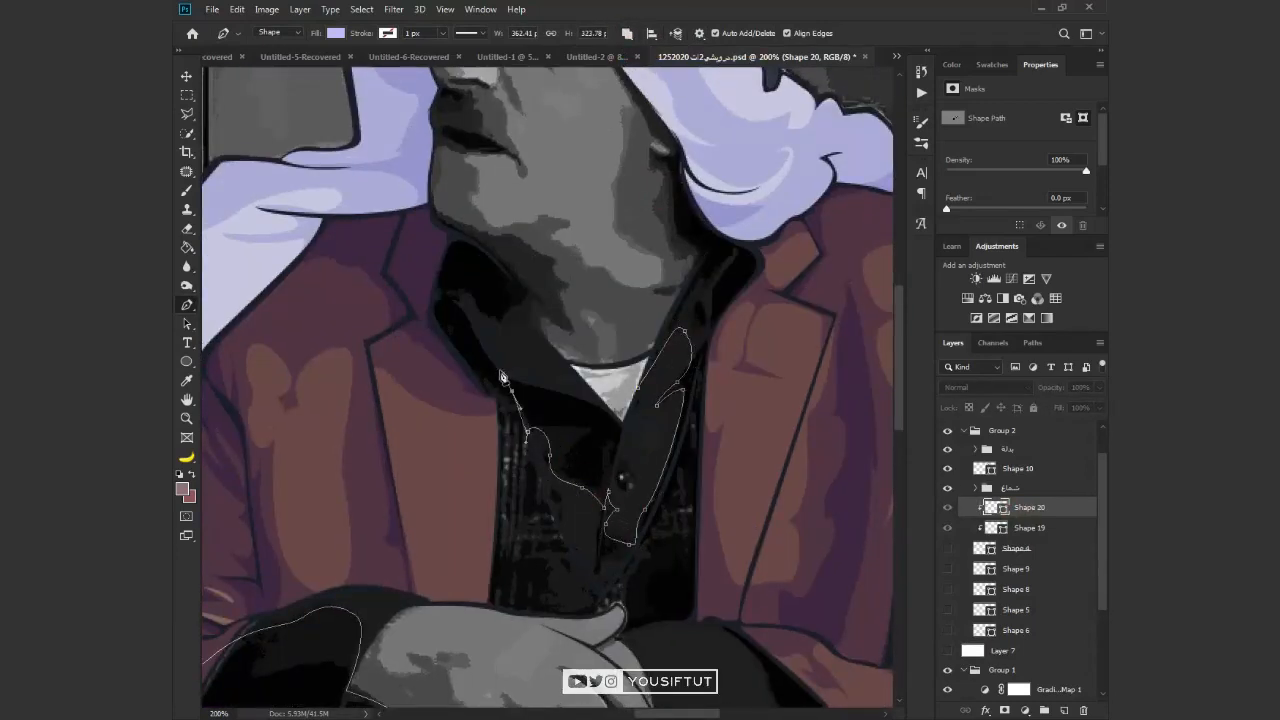
# Set the second shirt shadow shape to Multiply and check it over the shirt base and white backdrop
pyautogui.click(948, 650)
pyautogui.click(948, 548)
pyautogui.click(985, 387)
pyautogui.click(968, 434)
pyautogui.press('a')
pyautogui.click(948, 548)
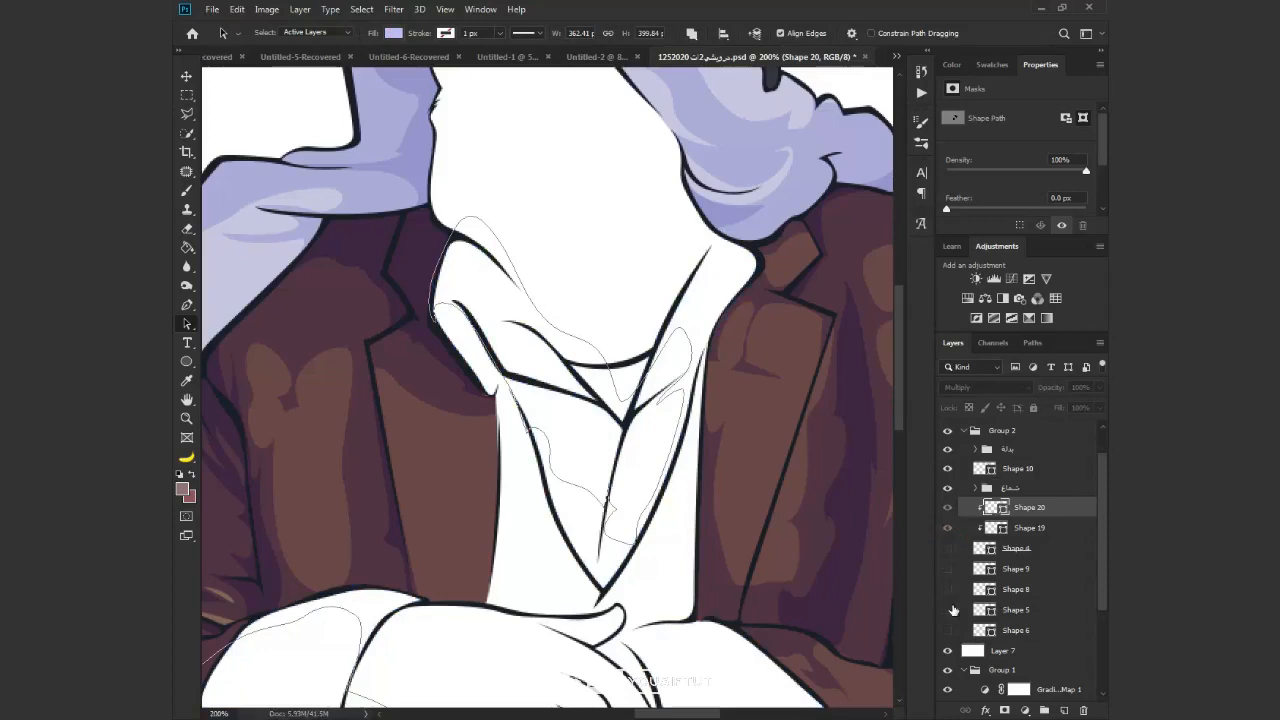
pyautogui.click(948, 650)
pyautogui.click(690, 352)
pyautogui.click(948, 548)
pyautogui.click(948, 650)
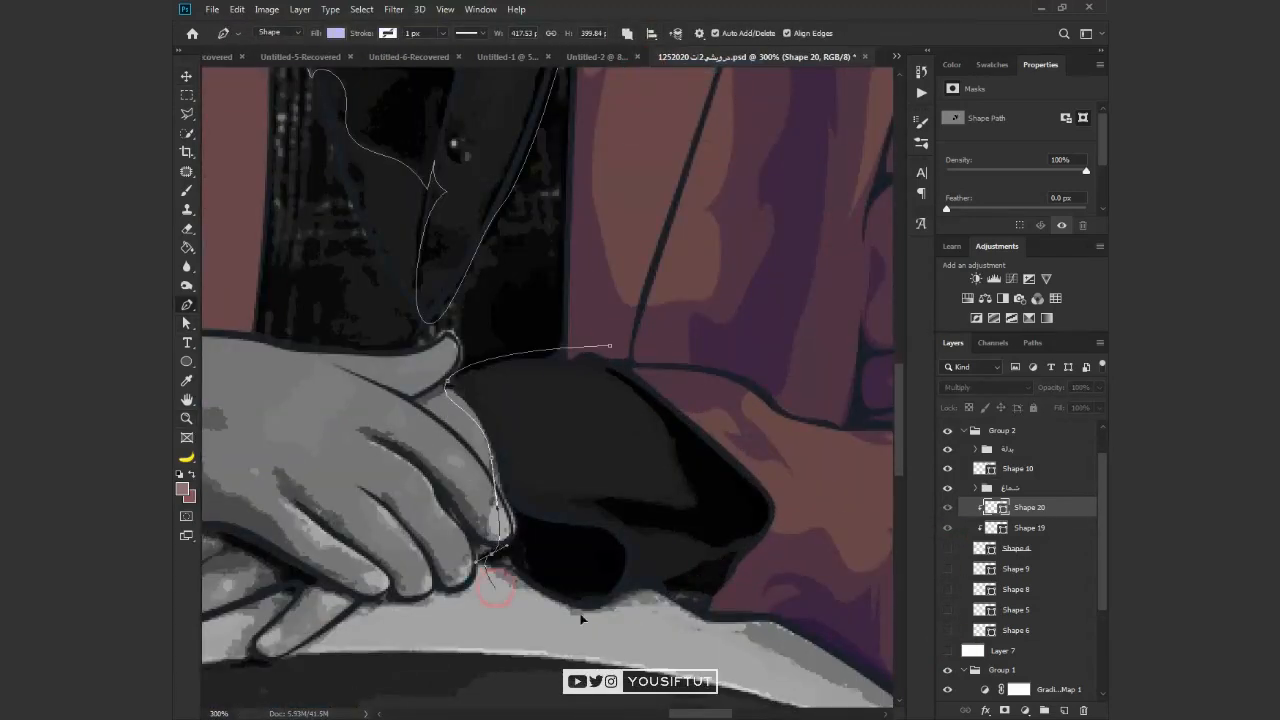
# Add a closed shadow piece on the right sleeve cuff and open the second shirt shadow's fill for editing
pyautogui.moveTo(791, 476); pyautogui.dragTo(760, 438)
pyautogui.click(610, 346)
pyautogui.keyDown('ctrl'); pyautogui.click(703, 277); pyautogui.keyUp('ctrl')
pyautogui.moveTo(498, 418); pyautogui.dragTo(476, 383)
pyautogui.moveTo(540, 374); pyautogui.dragTo(576, 377)
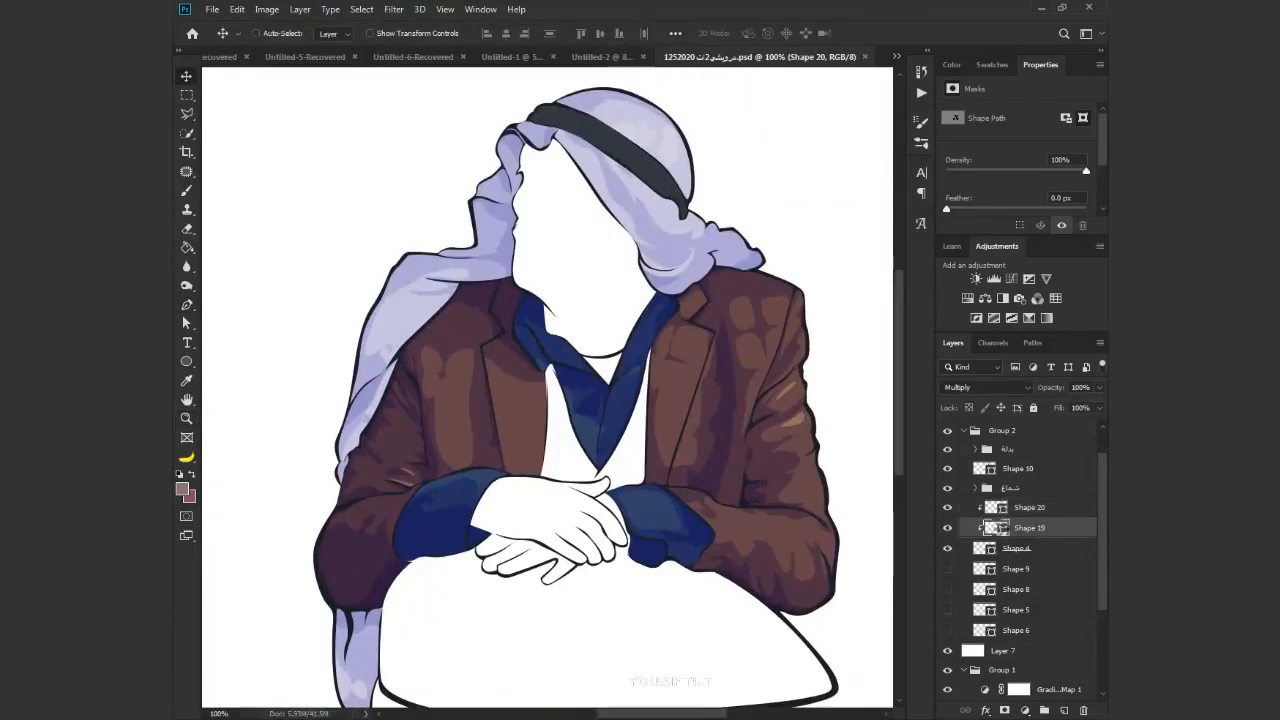
pyautogui.doubleClick(991, 507)
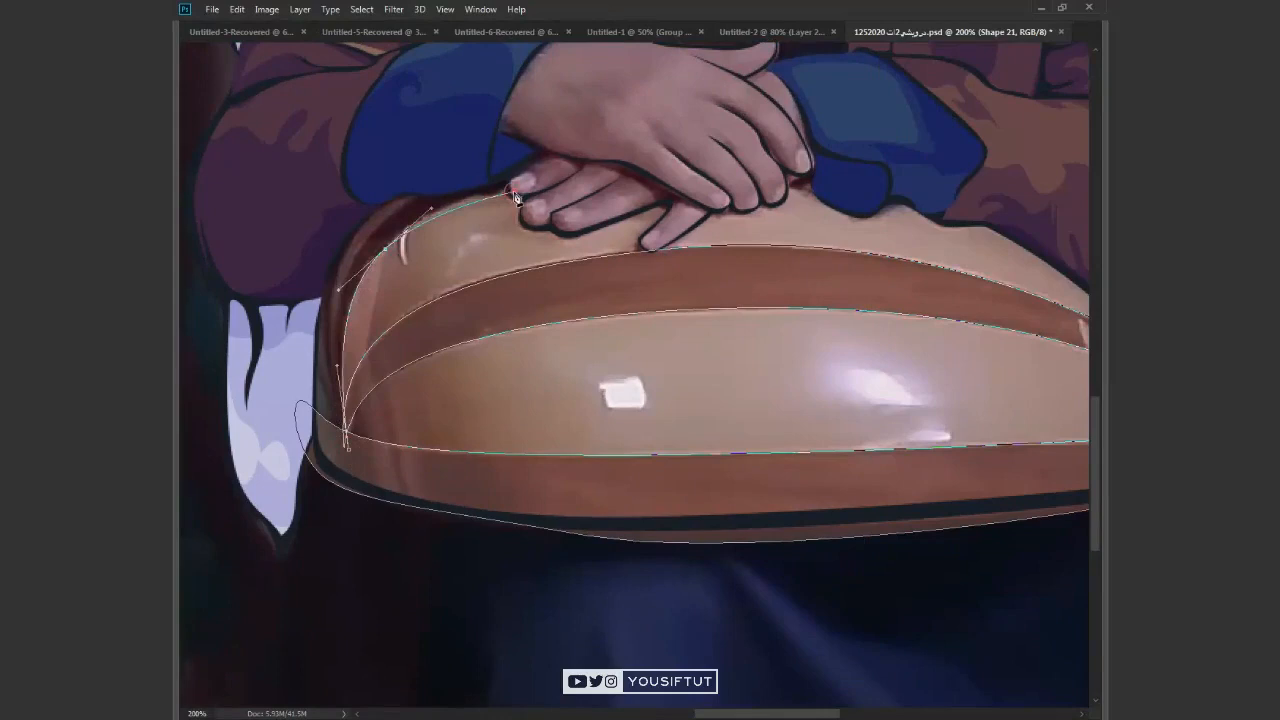
# Trace the dark edge piece along the cushion's upper left side and give the cushion's band shape a darker brown fill
pyautogui.click(514, 192)
pyautogui.click(505, 177)
pyautogui.click(418, 190)
pyautogui.moveTo(345, 431)
pyautogui.mouseDown()
pyautogui.moveTo(405, 647)
pyautogui.moveTo(352, 461)
pyautogui.mouseUp()
pyautogui.click(355, 227)
pyautogui.moveTo(322, 288); pyautogui.dragTo(317, 314)
pyautogui.moveTo(345, 431); pyautogui.dragTo(352, 463)
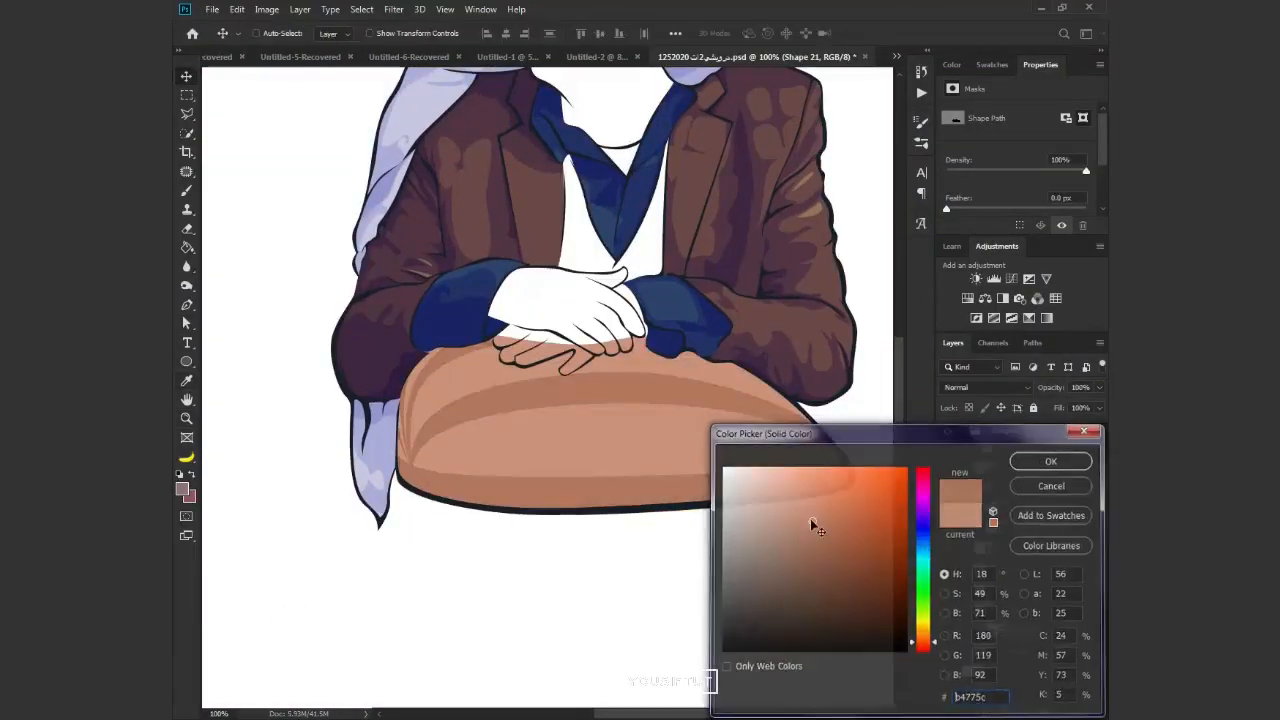
pyautogui.moveTo(814, 523); pyautogui.dragTo(849, 547)
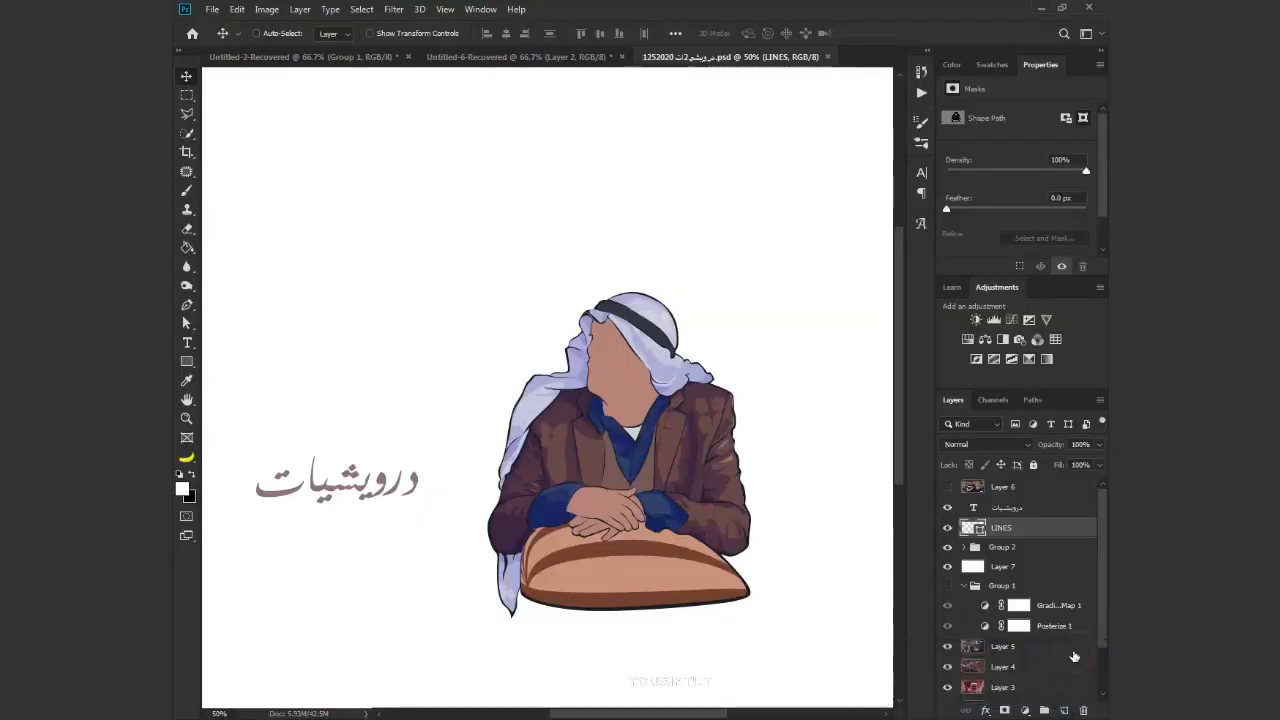
# Raise the Posterize levels and move the Posterize adjustment above the Gradient Map
pyautogui.click(630, 401)
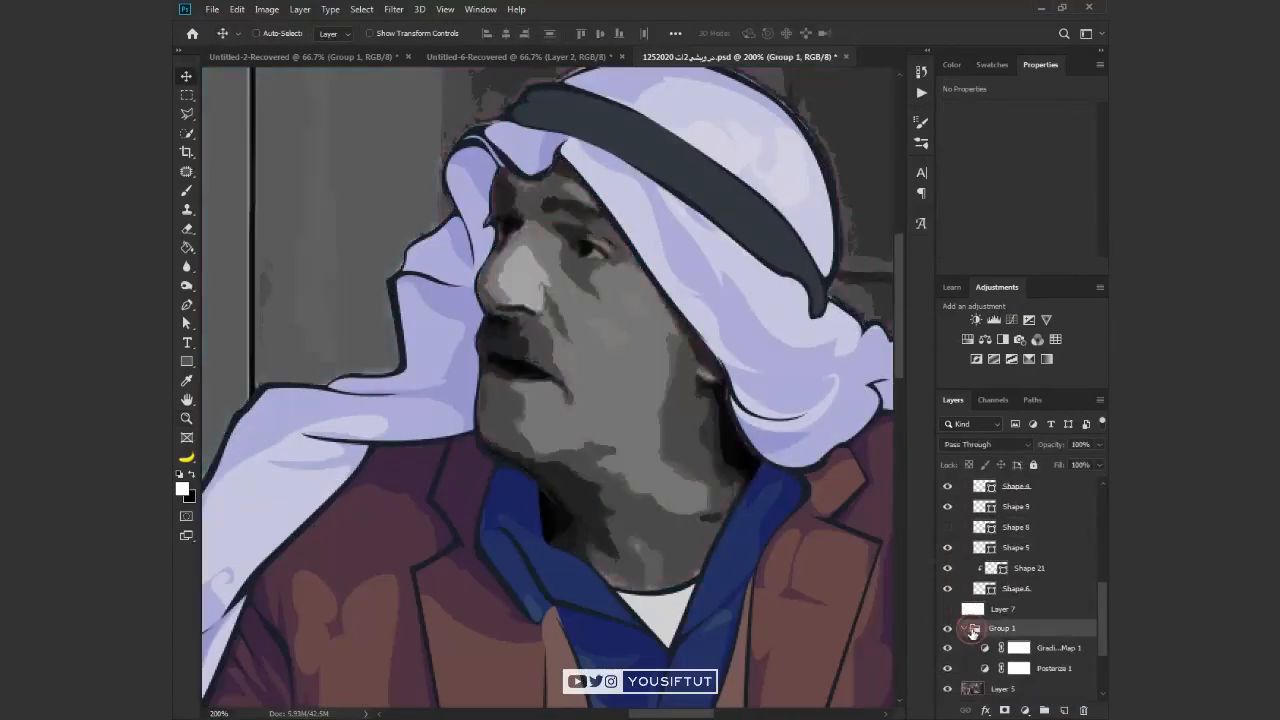
pyautogui.click(947, 649)
pyautogui.click(947, 649)
pyautogui.click(985, 668)
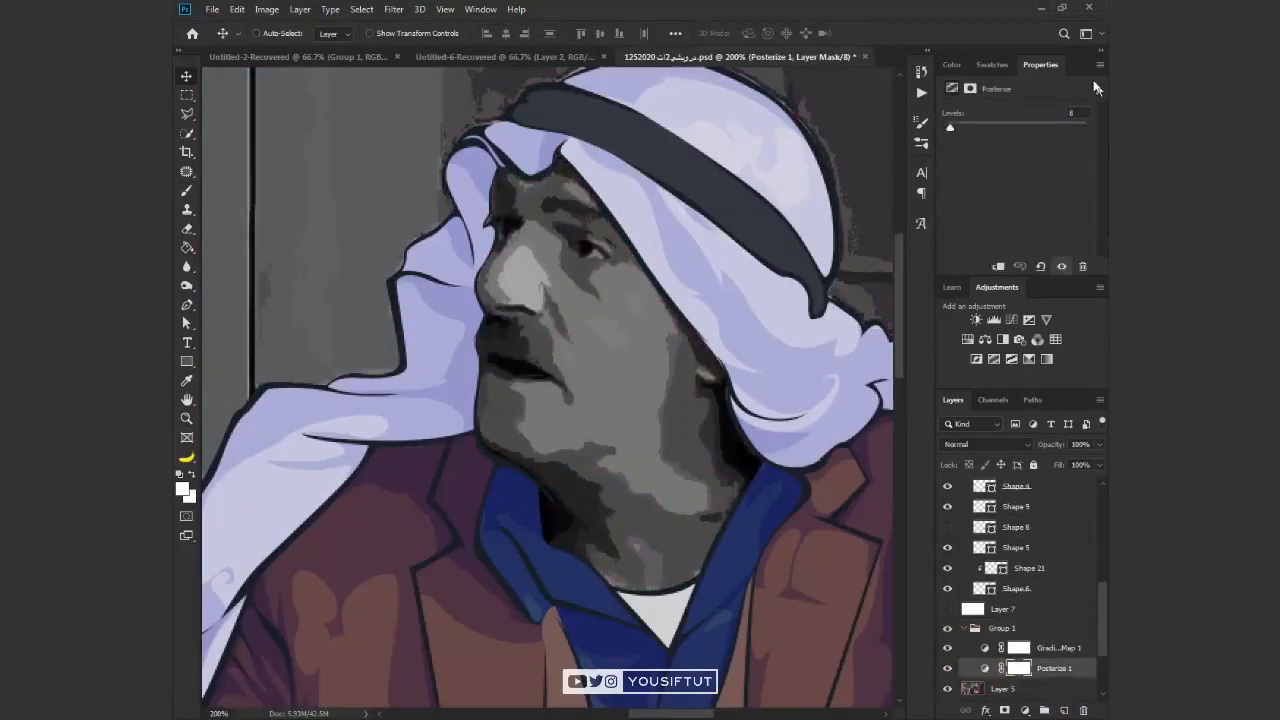
pyautogui.press('Up')
pyautogui.press('Up')
pyautogui.press('Up')
pyautogui.press('Up')
pyautogui.moveTo(1040, 668); pyautogui.dragTo(1028, 640)
pyautogui.press('Up')
# Start a face shadow shape above the face base at 20% opacity, tracing the nose tip and nostril
pyautogui.press('z')
pyautogui.click(626, 349)
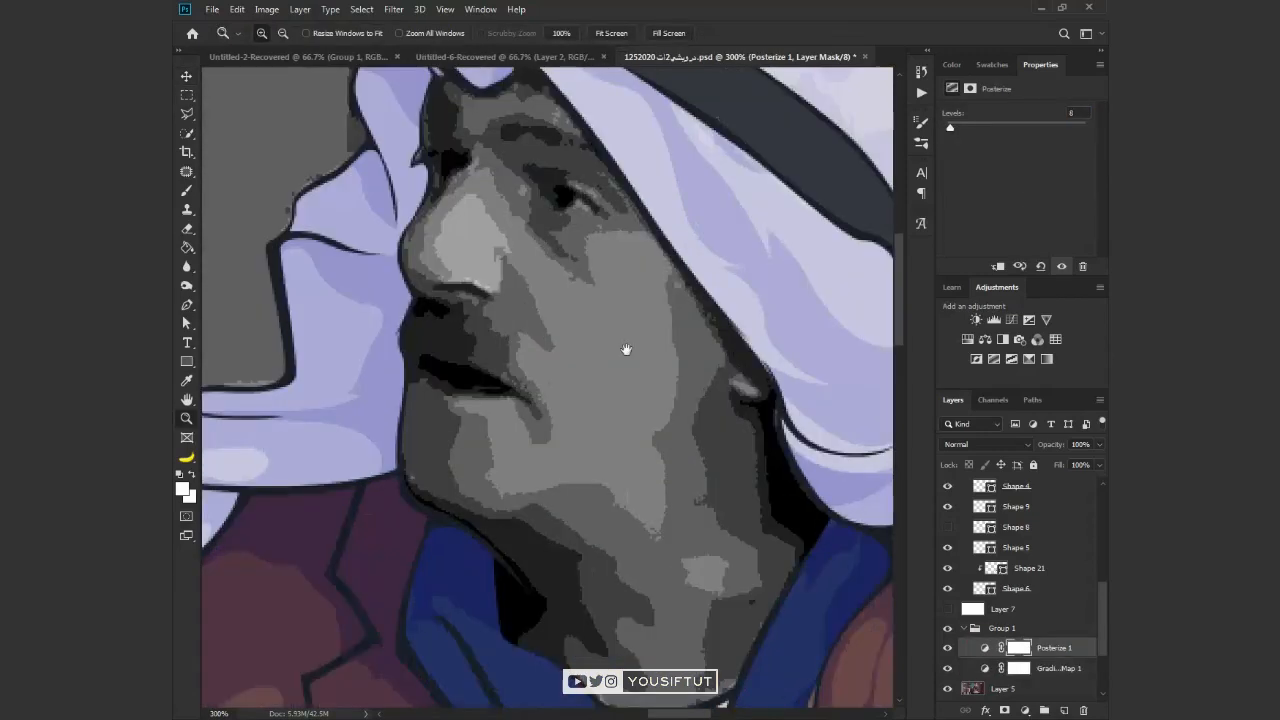
pyautogui.scroll(1, 1020, 568)
pyautogui.click(1018, 568)
pyautogui.click(523, 342)
pyautogui.press('p')
pyautogui.press('i')
pyautogui.press('p')
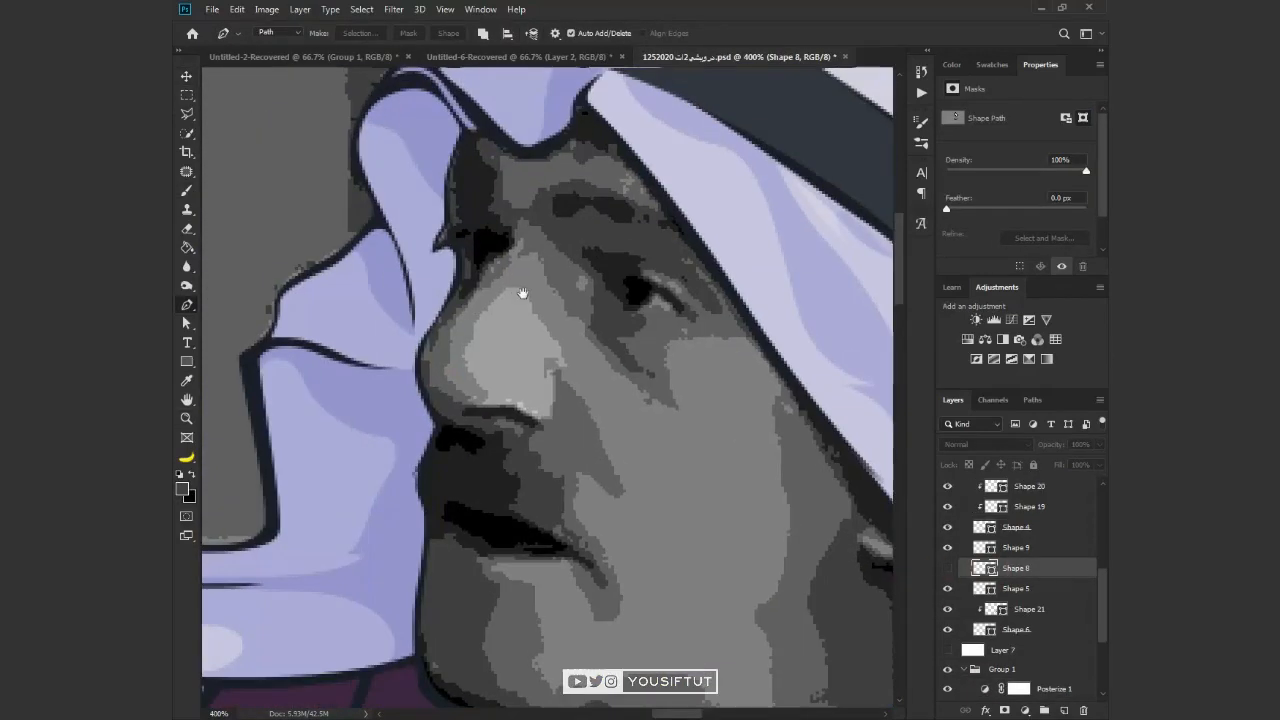
pyautogui.moveTo(418, 358); pyautogui.dragTo(408, 376)
pyautogui.moveTo(470, 406)
pyautogui.mouseDown()
pyautogui.moveTo(508, 410)
pyautogui.moveTo(495, 406)
pyautogui.mouseUp()
pyautogui.press('2')
pyautogui.hotkey('ctrl', '+')
pyautogui.hotkey('ctrl', '+')
pyautogui.moveTo(520, 421); pyautogui.dragTo(528, 441)
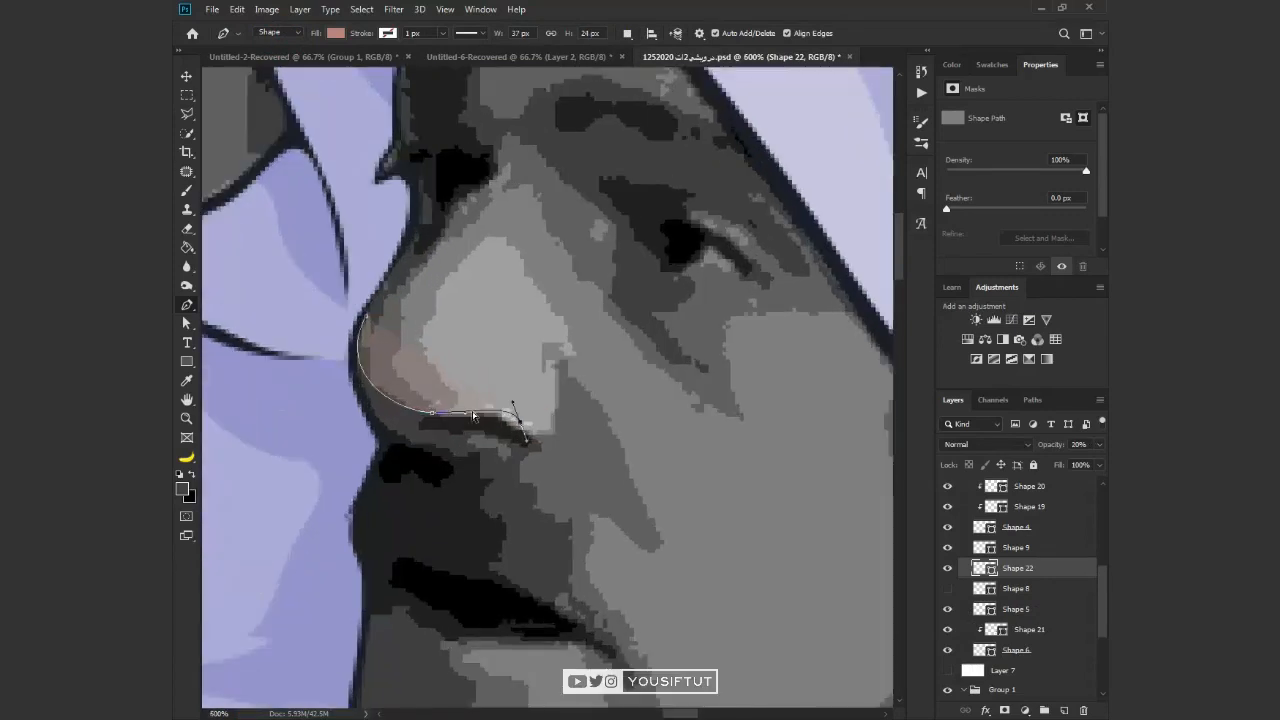
# Carry the face shadow path along the smile line and around the mouth corner to below the lower lip
pyautogui.moveTo(585, 567); pyautogui.dragTo(587, 576)
pyautogui.moveTo(617, 615); pyautogui.dragTo(599, 369)
pyautogui.moveTo(598, 456); pyautogui.dragTo(582, 471)
pyautogui.click(555, 430)
pyautogui.click(589, 447)
pyautogui.moveTo(549, 408); pyautogui.dragTo(538, 379)
pyautogui.moveTo(484, 366); pyautogui.dragTo(434, 415)
pyautogui.click(393, 370)
# Continue the face shadow path along the chin and jaw and down the front of the neck
pyautogui.moveTo(541, 587); pyautogui.dragTo(563, 588)
pyautogui.moveTo(637, 623); pyautogui.dragTo(665, 650)
pyautogui.moveTo(665, 650); pyautogui.dragTo(438, 387)
pyautogui.moveTo(516, 452); pyautogui.dragTo(520, 472)
pyautogui.moveTo(586, 566); pyautogui.dragTo(584, 602)
pyautogui.moveTo(537, 544); pyautogui.dragTo(630, 467)
pyautogui.moveTo(650, 524); pyautogui.dragTo(671, 537)
pyautogui.moveTo(694, 612); pyautogui.dragTo(690, 633)
pyautogui.moveTo(610, 573); pyautogui.dragTo(610, 556)
pyautogui.keyDown('alt'); pyautogui.click(610, 573); pyautogui.keyUp('alt')
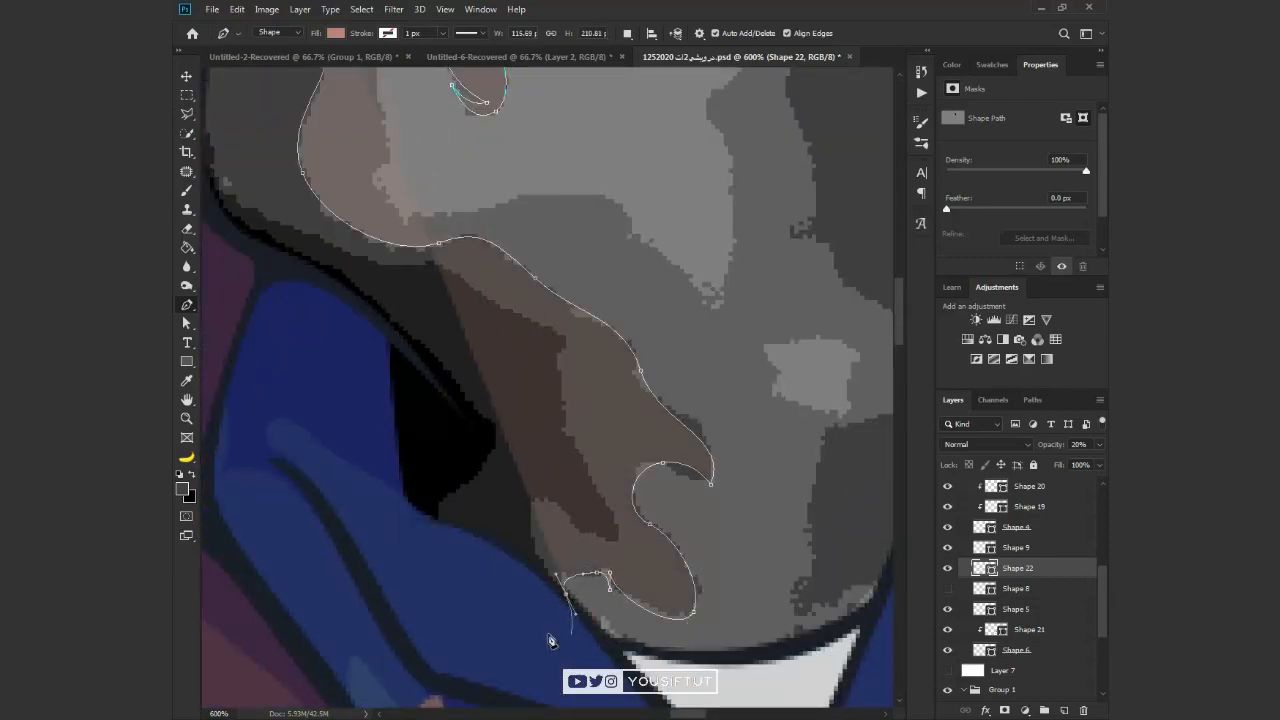
# Close the face shadow path along the shirt collar and up the outer edge of the face
pyautogui.moveTo(577, 616); pyautogui.dragTo(579, 620)
pyautogui.moveTo(400, 260); pyautogui.dragTo(600, 615)
pyautogui.click(397, 351)
pyautogui.moveTo(420, 350); pyautogui.dragTo(432, 586)
pyautogui.moveTo(420, 523); pyautogui.dragTo(412, 481)
# Draw a separate shadow shape up the side of the nose toward the inner eye corner
pyautogui.click(428, 282)
pyautogui.click(437, 293)
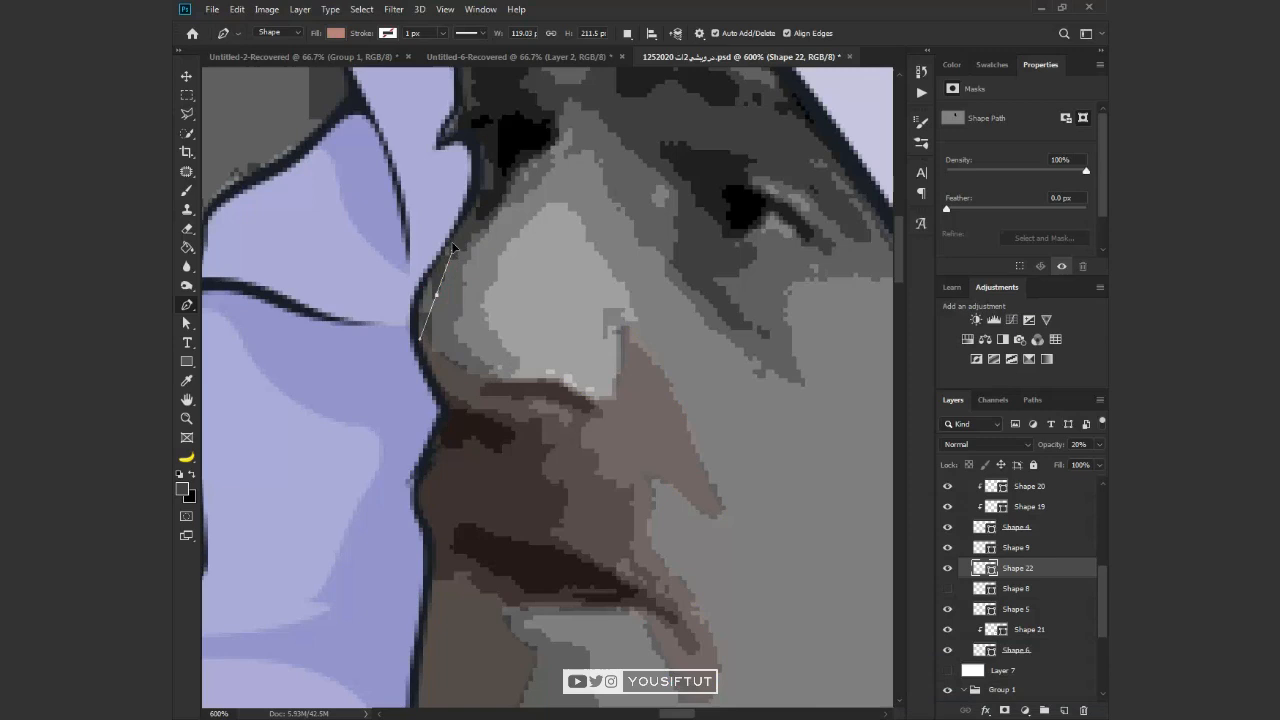
pyautogui.moveTo(483, 230); pyautogui.dragTo(492, 221)
pyautogui.moveTo(553, 135); pyautogui.dragTo(568, 238)
# Compare the two face shadow shapes with the grayscale reference by hiding and showing them
pyautogui.press('i')
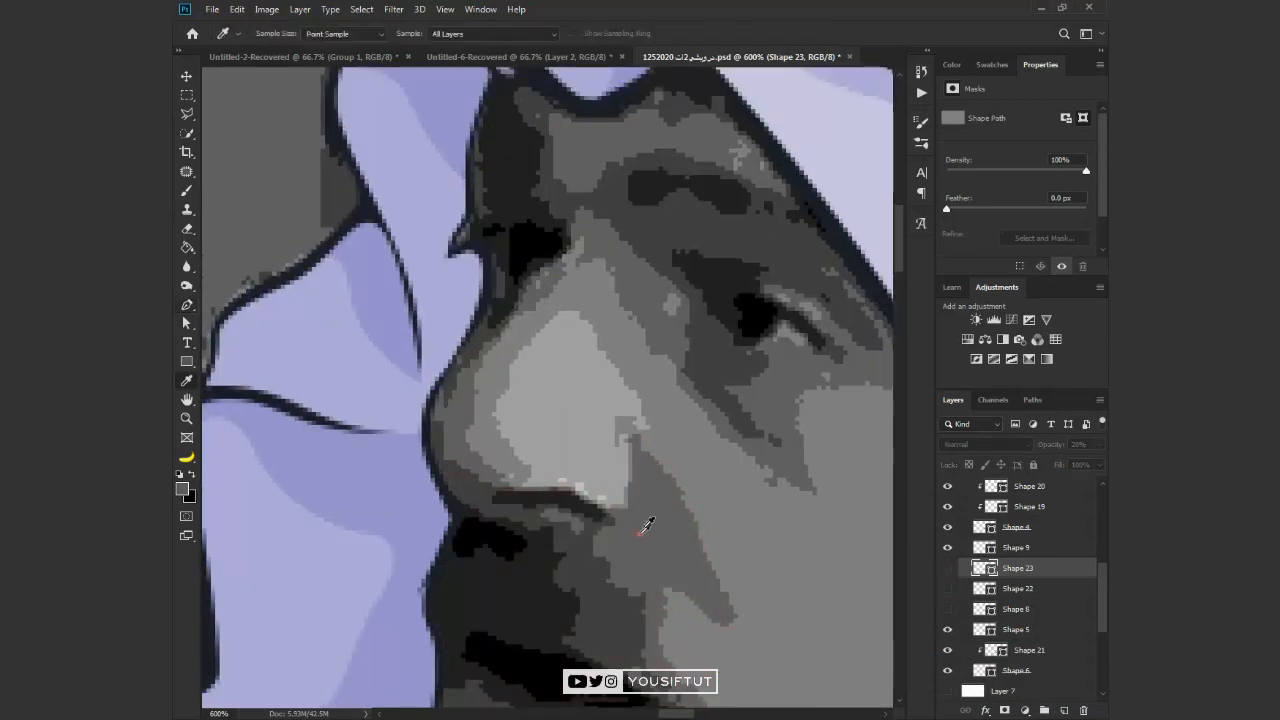
pyautogui.click(947, 590)
pyautogui.click(947, 590)
pyautogui.moveTo(680, 530); pyautogui.dragTo(609, 233)
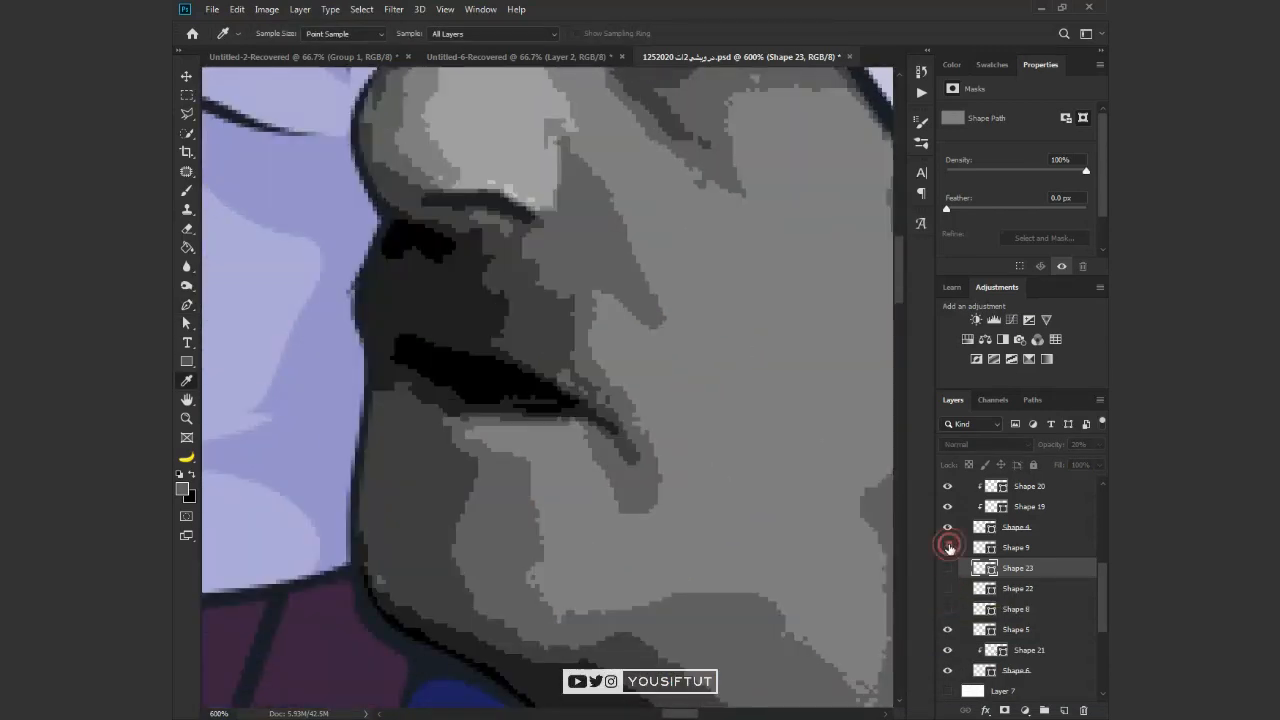
pyautogui.click(947, 568)
pyautogui.press('v')
pyautogui.moveTo(650, 480); pyautogui.dragTo(556, 249)
pyautogui.click(948, 589)
# Delete the mouth-corner section of the face shadow path and redraw it up to the nose, with opacity at 10%
pyautogui.moveTo(560, 300); pyautogui.dragTo(602, 489)
pyautogui.press('a')
pyautogui.moveTo(598, 450); pyautogui.dragTo(631, 509)
pyautogui.press('Delete')
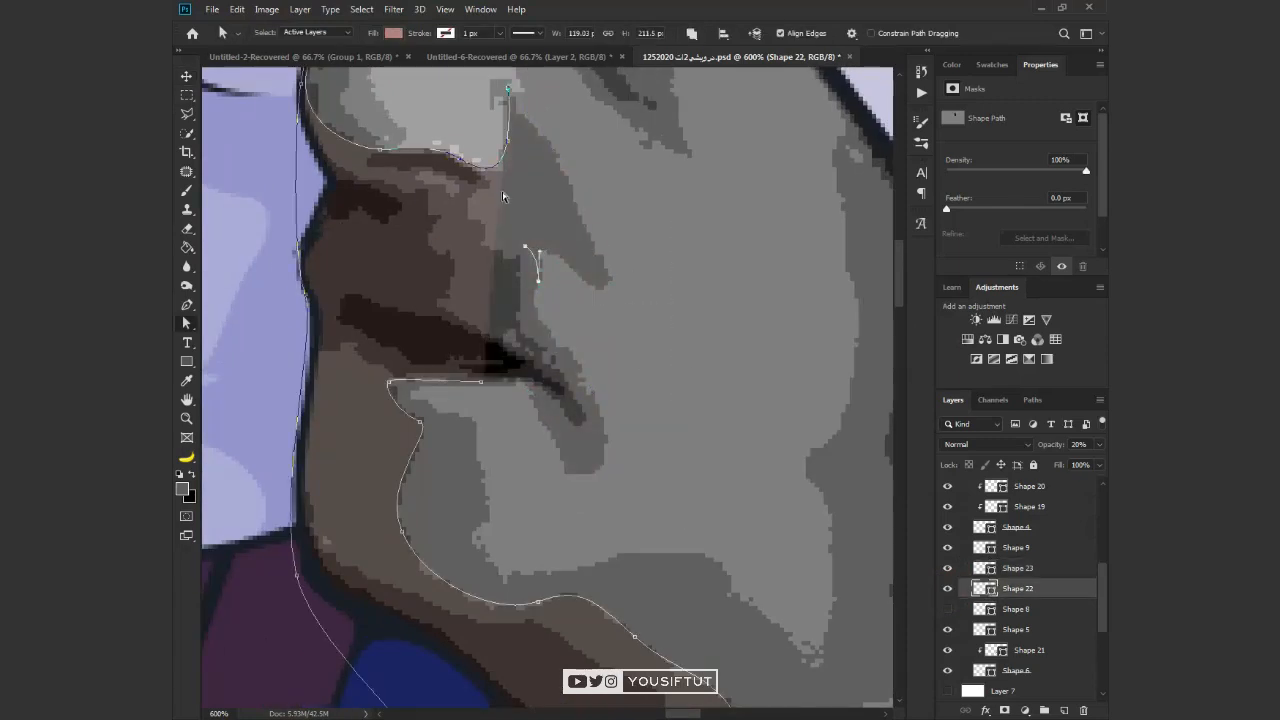
pyautogui.press('p')
pyautogui.moveTo(565, 413); pyautogui.dragTo(572, 438)
pyautogui.press('1')
pyautogui.click(508, 334)
pyautogui.moveTo(505, 190); pyautogui.dragTo(567, 377)
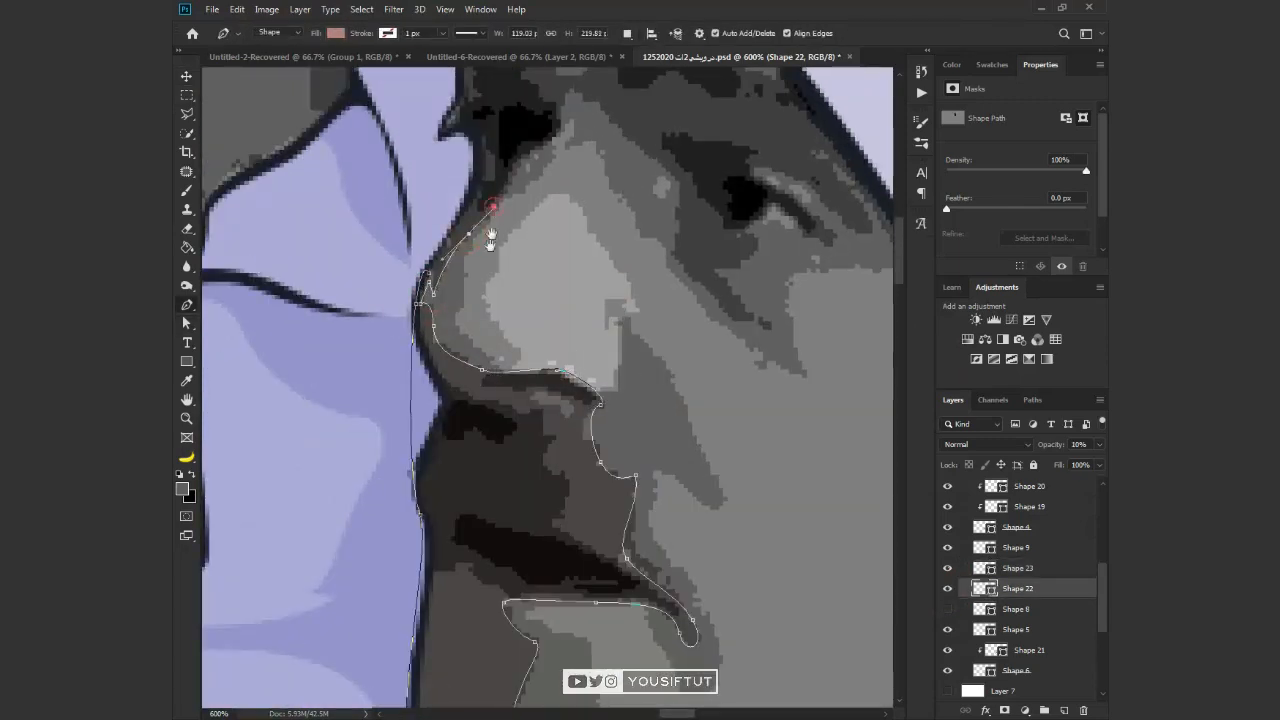
# Extend the face shadow path up the nose bridge and around the eye and the crease below it
pyautogui.moveTo(491, 240); pyautogui.dragTo(478, 383)
pyautogui.click(537, 288)
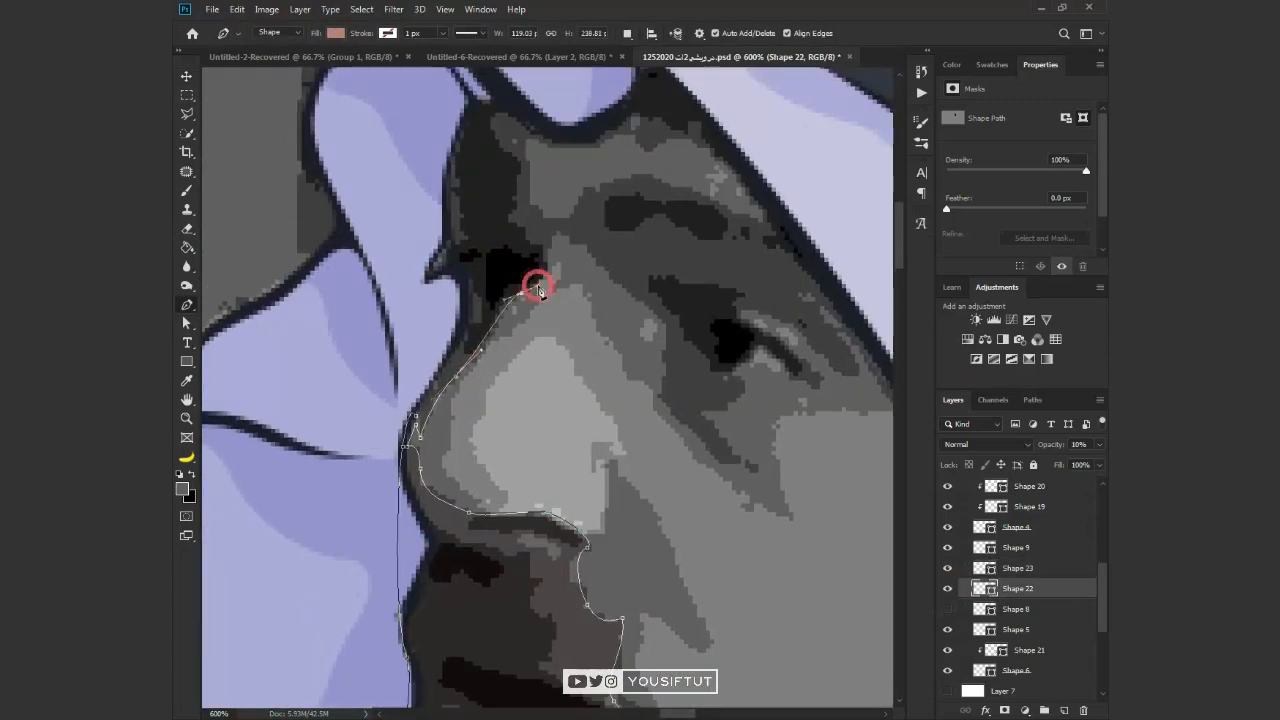
pyautogui.moveTo(745, 379); pyautogui.dragTo(717, 360)
pyautogui.click(771, 314)
pyautogui.click(837, 372)
pyautogui.moveTo(843, 382); pyautogui.dragTo(690, 455)
pyautogui.click(658, 374)
pyautogui.moveTo(766, 514); pyautogui.dragTo(706, 440)
pyautogui.click(755, 484)
# Close the face shadow around the forehead and down along the headscarf edge, and set the shape's opacity to 100%
pyautogui.click(531, 169)
pyautogui.moveTo(470, 186); pyautogui.dragTo(353, 215)
pyautogui.moveTo(317, 208); pyautogui.dragTo(442, 222)
pyautogui.press('0')
pyautogui.press('1')
pyautogui.moveTo(549, 211); pyautogui.dragTo(558, 231)
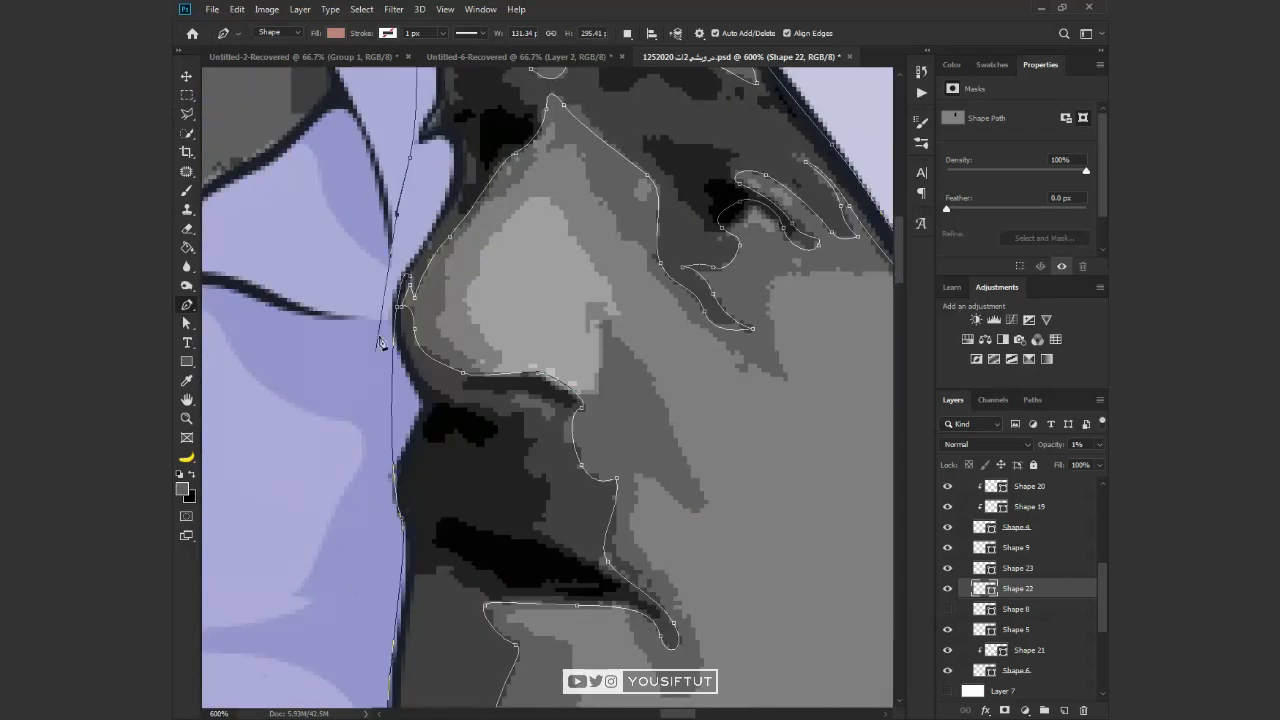
pyautogui.press('0')
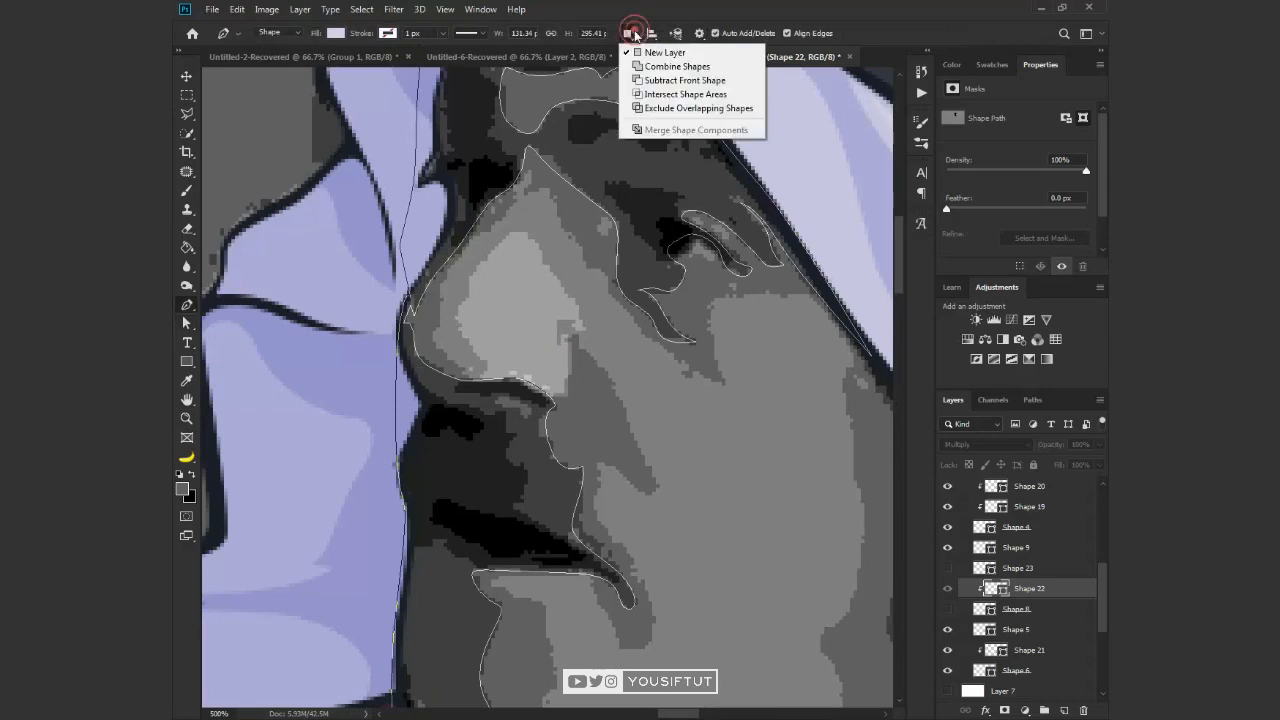
# Draw a lighter-tone shadow area along the nose side and smile line and down past the mouth corner
pyautogui.click(474, 238)
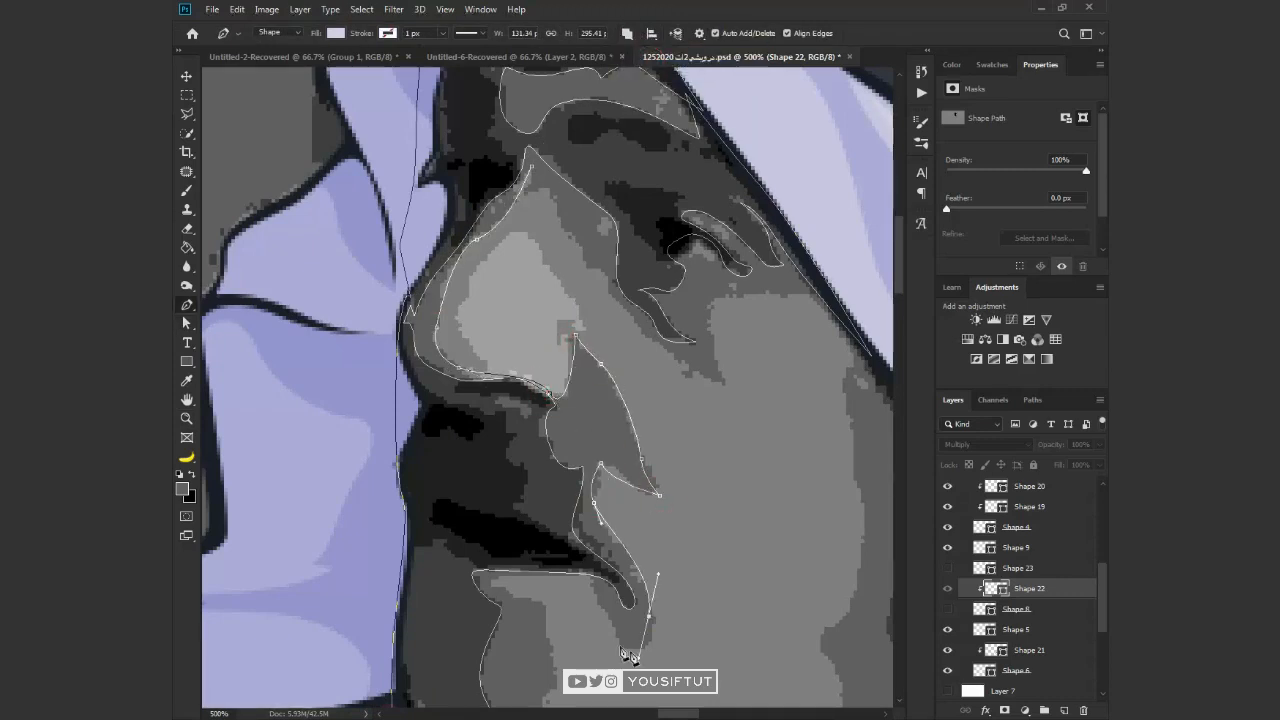
pyautogui.moveTo(492, 580); pyautogui.dragTo(490, 588)
pyautogui.moveTo(542, 605); pyautogui.dragTo(554, 603)
pyautogui.moveTo(556, 650); pyautogui.dragTo(594, 323)
pyautogui.moveTo(591, 347); pyautogui.dragTo(598, 389)
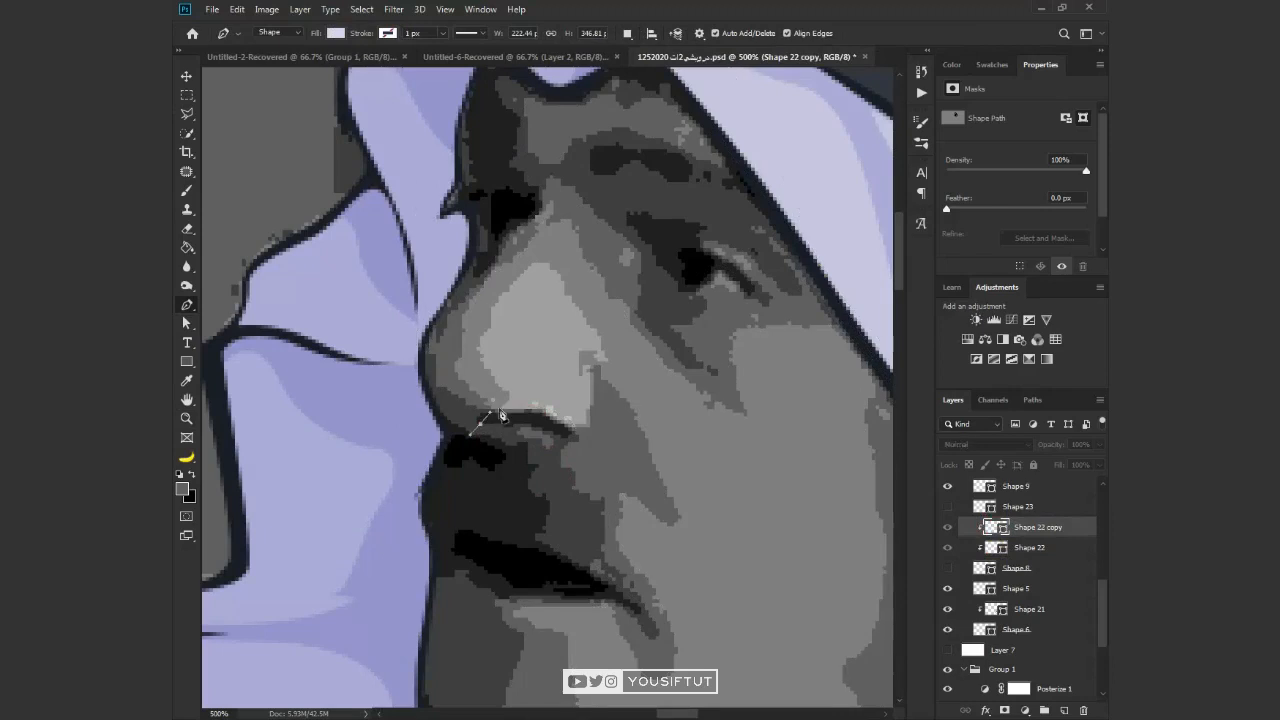
# Draw a darker shadow shape from under the nose across the upper lip and mouth
pyautogui.click(500, 415)
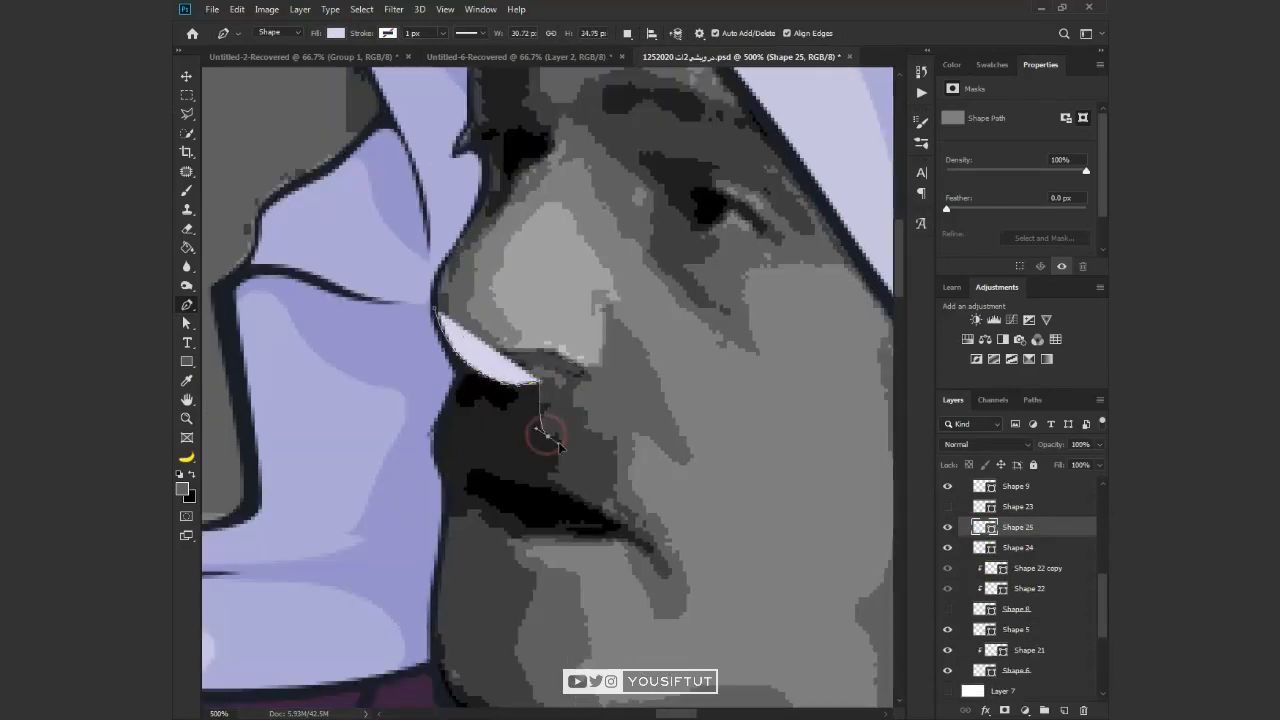
pyautogui.click(657, 557)
pyautogui.click(457, 514)
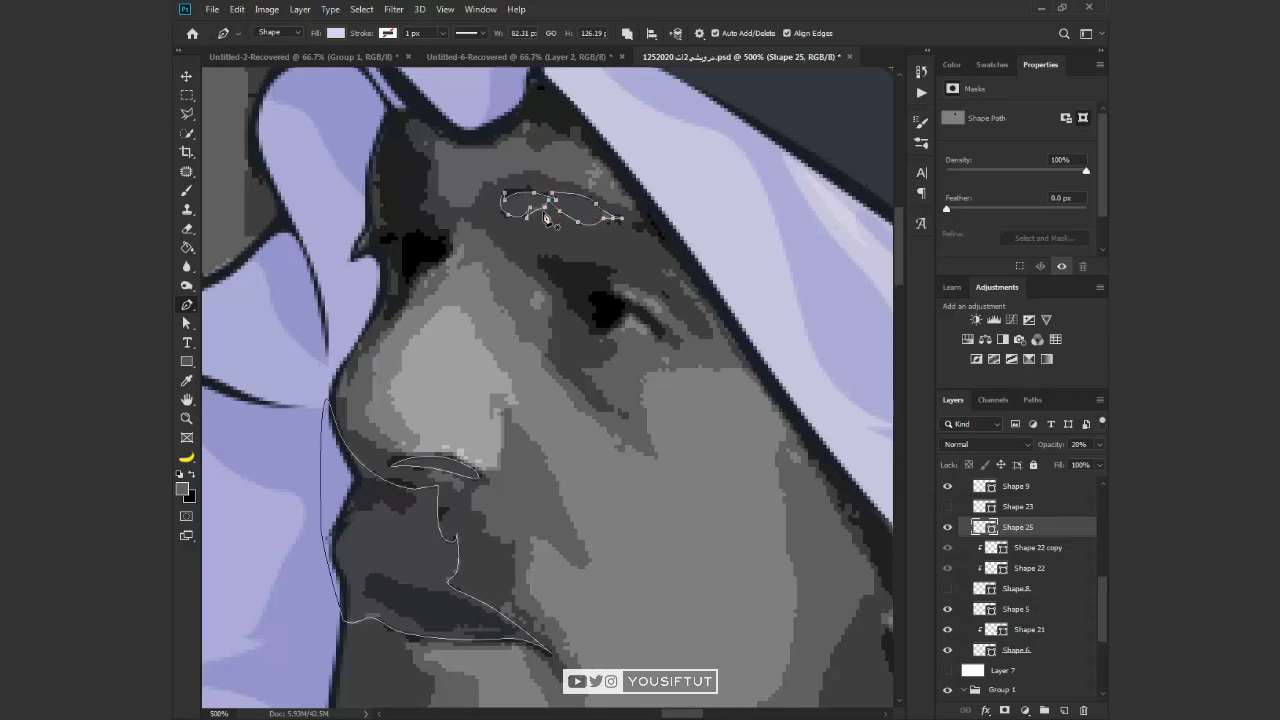
# Trace a dark shadow piece along the forehead hairline and back along the headscarf edge
pyautogui.moveTo(487, 246); pyautogui.dragTo(548, 251)
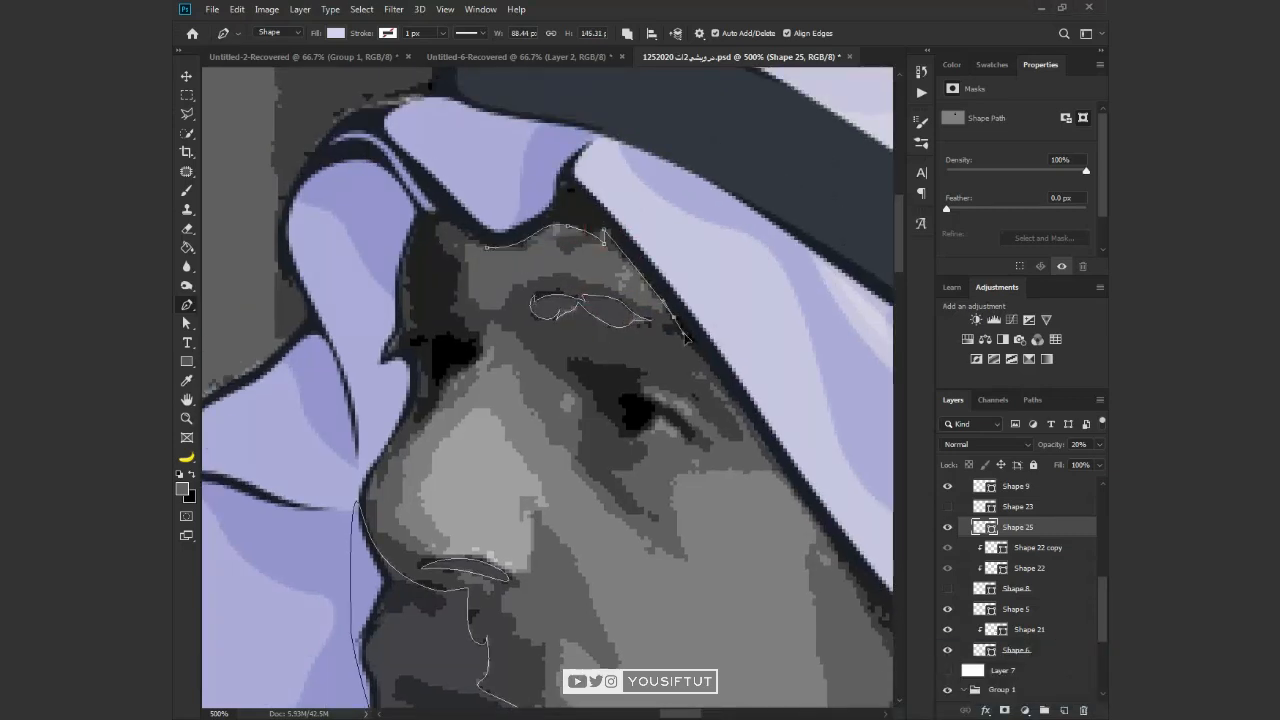
pyautogui.click(725, 381)
pyautogui.click(590, 182)
pyautogui.click(512, 214)
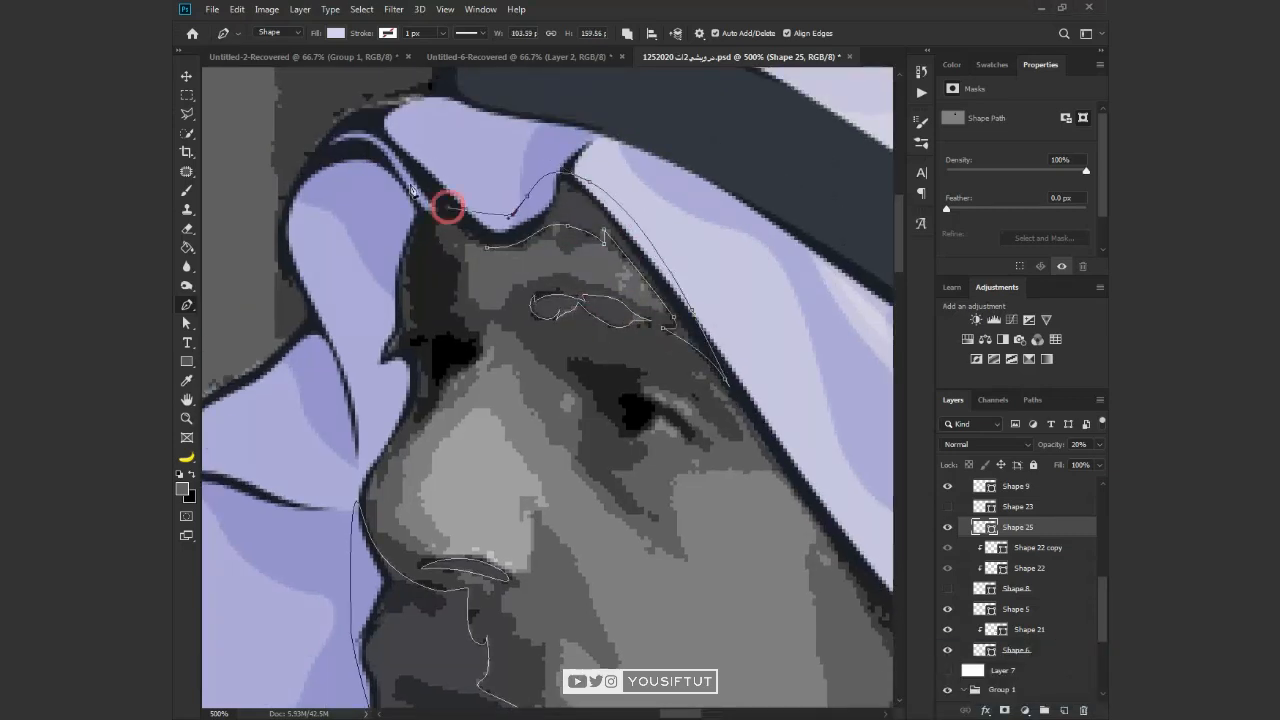
# Trace and close the dark shadow piece from the headscarf edge around the far eye socket, and set the shape's opacity to 1%
pyautogui.click(450, 207)
pyautogui.click(407, 277)
pyautogui.click(396, 357)
pyautogui.click(425, 394)
pyautogui.click(414, 419)
pyautogui.click(465, 331)
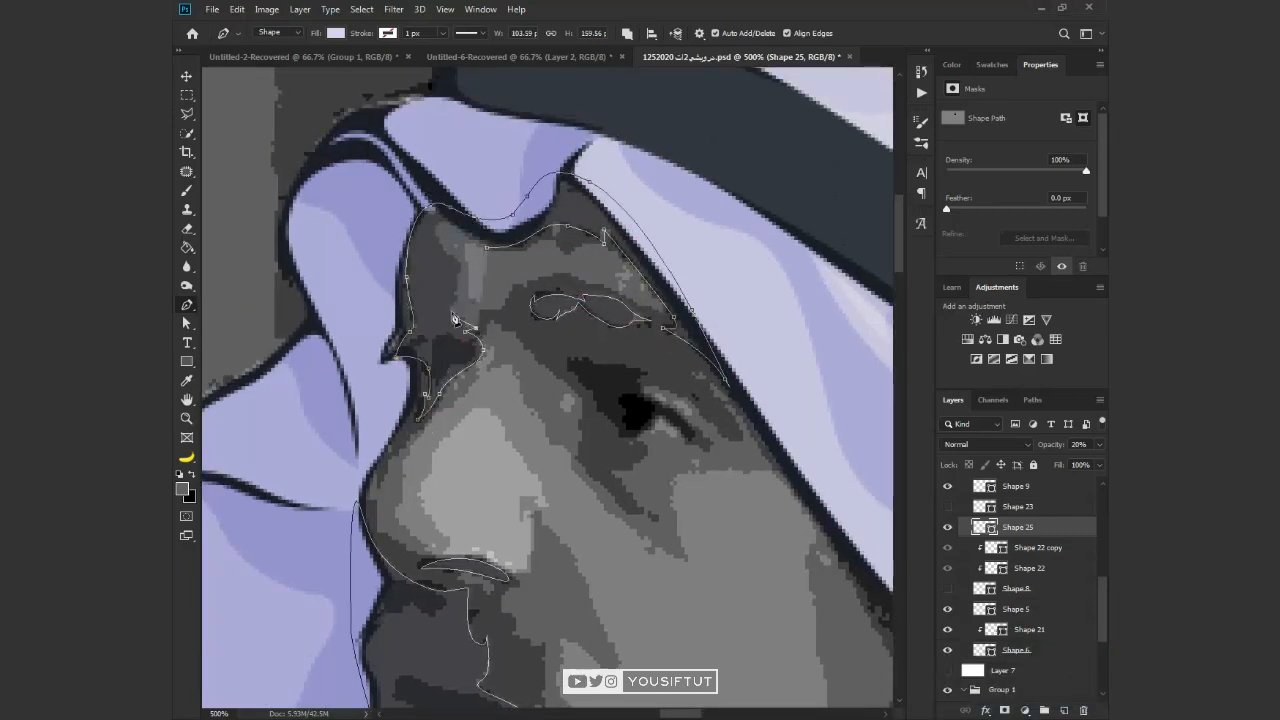
pyautogui.click(476, 328)
pyautogui.moveTo(451, 306); pyautogui.dragTo(444, 288)
pyautogui.press('0')
pyautogui.press('1')
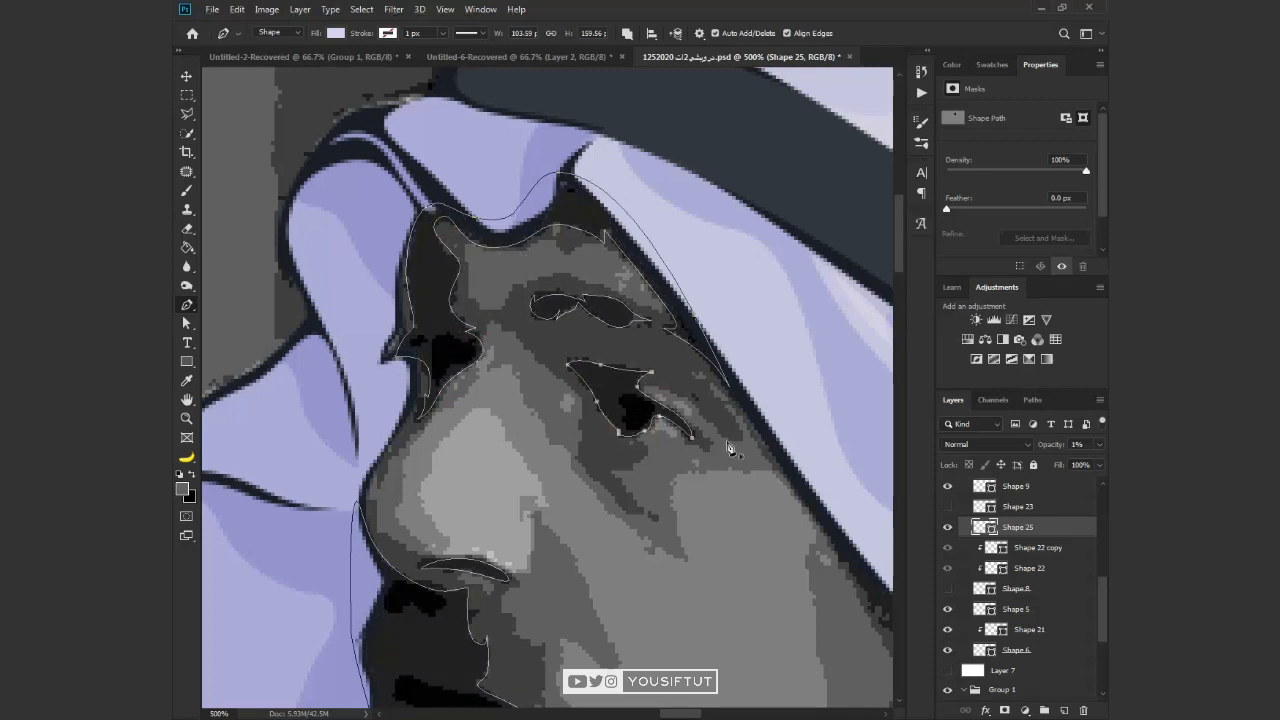
# Draw a dark shadow piece along the headscarf edge, around the earlobe and down the neck to the collar
pyautogui.moveTo(729, 447); pyautogui.dragTo(521, 165)
pyautogui.moveTo(713, 489); pyautogui.dragTo(730, 513)
pyautogui.moveTo(751, 530); pyautogui.dragTo(723, 408)
pyautogui.click(778, 452)
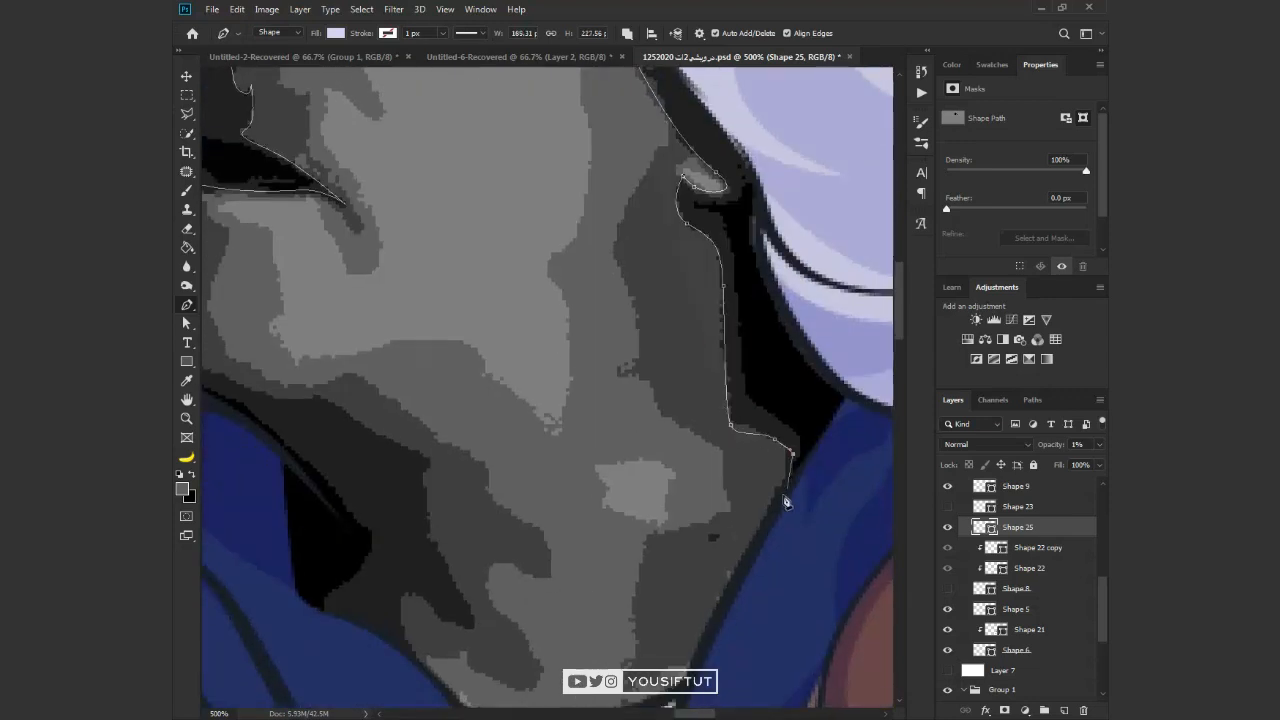
pyautogui.moveTo(873, 398); pyautogui.dragTo(888, 360)
pyautogui.moveTo(640, 230); pyautogui.dragTo(711, 567)
# Trace and close a dark shadow piece from the chin along the jaw underside and down the front of the neck
pyautogui.press('Tab')
pyautogui.moveTo(224, 250); pyautogui.dragTo(229, 343)
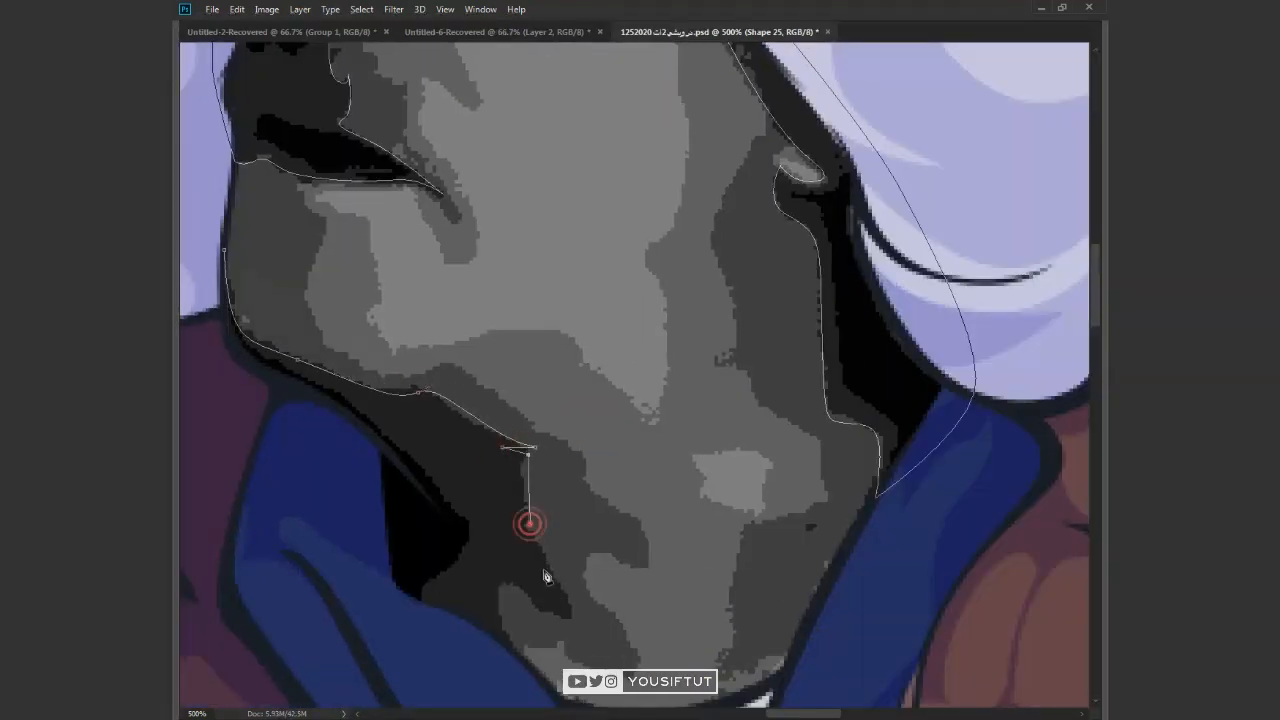
pyautogui.click(497, 570)
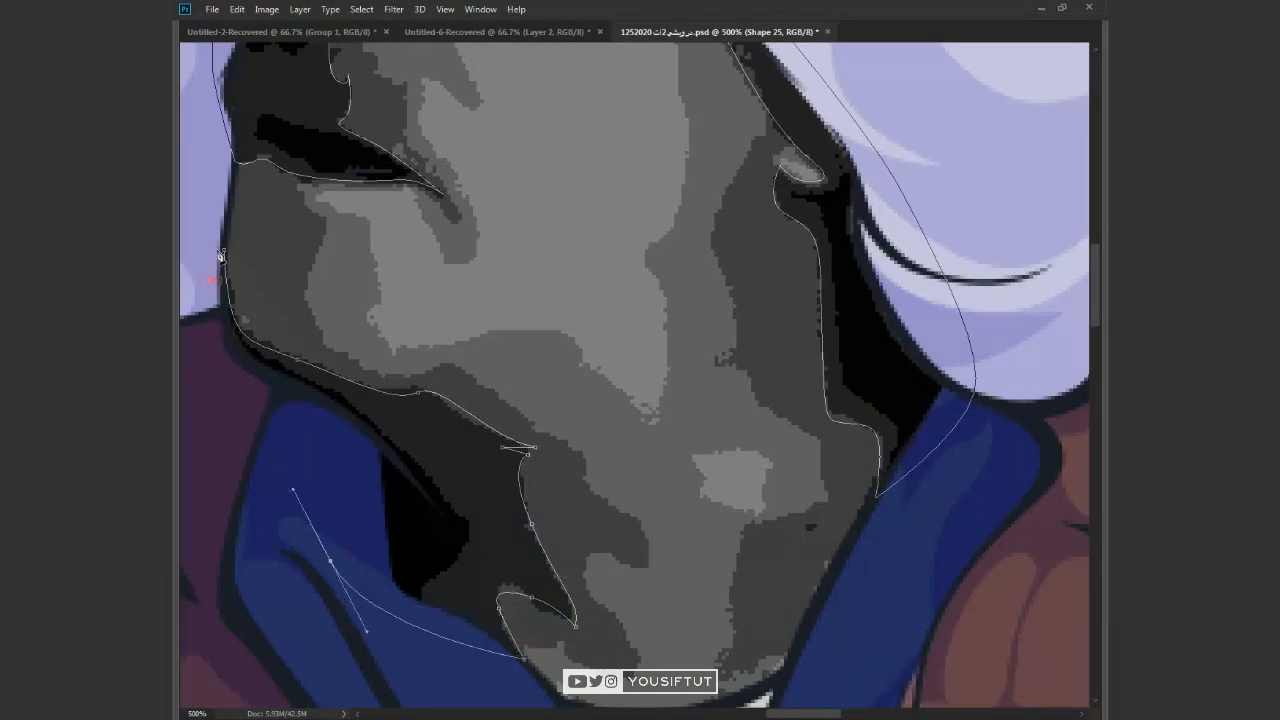
pyautogui.click(223, 251)
pyautogui.press('Tab')
# Clip the dark shadow shape to the face base, blend it with Multiply at 100% opacity, and compare it with the photo
pyautogui.click(946, 589)
pyautogui.hotkey('ctrl', '-')
pyautogui.press('0')
pyautogui.press('v')
pyautogui.click(985, 445)
pyautogui.click(971, 414)
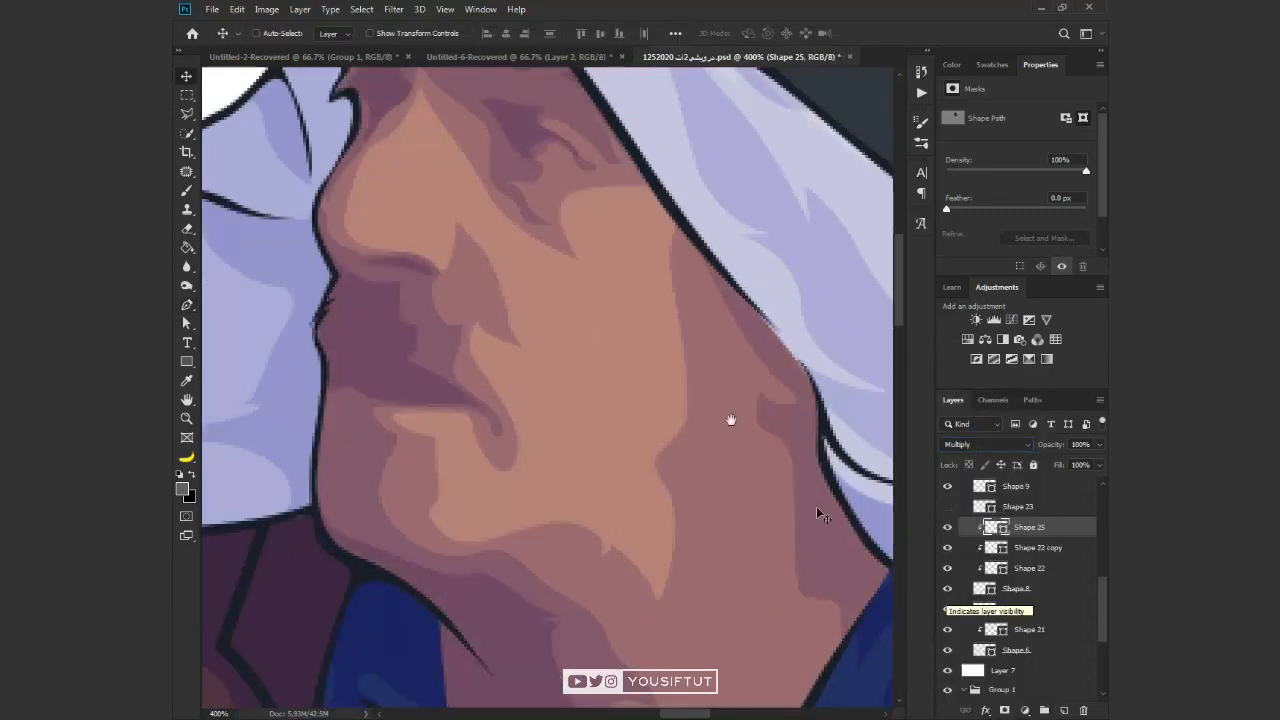
pyautogui.moveTo(731, 420); pyautogui.dragTo(706, 497)
pyautogui.click(947, 589)
pyautogui.click(947, 670)
pyautogui.click(947, 589)
pyautogui.click(947, 589)
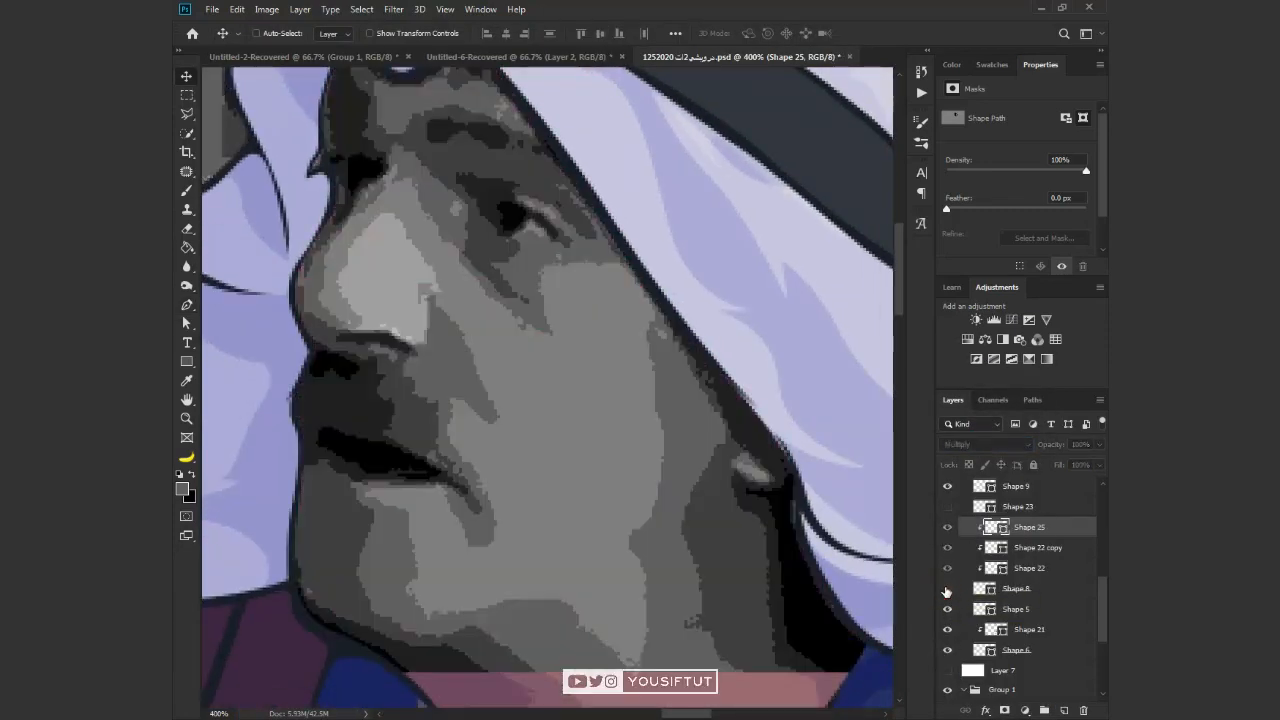
# Add a shadow piece to Shape 22 from the headscarf edge past the front of the ear and down the jaw
pyautogui.press('a')
pyautogui.moveTo(795, 648); pyautogui.dragTo(724, 449)
pyautogui.click(992, 547)
pyautogui.click(992, 527)
pyautogui.click(992, 547)
pyautogui.click(990, 528)
pyautogui.click(989, 543)
pyautogui.moveTo(806, 463); pyautogui.dragTo(711, 397)
pyautogui.click(992, 528)
pyautogui.click(993, 548)
pyautogui.click(997, 569)
pyautogui.press('p')
pyautogui.moveTo(638, 282); pyautogui.dragTo(651, 332)
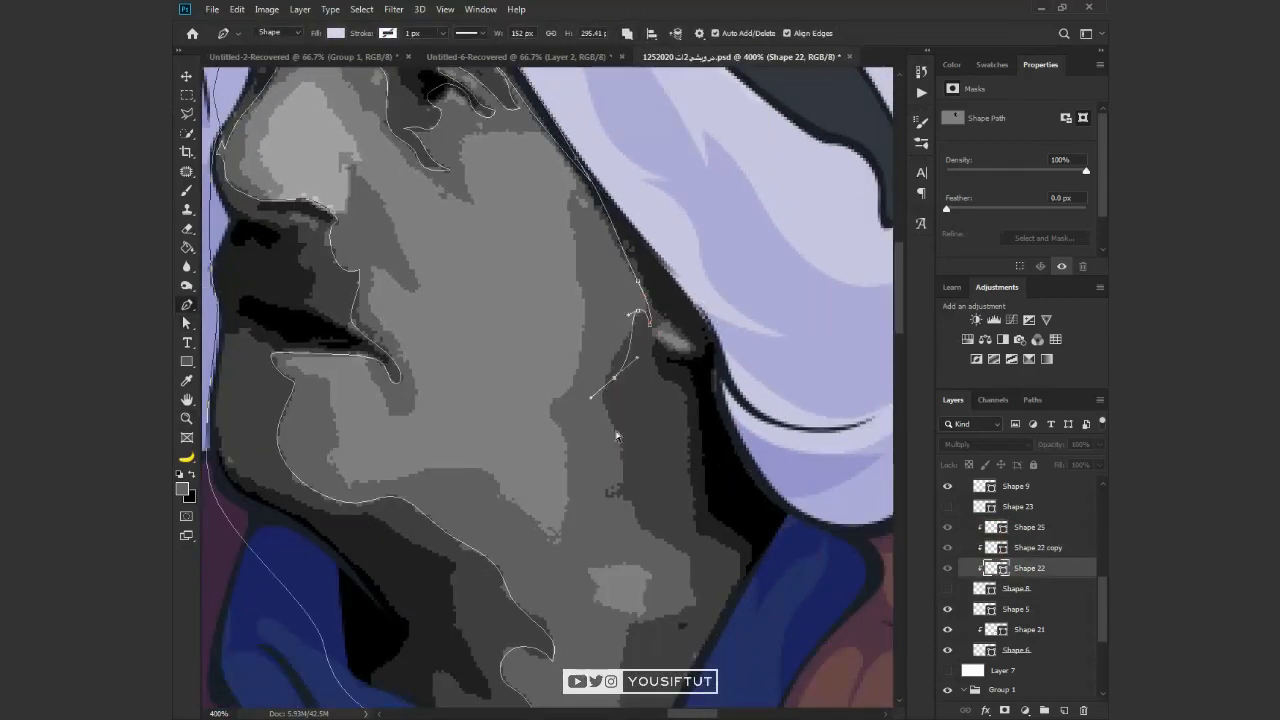
pyautogui.moveTo(640, 490); pyautogui.dragTo(655, 477)
# Continue the Shape 22 shadow down the neck to the collar and close it outside the face over the headscarf
pyautogui.hotkey('ctrl', '=')
pyautogui.moveTo(626, 284); pyautogui.dragTo(529, 29)
pyautogui.moveTo(552, 267); pyautogui.dragTo(542, 271)
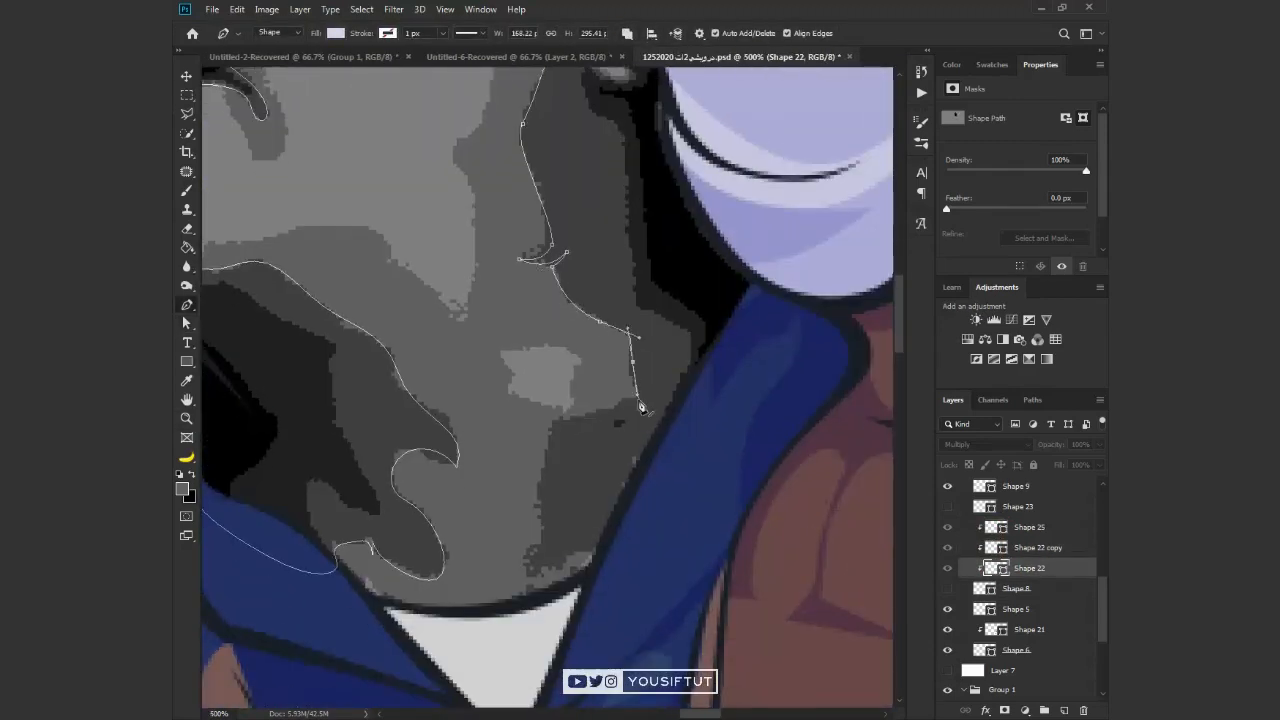
pyautogui.moveTo(766, 226); pyautogui.dragTo(740, 90)
pyautogui.moveTo(700, 130); pyautogui.dragTo(760, 520)
pyautogui.moveTo(703, 585); pyautogui.dragTo(640, 337)
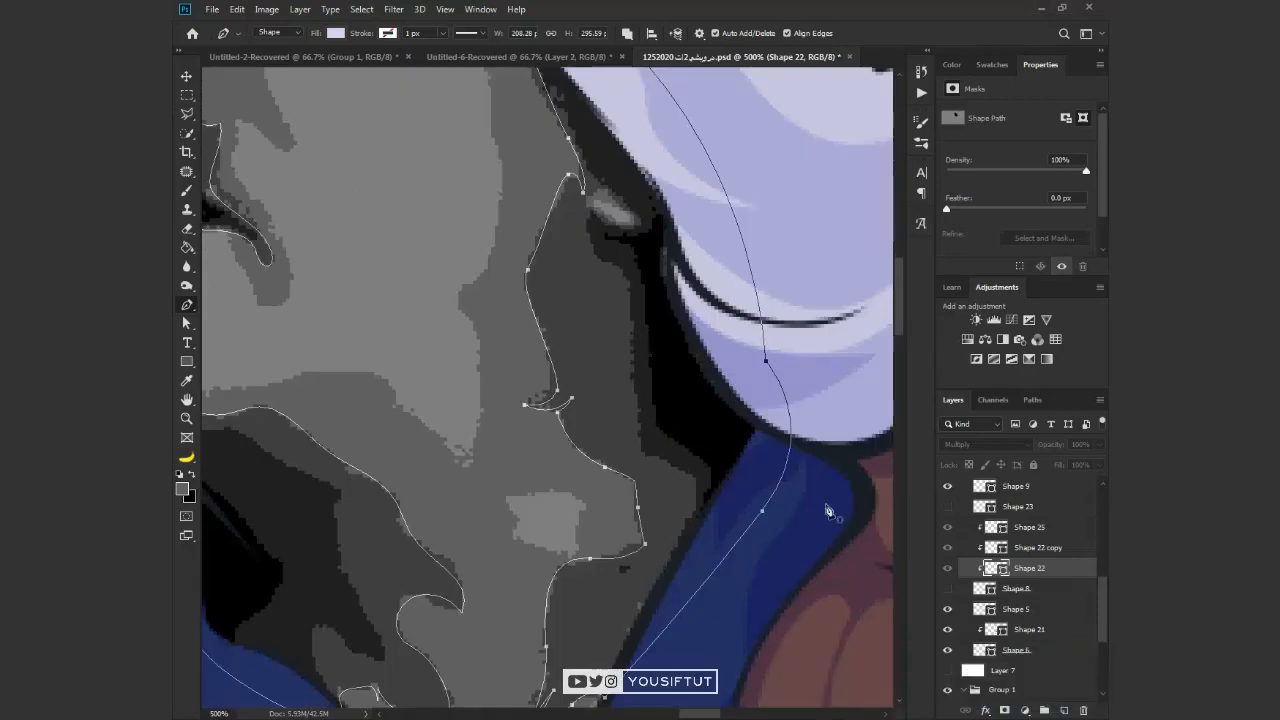
# Show the face base shape again to review the neck shading, and save the document
pyautogui.click(947, 588)
pyautogui.hotkey('ctrl', '-')
pyautogui.hotkey('ctrl', '-')
pyautogui.hotkey('ctrl', '-')
pyautogui.moveTo(674, 409); pyautogui.dragTo(701, 483)
pyautogui.press('v')
pyautogui.hotkey('ctrl', 's')
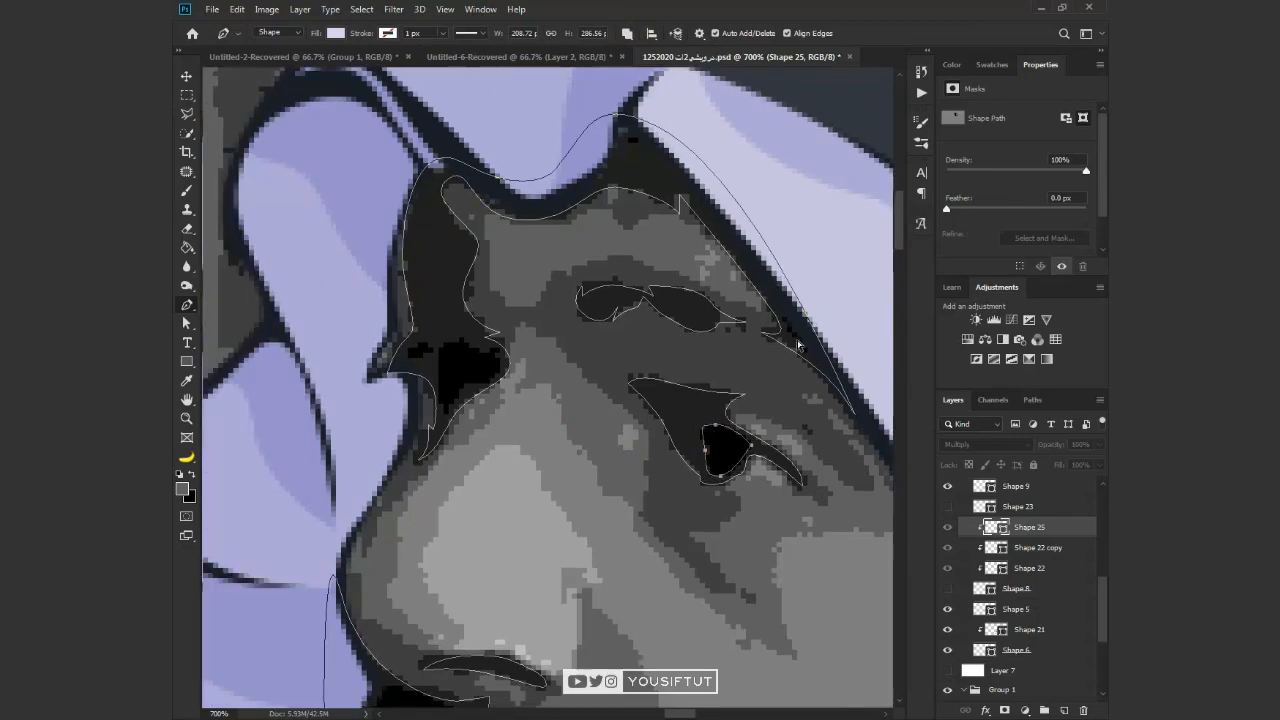
# Draw the darkest shadow pieces in the far eye socket, the nostril and the mouth line on Shape 25 copy
pyautogui.click(474, 384)
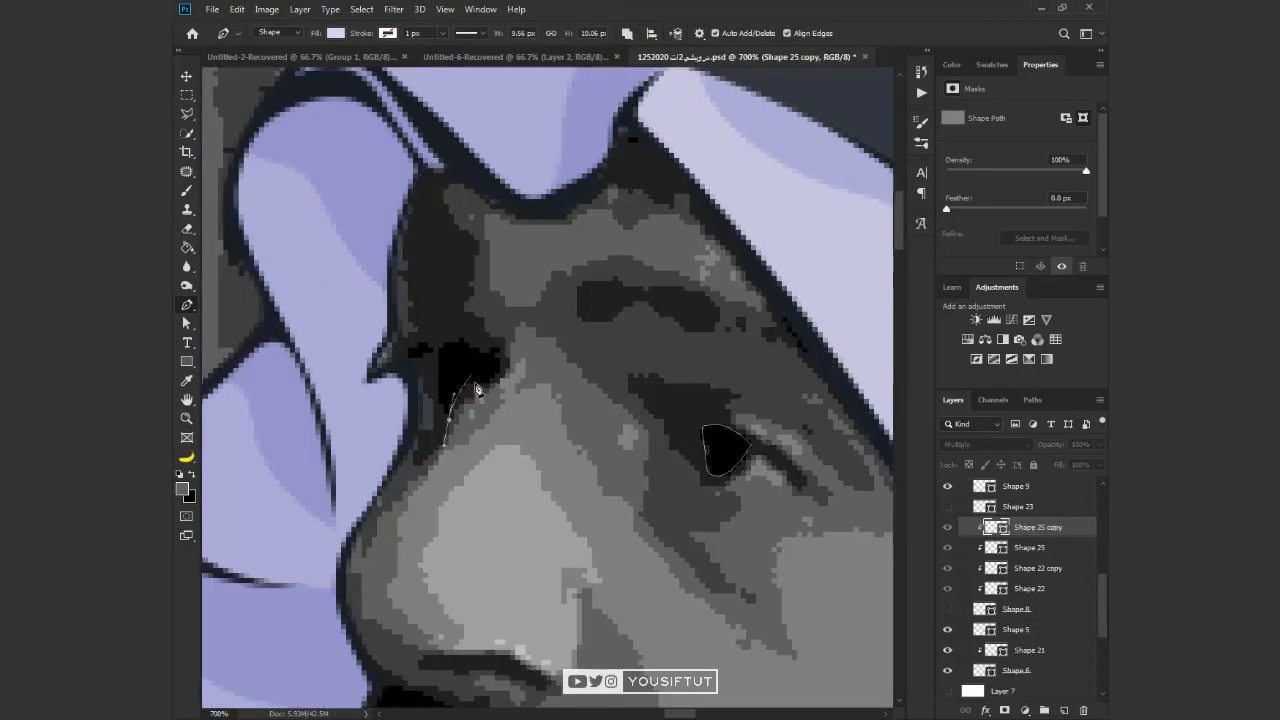
pyautogui.click(398, 433)
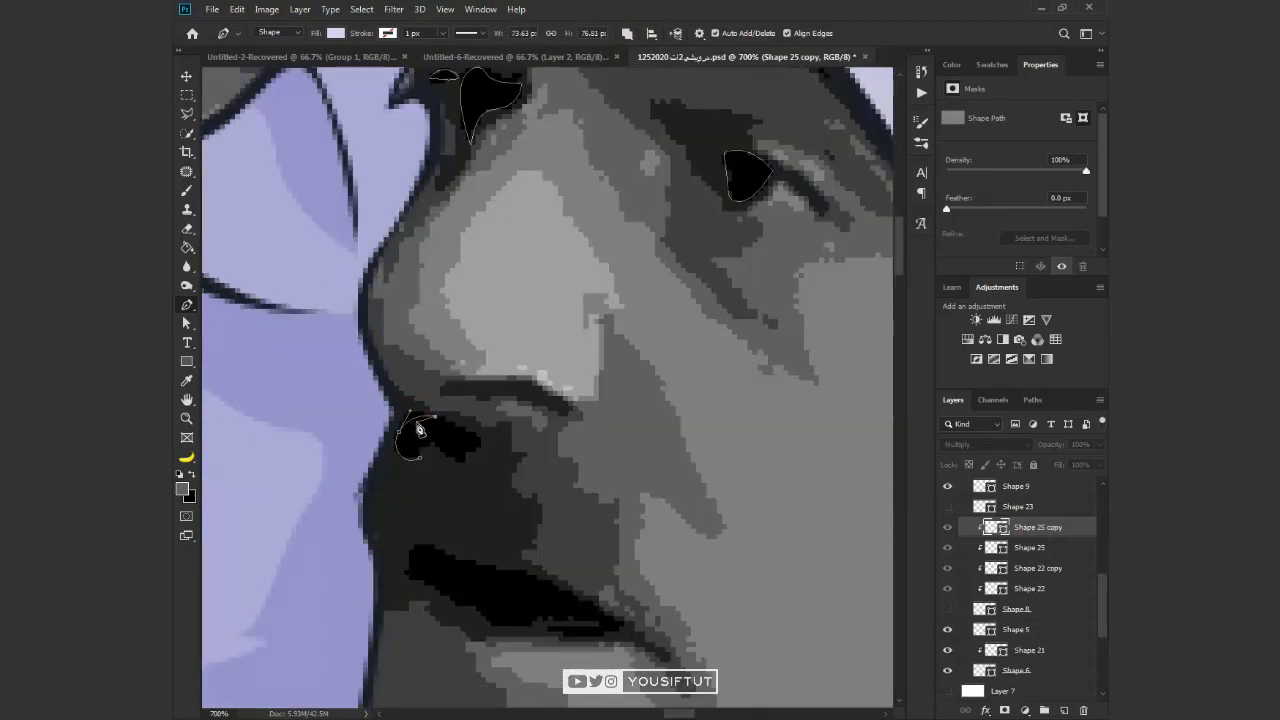
pyautogui.moveTo(441, 478); pyautogui.dragTo(395, 447)
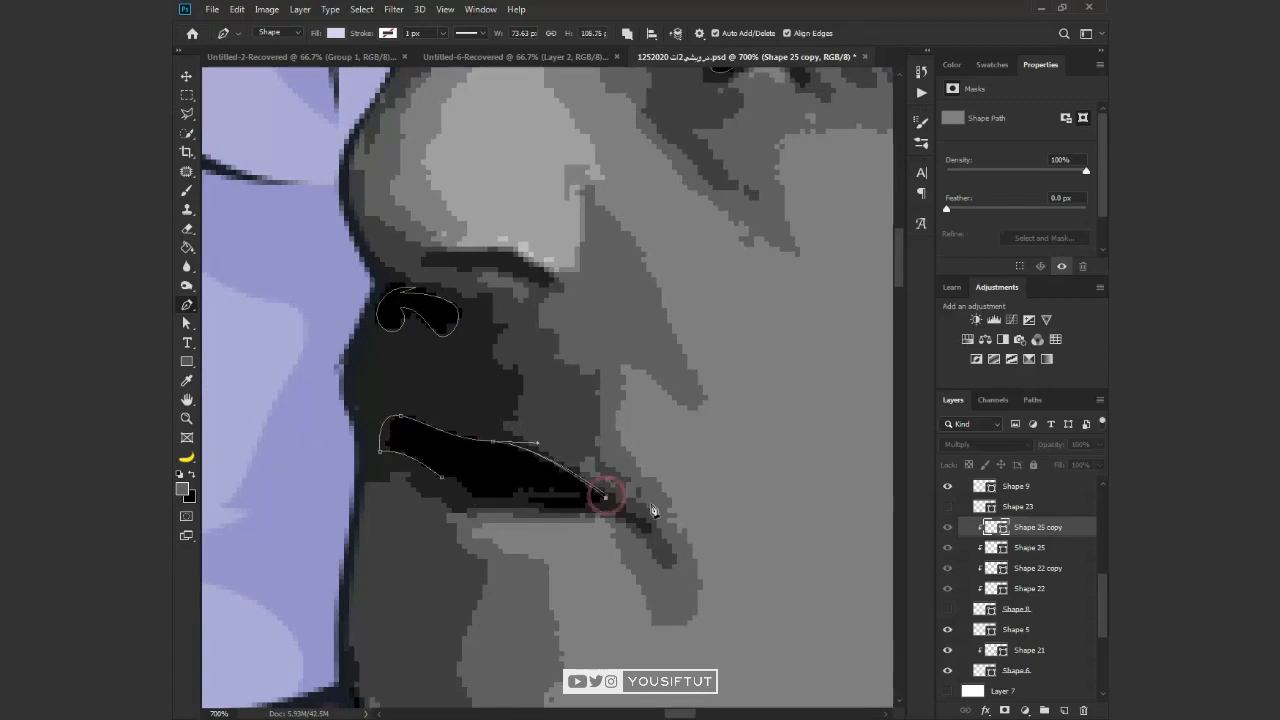
pyautogui.moveTo(578, 502); pyautogui.dragTo(576, 498)
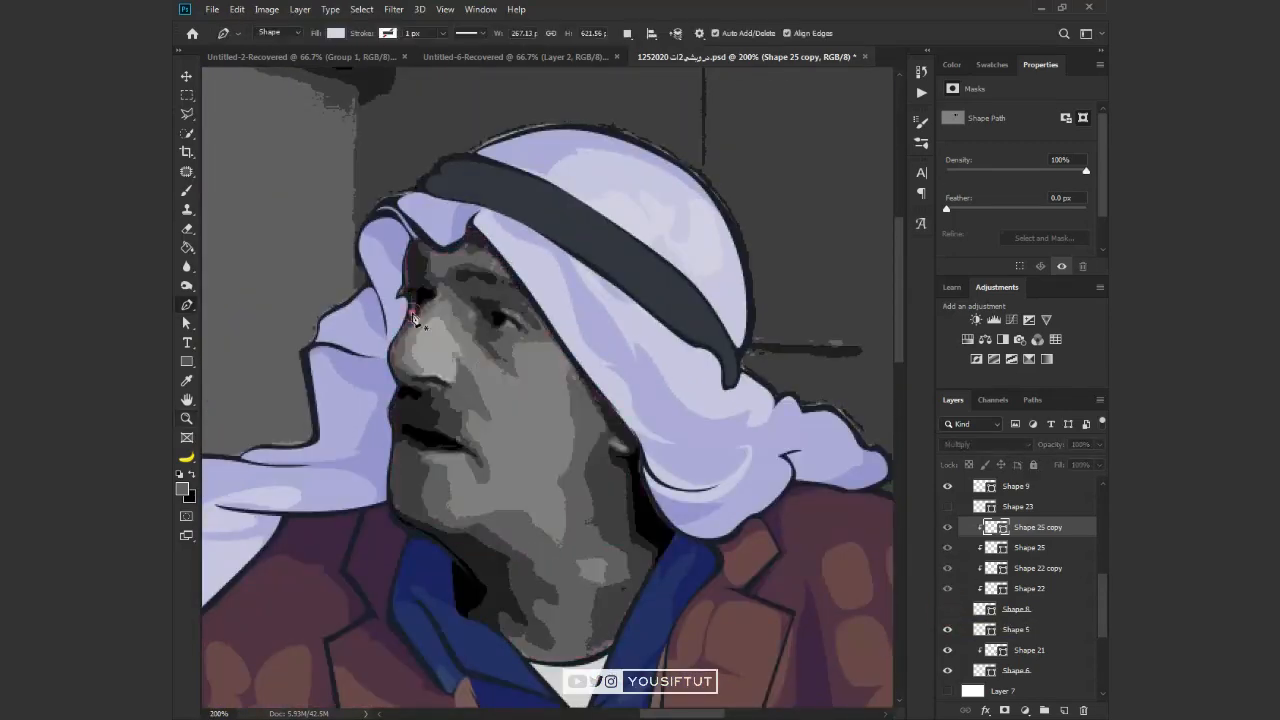
# Draw a closed highlight shape over the light area on the side of the nose
pyautogui.moveTo(423, 328); pyautogui.dragTo(411, 358)
pyautogui.moveTo(385, 405); pyautogui.dragTo(440, 464)
pyautogui.moveTo(442, 474); pyautogui.dragTo(521, 477)
pyautogui.moveTo(516, 424); pyautogui.dragTo(508, 442)
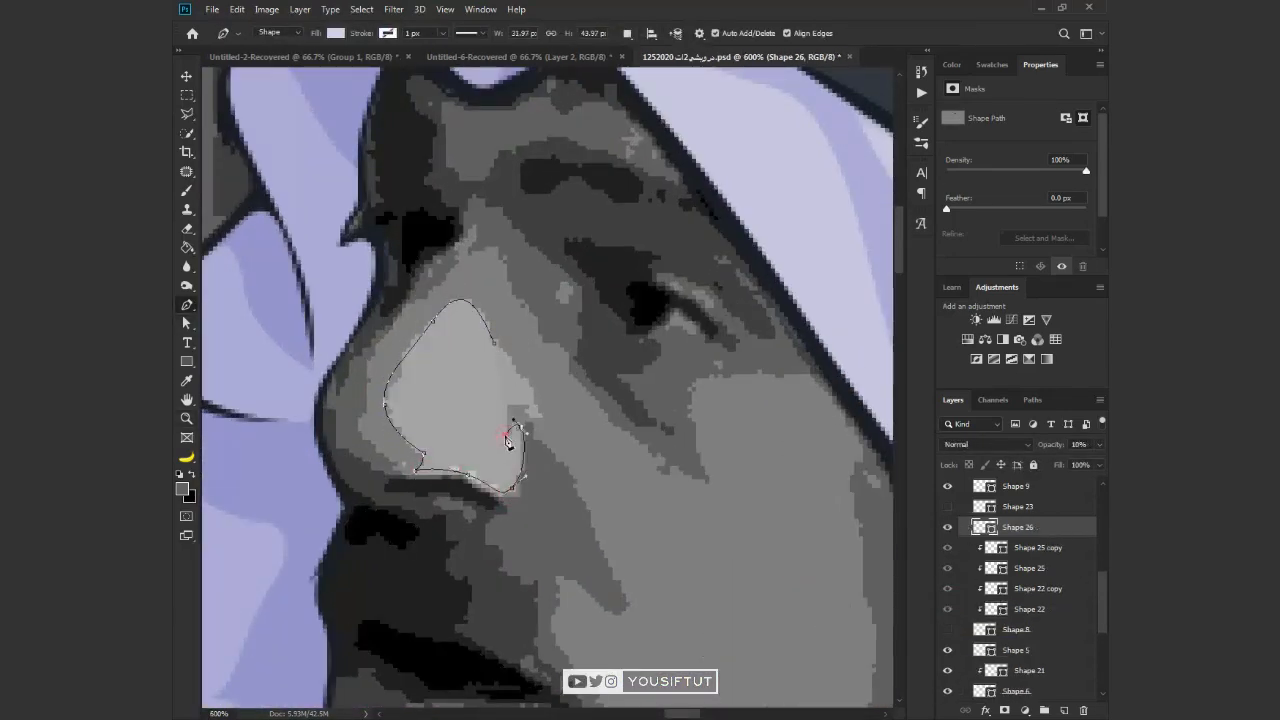
pyautogui.click(495, 344)
# Add small highlight pieces to the nose highlight shape on the earlobe and around the near eye
pyautogui.moveTo(665, 563); pyautogui.dragTo(416, 372)
pyautogui.keyDown('shift'); pyautogui.click(709, 486); pyautogui.keyUp('shift')
pyautogui.moveTo(371, 600); pyautogui.dragTo(646, 403)
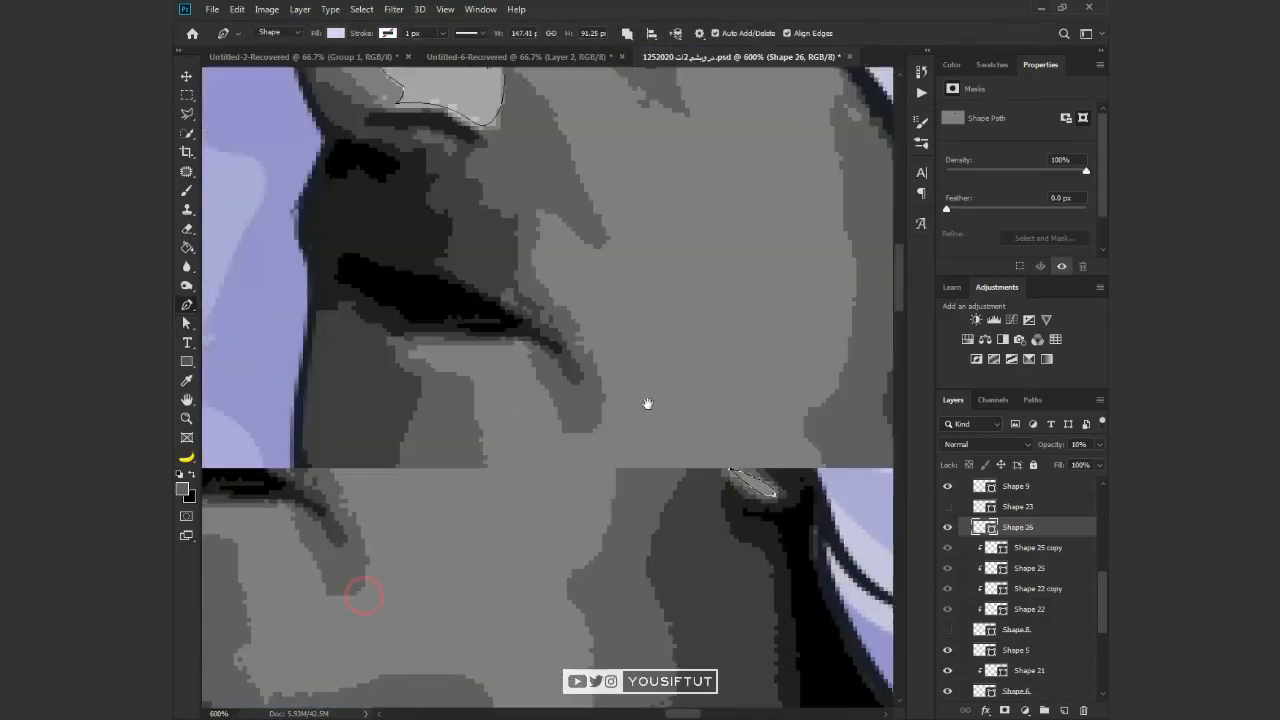
pyautogui.scroll(2, 645, 346)
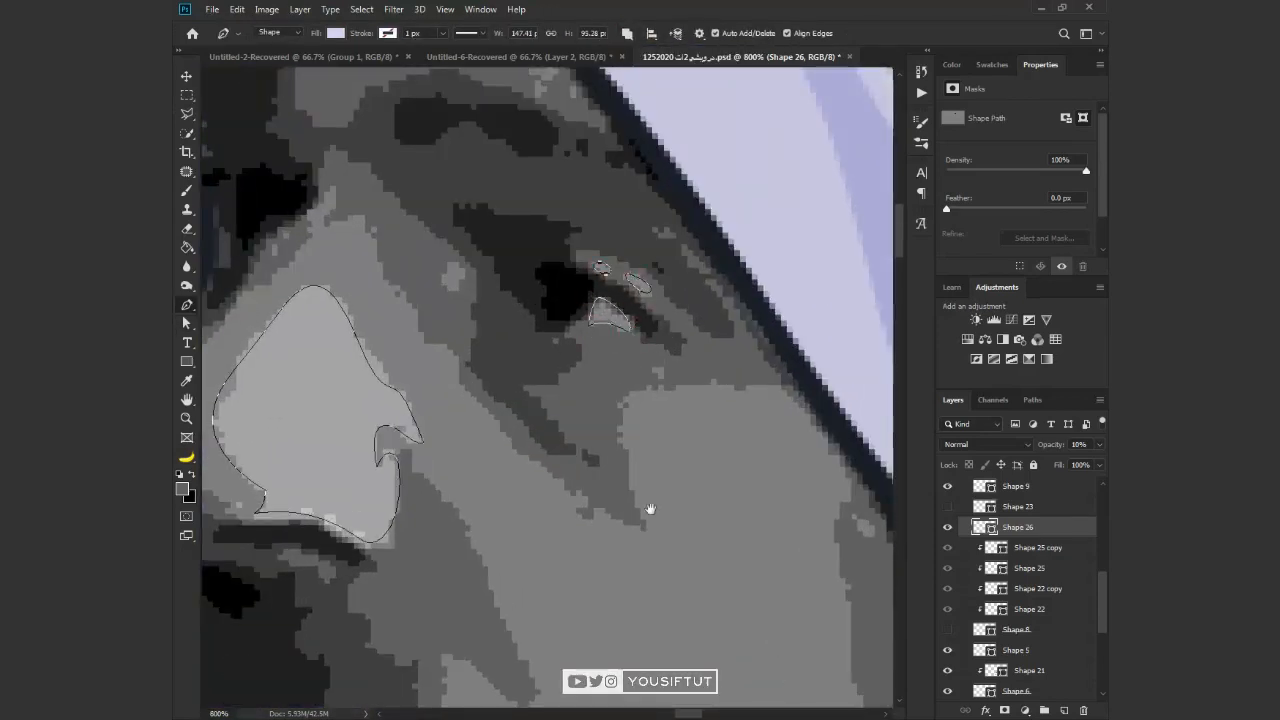
# Show the face base and white background, clip the highlight shape to the face, and blend it with Screen at 100% opacity
pyautogui.hotkey('ctrl', '0')
pyautogui.click(948, 629)
pyautogui.scroll(-3, 948, 629)
pyautogui.click(948, 649)
pyautogui.click(529, 294)
pyautogui.doubleClick(984, 568)
pyautogui.click(886, 623)
pyautogui.click(1051, 460)
pyautogui.hotkey('ctrl', 'alt', 'g')
pyautogui.doubleClick(990, 568)
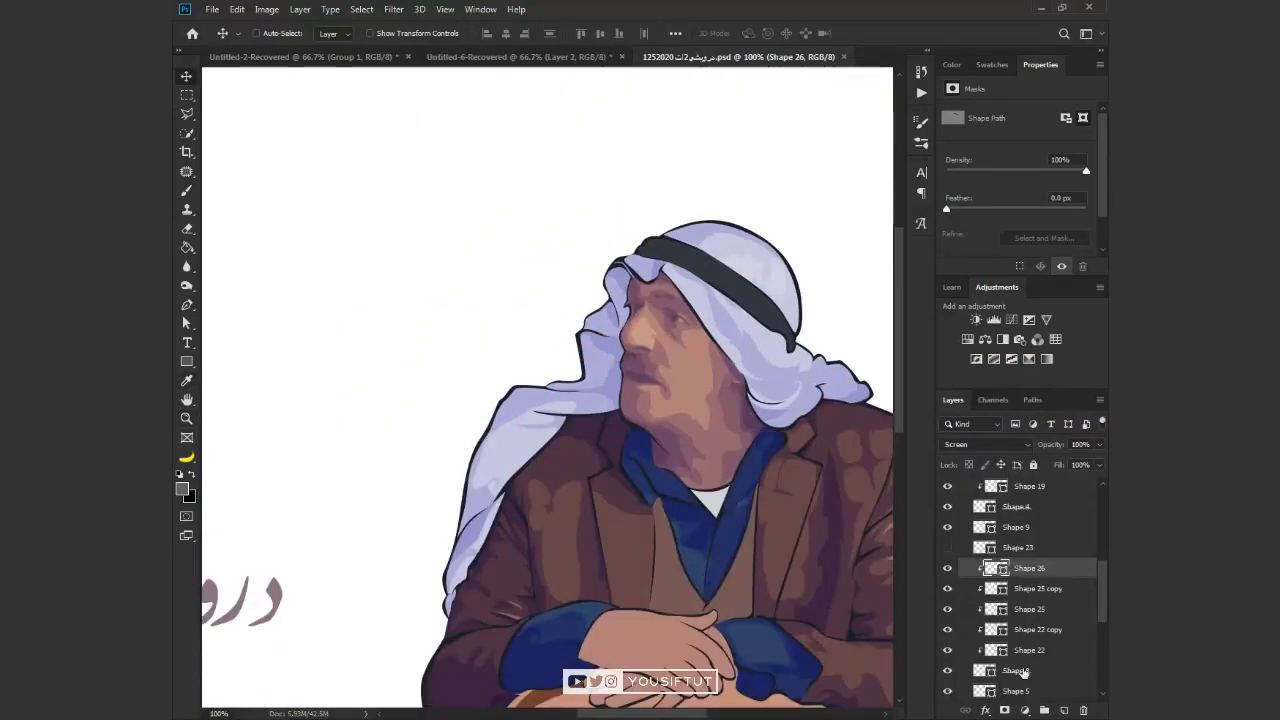
# Group the face layers from Shape 26 through Shape 8, and compare the face with its shading layers hidden and shown
pyautogui.keyDown('shift'); pyautogui.click(1023, 671); pyautogui.keyUp('shift')
pyautogui.hotkey('ctrl', 'g')
pyautogui.click(948, 569)
pyautogui.click(948, 569)
pyautogui.press('z')
pyautogui.click(742, 371)
pyautogui.click(948, 628)
pyautogui.click(948, 567)
pyautogui.click(948, 545)
pyautogui.click(948, 525)
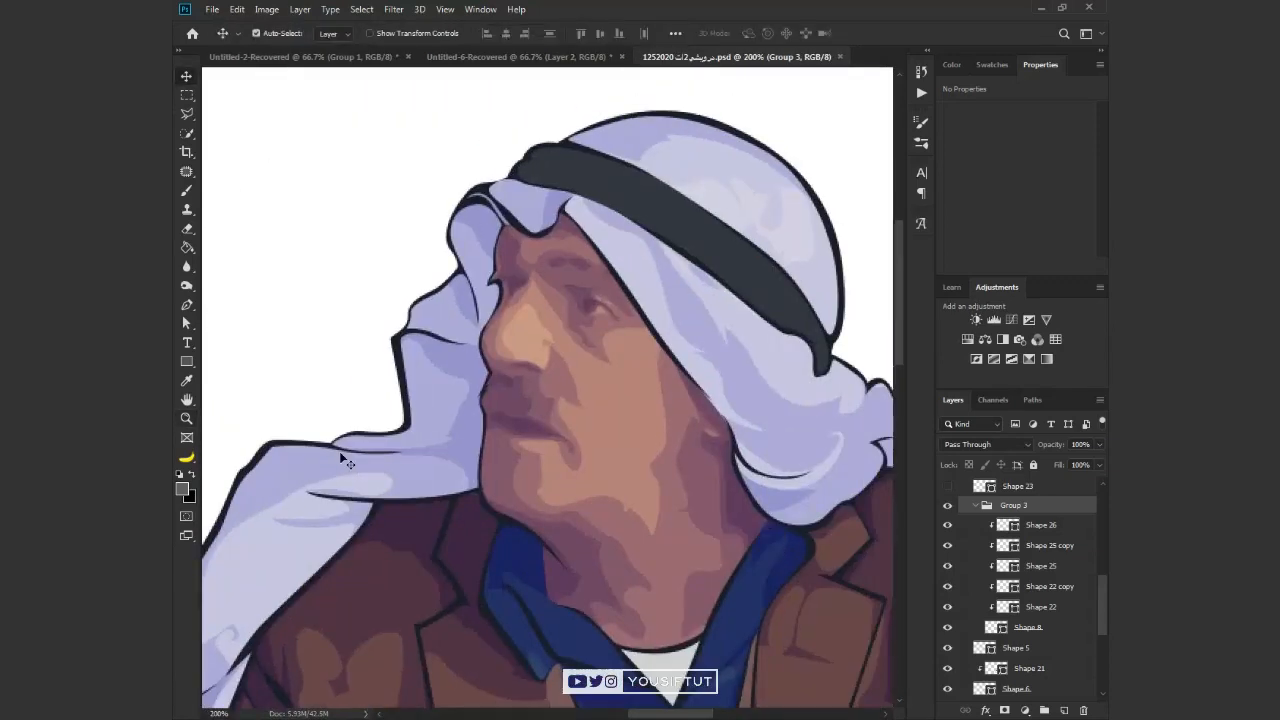
# Add a new layer above the LINES layer and clip it to the line art
pyautogui.keyDown('ctrl'); pyautogui.click(540, 417); pyautogui.keyUp('ctrl')
pyautogui.keyDown('ctrl'); pyautogui.click(526, 572); pyautogui.keyUp('ctrl')
pyautogui.keyDown('alt'); pyautogui.click(543, 457); pyautogui.keyUp('alt')
pyautogui.keyDown('ctrl'); pyautogui.click(543, 457); pyautogui.keyUp('ctrl')
pyautogui.click(1064, 710)
pyautogui.hotkey('ctrl', 'alt', 'g')
# Brush purple over the face's outline at the nose, lips, chin and forehead, and save the document
pyautogui.press('b')
pyautogui.rightClick(503, 443)
pyautogui.moveTo(485, 350); pyautogui.dragTo(480, 492)
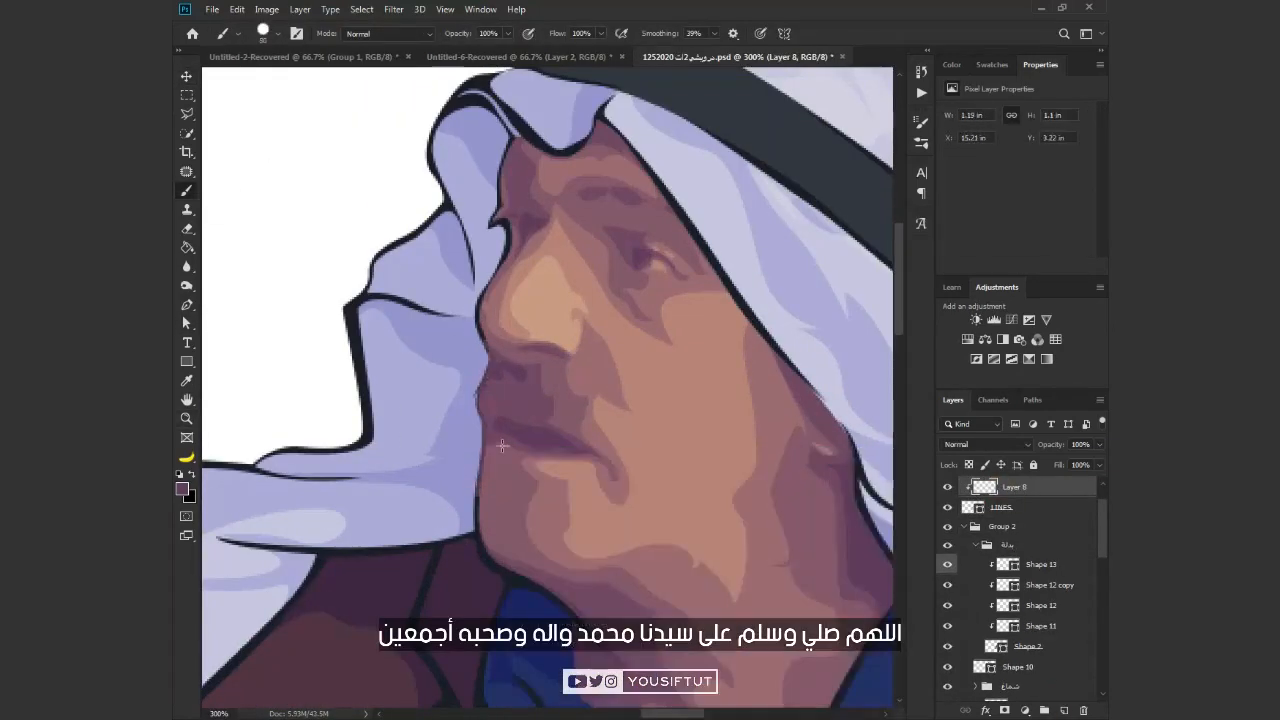
pyautogui.moveTo(499, 207); pyautogui.dragTo(510, 140)
pyautogui.keyDown('alt'); pyautogui.click(706, 411); pyautogui.keyUp('alt')
pyautogui.keyDown('alt'); pyautogui.click(709, 411); pyautogui.keyUp('alt')
pyautogui.press('v')
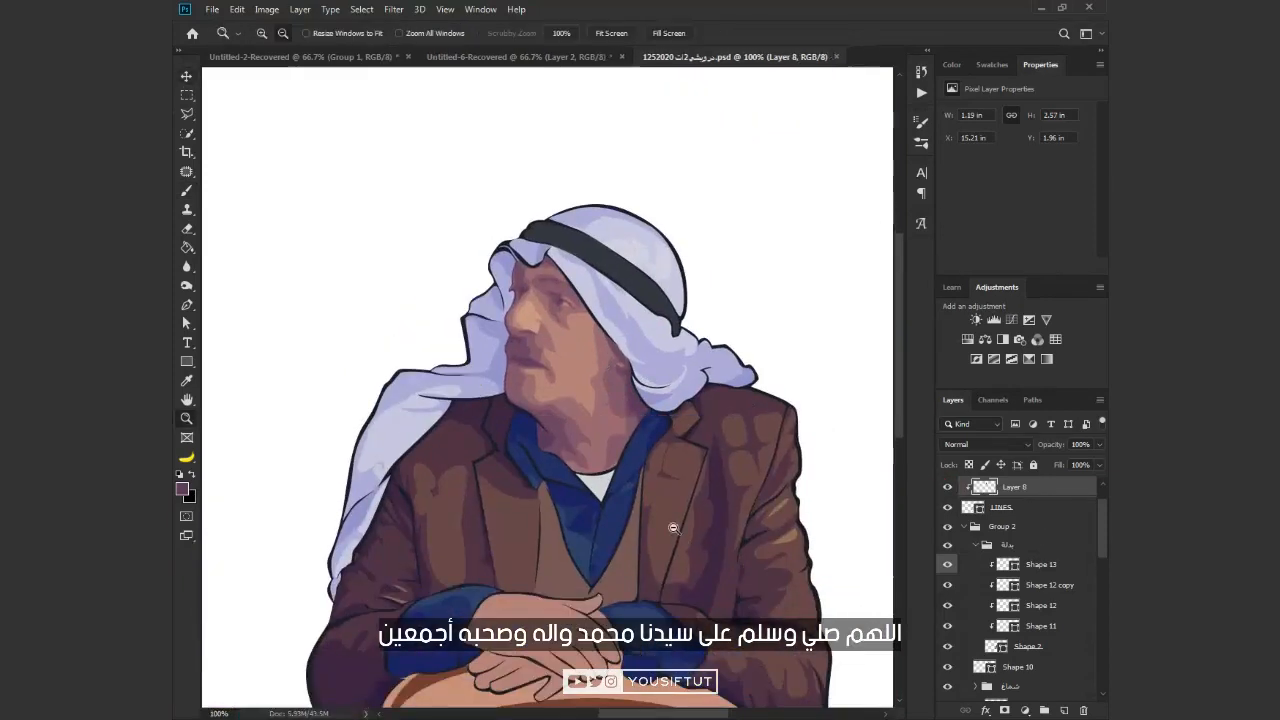
pyautogui.keyDown('alt'); pyautogui.click(672, 385); pyautogui.keyUp('alt')
pyautogui.keyDown('alt'); pyautogui.click(672, 385); pyautogui.keyUp('alt')
pyautogui.hotkey('ctrl', 's')
# Hide the skin base, cushion base and white background layers to reveal the reference photo around the hands
pyautogui.moveTo(419, 488); pyautogui.dragTo(431, 490)
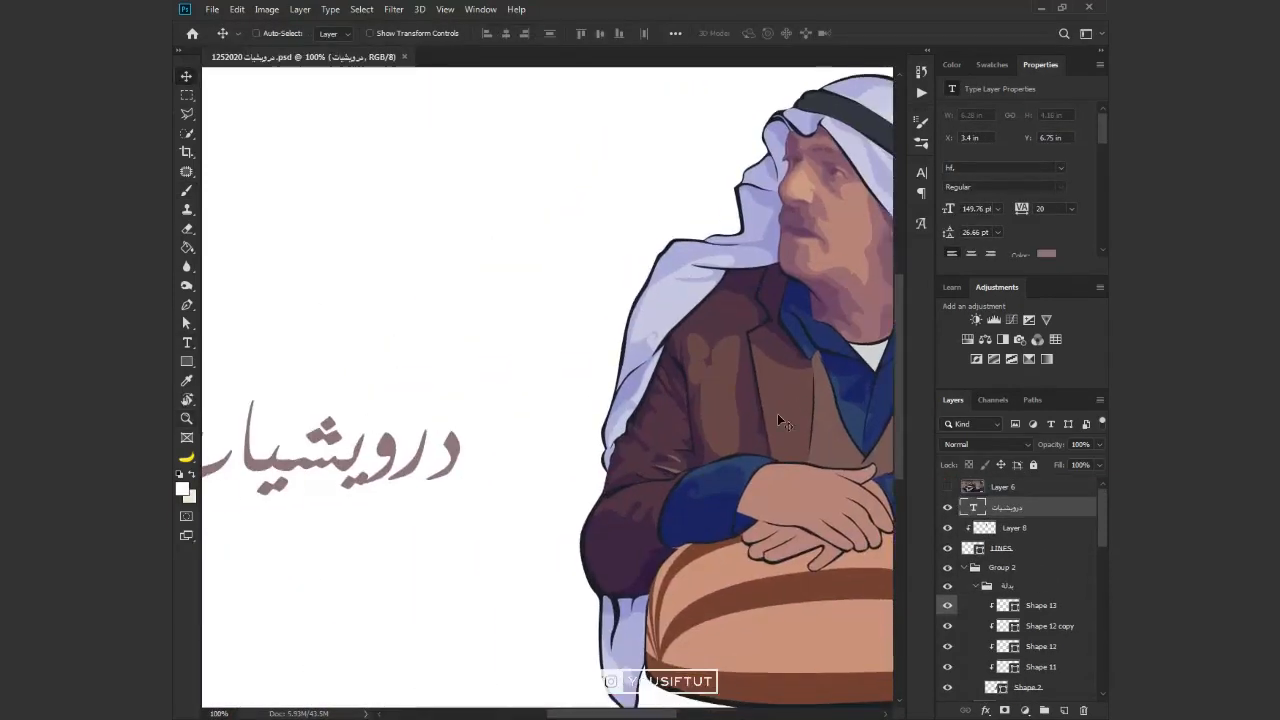
pyautogui.keyDown('ctrl'); pyautogui.click(806, 515); pyautogui.keyUp('ctrl')
pyautogui.moveTo(806, 515); pyautogui.dragTo(501, 485)
pyautogui.keyDown('ctrl'); pyautogui.click(501, 481); pyautogui.keyUp('ctrl')
pyautogui.click(947, 589)
pyautogui.scroll(-1, 947, 606)
pyautogui.click(947, 629)
pyautogui.click(947, 609)
pyautogui.keyDown('ctrl'); pyautogui.click(389, 475); pyautogui.keyUp('ctrl')
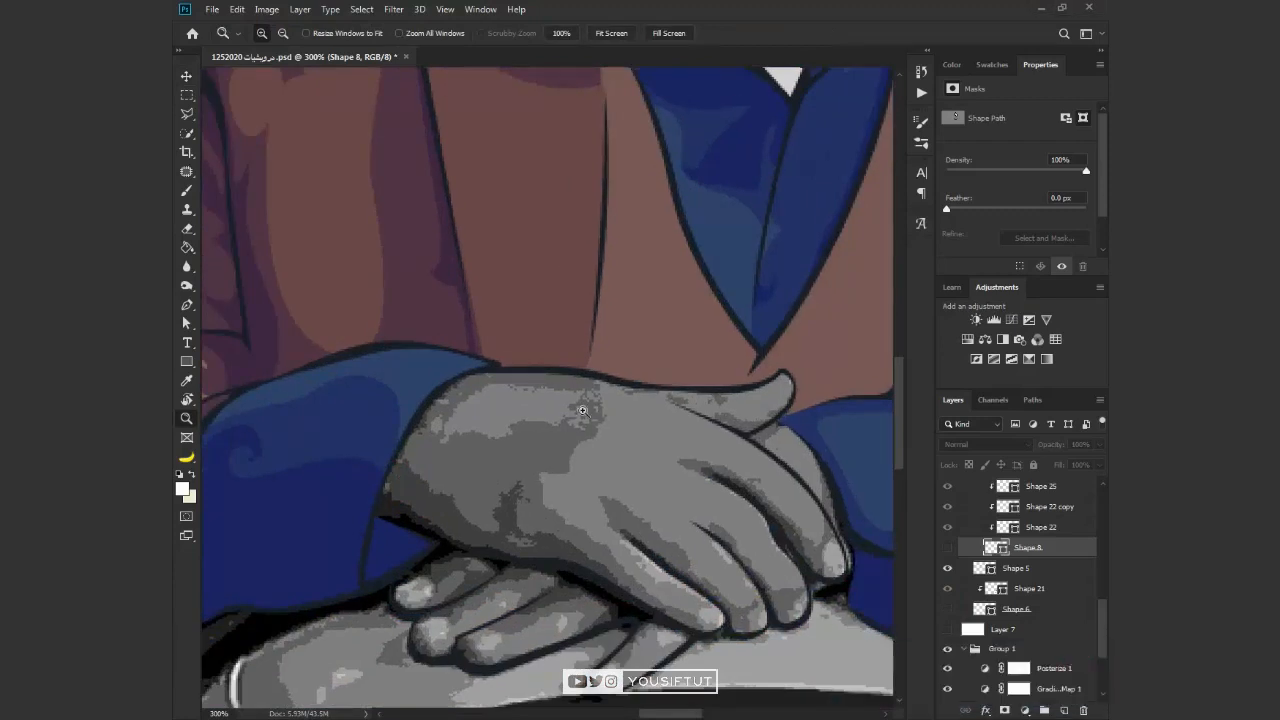
pyautogui.keyDown('ctrl'); pyautogui.click(584, 411); pyautogui.keyUp('ctrl')
pyautogui.moveTo(639, 423); pyautogui.dragTo(559, 385)
pyautogui.click(1054, 668)
pyautogui.moveTo(948, 126); pyautogui.dragTo(950, 126)
pyautogui.hotkey('ctrl', 'z')
pyautogui.scroll(1, 1040, 600)
# Start a new shape above Shape 22 and trace the shadow edge across the back of the upper hand to the fingertip
pyautogui.click(1028, 568)
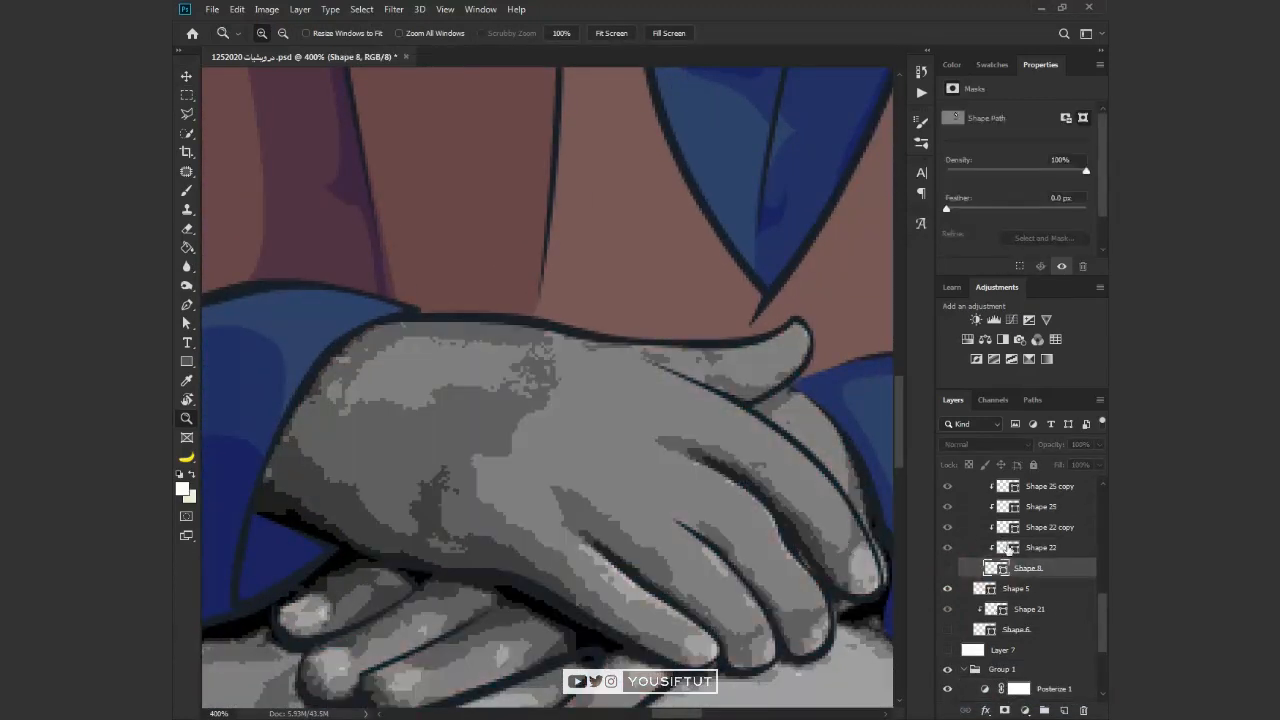
pyautogui.click(1041, 547)
pyautogui.press('p')
pyautogui.click(536, 322)
pyautogui.click(555, 346)
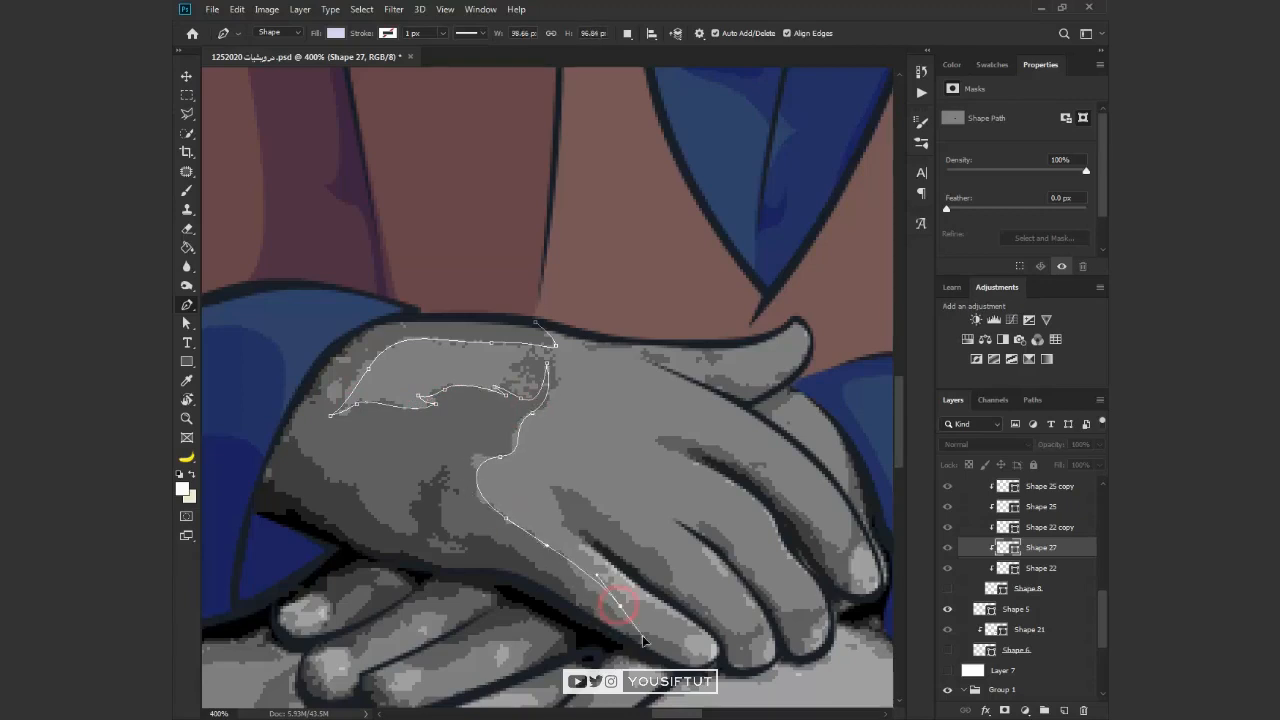
pyautogui.keyDown('alt'); pyautogui.click(690, 666); pyautogui.keyUp('alt')
pyautogui.moveTo(614, 636); pyautogui.dragTo(578, 603)
pyautogui.moveTo(552, 599); pyautogui.dragTo(662, 443)
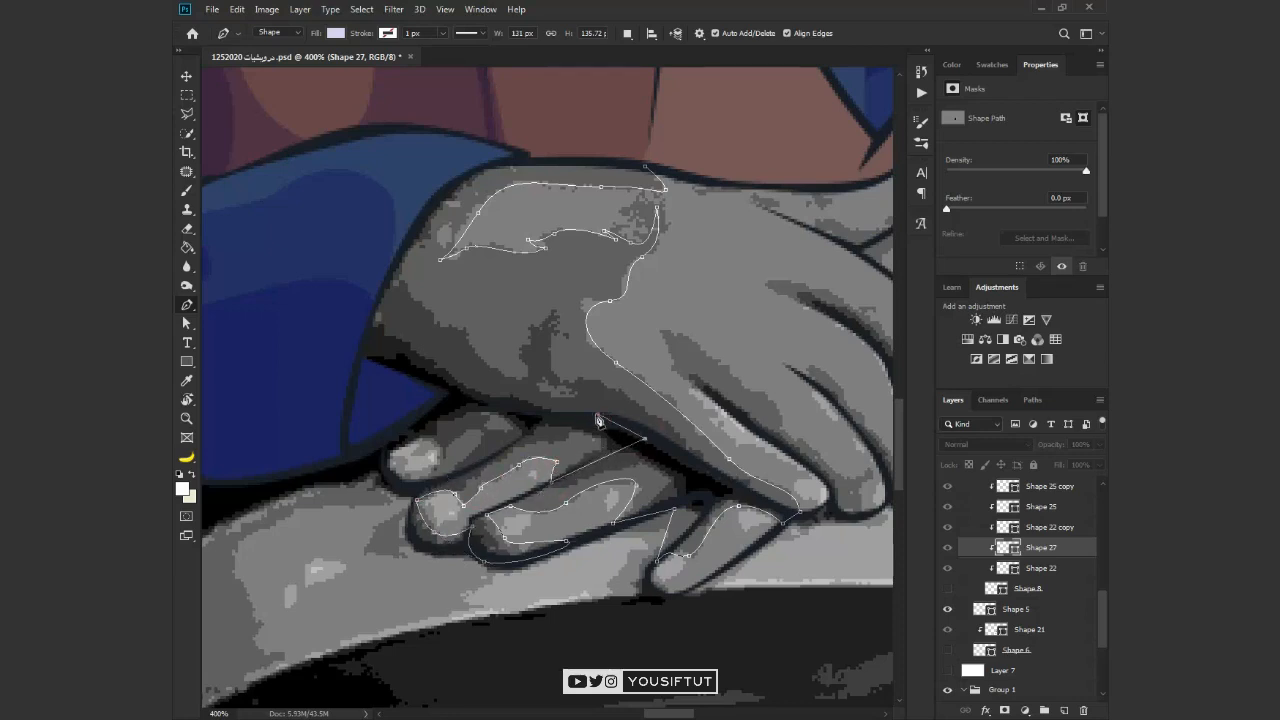
# Undo the last path points of the hand shadow on the lower hand's fingers
pyautogui.hotkey('ctrl', 'z')
pyautogui.hotkey('ctrl', 'z')
pyautogui.hotkey('ctrl', 'z')
pyautogui.hotkey('ctrl', 'z')
pyautogui.hotkey('ctrl', 'z')
pyautogui.hotkey('ctrl', 'z')
pyautogui.hotkey('ctrl', 'z')
pyautogui.hotkey('ctrl', 'z')
pyautogui.hotkey('ctrl', 'z')
pyautogui.hotkey('ctrl', 'z')
pyautogui.hotkey('ctrl', 'z')
pyautogui.hotkey('ctrl', 'z')
pyautogui.hotkey('ctrl', 'z')
# Trace the hand shadow back along the lower finger and the upper hand's underside, and close it around the sleeve cuff
pyautogui.click(473, 517)
pyautogui.click(636, 434)
pyautogui.moveTo(548, 415); pyautogui.dragTo(498, 411)
pyautogui.click(455, 389)
pyautogui.moveTo(355, 365); pyautogui.dragTo(282, 308)
pyautogui.moveTo(352, 193); pyautogui.dragTo(415, 174)
# Show the skin base, blend the hand shadow with Multiply, hide Shape 5, and set the path operation to Combine Shapes
pyautogui.click(948, 589)
pyautogui.click(985, 445)
pyautogui.click(968, 408)
pyautogui.click(948, 609)
pyautogui.click(627, 34)
pyautogui.click(665, 63)
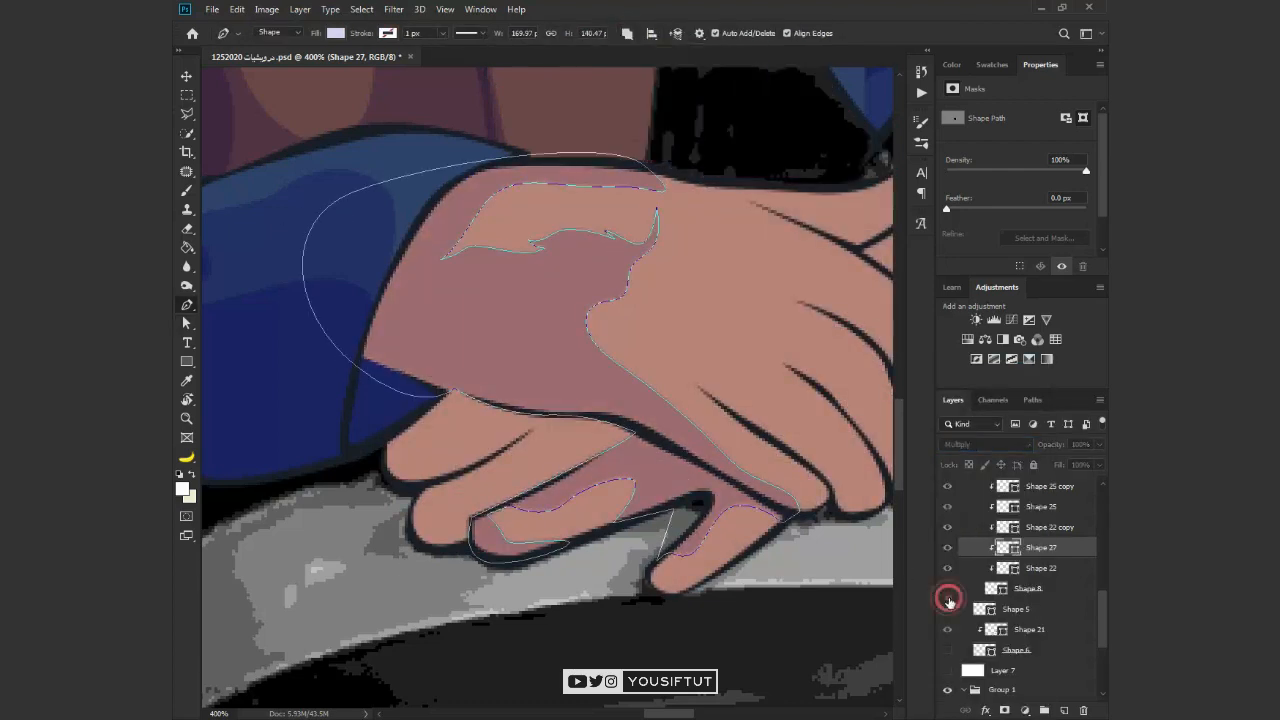
# Hide the skin base and extend the Shape 27 shadow around the remaining fingers of the lower hand
pyautogui.click(948, 594)
pyautogui.hotkey('ctrl', '+')
pyautogui.moveTo(453, 551); pyautogui.dragTo(428, 587)
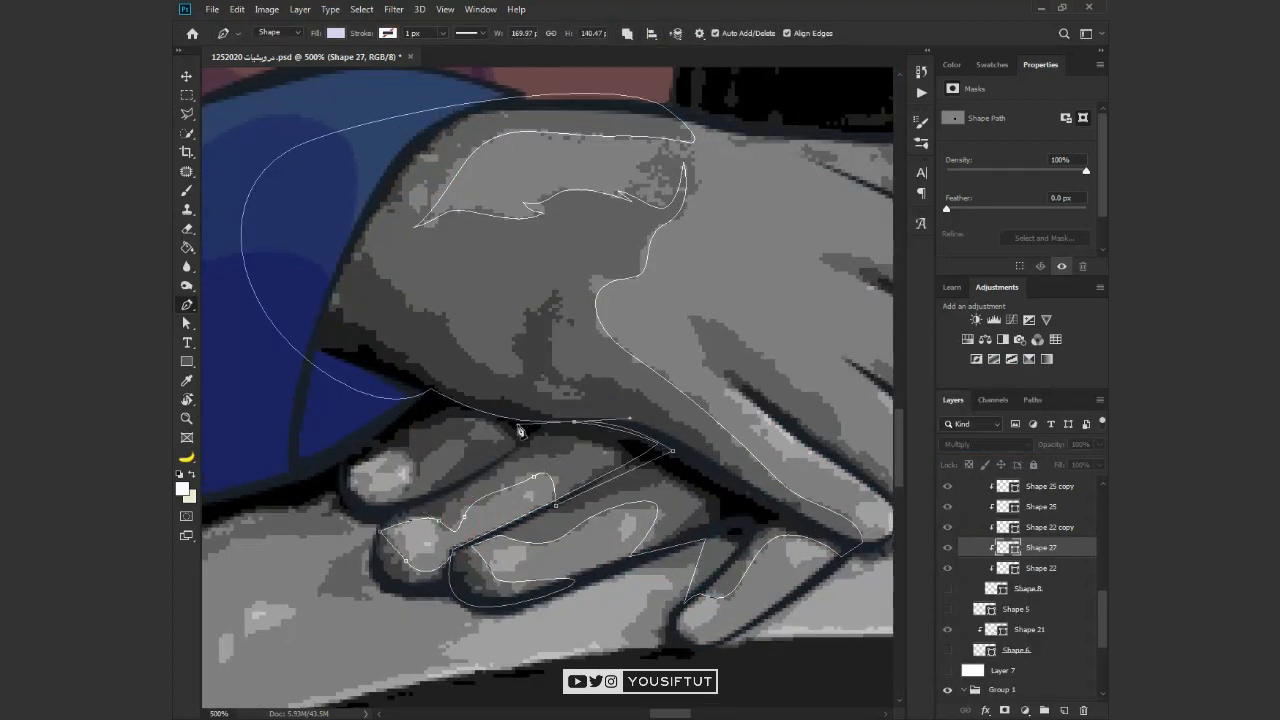
pyautogui.press('Return')
pyautogui.press('a')
pyautogui.press('p')
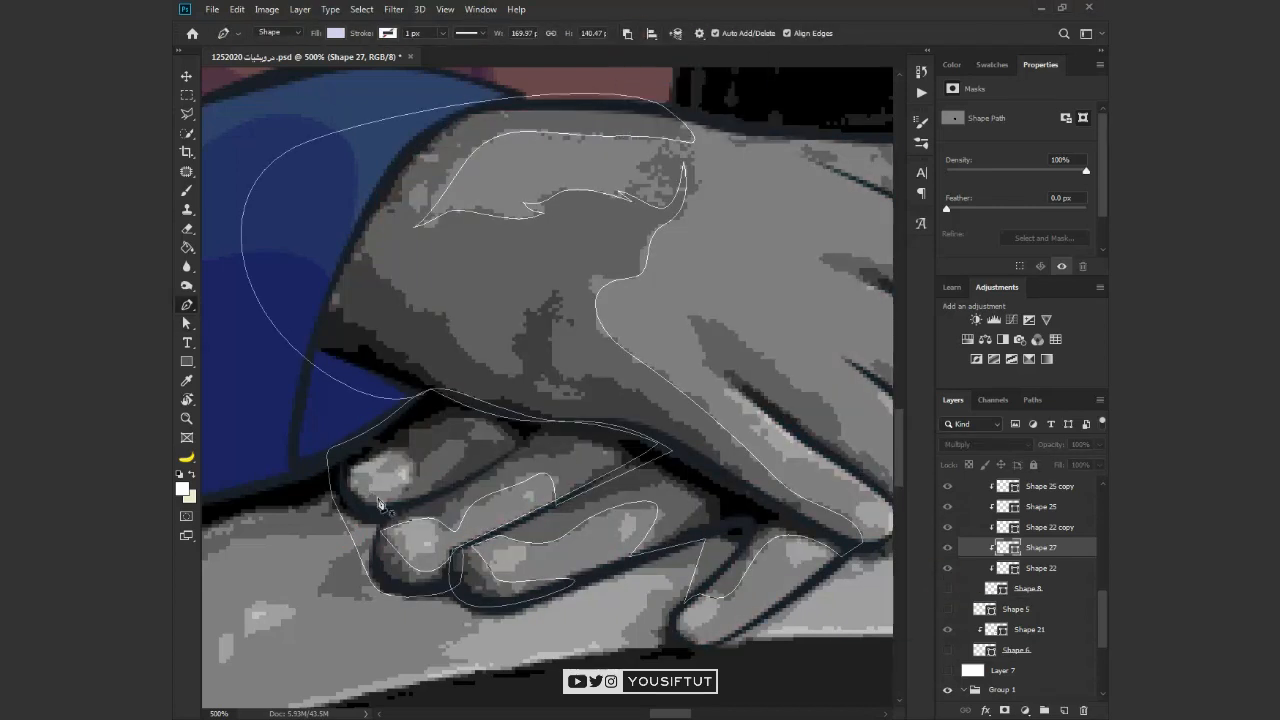
# Trace a deeper shadow in a new shape from the sleeve cuff along the upper hand's underside and around the lower fingers
pyautogui.click(500, 106)
pyautogui.moveTo(369, 236); pyautogui.dragTo(355, 278)
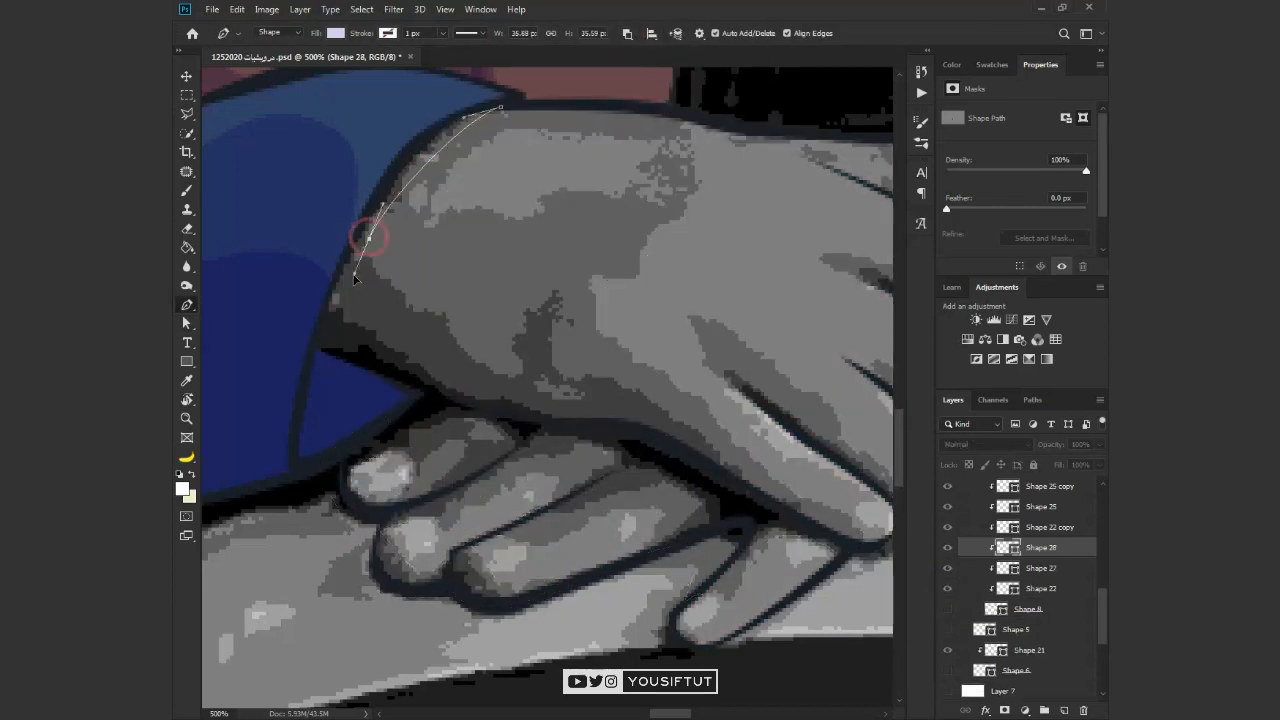
pyautogui.moveTo(843, 541); pyautogui.dragTo(640, 476)
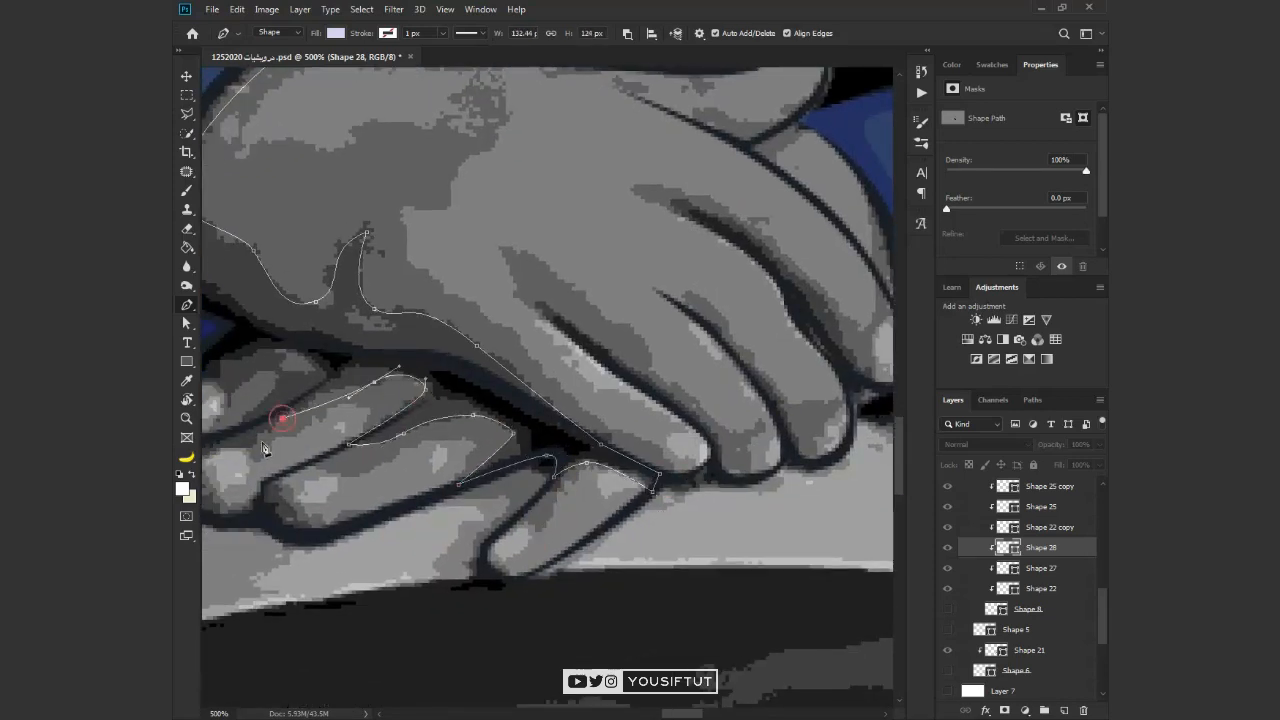
pyautogui.moveTo(263, 447); pyautogui.dragTo(502, 451)
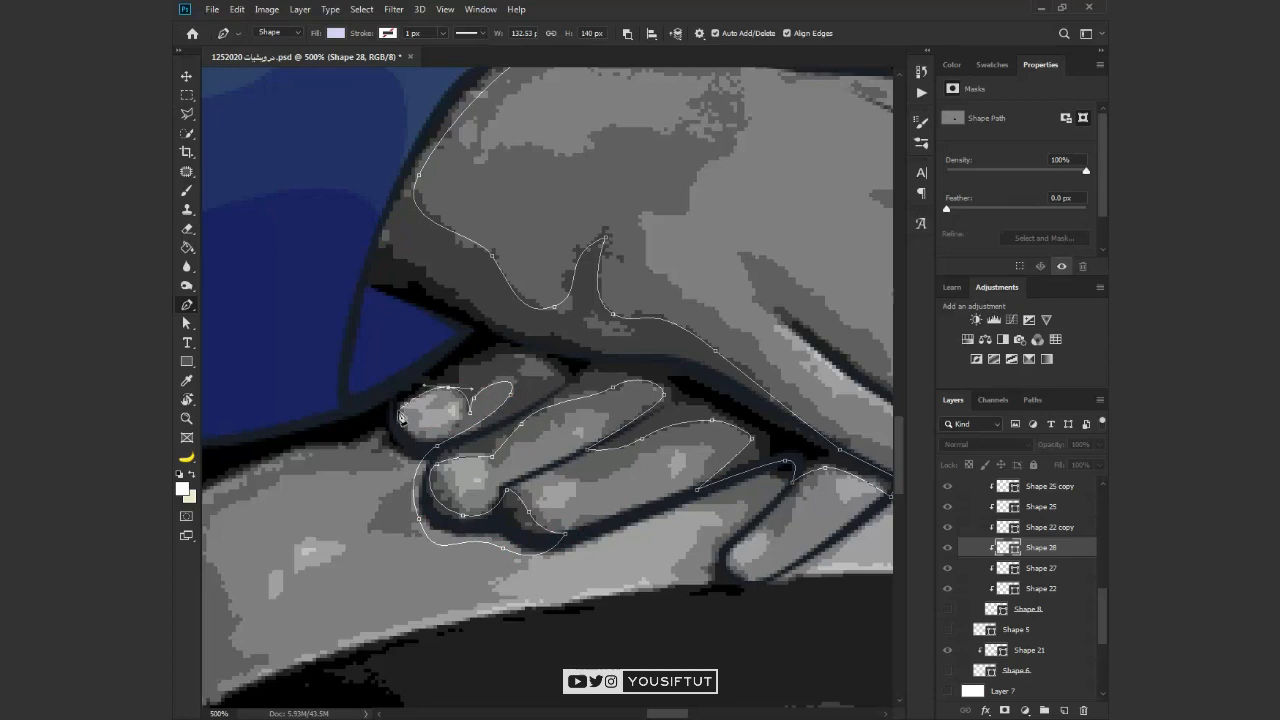
pyautogui.moveTo(479, 332); pyautogui.dragTo(430, 537)
pyautogui.click(300, 491)
# Show Shape 8, Shape 5 and Layer 7 again and blend the deeper hand shadow with Multiply
pyautogui.moveTo(947, 609); pyautogui.dragTo(947, 691)
pyautogui.click(985, 444)
pyautogui.click(954, 411)
pyautogui.press('z')
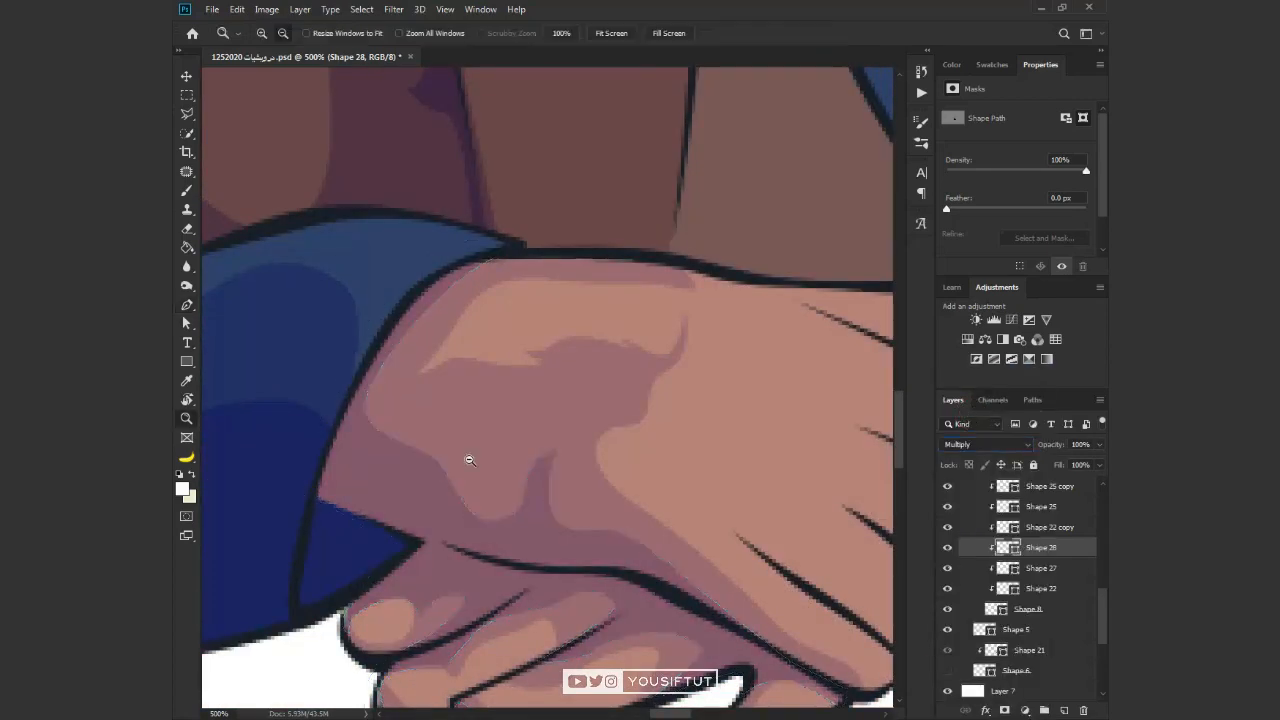
# Hide the skin base and Layer 7, and add shadows between the upper hand's fingers to Shape 27
pyautogui.click(947, 609)
pyautogui.click(947, 668)
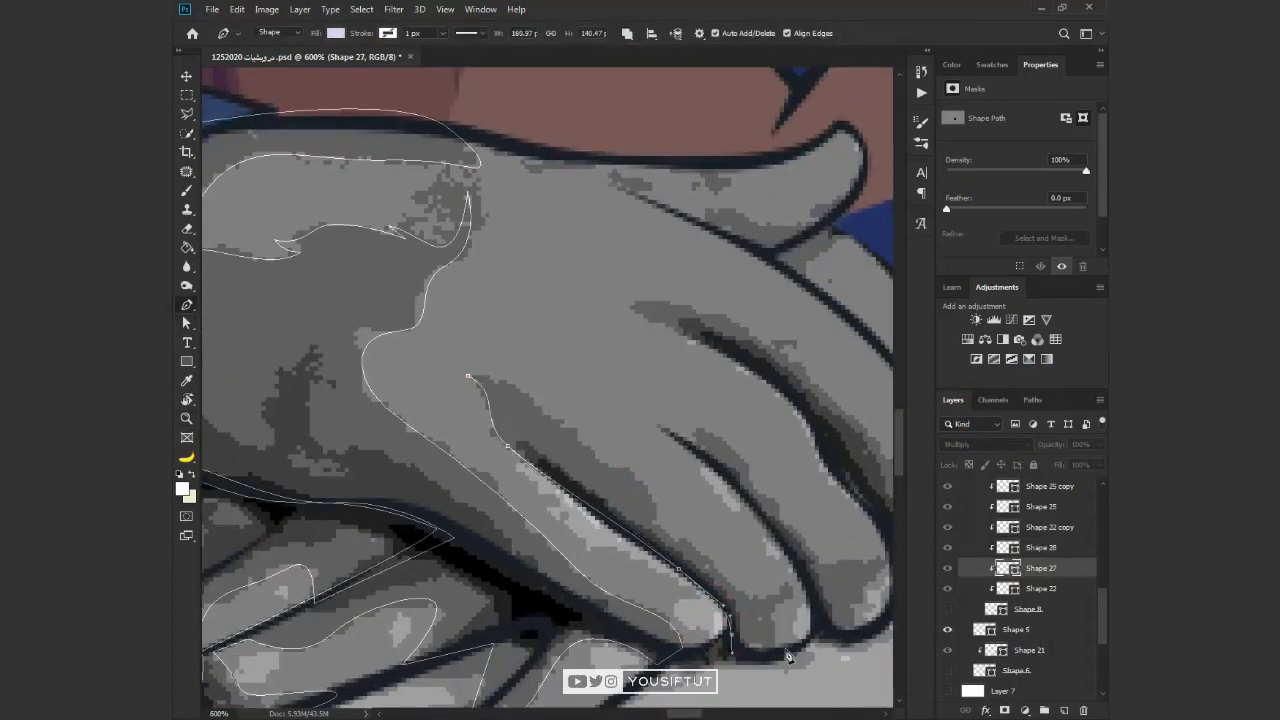
pyautogui.click(815, 560)
pyautogui.moveTo(850, 590); pyautogui.dragTo(678, 438)
pyautogui.moveTo(709, 408); pyautogui.dragTo(738, 403)
pyautogui.moveTo(695, 439); pyautogui.dragTo(672, 454)
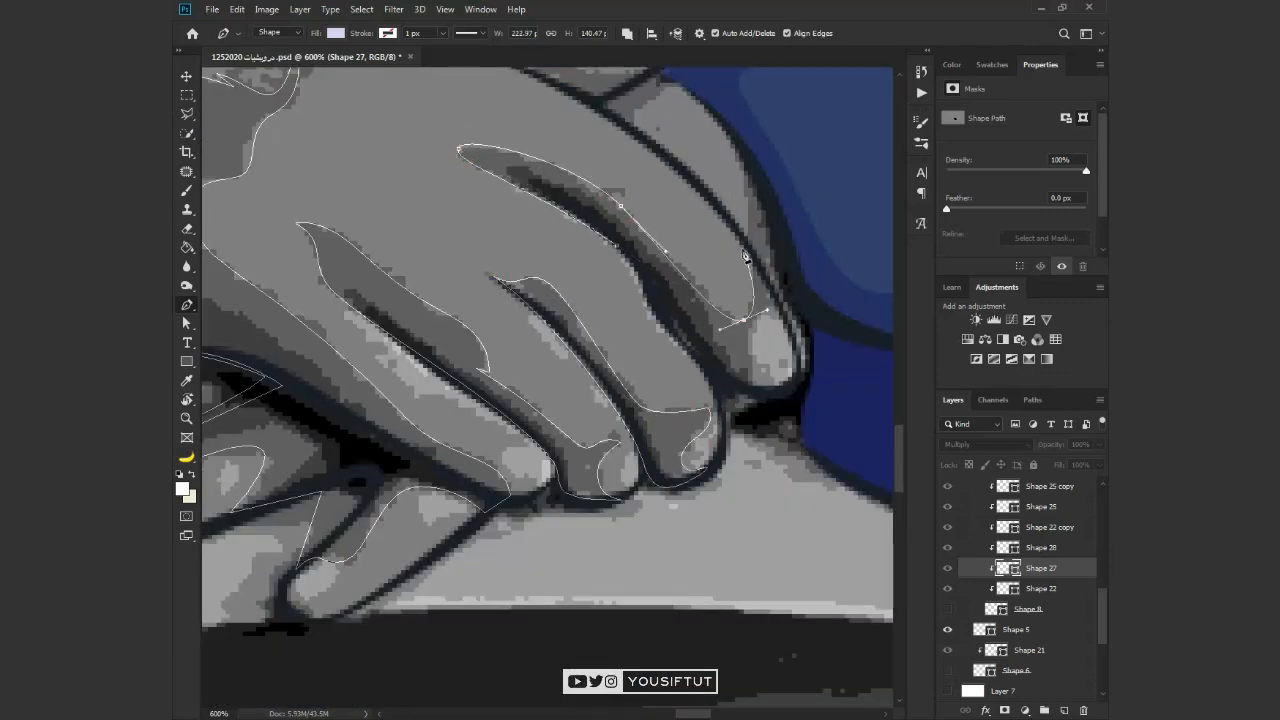
pyautogui.click(617, 247)
pyautogui.click(459, 150)
# Add slim highlights along the upper hand's fingers to the Screen-blended Shape 26
pyautogui.moveTo(507, 70); pyautogui.dragTo(587, 272)
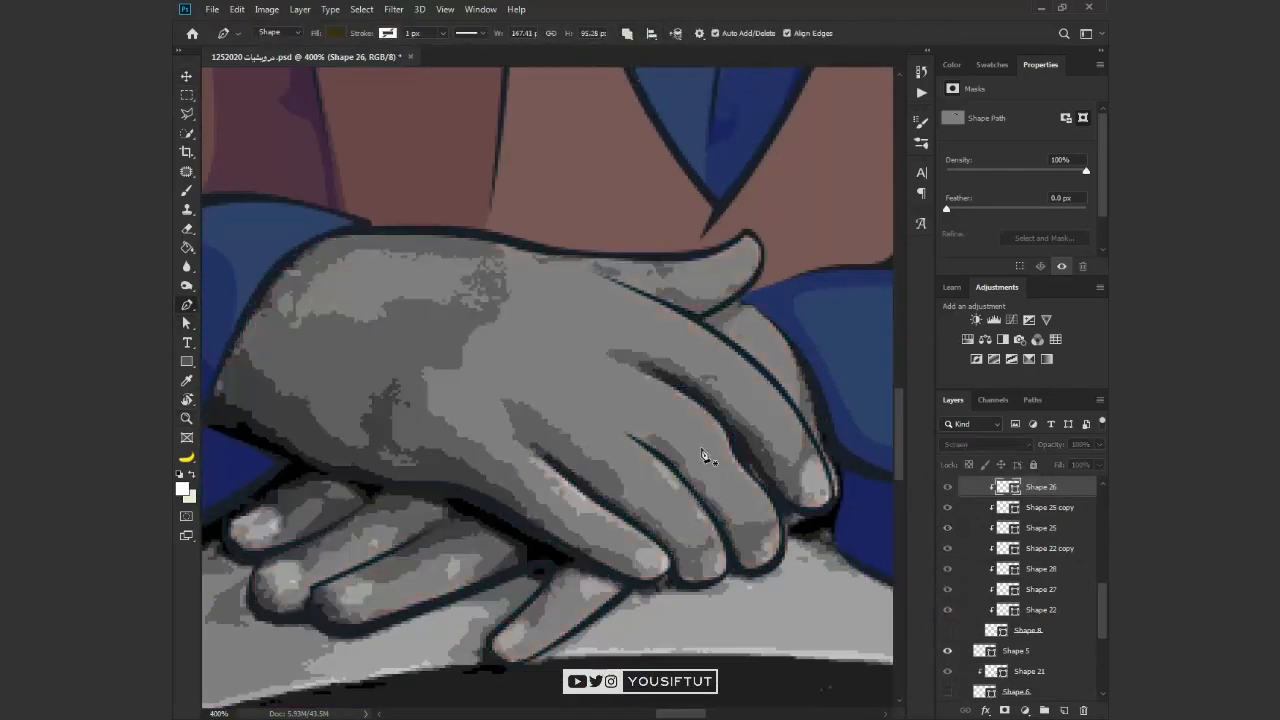
pyautogui.hotkey('ctrl', '+')
pyautogui.moveTo(526, 477); pyautogui.dragTo(553, 518)
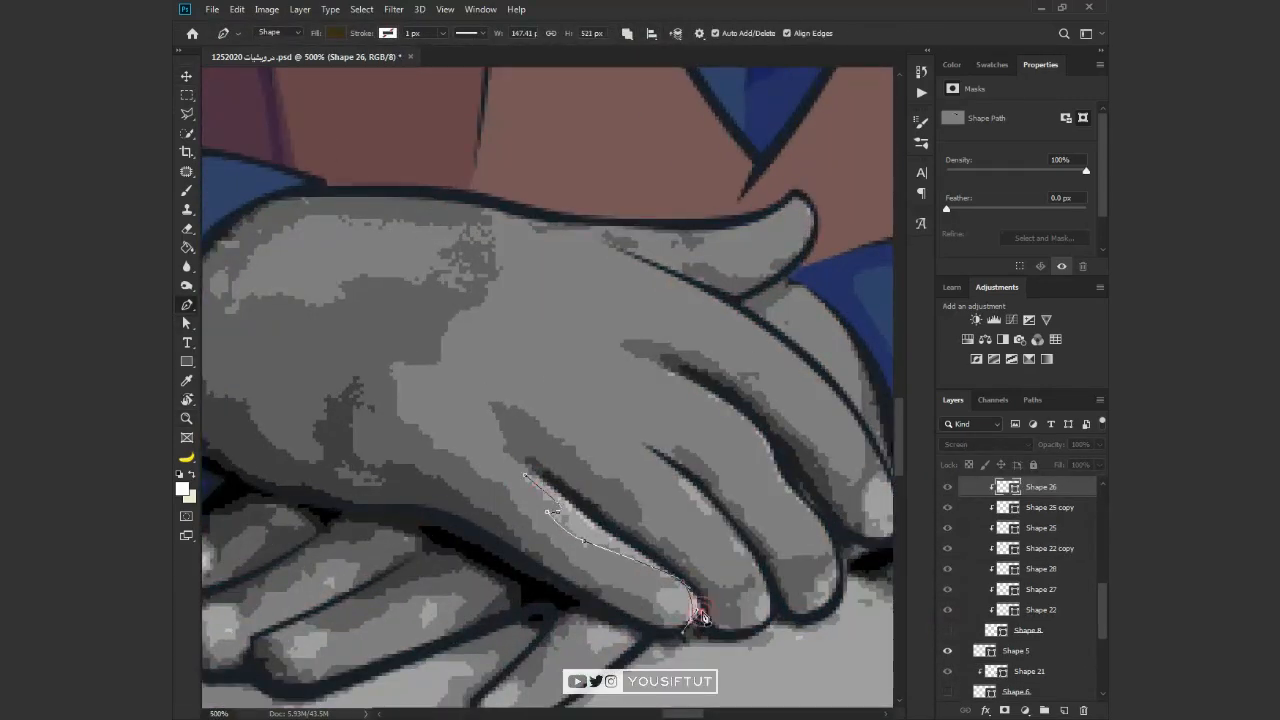
pyautogui.click(768, 588)
pyautogui.click(668, 467)
pyautogui.moveTo(885, 537); pyautogui.dragTo(823, 537)
pyautogui.click(843, 537)
# Add small highlights to the lower hand's fingertips in Shape 26
pyautogui.moveTo(390, 578); pyautogui.dragTo(553, 487)
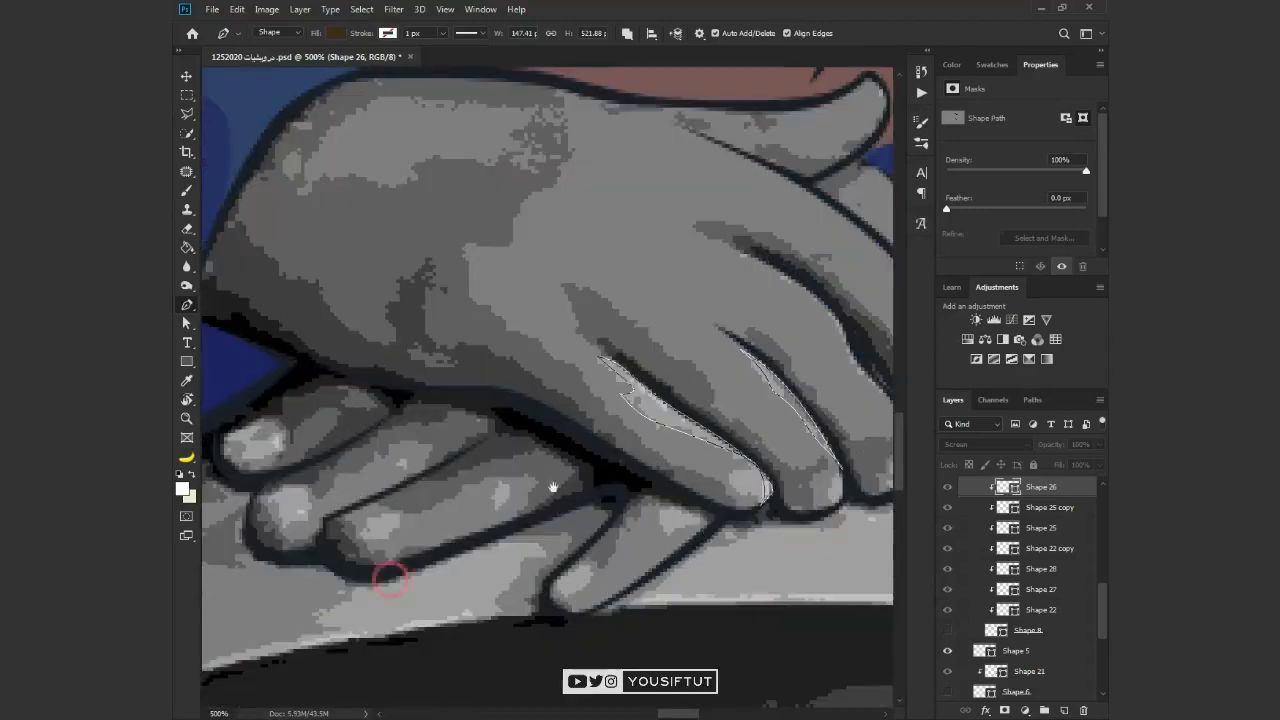
pyautogui.click(667, 535)
pyautogui.moveTo(480, 540); pyautogui.dragTo(551, 534)
pyautogui.moveTo(361, 519); pyautogui.dragTo(398, 513)
pyautogui.moveTo(371, 487); pyautogui.dragTo(358, 480)
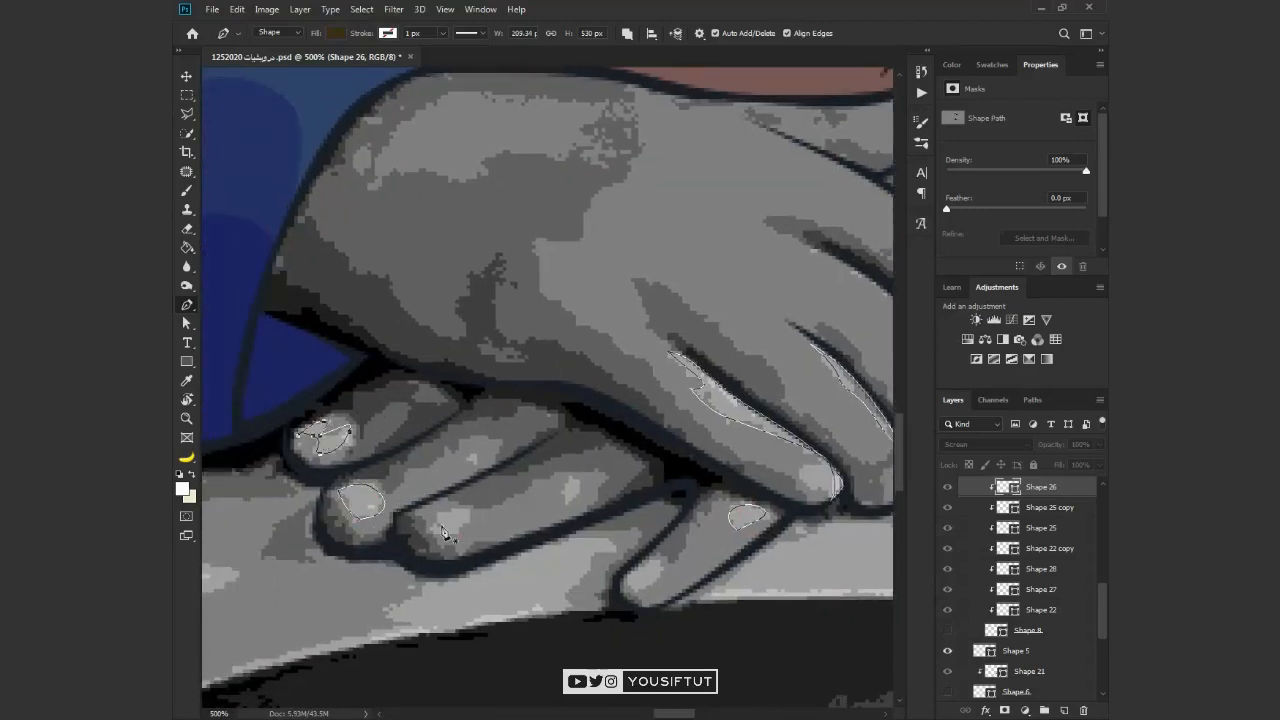
# Show the skin base and Layer 7 again, and save the document
pyautogui.click(947, 630)
pyautogui.hotkey('ctrl', '-')
pyautogui.hotkey('ctrl', '-')
pyautogui.scroll(-3, 945, 610)
pyautogui.click(946, 629)
pyautogui.press('v')
pyautogui.hotkey('ctrl', '-')
pyautogui.hotkey('ctrl', '-')
pyautogui.hotkey('ctrl', '-')
pyautogui.hotkey('ctrl', 's')
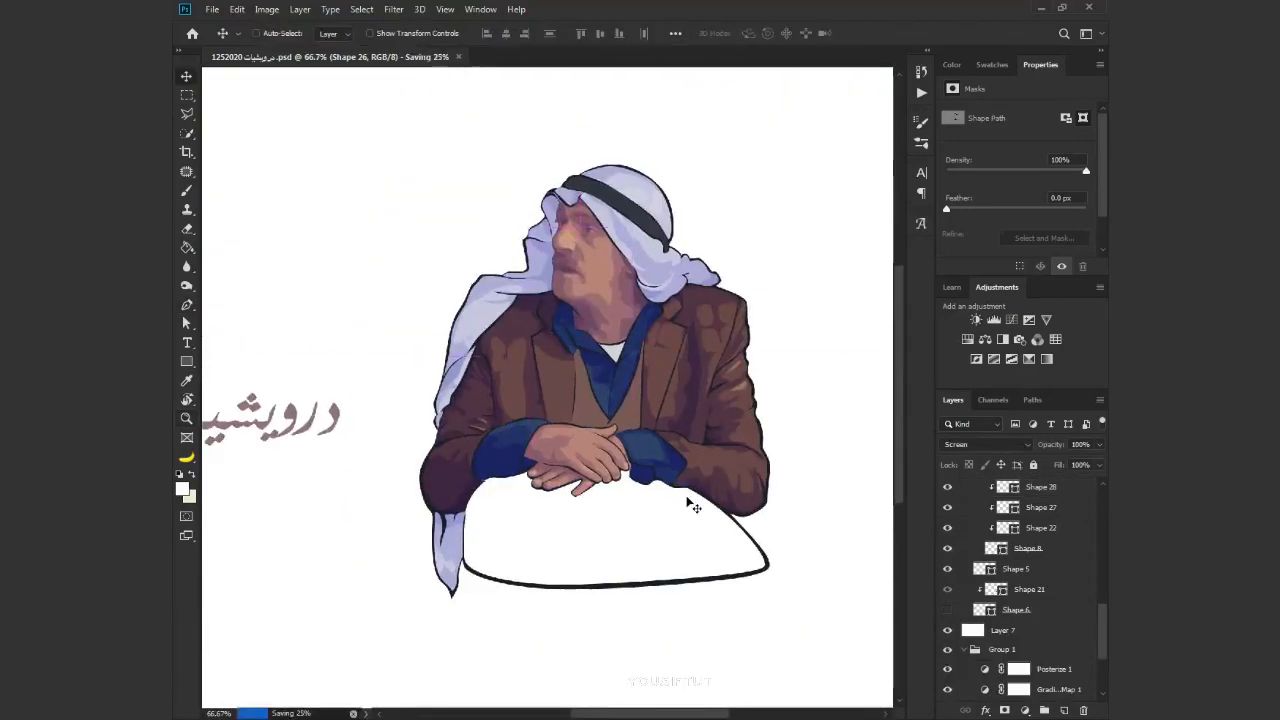
# Hide the vest fill Shape 5 and Layer 7, show the posterized photo Group 1, and select Shape 5 for drawing above it
pyautogui.moveTo(530, 172); pyautogui.dragTo(665, 296)
pyautogui.click(946, 566)
pyautogui.click(946, 566)
pyautogui.click(946, 620)
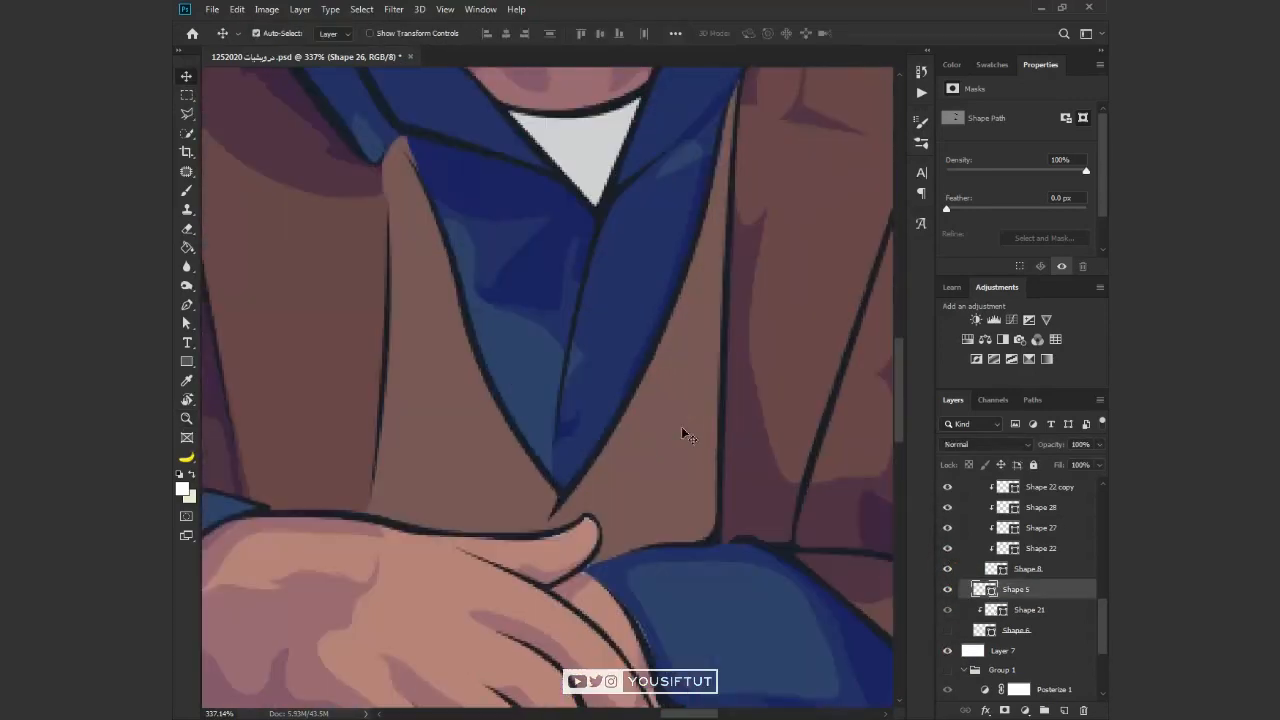
pyautogui.click(947, 589)
pyautogui.click(947, 650)
pyautogui.click(947, 670)
pyautogui.scroll(-1, 956, 668)
pyautogui.click(984, 652)
pyautogui.click(990, 554)
pyautogui.press('p')
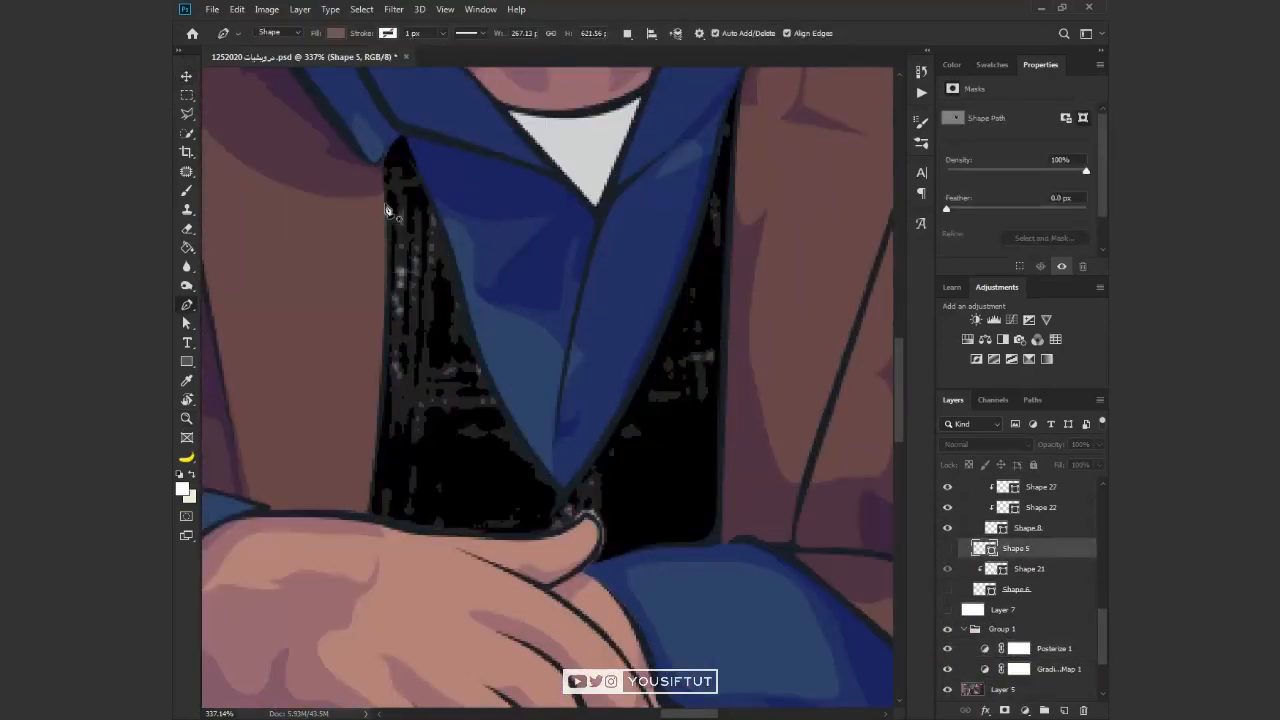
# Trace the vest's fabric streaks beside the jacket edge in a new shape above Shape 5 at 10% opacity
pyautogui.click(386, 205)
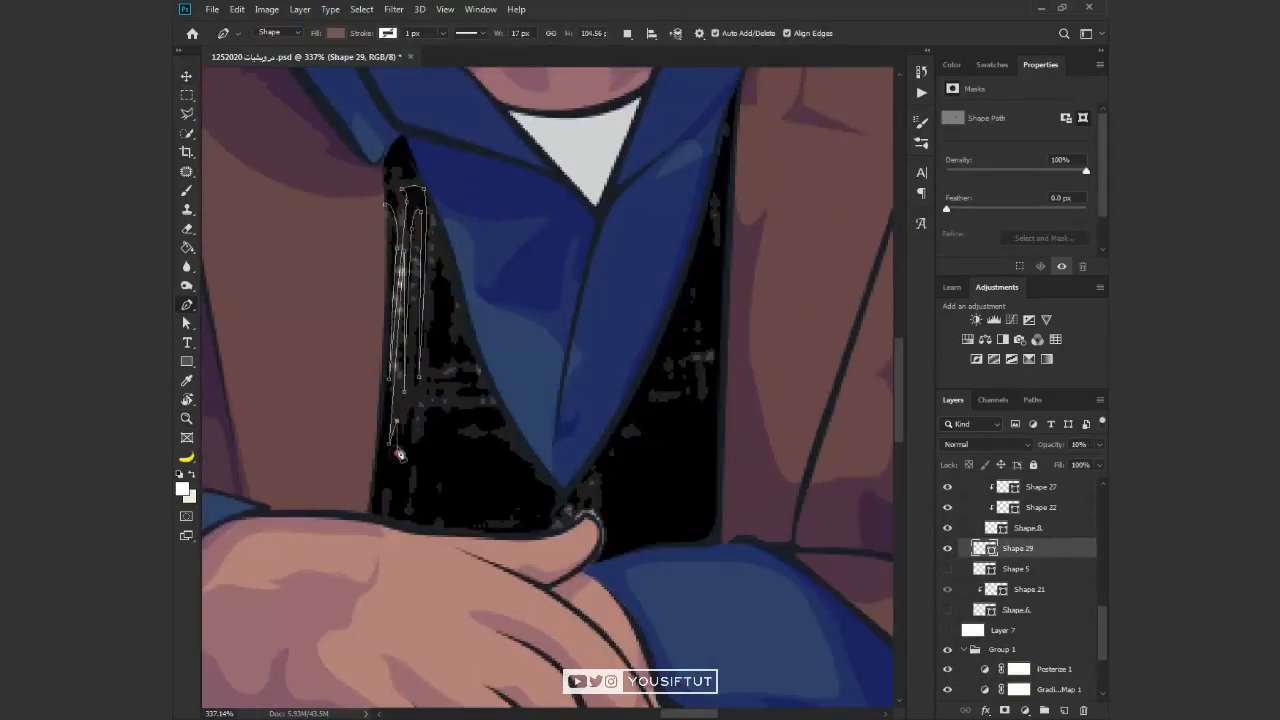
pyautogui.click(530, 470)
pyautogui.click(567, 495)
pyautogui.moveTo(517, 541); pyautogui.dragTo(450, 535)
pyautogui.click(414, 500)
pyautogui.click(412, 468)
pyautogui.click(405, 516)
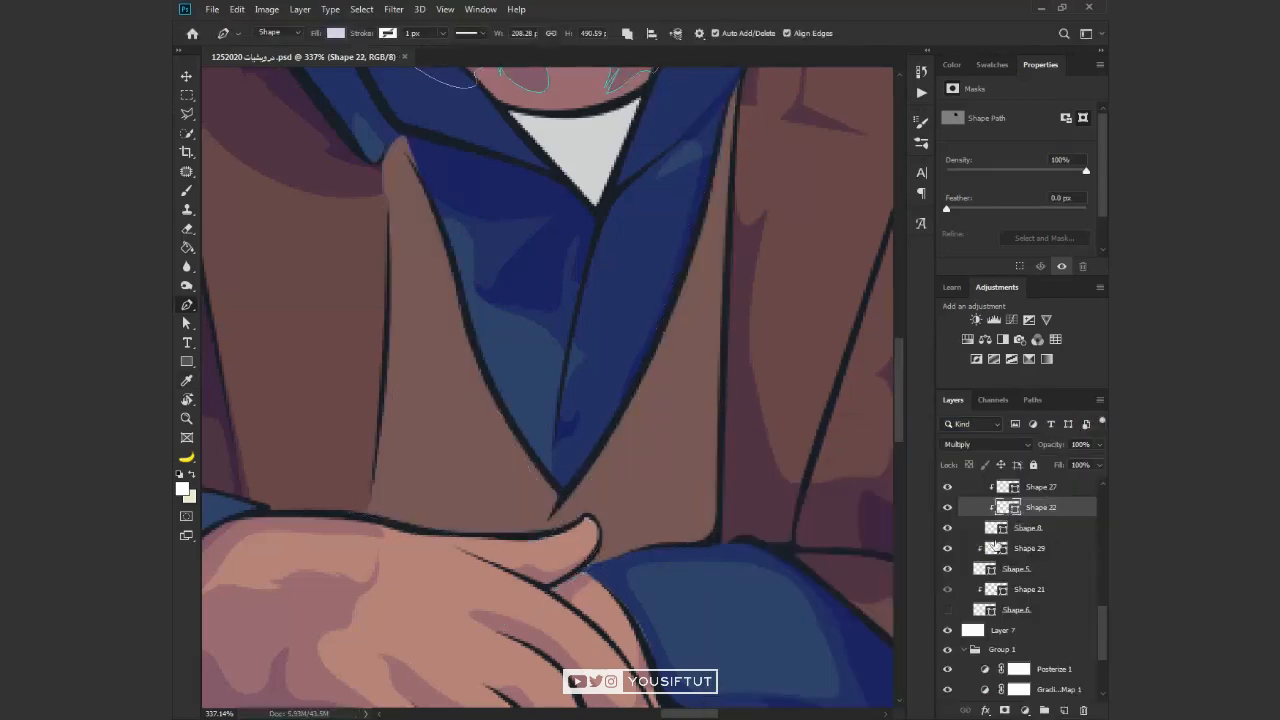
# Hide Layer 7 and Shape 6, and start a shadow shape above Shape 21 along the brown object's top edge beneath the fingers
pyautogui.click(946, 628)
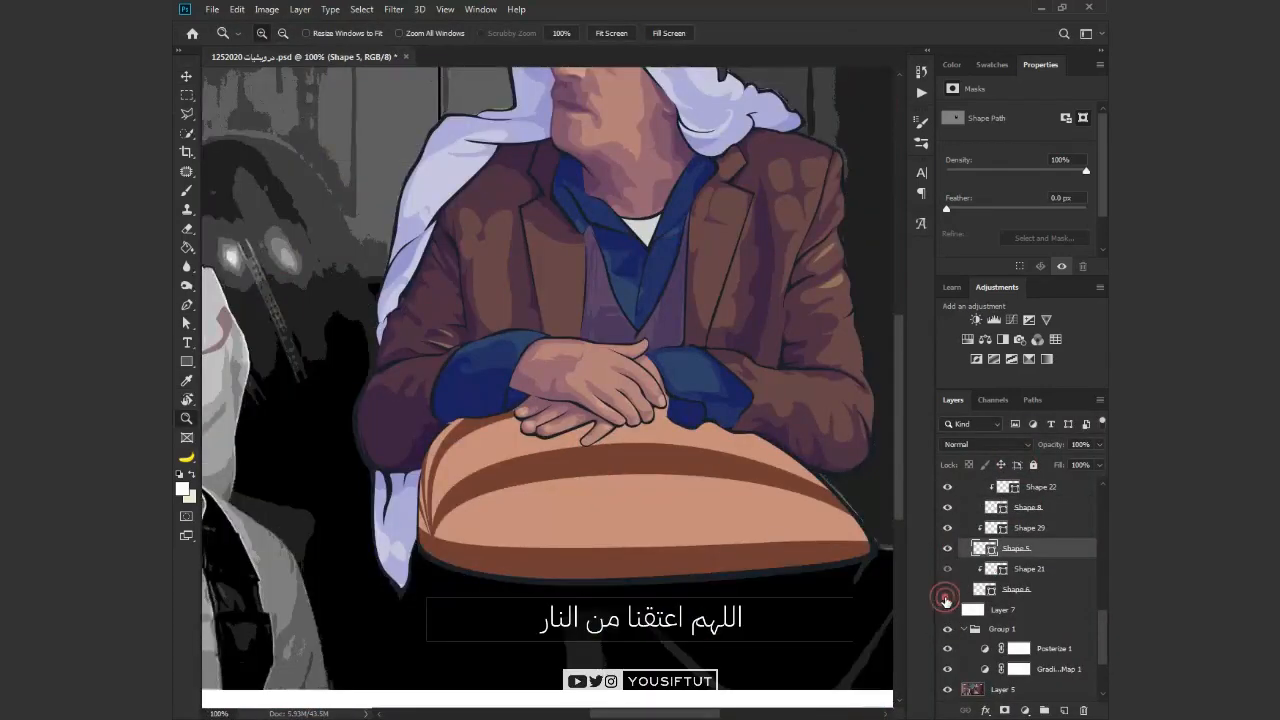
pyautogui.click(945, 600)
pyautogui.click(1018, 648)
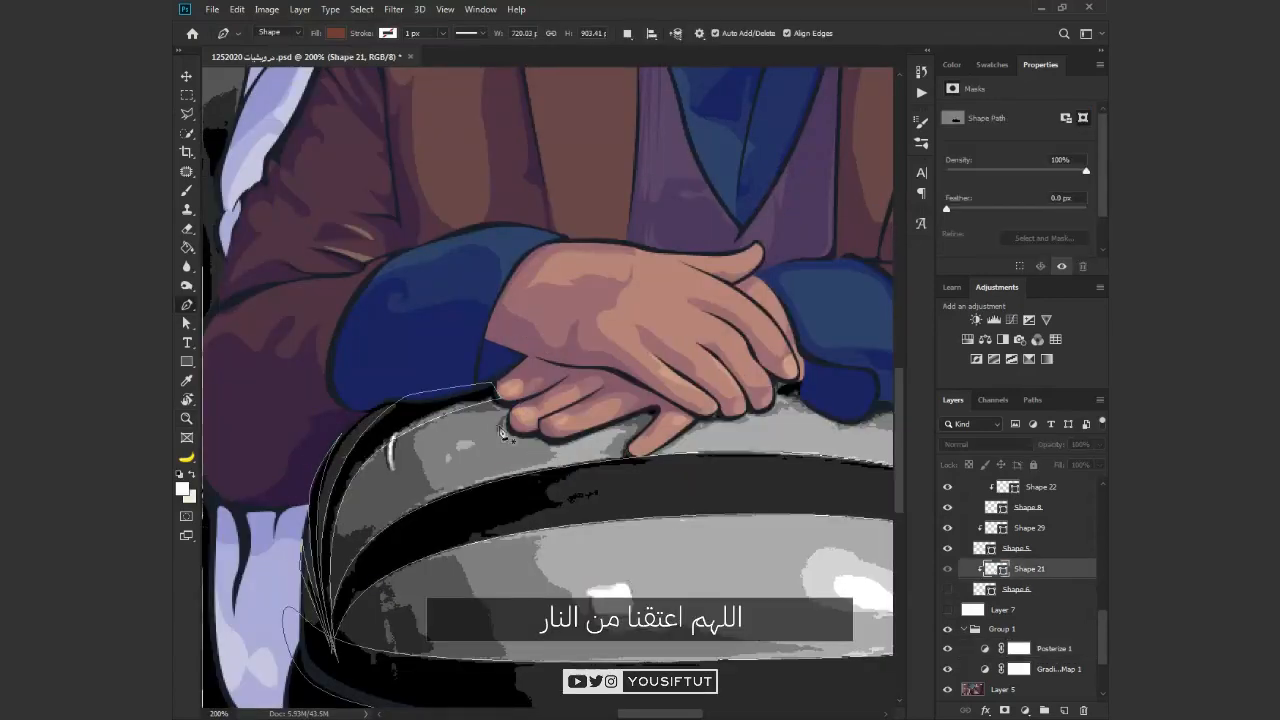
pyautogui.click(497, 430)
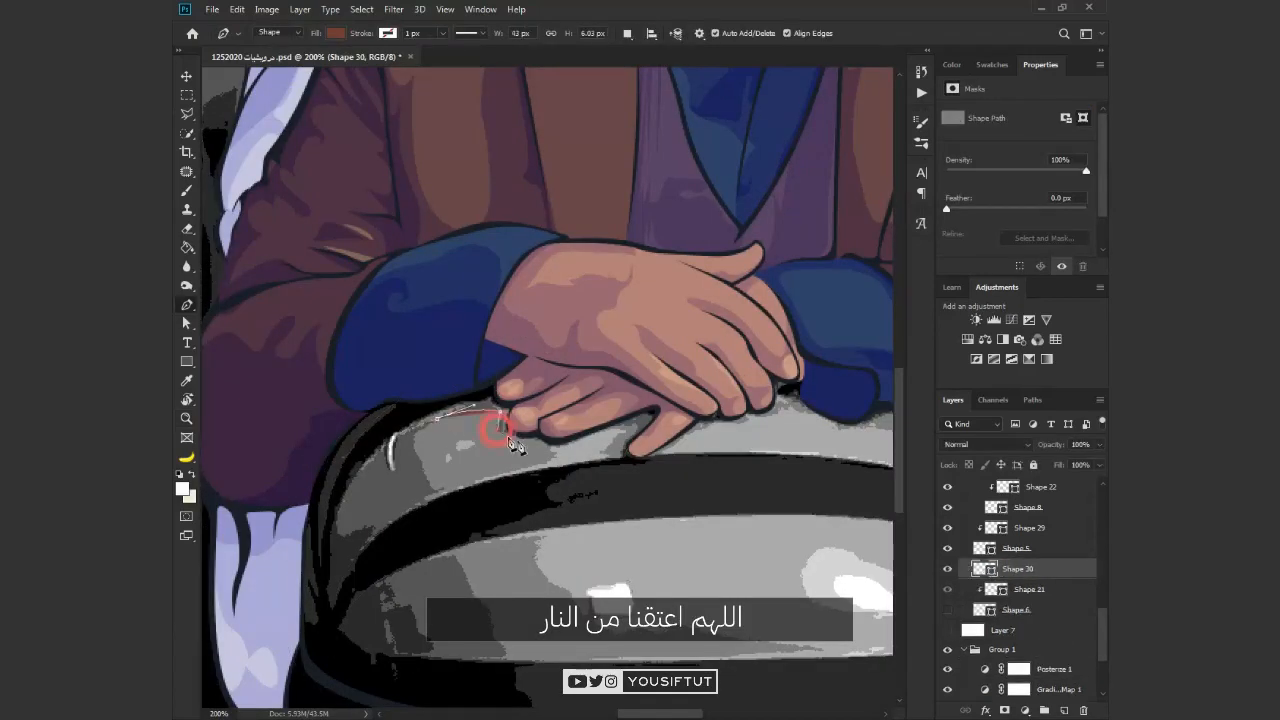
pyautogui.click(621, 431)
pyautogui.click(603, 453)
pyautogui.click(663, 454)
pyautogui.click(732, 424)
pyautogui.click(751, 417)
pyautogui.click(782, 414)
# At 20% opacity, continue the shadow to the object's right tip and around its outside to the bottom edge
pyautogui.moveTo(723, 451); pyautogui.dragTo(272, 371)
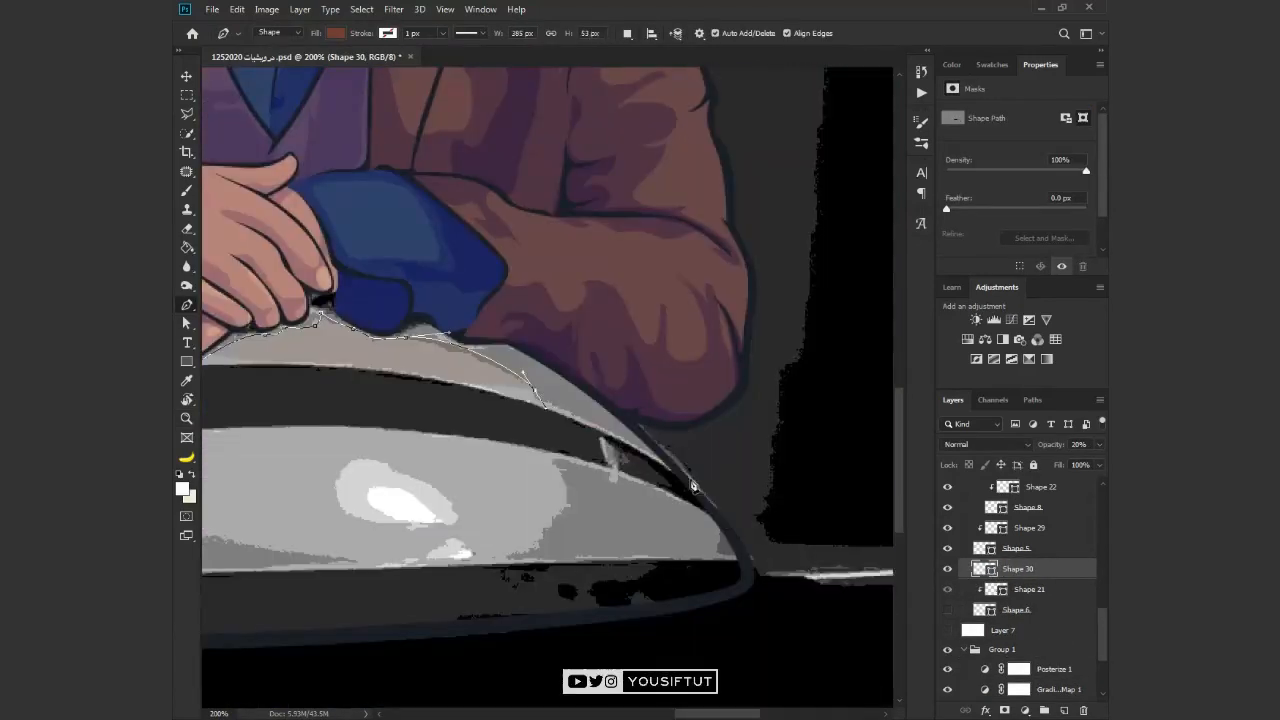
pyautogui.moveTo(261, 325); pyautogui.dragTo(640, 407)
pyautogui.moveTo(422, 368); pyautogui.dragTo(382, 378)
pyautogui.moveTo(252, 416); pyautogui.dragTo(207, 462)
pyautogui.moveTo(228, 611); pyautogui.dragTo(277, 457)
pyautogui.press('Tab')
pyautogui.moveTo(287, 545); pyautogui.dragTo(315, 568)
pyautogui.click(361, 590)
pyautogui.moveTo(554, 577); pyautogui.dragTo(480, 583)
pyautogui.click(491, 558)
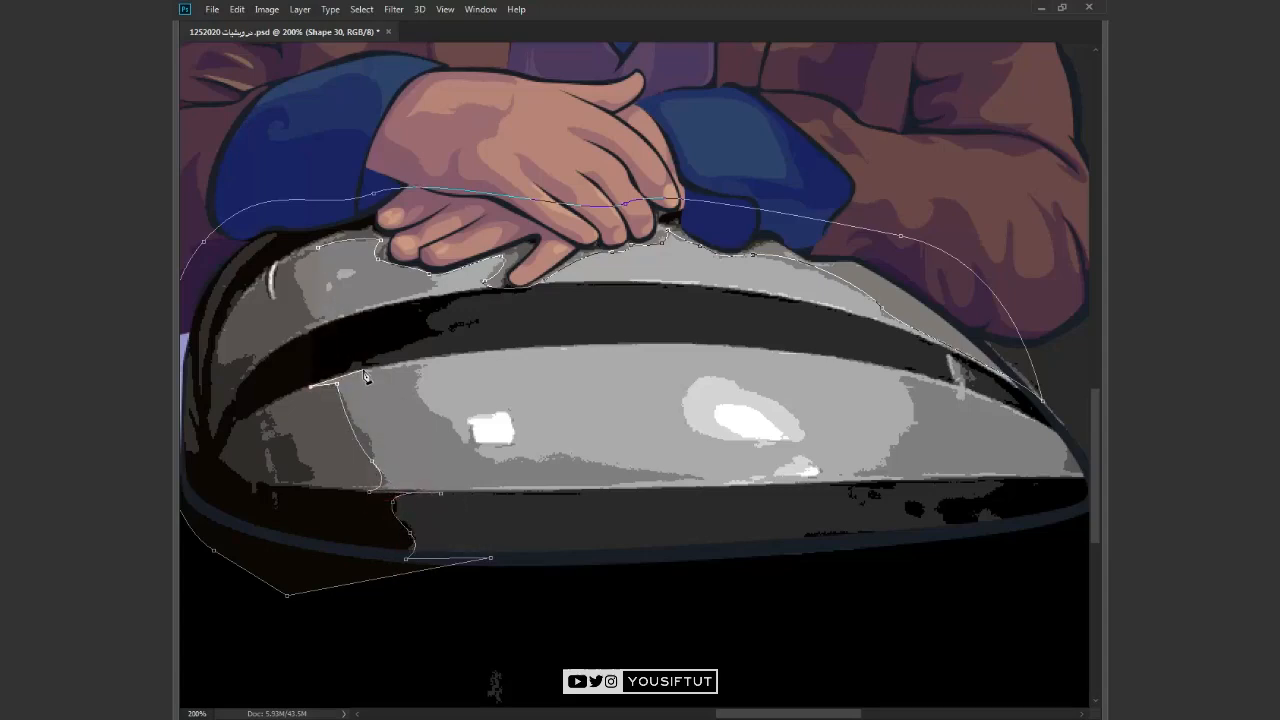
# Trace the shadow's inner edge across the object's lower panel and dark band up to the fingers
pyautogui.moveTo(573, 455); pyautogui.dragTo(546, 444)
pyautogui.moveTo(477, 462); pyautogui.dragTo(456, 447)
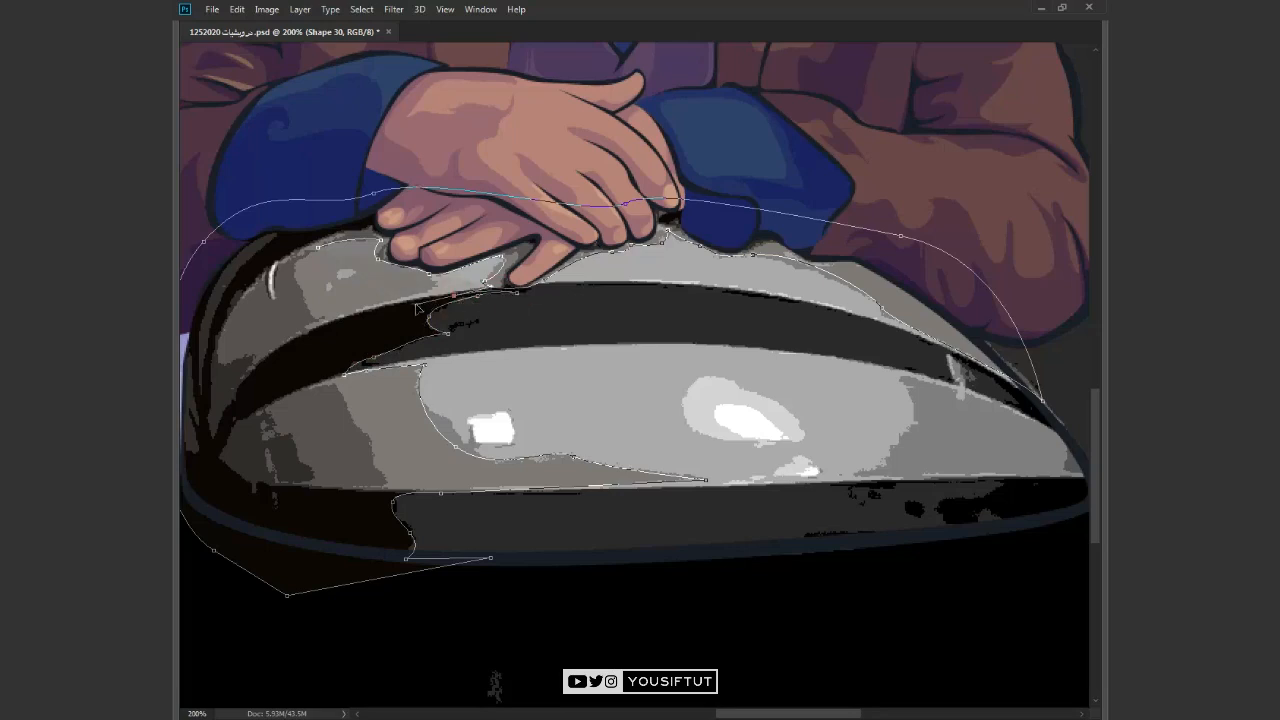
pyautogui.moveTo(438, 295); pyautogui.dragTo(571, 350)
# Delete Shape 30 after toggling its visibility, and undo the deletion
pyautogui.press('Tab')
pyautogui.click(948, 569)
pyautogui.click(948, 569)
pyautogui.press('Delete')
pyautogui.hotkey('ctrl', 'z')
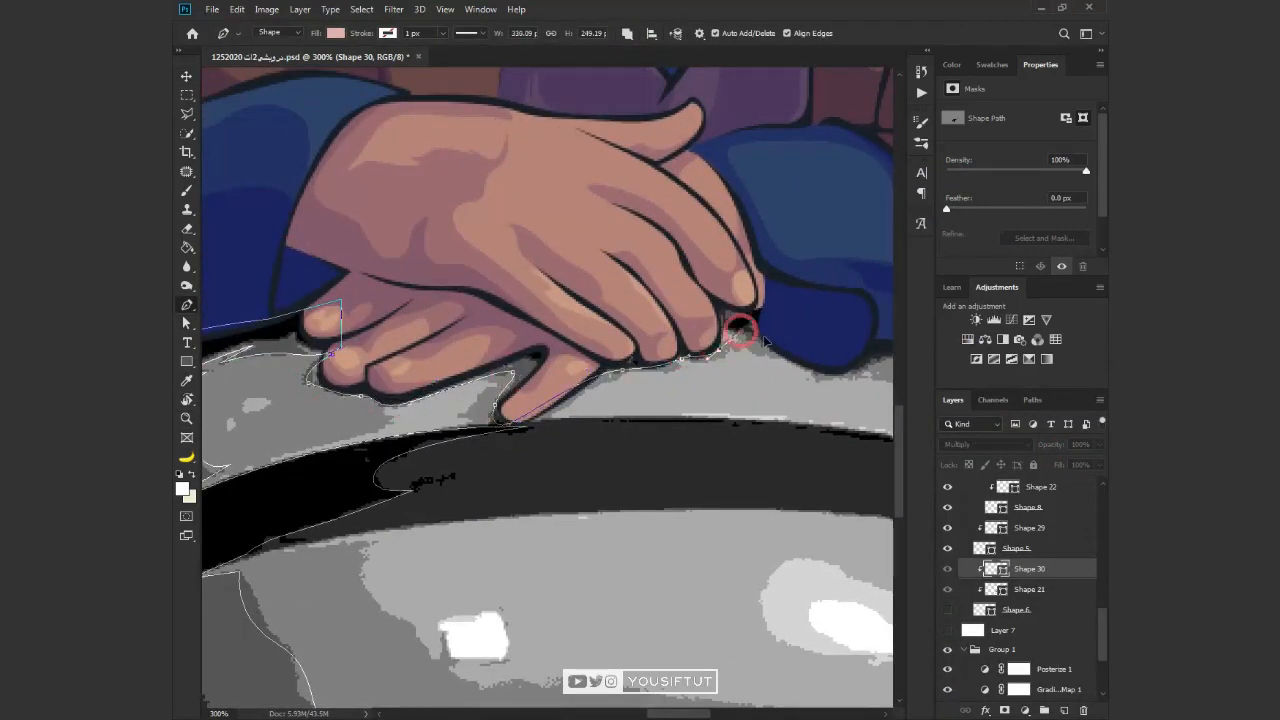
# Start a darker shadow in a new shape above Shape 30 along the object's upper left rim, at 20% opacity
pyautogui.scroll(-5, 686, 400)
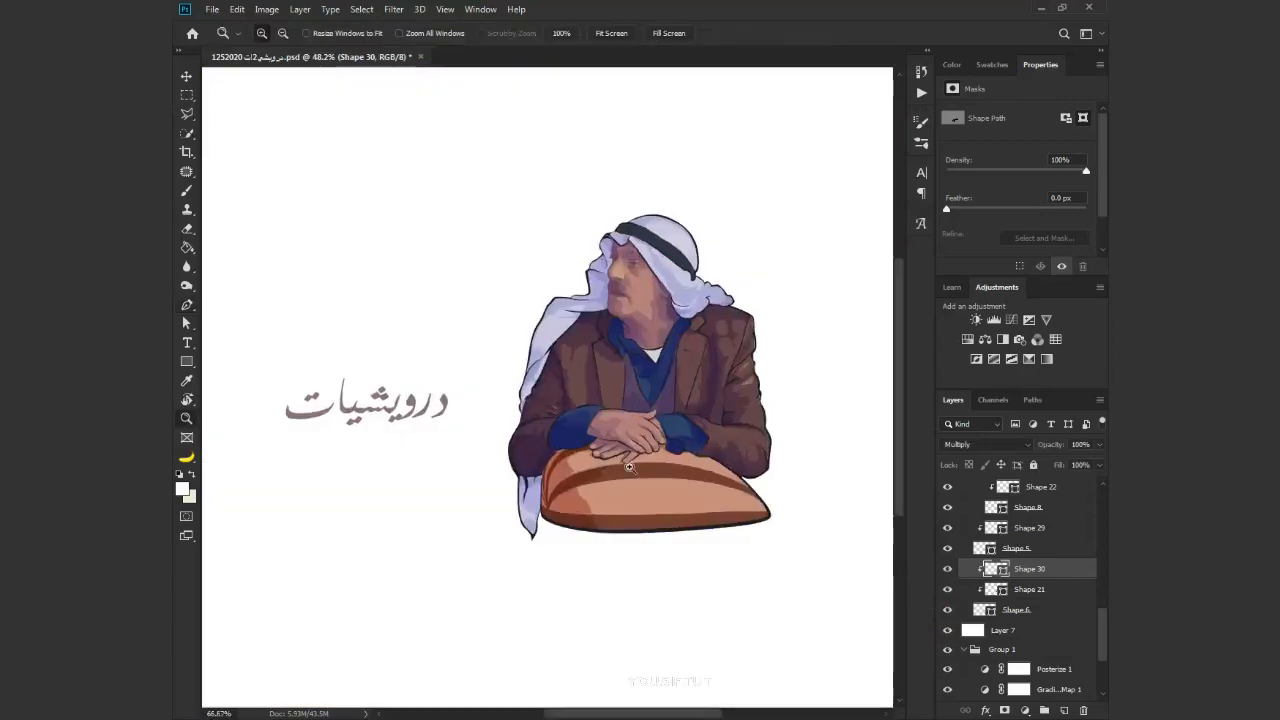
pyautogui.scroll(5, 629, 467)
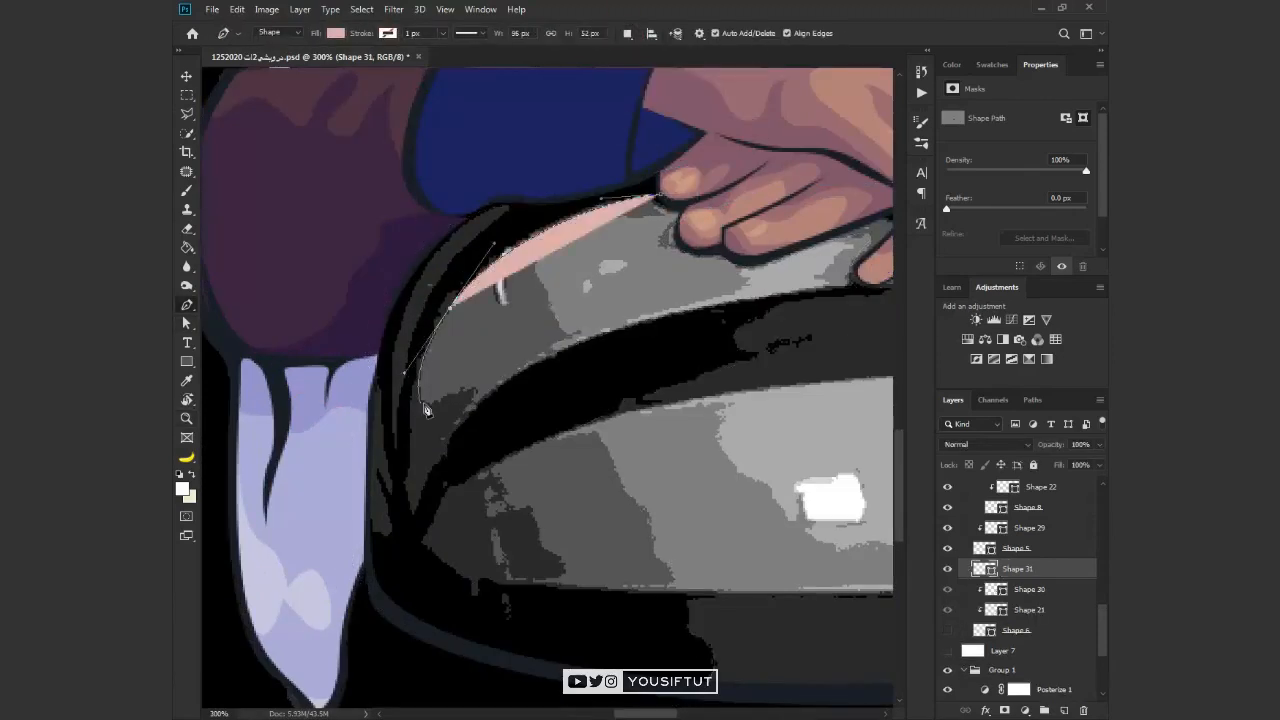
pyautogui.click(428, 397)
pyautogui.click(490, 379)
pyautogui.click(453, 422)
pyautogui.click(499, 384)
pyautogui.press('2')
# Trace the darker shadow across the object's left panels and bottom band, and close it around the outer left side
pyautogui.moveTo(484, 426); pyautogui.dragTo(429, 355)
pyautogui.click(421, 397)
pyautogui.click(451, 390)
pyautogui.click(385, 428)
pyautogui.moveTo(418, 457); pyautogui.dragTo(479, 530)
pyautogui.moveTo(548, 544); pyautogui.dragTo(605, 550)
pyautogui.moveTo(471, 590); pyautogui.dragTo(459, 630)
pyautogui.moveTo(274, 560); pyautogui.dragTo(240, 486)
pyautogui.click(571, 145)
# Clip the darker shadow to the object, show Shape 6 and Layer 7, and blend the shadow with Multiply
pyautogui.keyDown('alt'); pyautogui.click(1009, 580); pyautogui.keyUp('alt')
pyautogui.moveTo(947, 630); pyautogui.dragTo(947, 651)
pyautogui.click(986, 444)
pyautogui.click(968, 410)
# Recolour the object's shadow shapes to light lavender and select Shape 31
pyautogui.press('v')
pyautogui.keyDown('shift'); pyautogui.click(1033, 590); pyautogui.keyUp('shift')
pyautogui.doubleClick(991, 590)
pyautogui.click(1062, 448)
pyautogui.click(991, 568)
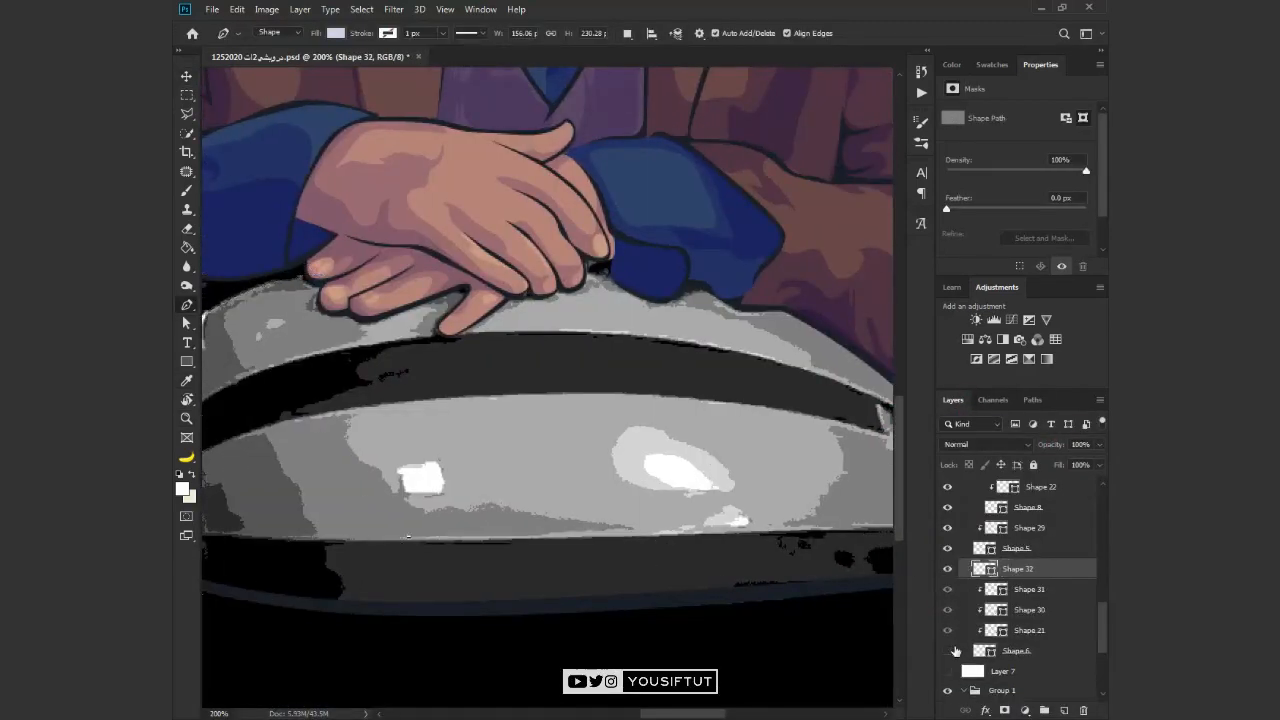
# Trace the lit middle area of the object's lower panel in a new shape above Shape 31
pyautogui.moveTo(372, 480); pyautogui.dragTo(349, 438)
pyautogui.press('1')
pyautogui.press('2')
pyautogui.click(287, 416)
pyautogui.moveTo(578, 391); pyautogui.dragTo(748, 398)
pyautogui.click(883, 434)
pyautogui.hscroll(3, 590, 431)
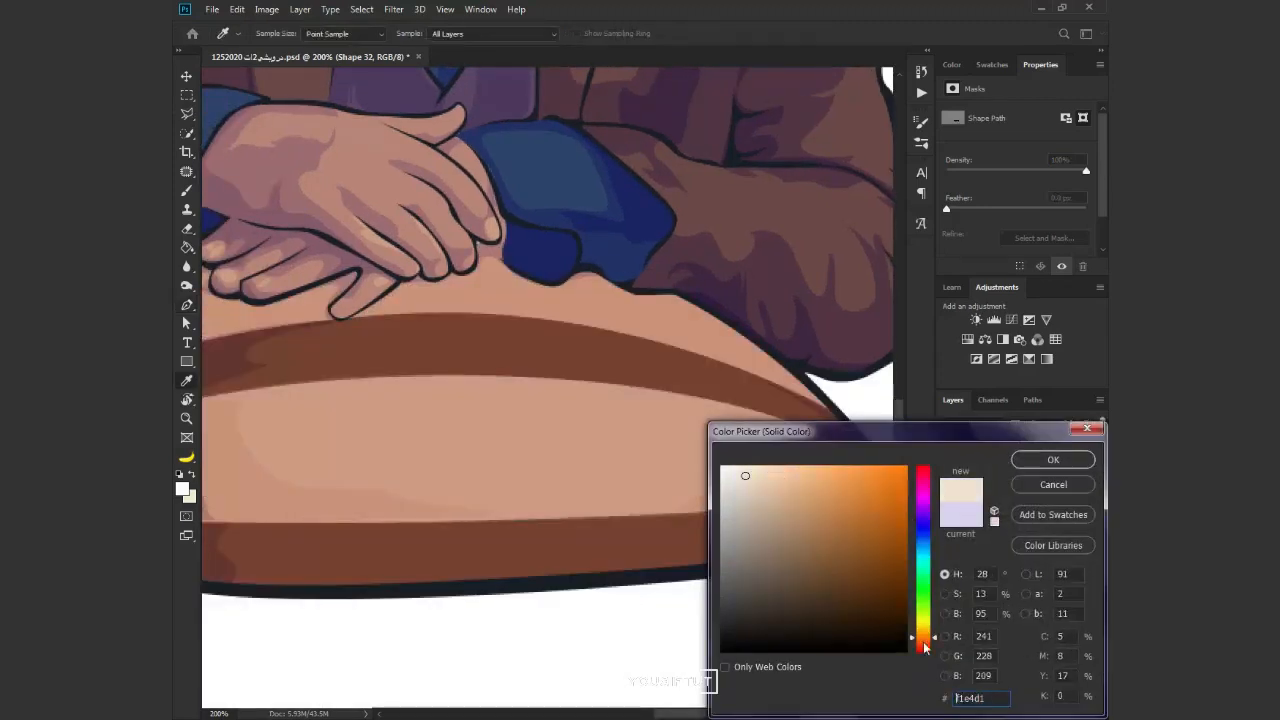
# Blend the lower panel's light shape with Screen and change its fill to dark olive brown
pyautogui.click(985, 444)
pyautogui.click(977, 500)
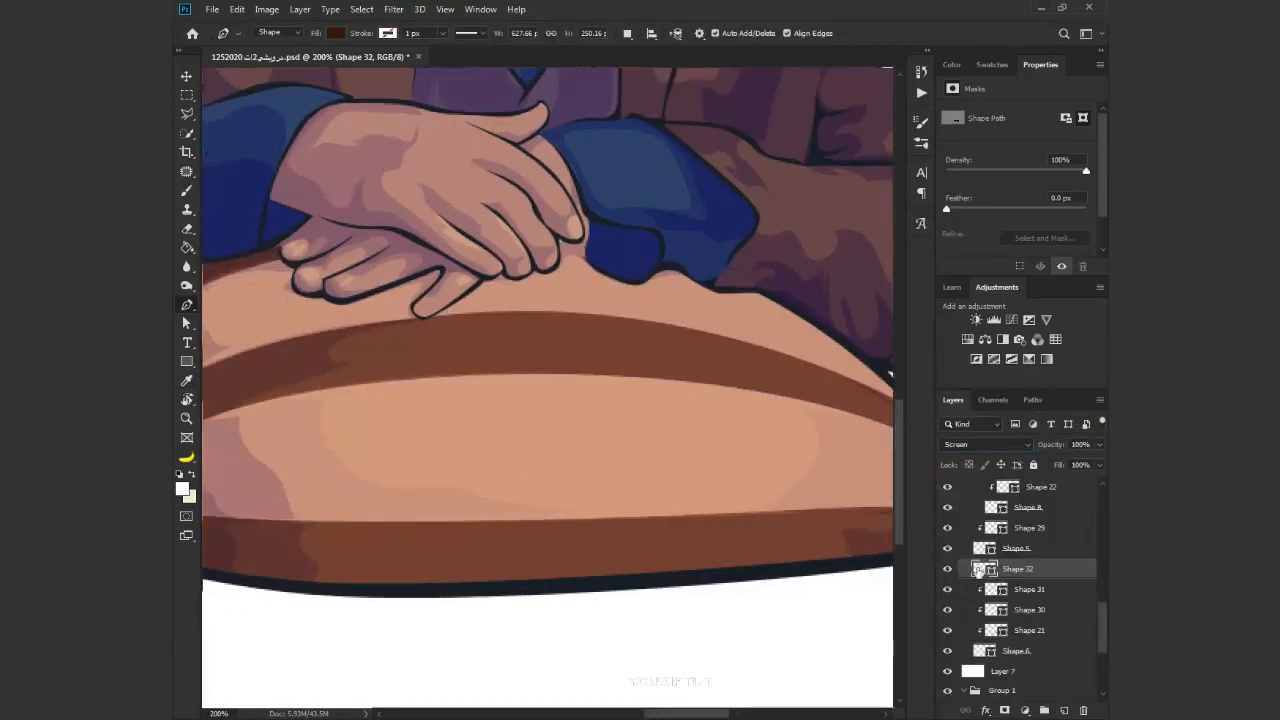
pyautogui.doubleClick(977, 570)
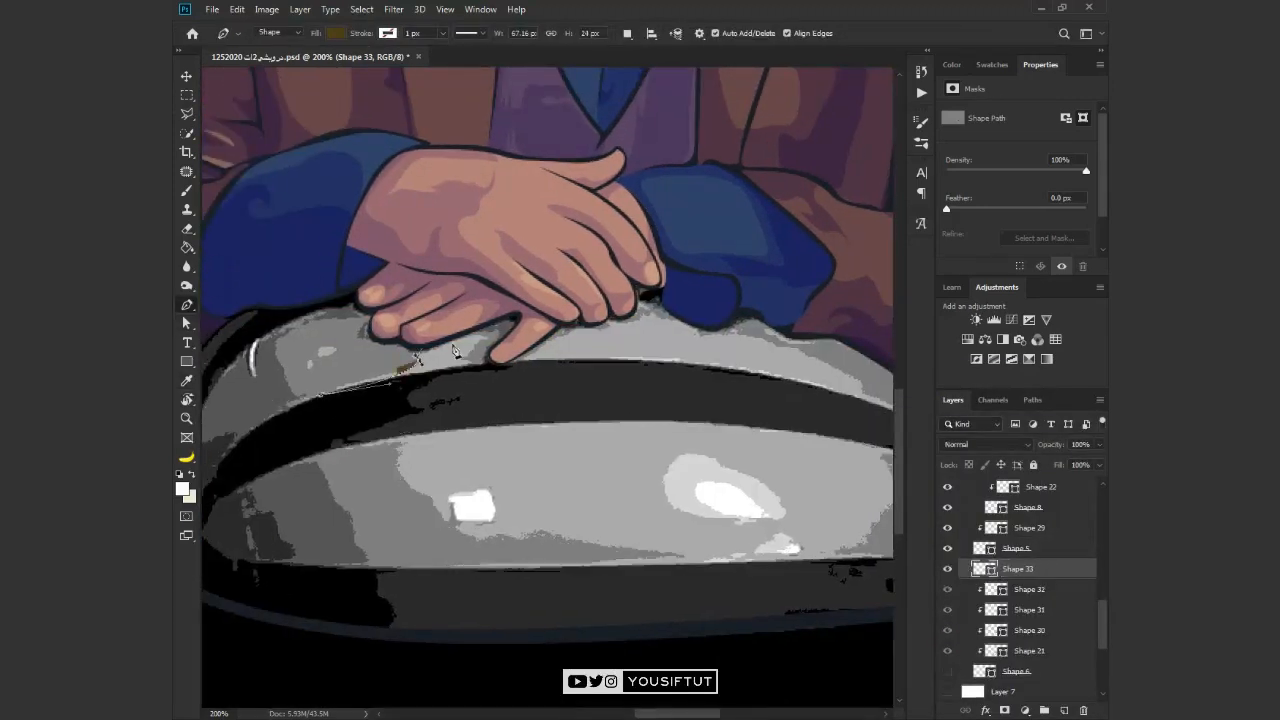
# Trace the light areas of the object's upper panel beneath the hands in a new shape at 10% opacity and adjust its blending
pyautogui.click(320, 398)
pyautogui.hotkey('ctrl', 's')
pyautogui.moveTo(543, 386); pyautogui.dragTo(433, 427)
pyautogui.moveTo(415, 401); pyautogui.dragTo(436, 390)
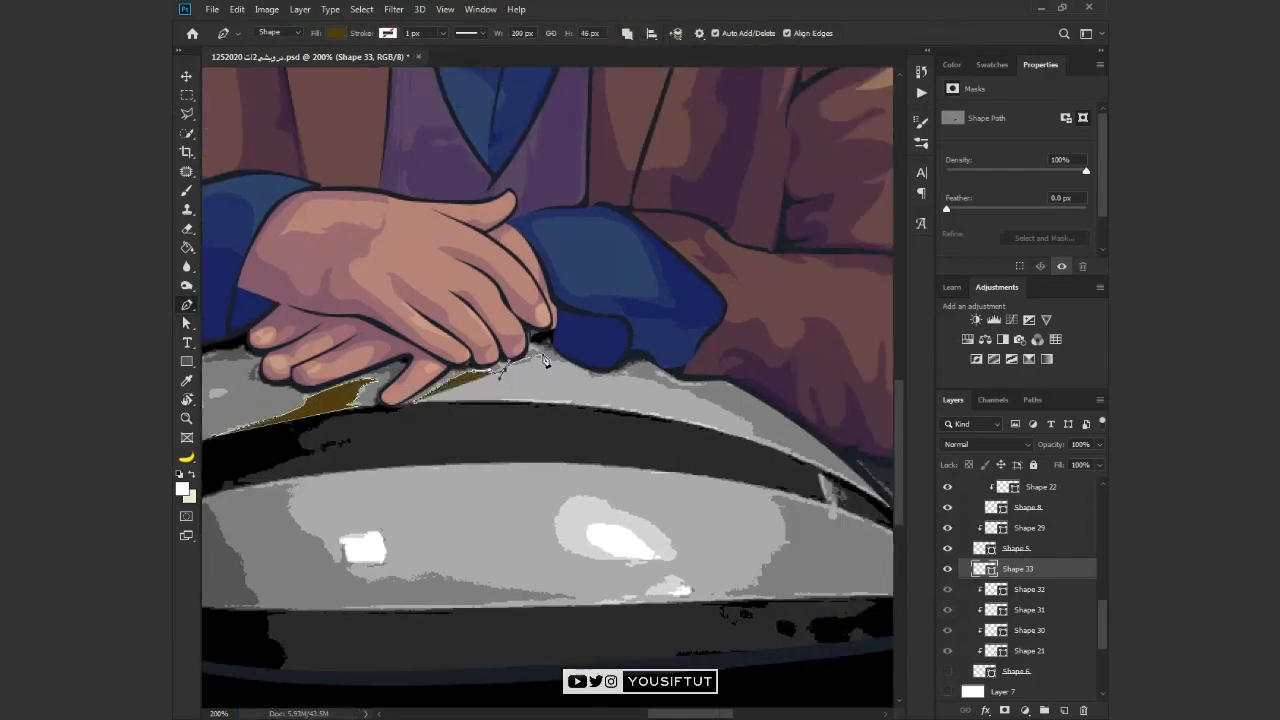
pyautogui.moveTo(673, 388); pyautogui.dragTo(695, 397)
pyautogui.click(756, 430)
pyautogui.press('1')
pyautogui.moveTo(807, 469); pyautogui.dragTo(729, 449)
pyautogui.moveTo(819, 487); pyautogui.dragTo(829, 492)
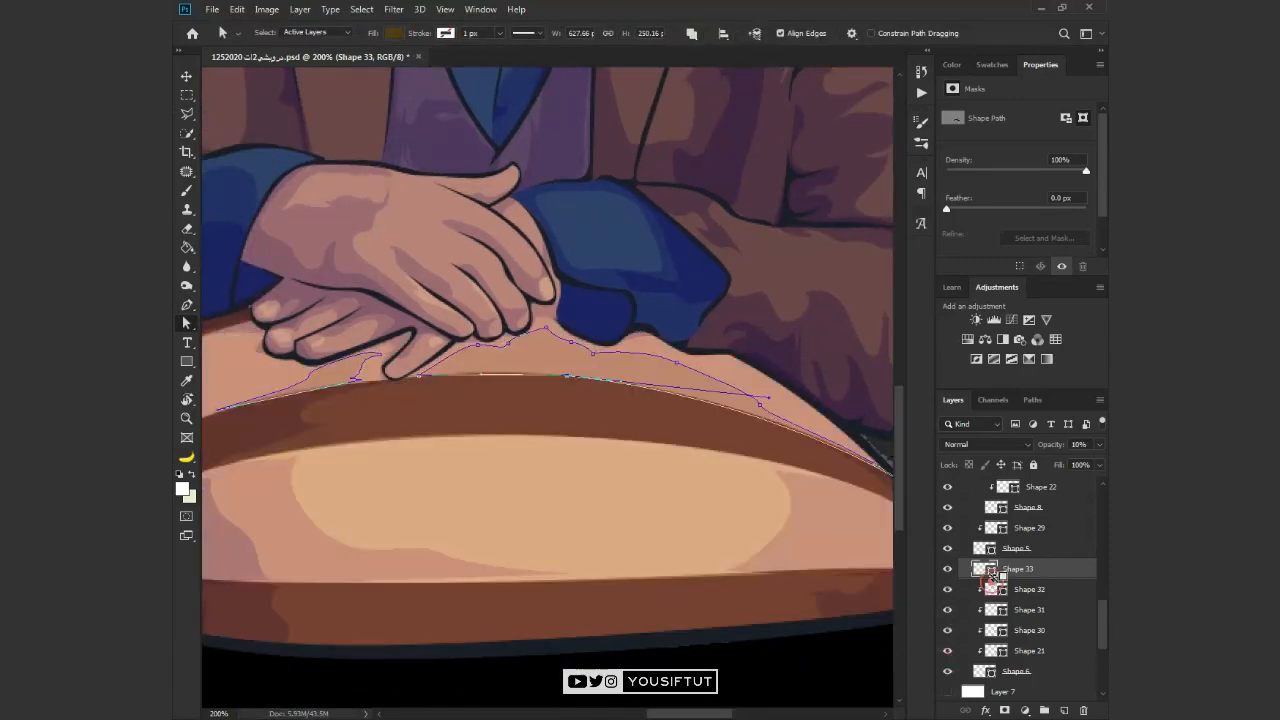
pyautogui.click(985, 444)
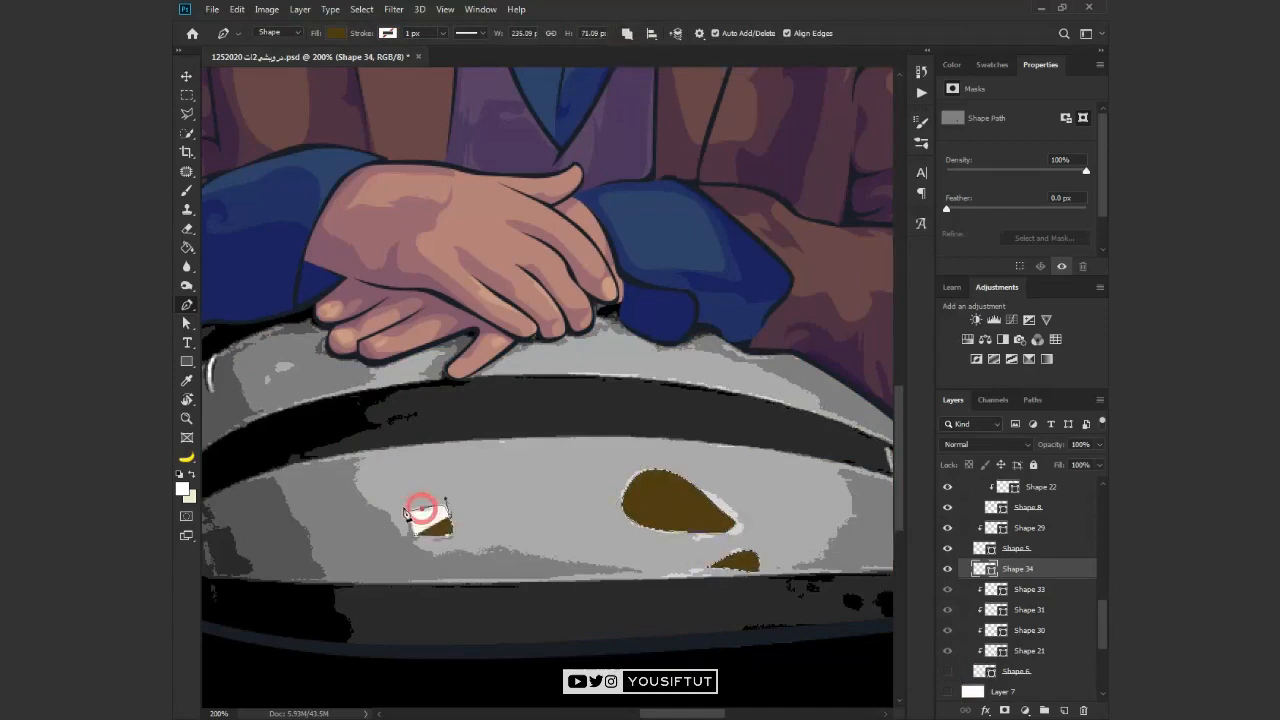
# Finish the square highlight on the lower panel, clip the highlight shape, change its blend mode, and show Shape 6
pyautogui.click(416, 534)
pyautogui.hotkey('ctrl', 'alt', 'g')
pyautogui.click(985, 444)
pyautogui.click(957, 477)
pyautogui.click(947, 671)
# Add a further small highlight shape on the object and change its blend mode
pyautogui.hotkey('ctrl', '+')
pyautogui.click(712, 556)
pyautogui.click(985, 444)
pyautogui.click(957, 476)
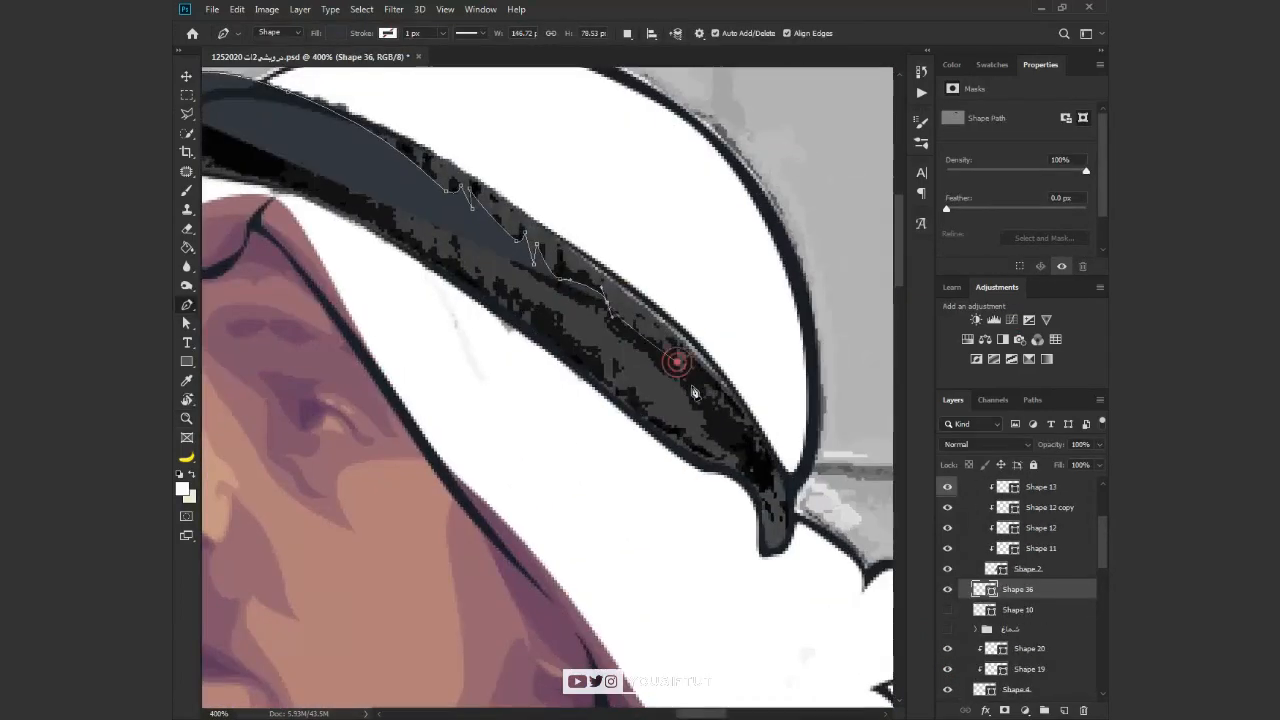
# Finish tracing the light areas along the black headband in Shape 36 at 20% opacity
pyautogui.click(732, 427)
pyautogui.moveTo(438, 230); pyautogui.dragTo(543, 363)
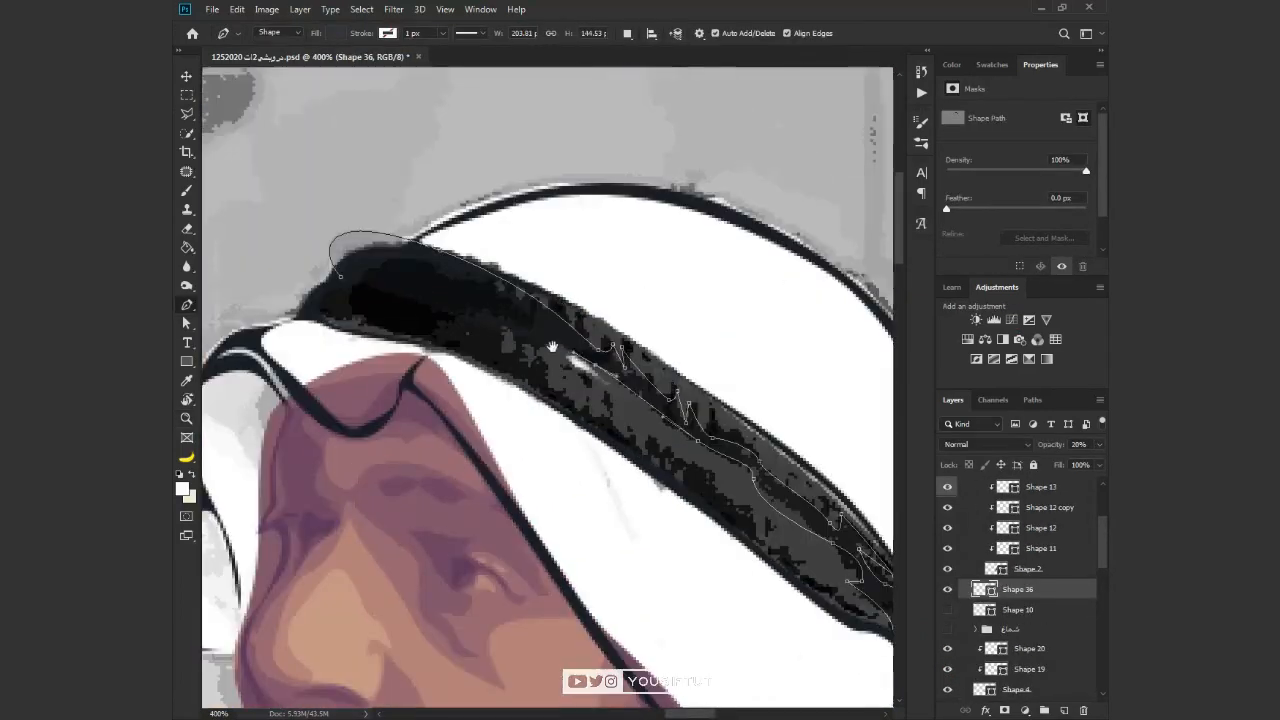
pyautogui.moveTo(742, 530); pyautogui.dragTo(617, 437)
pyautogui.moveTo(402, 350); pyautogui.dragTo(584, 446)
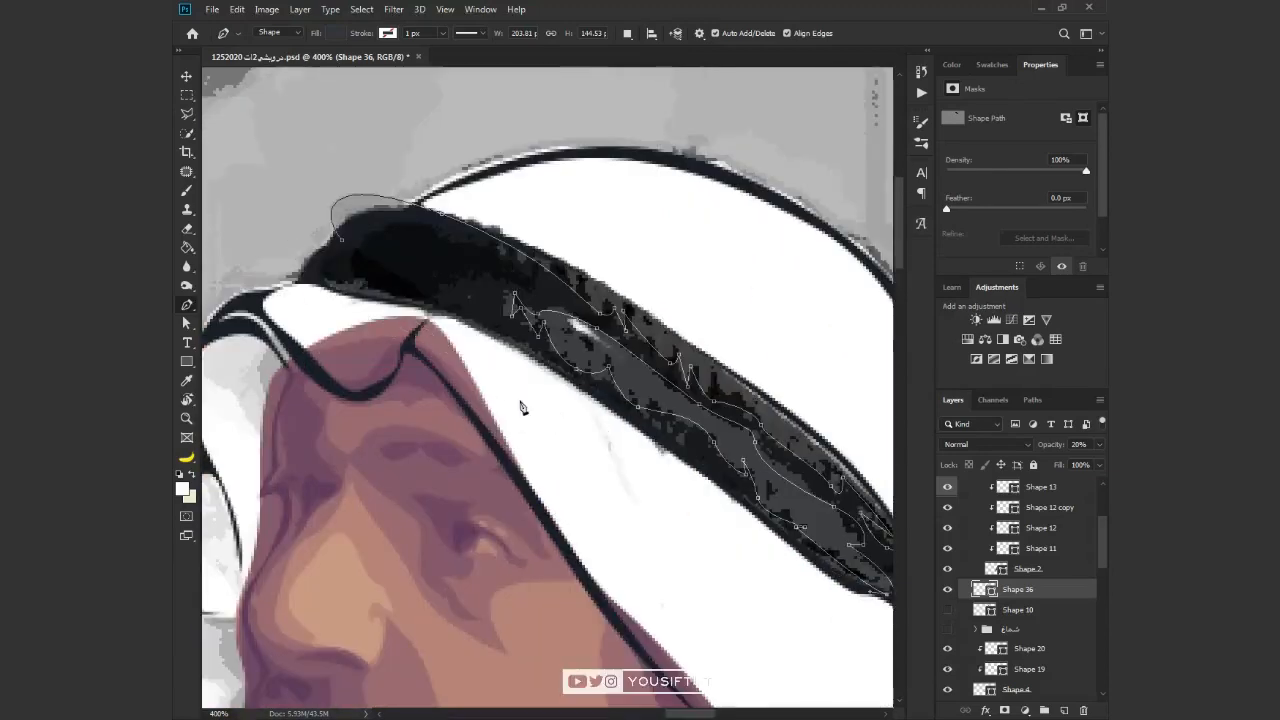
pyautogui.moveTo(732, 551); pyautogui.dragTo(629, 452)
pyautogui.moveTo(592, 387); pyautogui.dragTo(559, 369)
# Restore Shape 36 to full opacity, adjust its blend mode and fill color, and clip it to the headband's Shape 10
pyautogui.click(948, 610)
pyautogui.press('0')
pyautogui.doubleClick(980, 589)
pyautogui.click(987, 444)
pyautogui.click(960, 408)
pyautogui.doubleClick(980, 589)
pyautogui.keyDown('alt'); pyautogui.click(989, 600); pyautogui.keyUp('alt')
pyautogui.hotkey('ctrl', 'space')
pyautogui.doubleClick(990, 589)
pyautogui.click(948, 610)
# Trace the light area at the front end of the headband in a new shape at 10% opacity
pyautogui.press('p')
pyautogui.click(371, 287)
pyautogui.press('1')
pyautogui.moveTo(362, 245); pyautogui.dragTo(456, 246)
pyautogui.moveTo(528, 272)
pyautogui.mouseDown()
pyautogui.moveTo(518, 287)
pyautogui.moveTo(495, 276)
pyautogui.mouseUp()
pyautogui.moveTo(441, 279); pyautogui.dragTo(435, 294)
pyautogui.moveTo(649, 400); pyautogui.dragTo(525, 387)
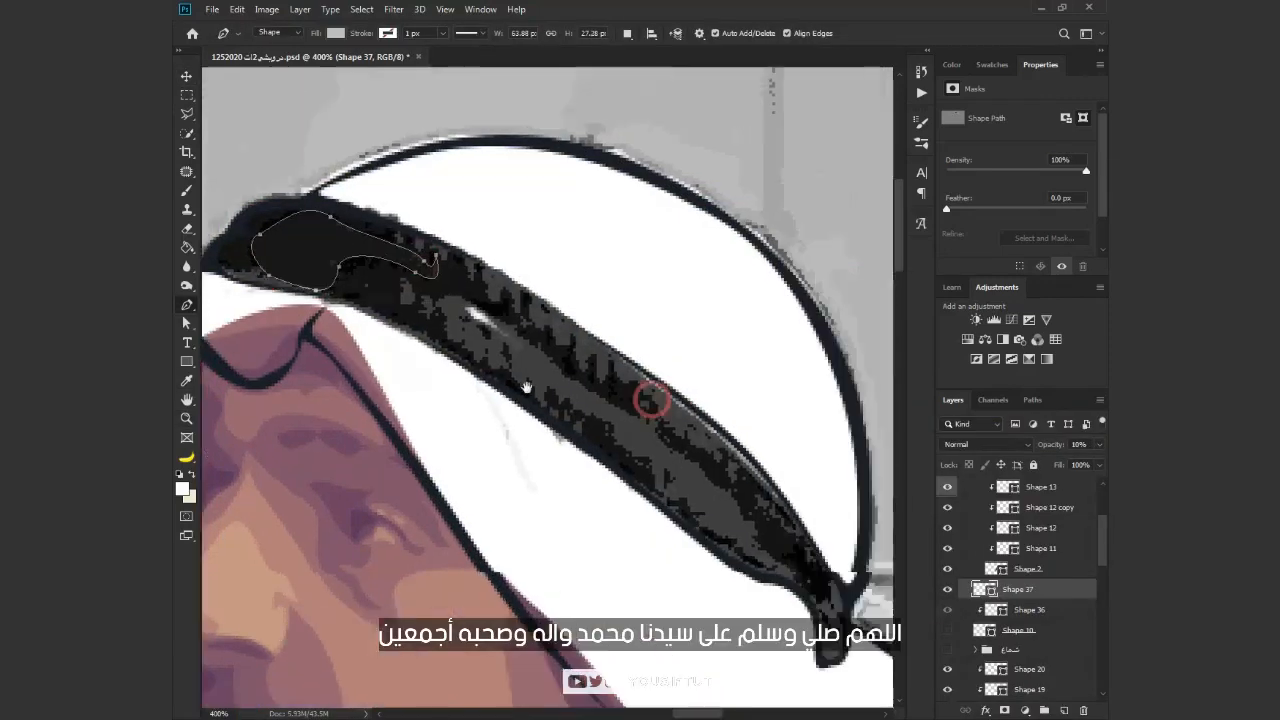
# Change the blend mode of the front headband highlight, clip it to the headband, and adjust its fill color
pyautogui.hotkey('ctrl', 'e')
pyautogui.click(987, 444)
pyautogui.click(957, 406)
pyautogui.click(948, 630)
pyautogui.keyDown('alt'); pyautogui.click(998, 600); pyautogui.keyUp('alt')
pyautogui.press('z')
pyautogui.keyDown('alt'); pyautogui.click(498, 368); pyautogui.keyUp('alt')
pyautogui.doubleClick(991, 589)
pyautogui.press('Return')
# Show the headscarf group, add a Hue/Saturation adjustment layer, tune its sliders, and save the document
pyautogui.click(948, 650)
pyautogui.scroll(-1, 1034, 586)
pyautogui.click(976, 589)
pyautogui.click(1054, 616)
pyautogui.click(967, 340)
pyautogui.moveTo(1016, 170); pyautogui.dragTo(963, 199)
pyautogui.click(1020, 589)
pyautogui.hotkey('ctrl', 's')
# Show the white background Layer 7 behind the finished figure
pyautogui.scroll(-10, 983, 546)
pyautogui.click(947, 563)
pyautogui.keyDown('alt'); pyautogui.click(487, 389); pyautogui.keyUp('alt')
pyautogui.moveTo(487, 390); pyautogui.dragTo(579, 55)
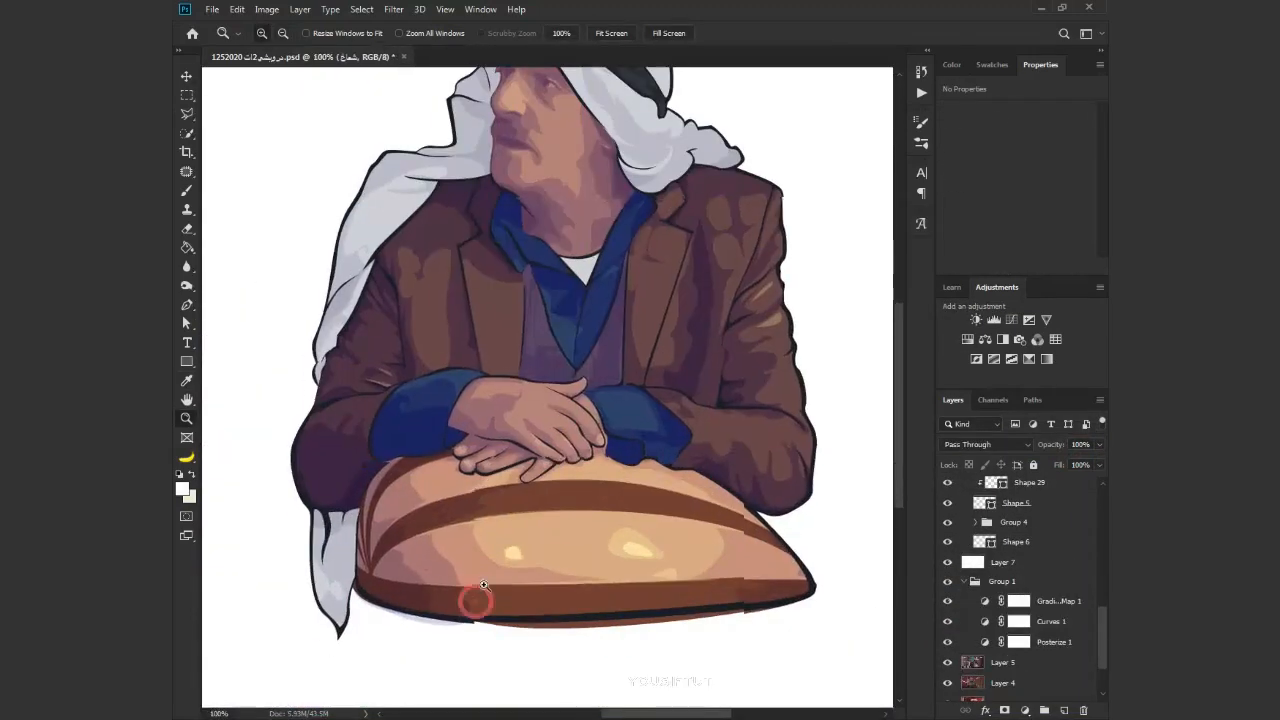
# Select the brown object's base shape and clip the three shading layers above it
pyautogui.press('v')
pyautogui.keyDown('ctrl'); pyautogui.click(474, 600); pyautogui.keyUp('ctrl')
pyautogui.click(950, 666)
pyautogui.click(950, 666)
pyautogui.keyDown('alt'); pyautogui.click(1034, 653); pyautogui.keyUp('alt')
pyautogui.keyDown('alt'); pyautogui.click(1036, 633); pyautogui.keyUp('alt')
pyautogui.keyDown('alt'); pyautogui.click(1036, 613); pyautogui.keyUp('alt')
pyautogui.click(949, 666)
pyautogui.click(949, 666)
# Gather the brown object's base shape with its shading layers in Group 4, collapse the group, and save the document
pyautogui.moveTo(580, 450); pyautogui.dragTo(584, 383)
pyautogui.moveTo(948, 645); pyautogui.dragTo(948, 545)
pyautogui.click(1001, 585)
pyautogui.doubleClick(1001, 586)
pyautogui.click(1023, 450)
pyautogui.click(976, 522)
pyautogui.moveTo(516, 358); pyautogui.dragTo(495, 415)
pyautogui.press('z')
pyautogui.hotkey('ctrl', 's')
# Examine the face, headscarf and jacket up close, and review the whole figure
pyautogui.doubleClick(497, 568)
pyautogui.keyDown('alt'); pyautogui.click(495, 415); pyautogui.keyUp('alt')
pyautogui.click(541, 172)
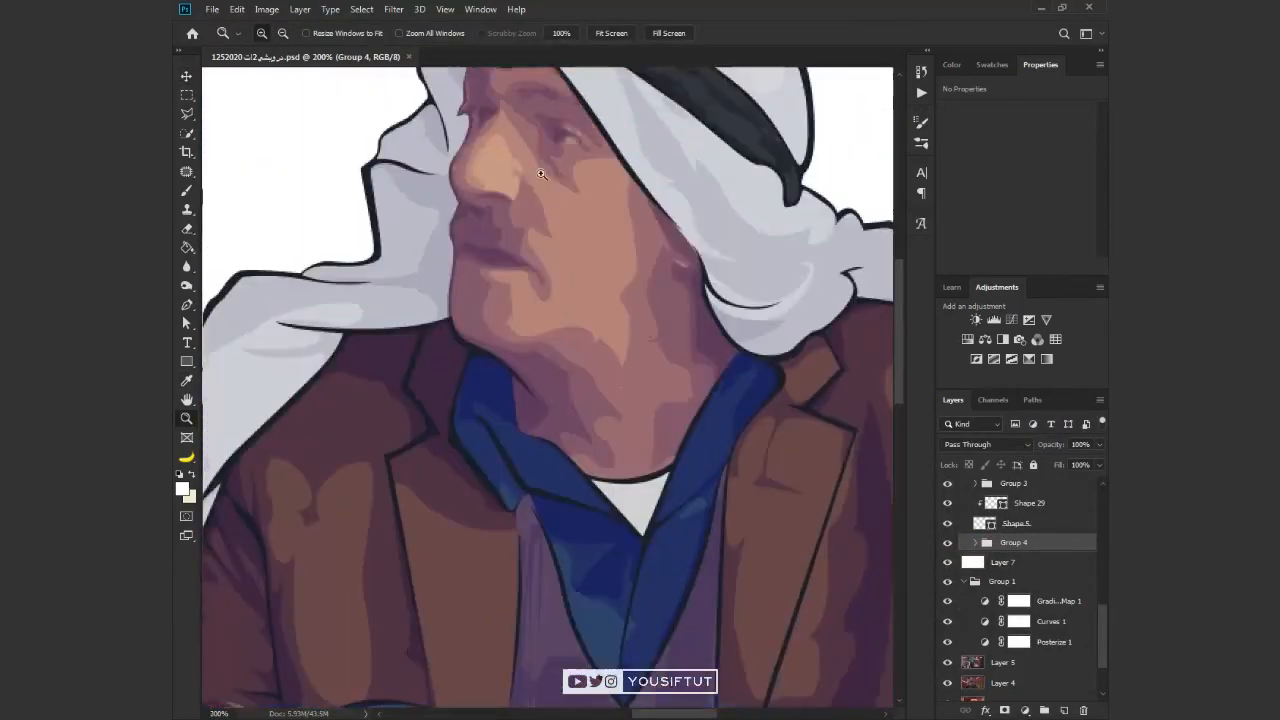
pyautogui.click(541, 172)
pyautogui.moveTo(655, 268); pyautogui.dragTo(602, 434)
pyautogui.keyDown('alt'); pyautogui.click(583, 447); pyautogui.keyUp('alt')
pyautogui.keyDown('alt'); pyautogui.click(583, 447); pyautogui.keyUp('alt')
# Select the headscarf group شماغ from the artwork and locate it among the layers
pyautogui.press('v')
pyautogui.keyDown('ctrl'); pyautogui.click(731, 497); pyautogui.keyUp('ctrl')
pyautogui.moveTo(731, 497); pyautogui.dragTo(682, 370)
pyautogui.scroll(3, 995, 525)
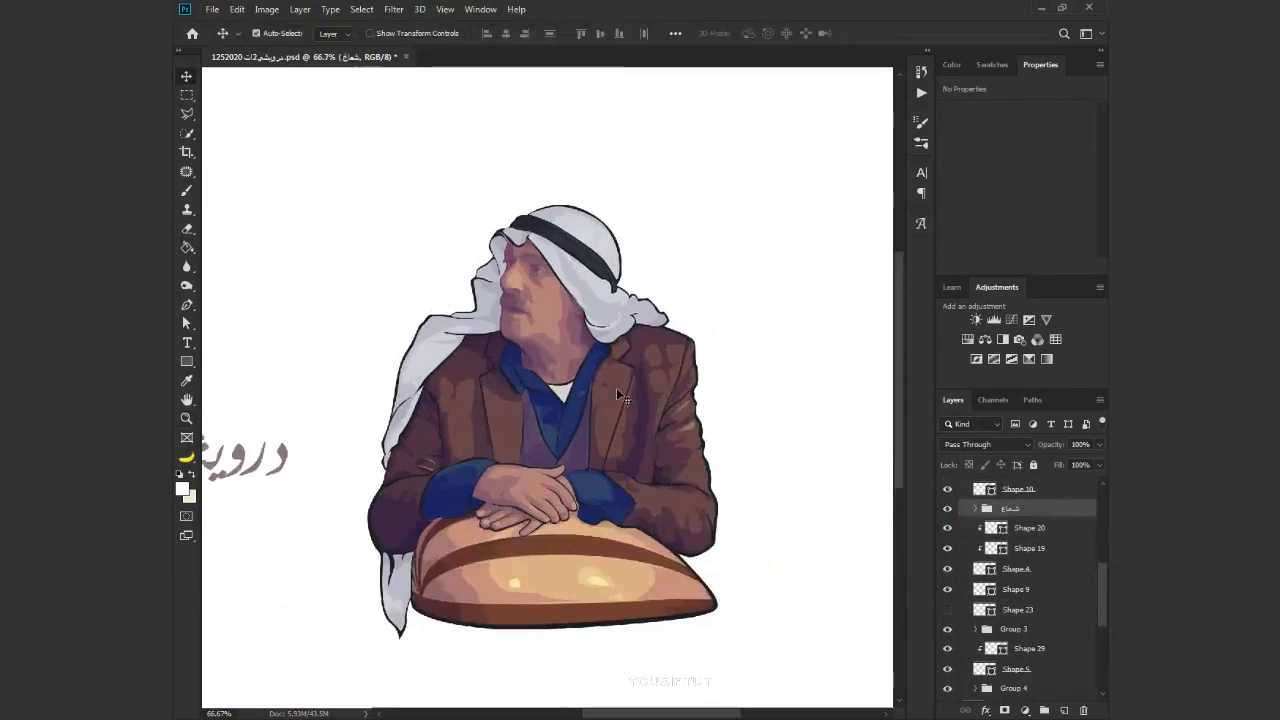